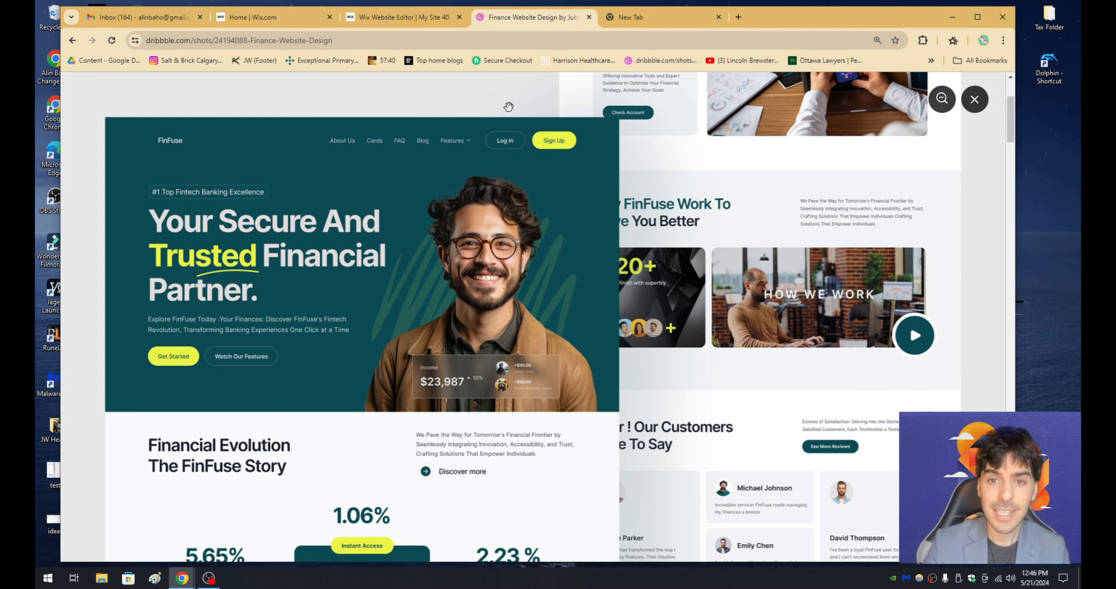
- Close the enlarged FinFuse image and examine the sections of the finance website design on its Dribbble page
left_click(578, 171)
scroll(567, 238, "down", 5)
scroll(563, 238, "down", 8)
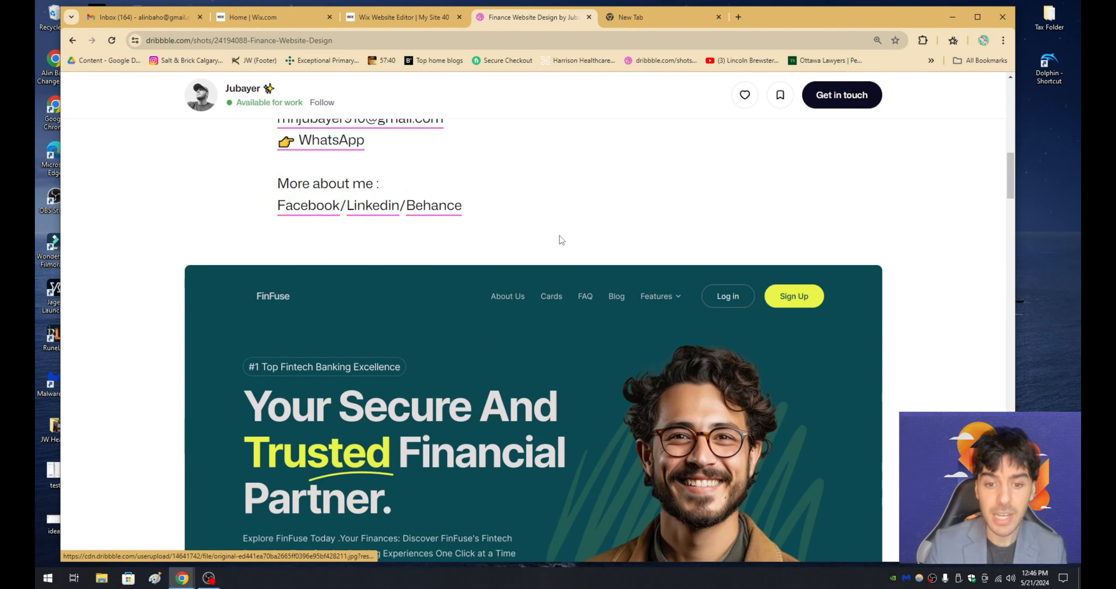
scroll(606, 251, "up", 1)
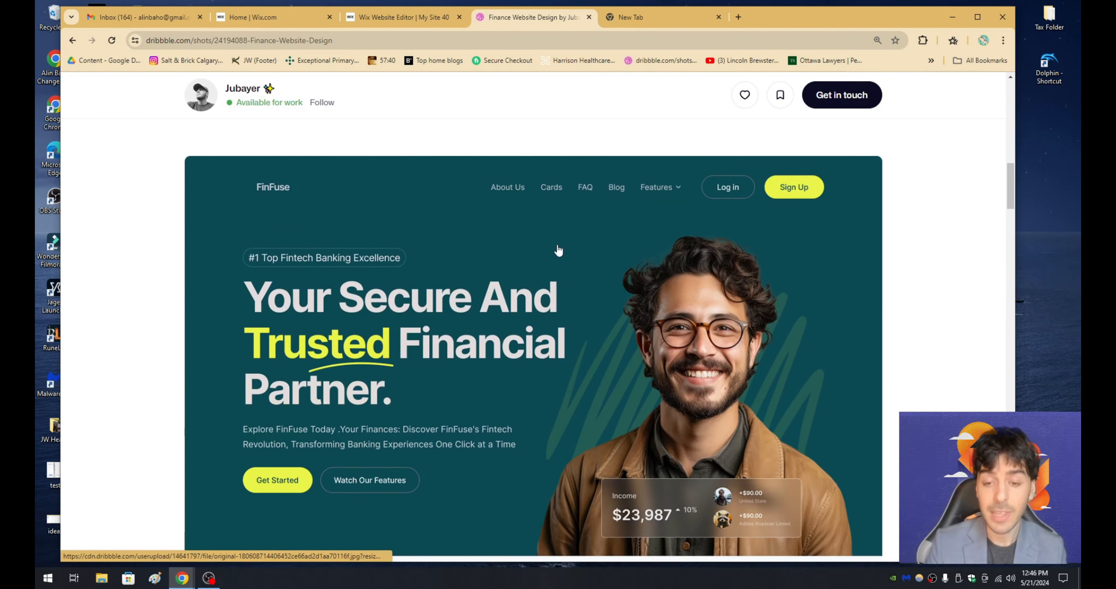
scroll(558, 253, "down", 7)
scroll(486, 347, "down", 15)
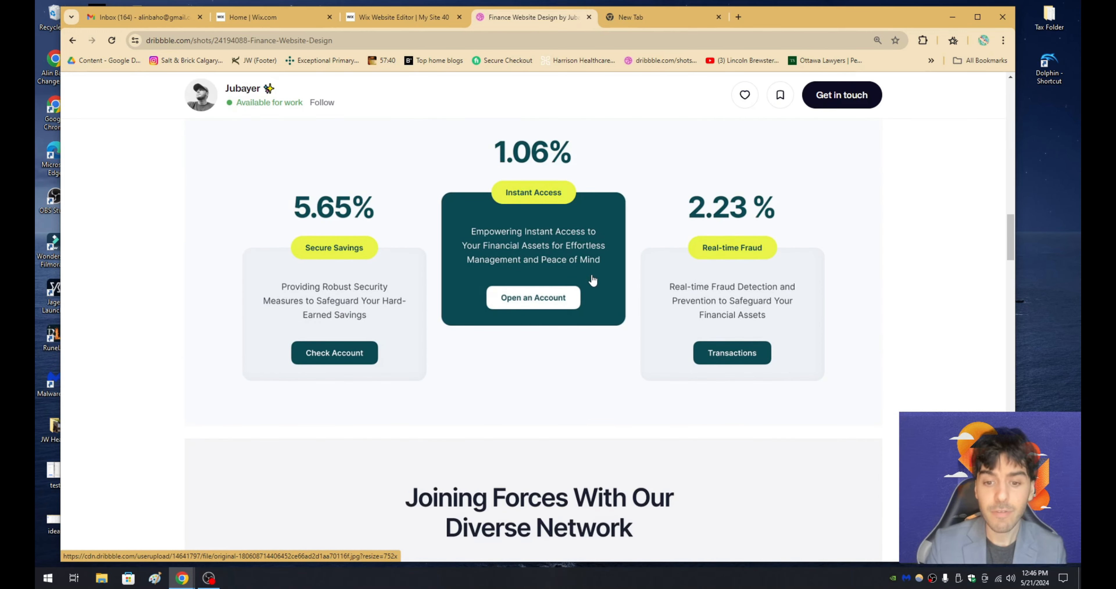
scroll(542, 196, "up", 2)
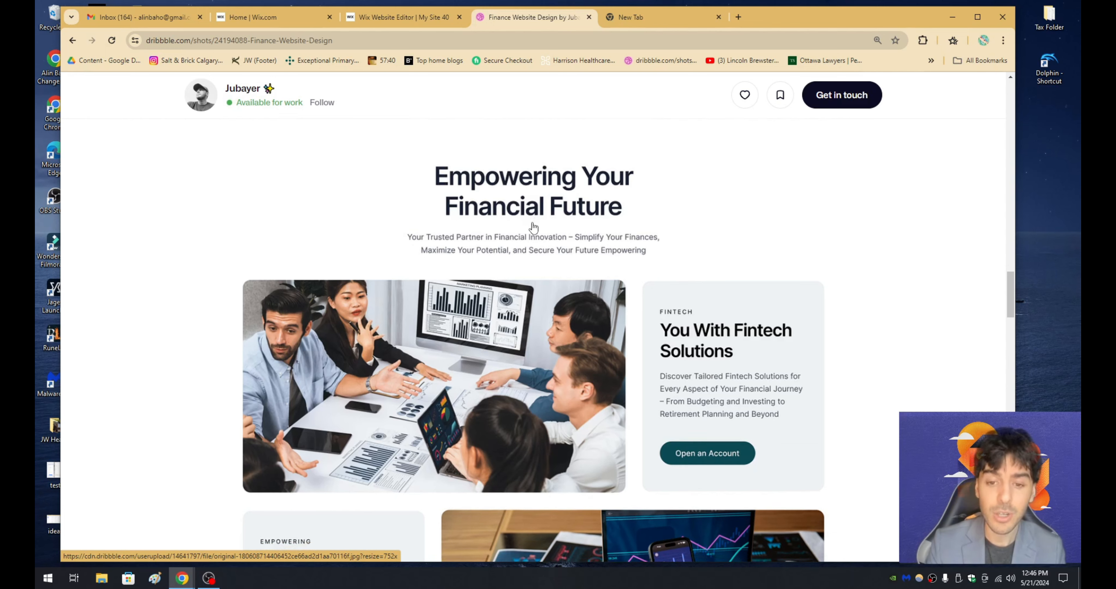
scroll(533, 224, "down", 8)
scroll(537, 262, "down", 3)
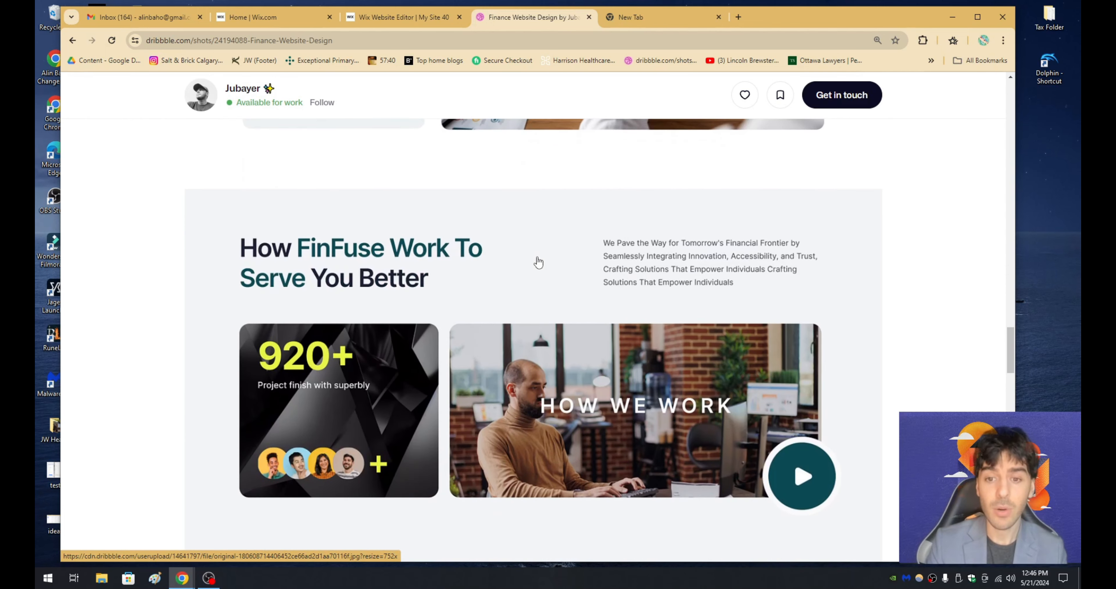
scroll(552, 251, "down", 1)
scroll(552, 251, "up", 1)
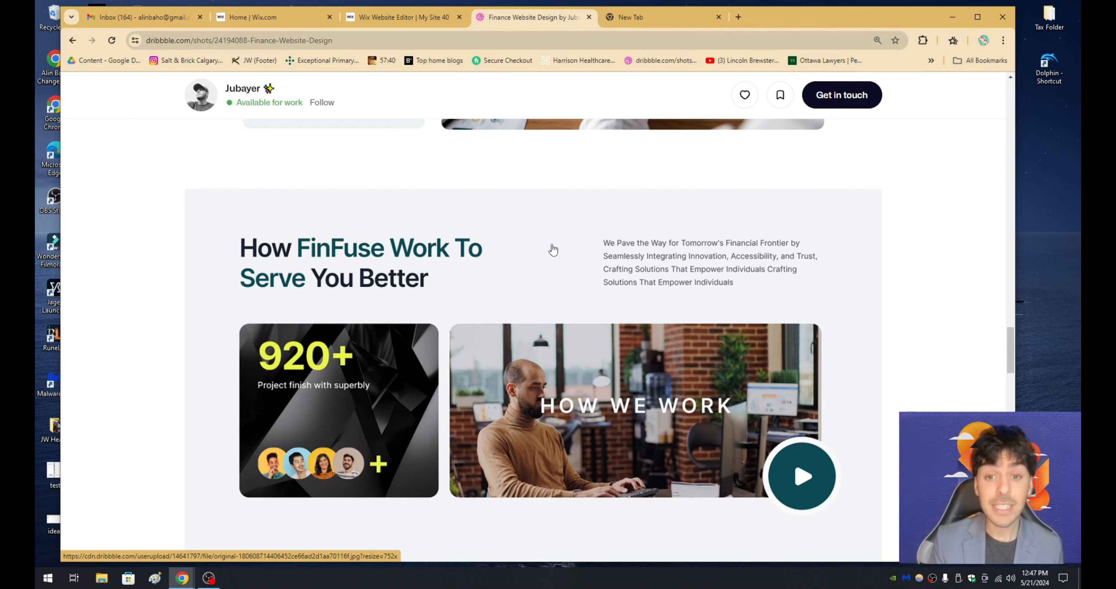
scroll(553, 250, "up", 15)
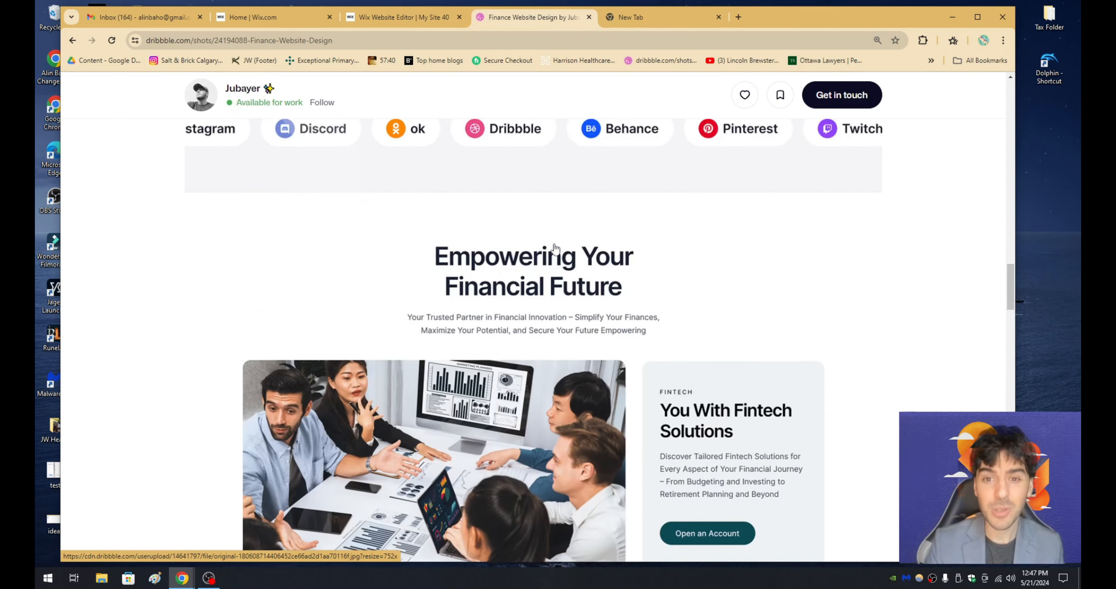
scroll(547, 278, "down", 5)
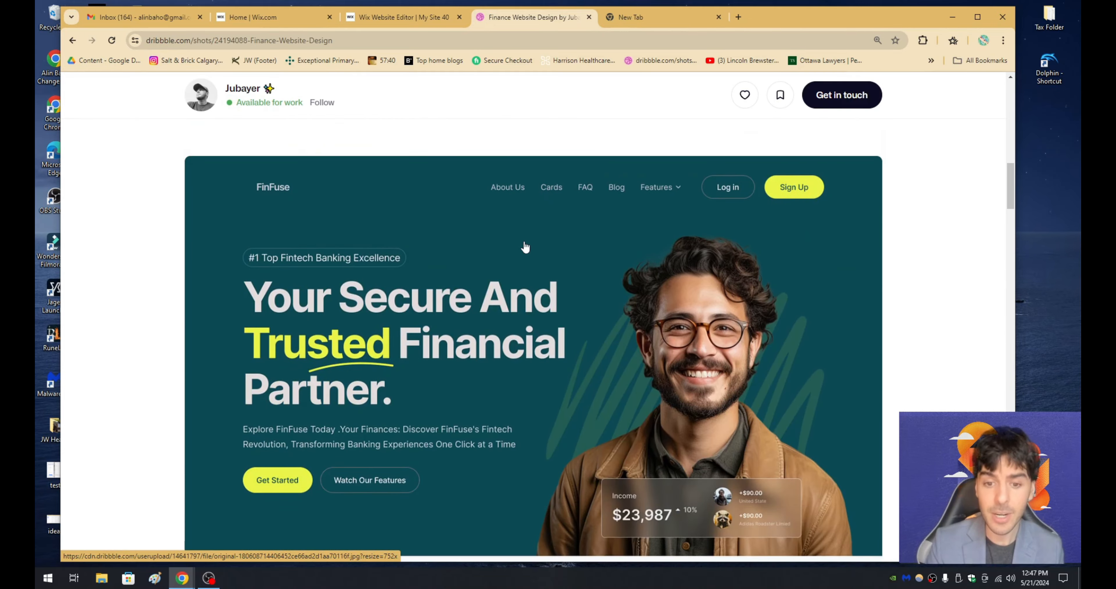
scroll(524, 246, "down", 8)
scroll(526, 255, "up", 8)
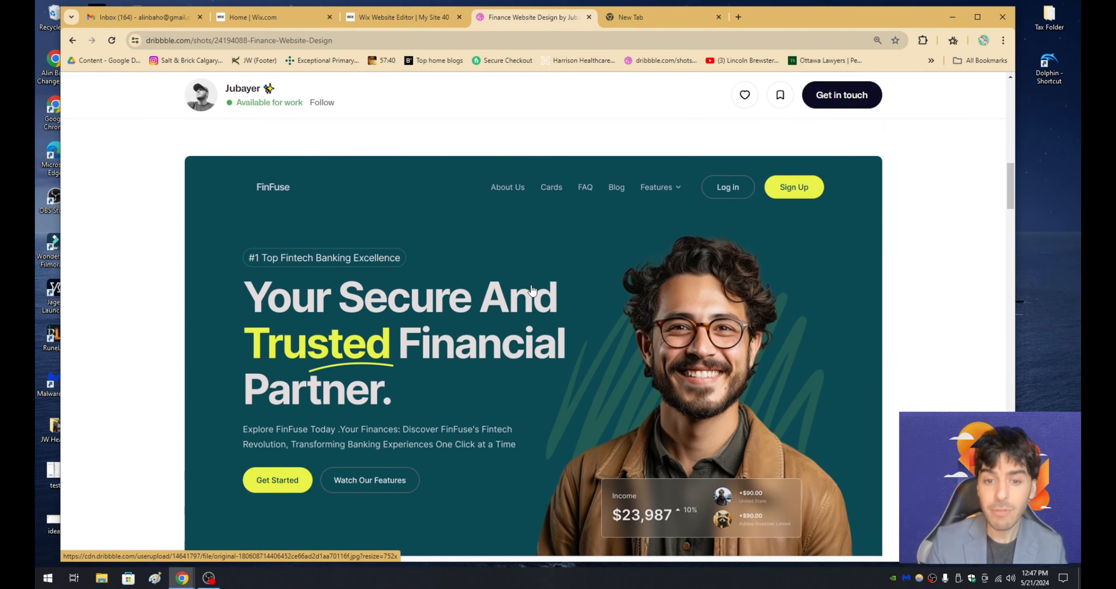
- Check the Wix dashboard of My Site 40 and return to the site's Wix editor page
left_click(393, 20)
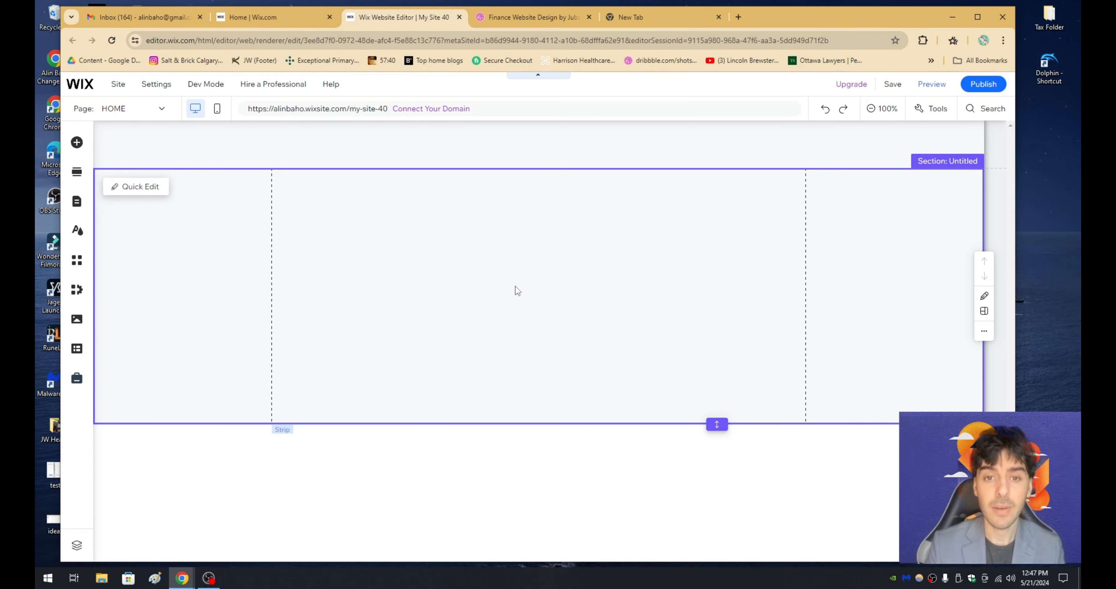
left_click(260, 17)
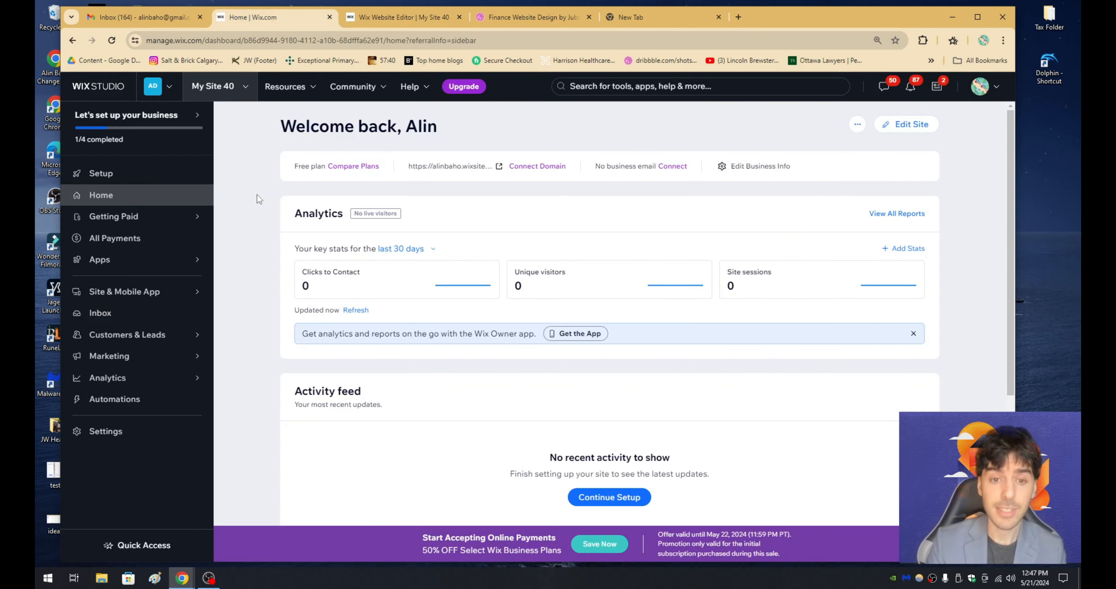
left_click_drag(284, 126, 428, 121)
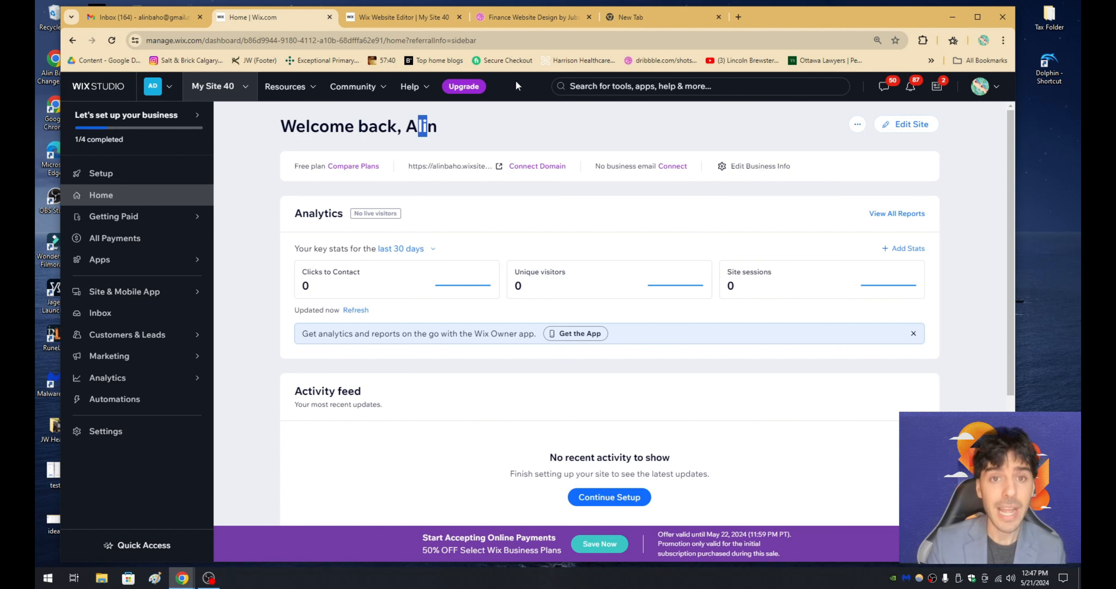
left_click(389, 18)
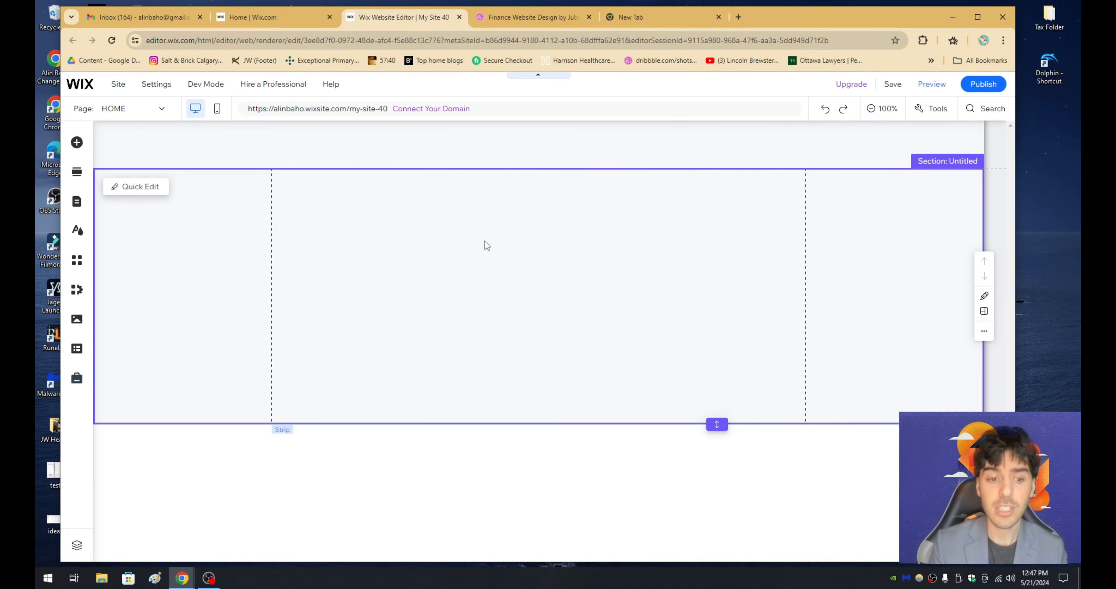
- Compare the FinFuse design's sections on Dribbble with the blank header, section and footer in the Wix editor
left_click(512, 19)
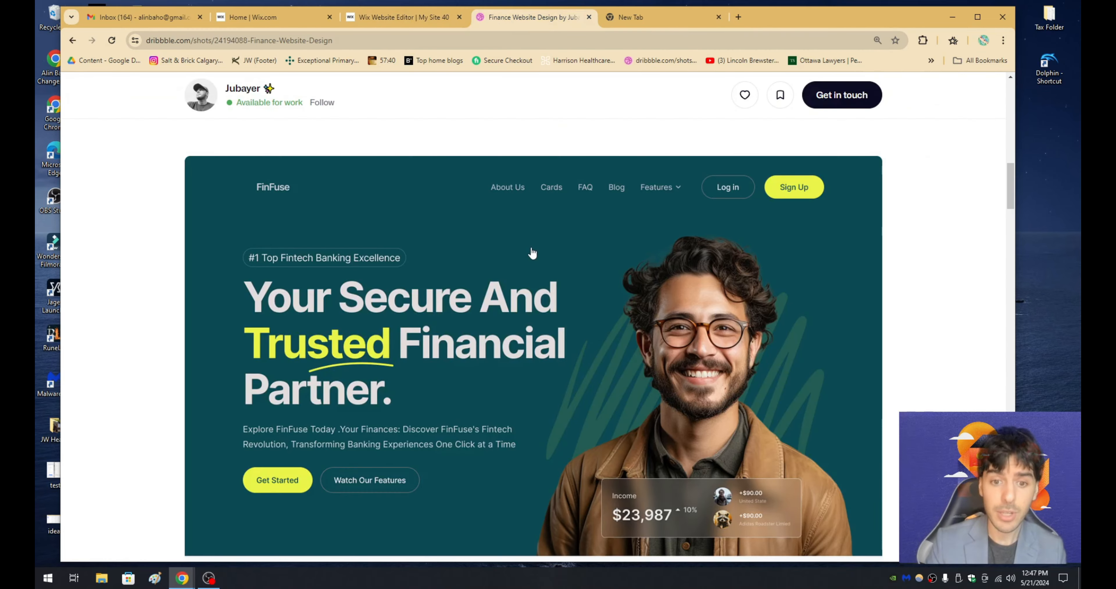
scroll(525, 278, "down", 15)
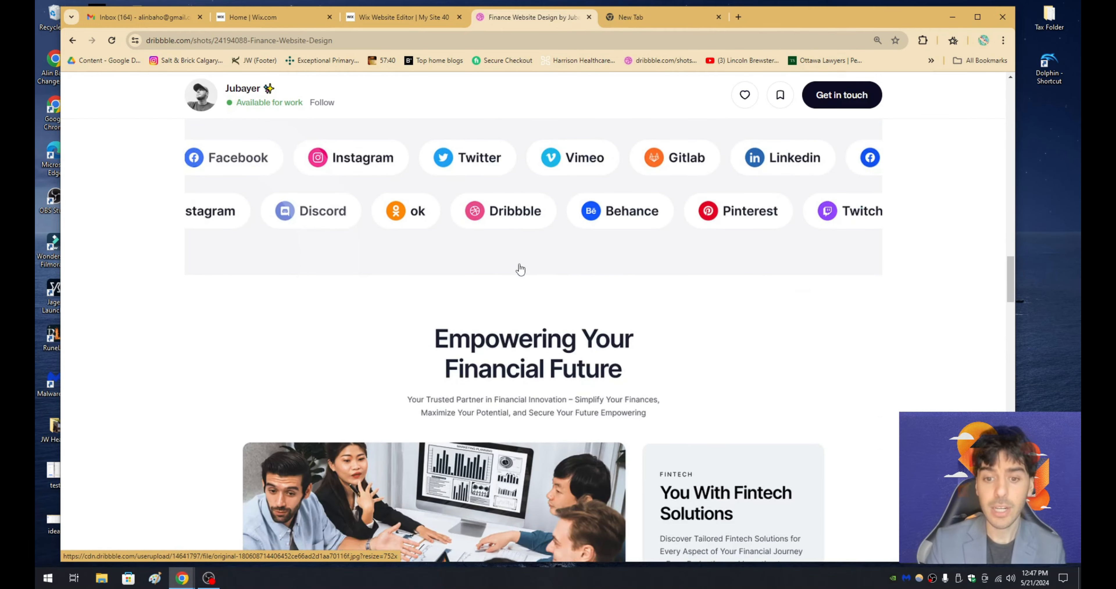
scroll(521, 268, "down", 3)
scroll(498, 274, "up", 6)
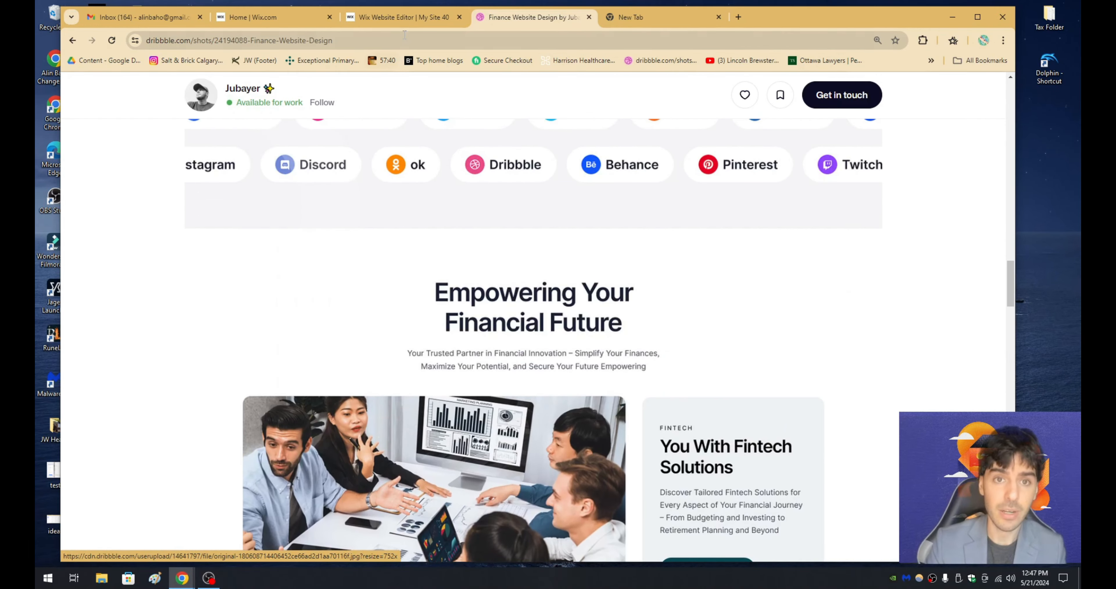
left_click(418, 17)
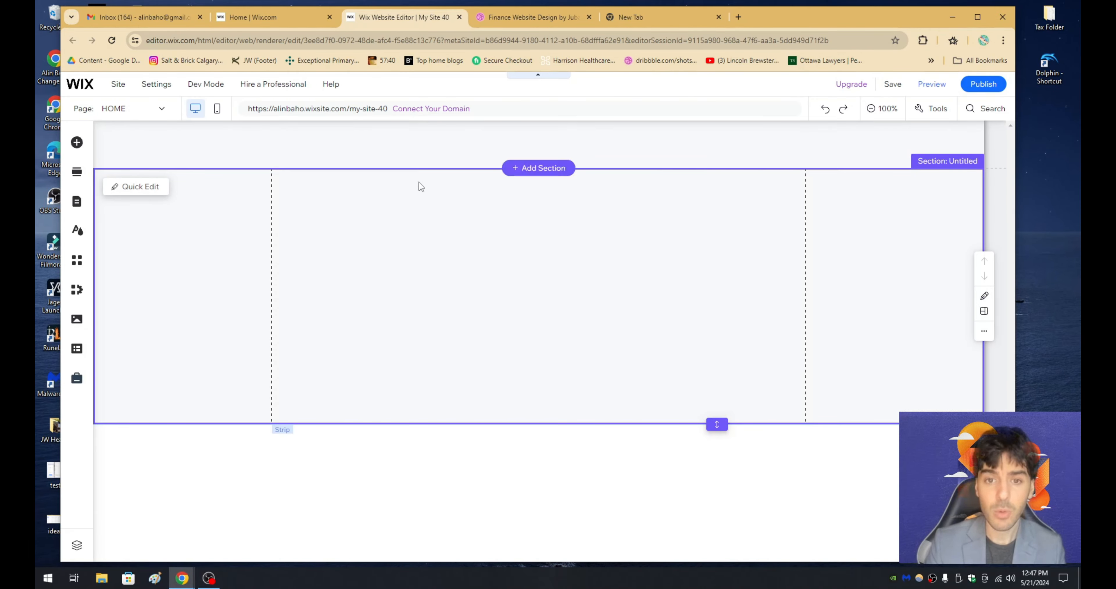
left_click(418, 150)
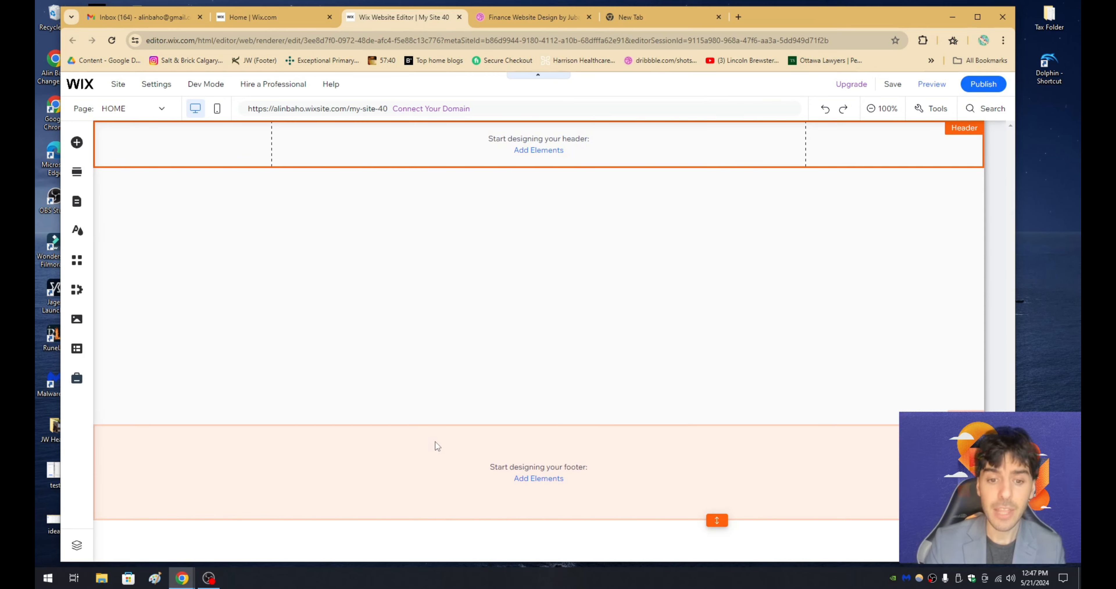
left_click(439, 442)
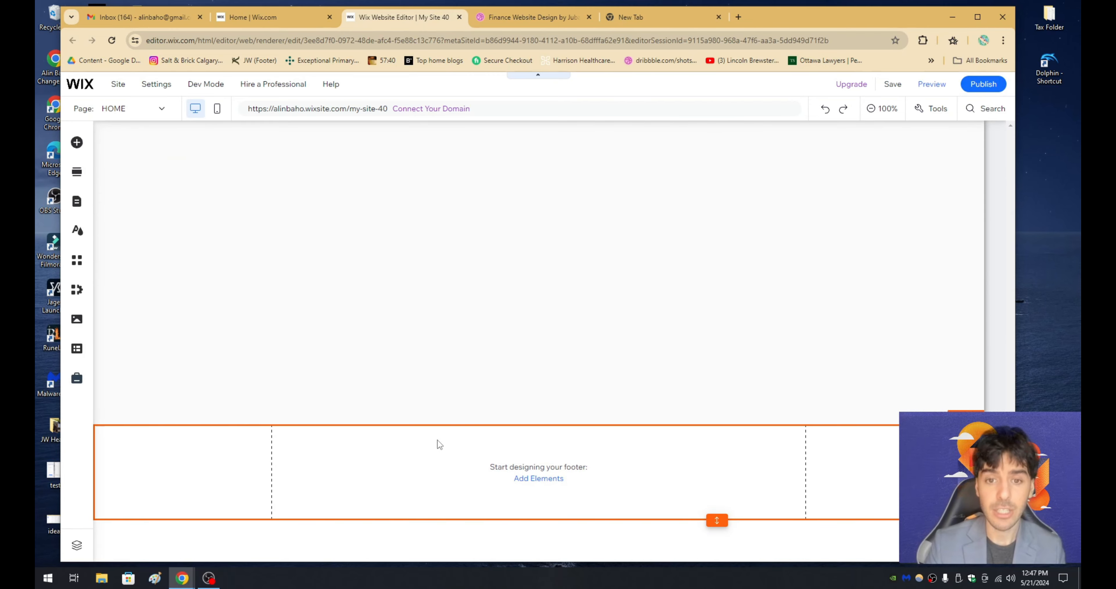
left_click(435, 315)
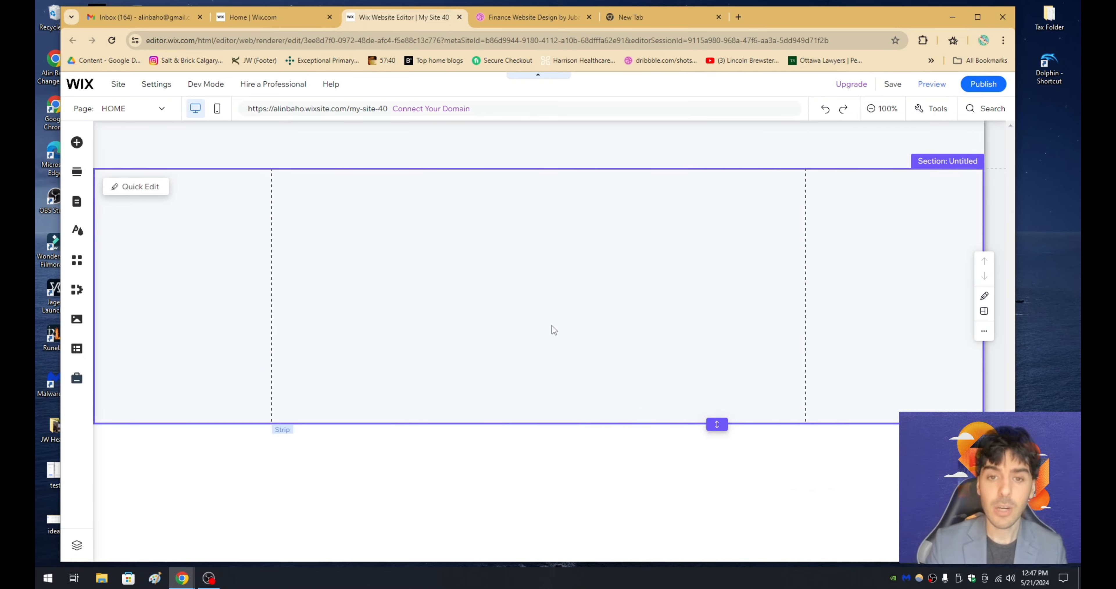
- Examine the FinFuse hero section on Dribbble, including its navigation bar, headline, buttons and portrait
left_click(530, 17)
scroll(507, 265, "up", 5)
scroll(508, 265, "up", 10)
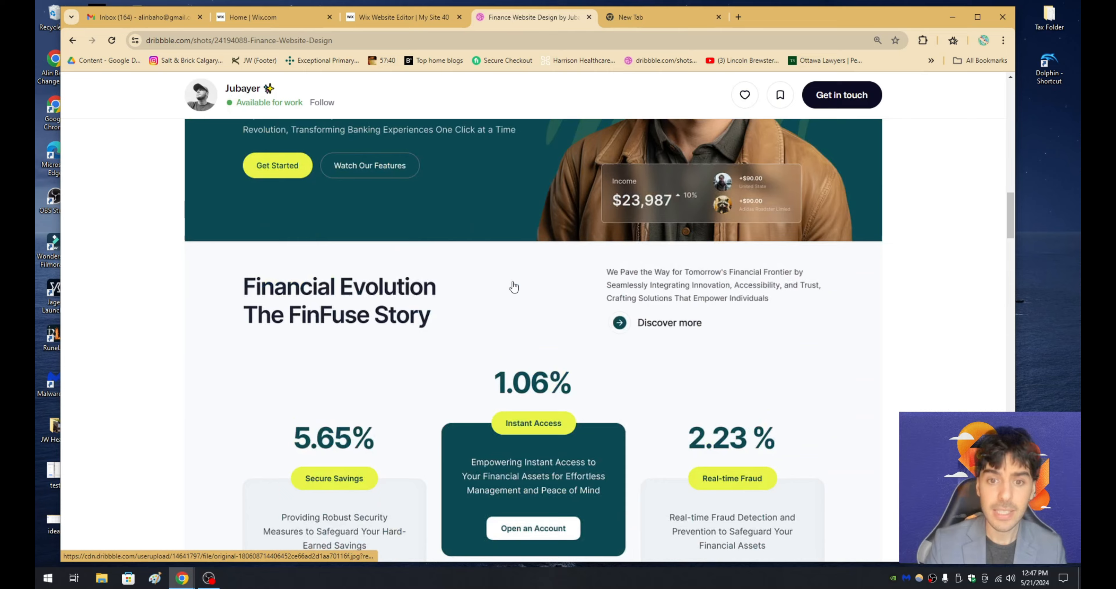
scroll(518, 290, "down", 1)
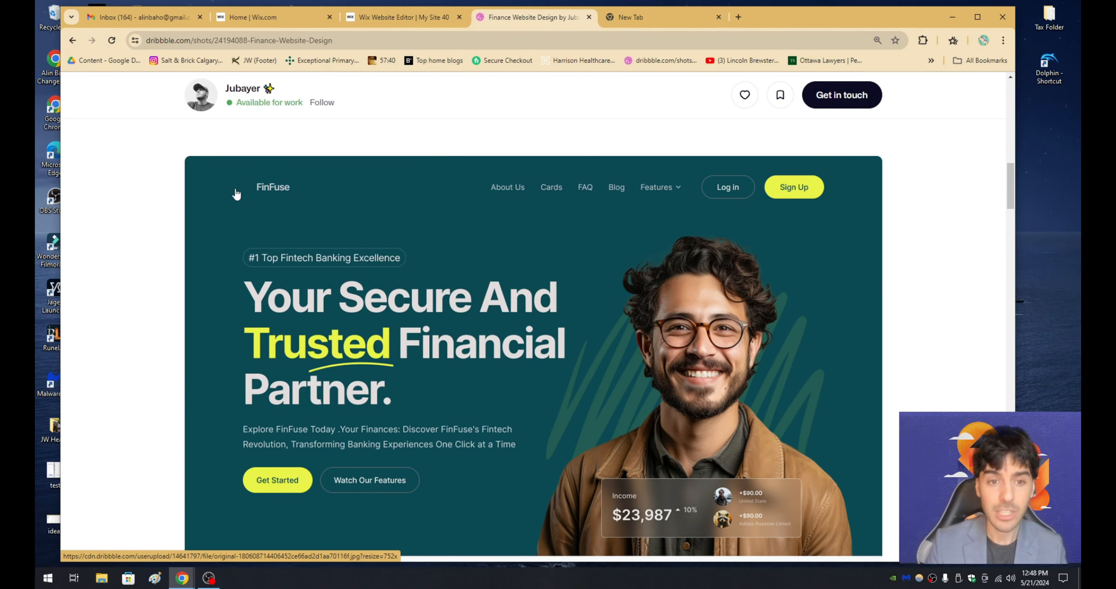
scroll(650, 204, "down", 1)
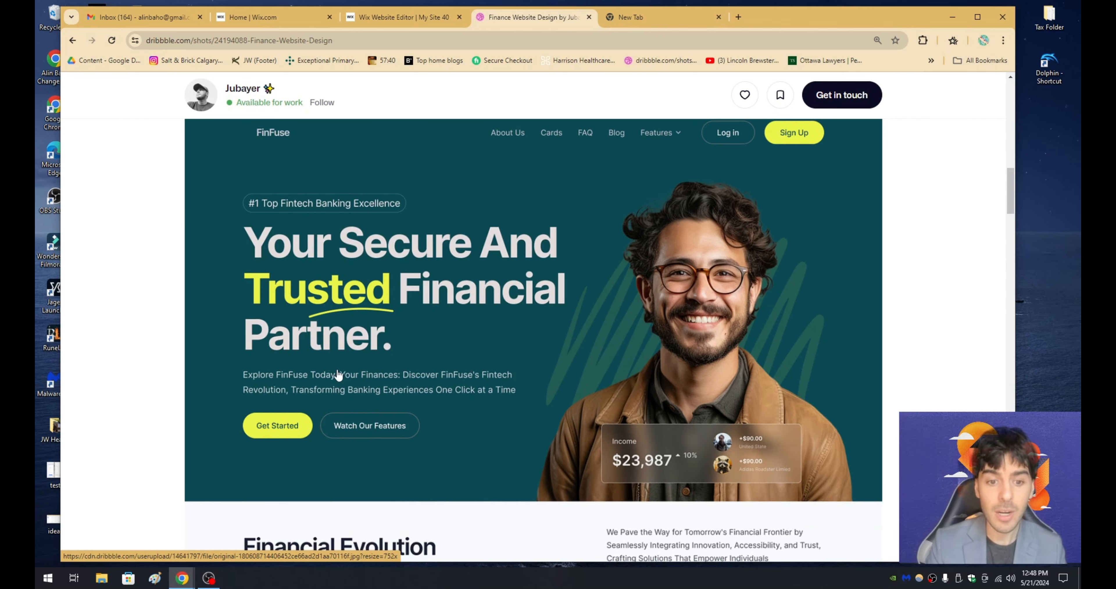
scroll(427, 362, "up", 1)
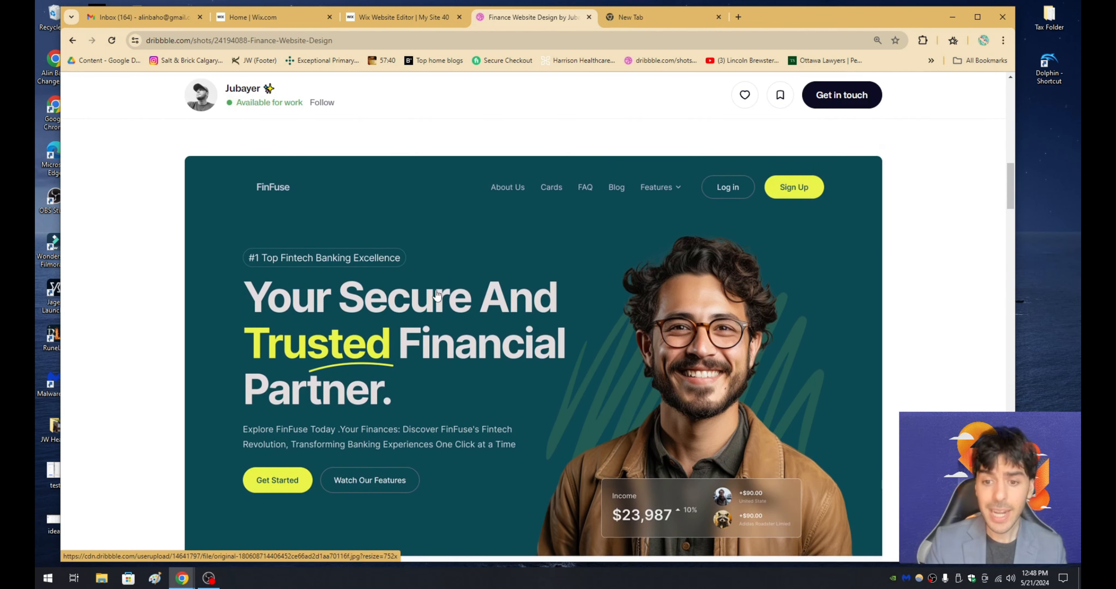
scroll(448, 348, "down", 1)
scroll(449, 347, "up", 1)
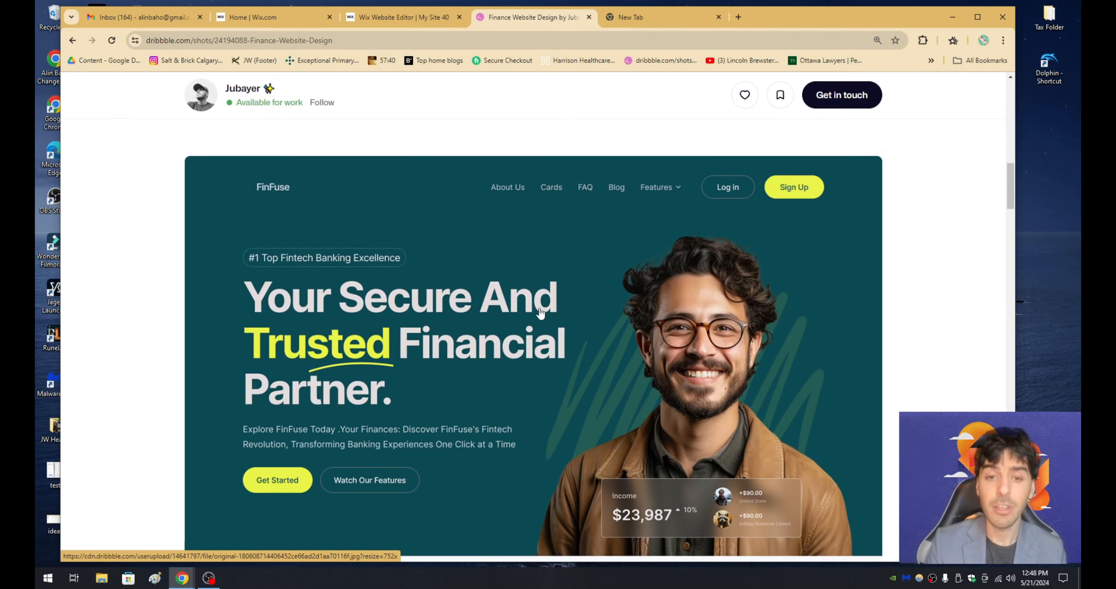
- Add a blank strip to the Wix home page, move it to the page's top edge and extend its height to form the hero area
left_click(411, 18)
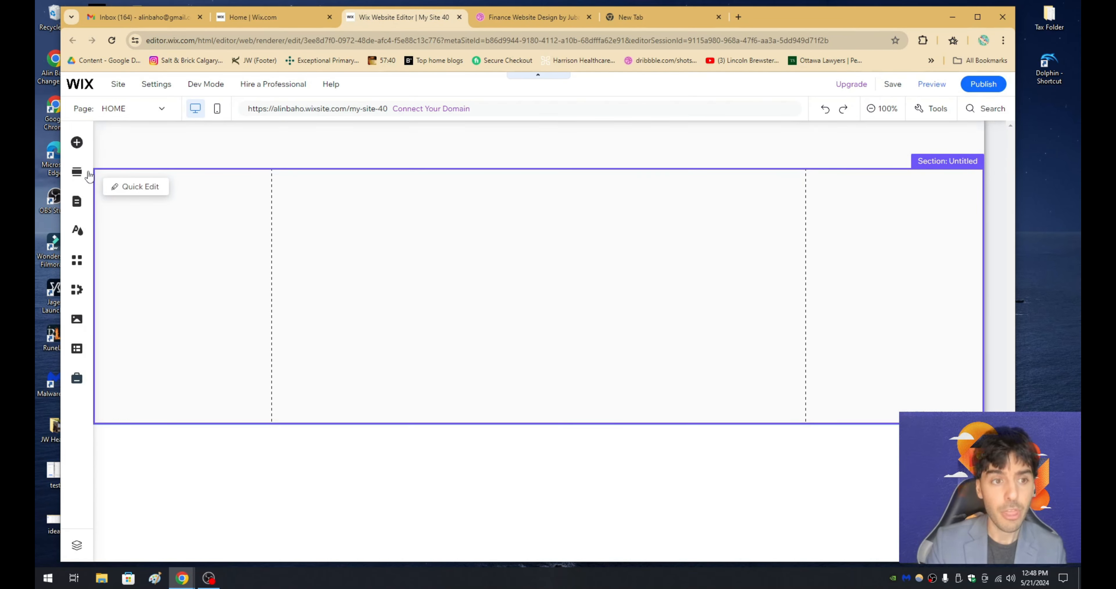
left_click(79, 150)
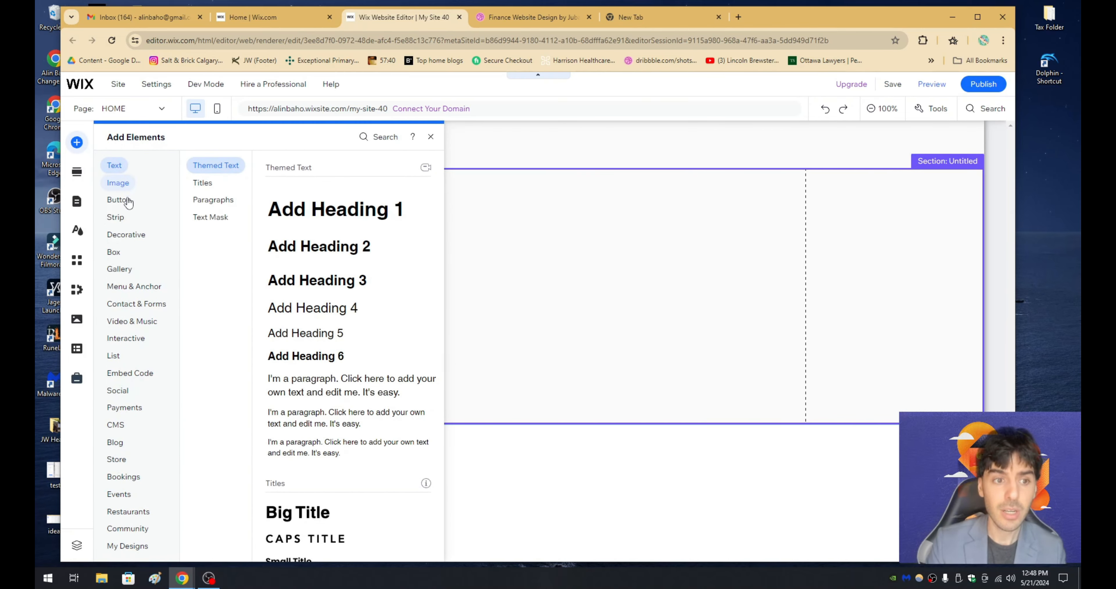
left_click(119, 221)
left_click_drag(309, 284, 489, 295)
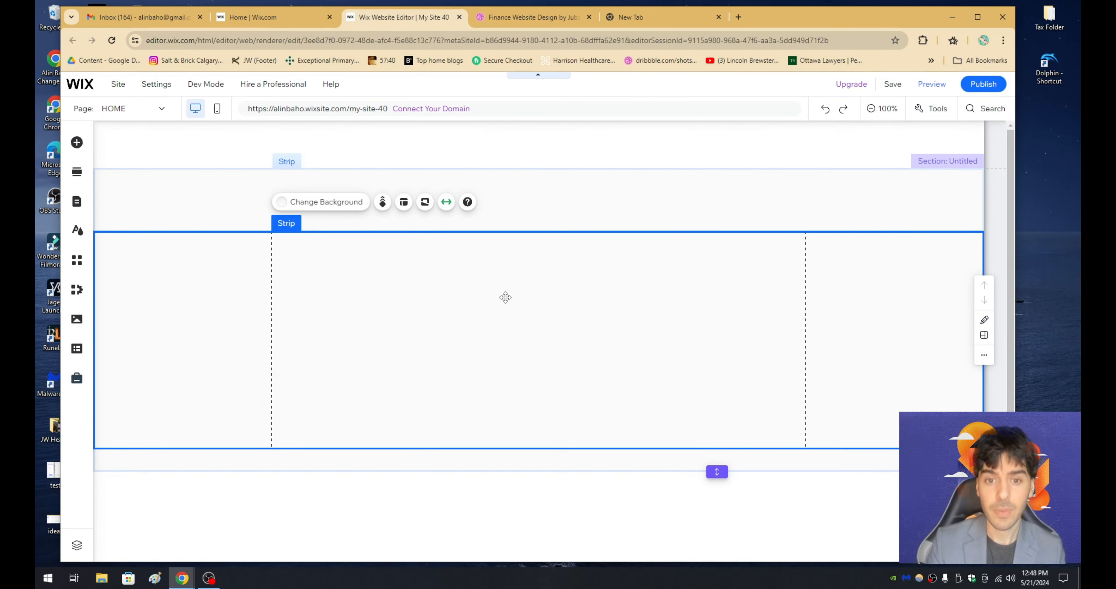
left_click_drag(544, 330, 553, 213)
left_click_drag(572, 337, 588, 539)
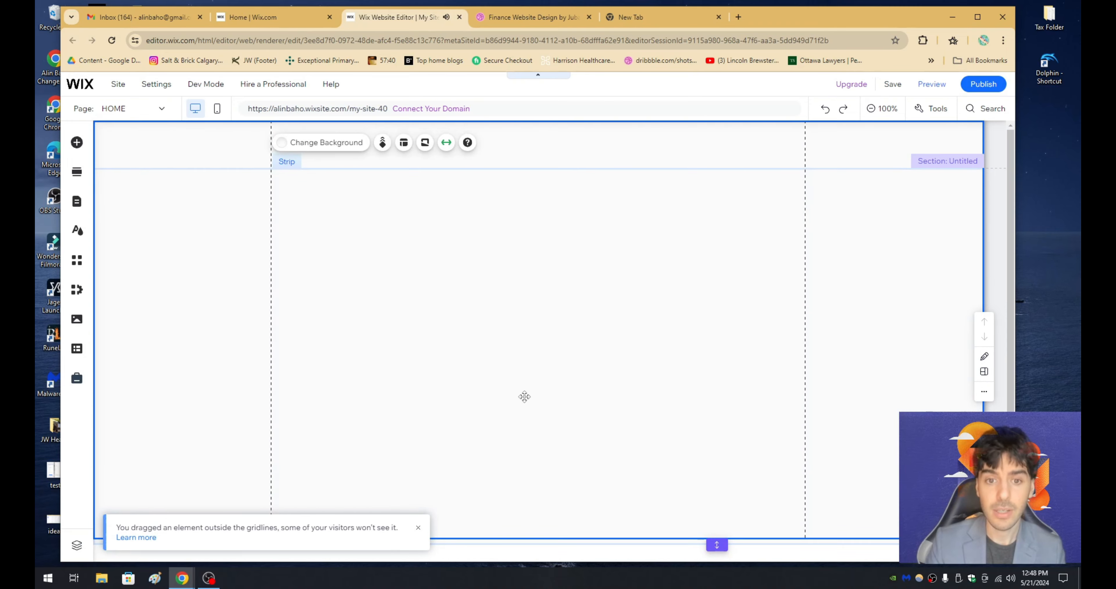
- Check the hero colour in the FinFuse design, and set the Wix strip's background to the saved dark teal #0C4B54
left_click(531, 17)
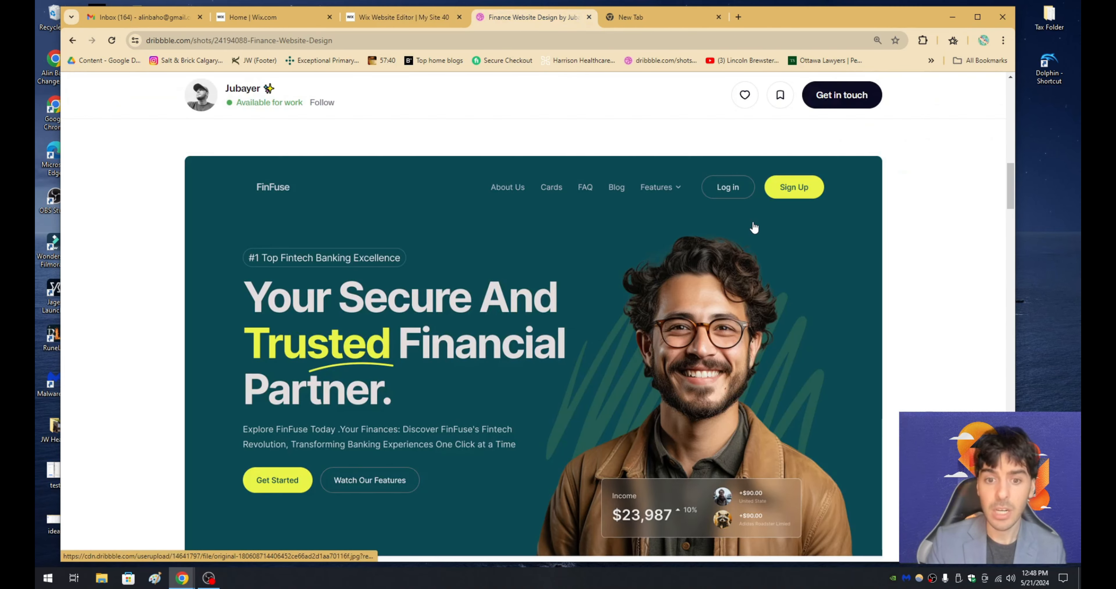
left_click(423, 22)
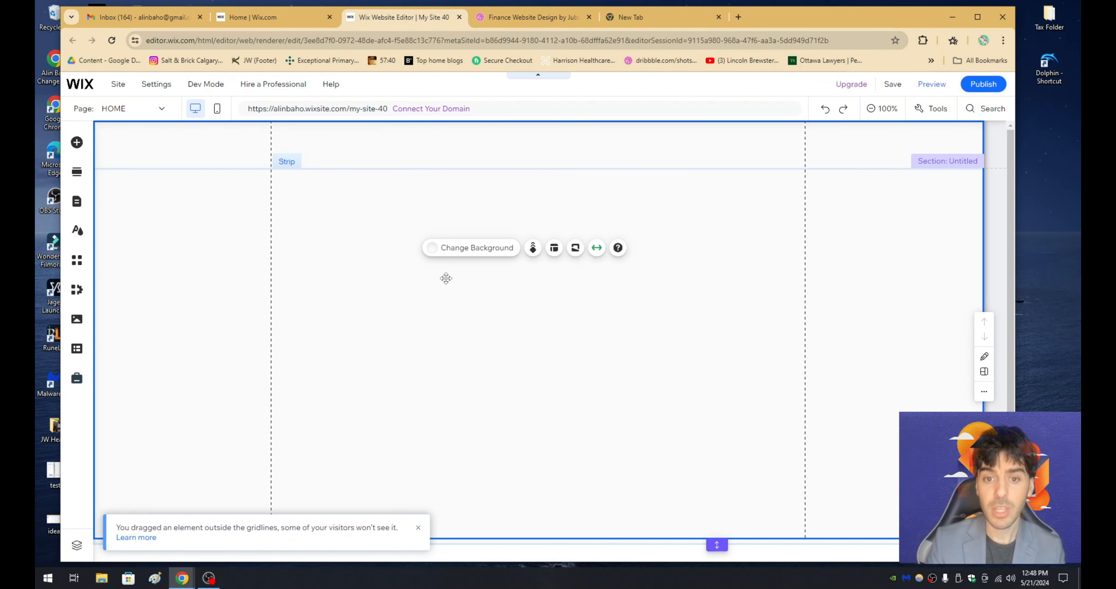
left_click(464, 251)
left_click(144, 245)
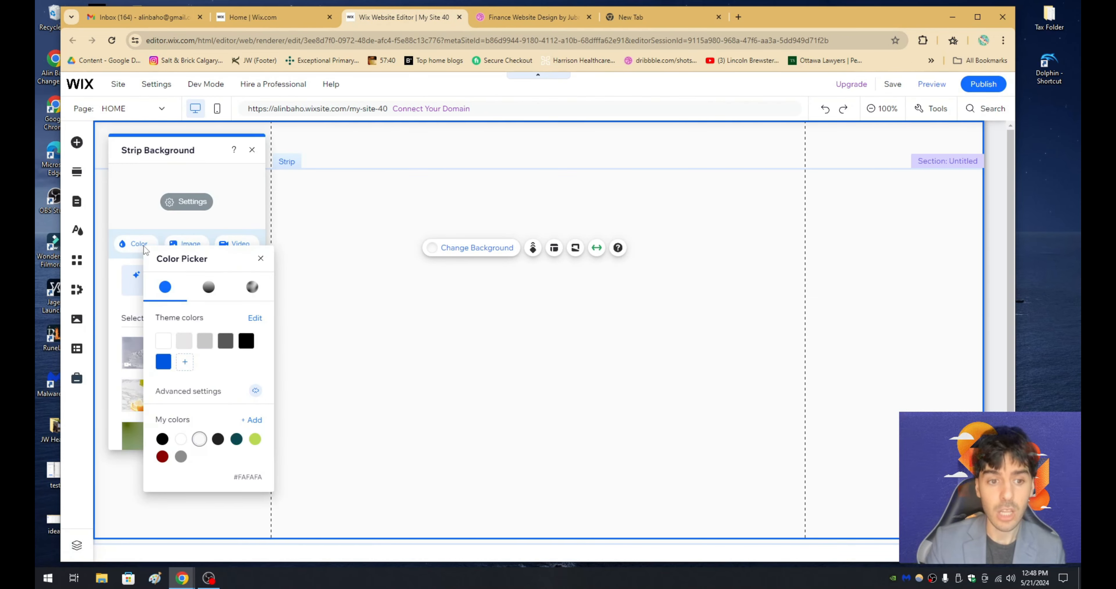
left_click(236, 441)
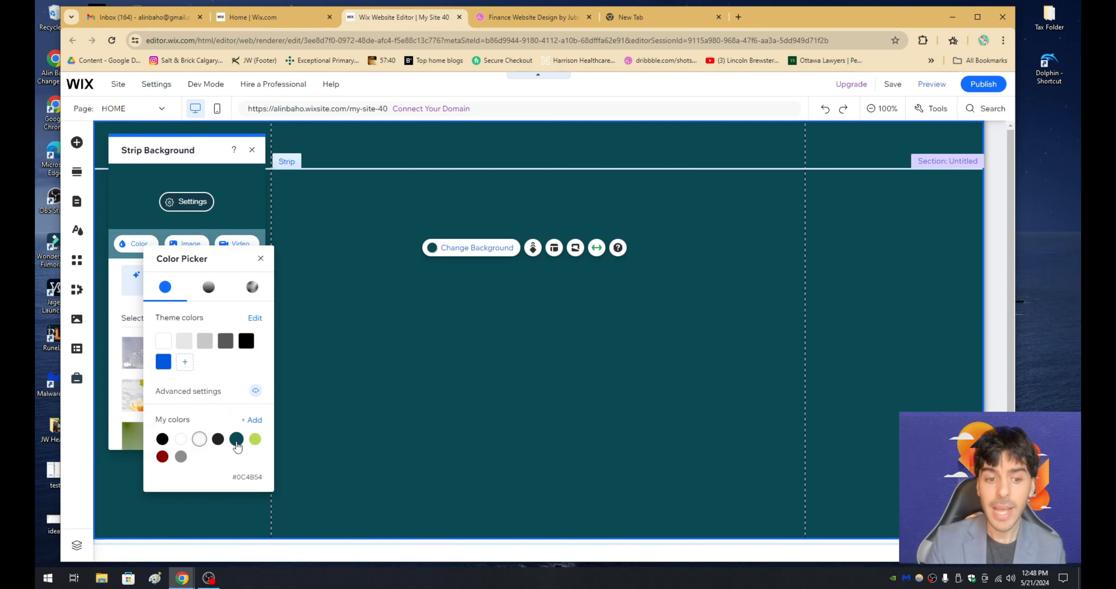
left_click(237, 439)
left_click(515, 217)
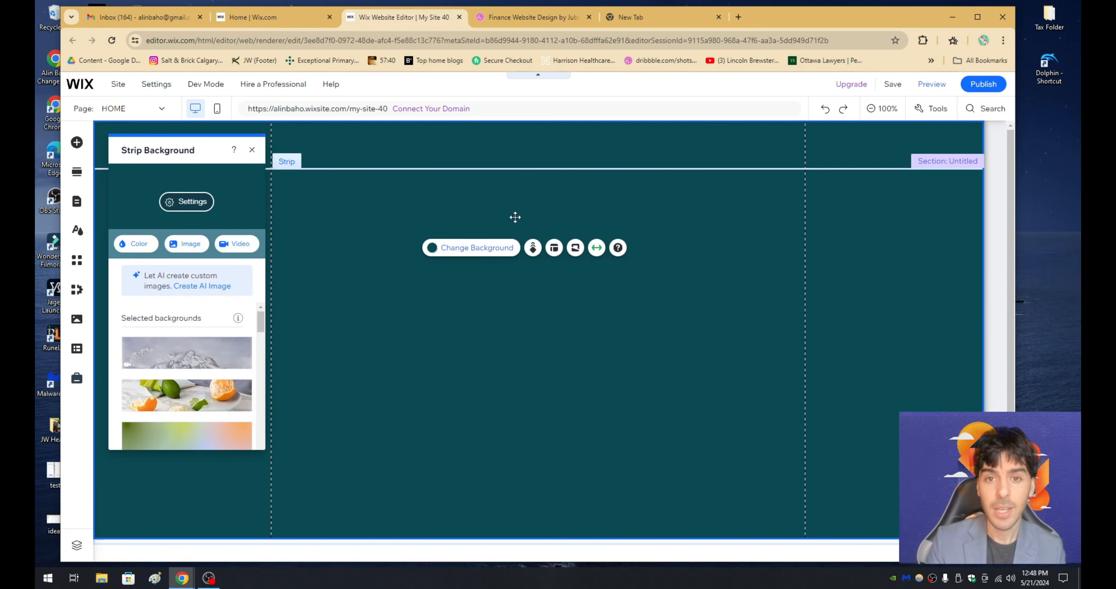
- Review the FinFuse hero on Dribbble and the Financial Evolution section beneath it
left_click(519, 24)
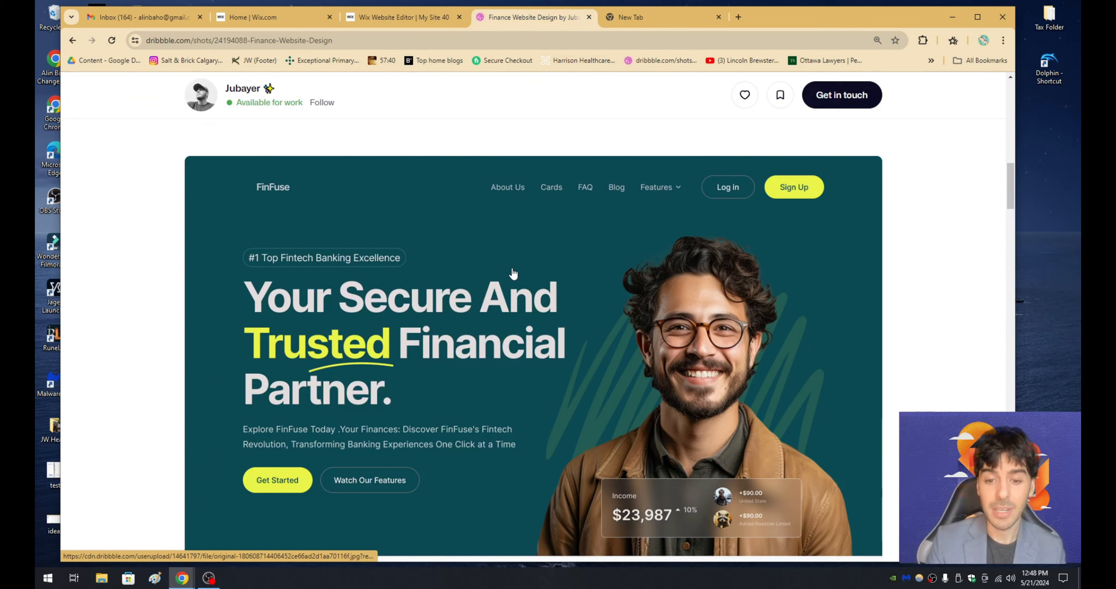
scroll(513, 273, "down", 2)
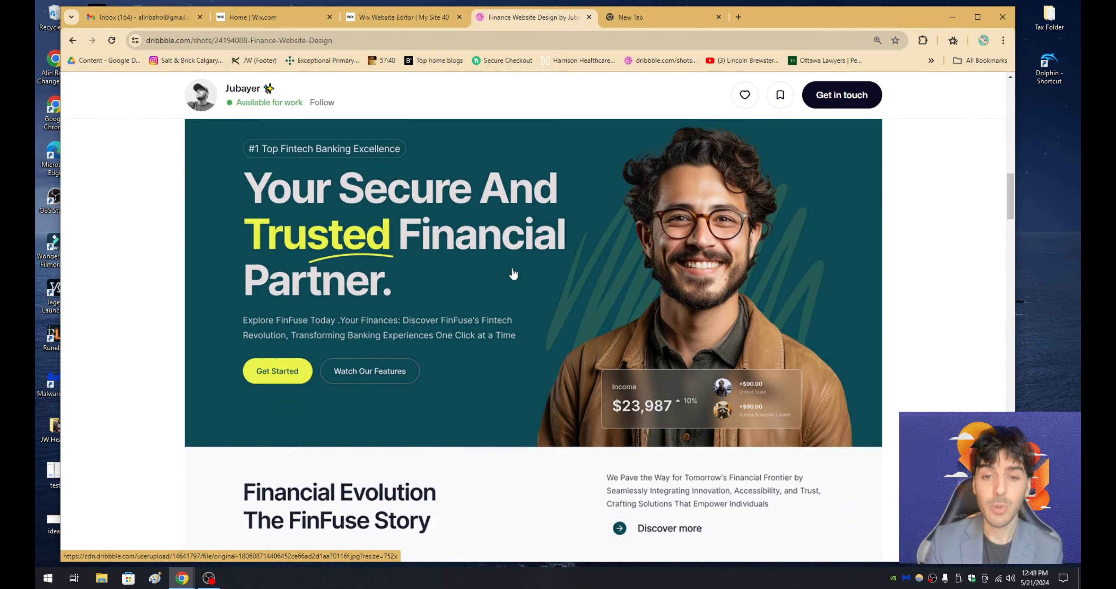
scroll(513, 273, "down", 4)
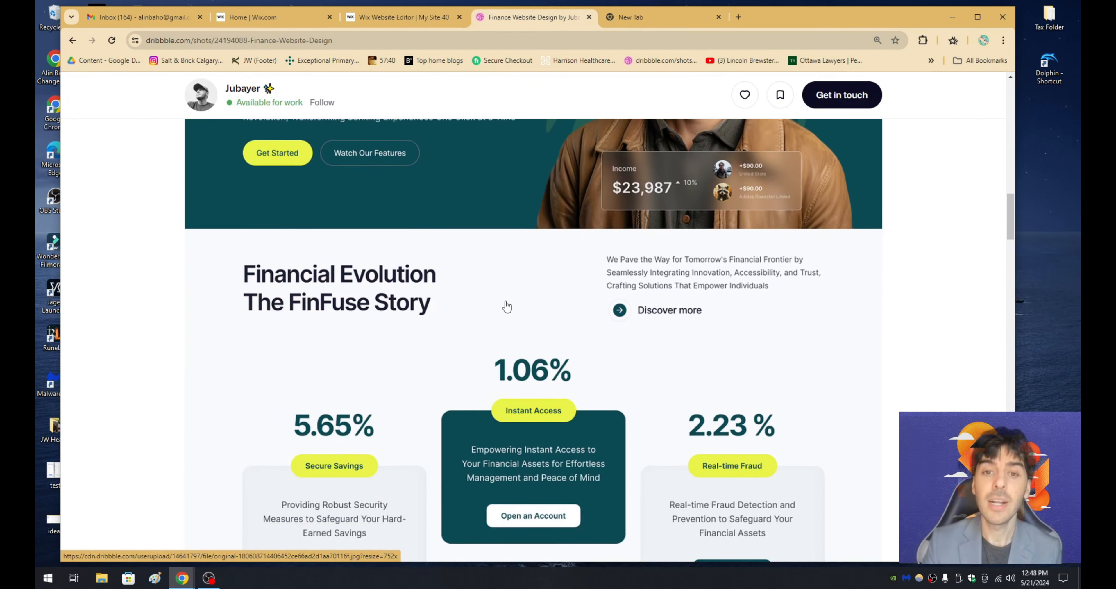
scroll(506, 306, "up", 5)
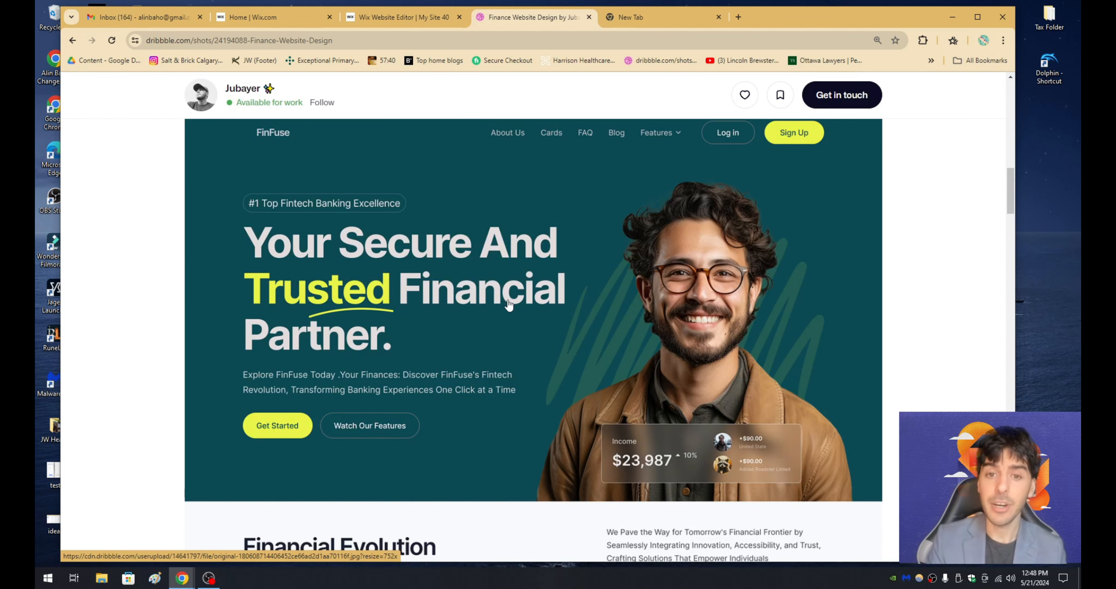
scroll(498, 296, "up", 1)
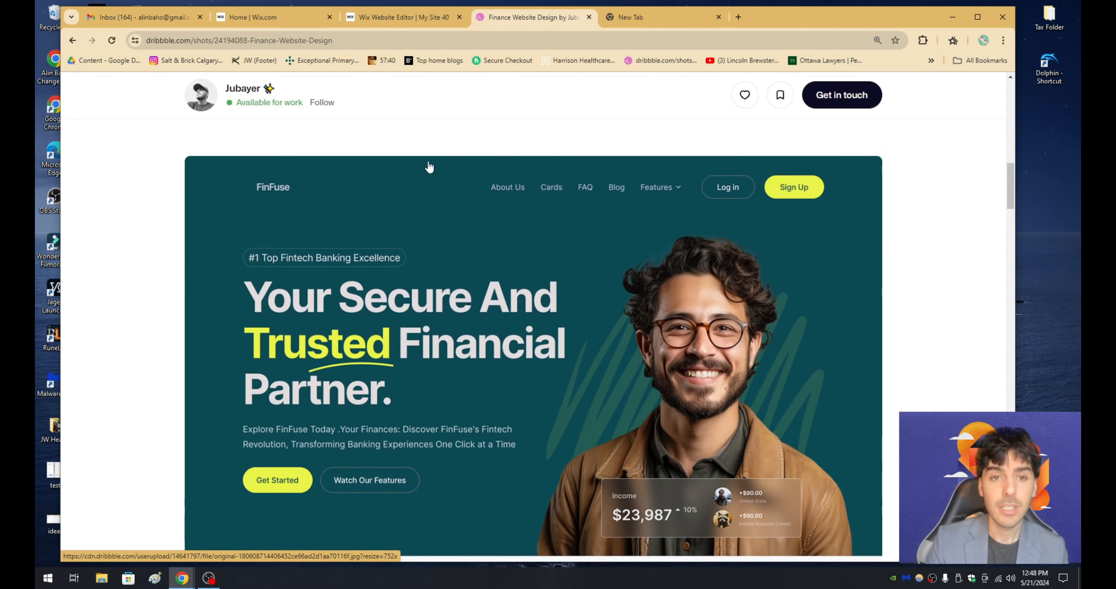
scroll(463, 211, "down", 1)
scroll(449, 287, "up", 1)
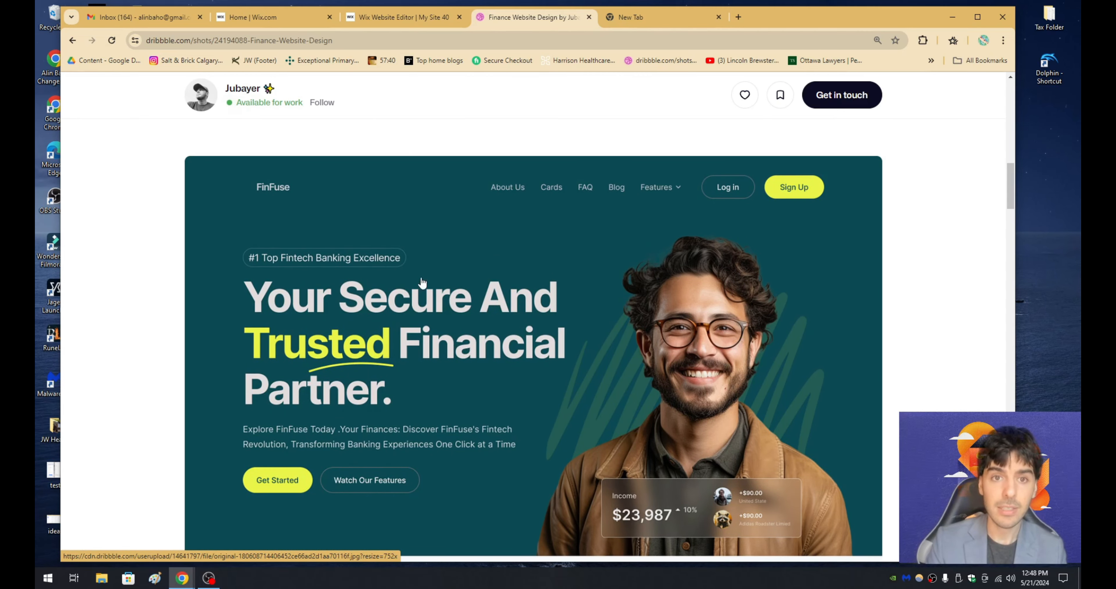
- Return to the Wix editor and add a Heading 1 text element in the left part of the dark teal strip
left_click(394, 18)
left_click(249, 148)
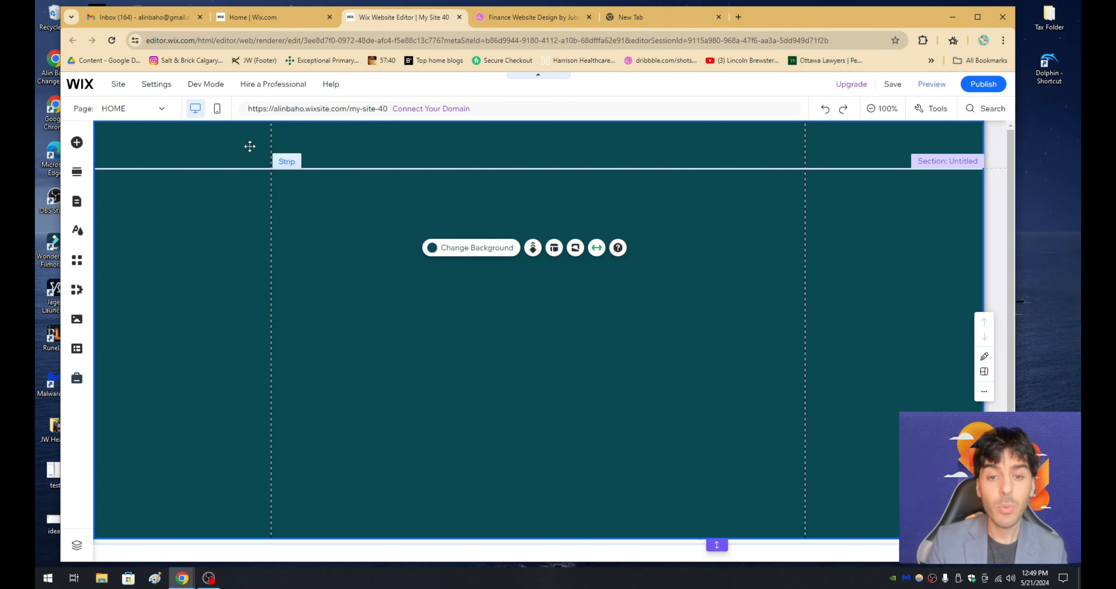
left_click(78, 145)
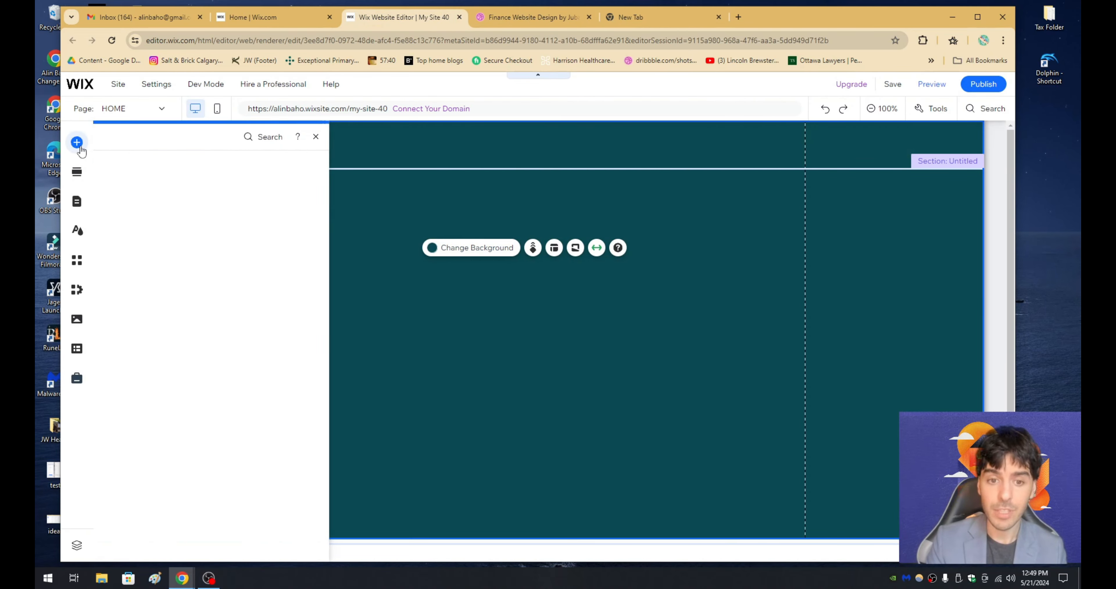
left_click(114, 166)
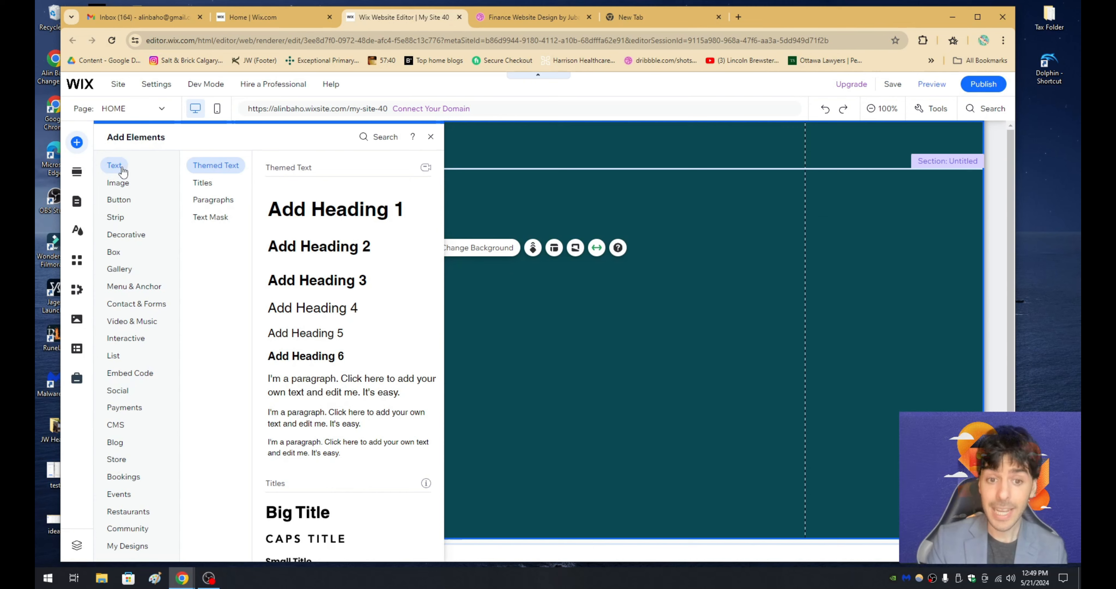
left_click_drag(343, 209, 325, 281)
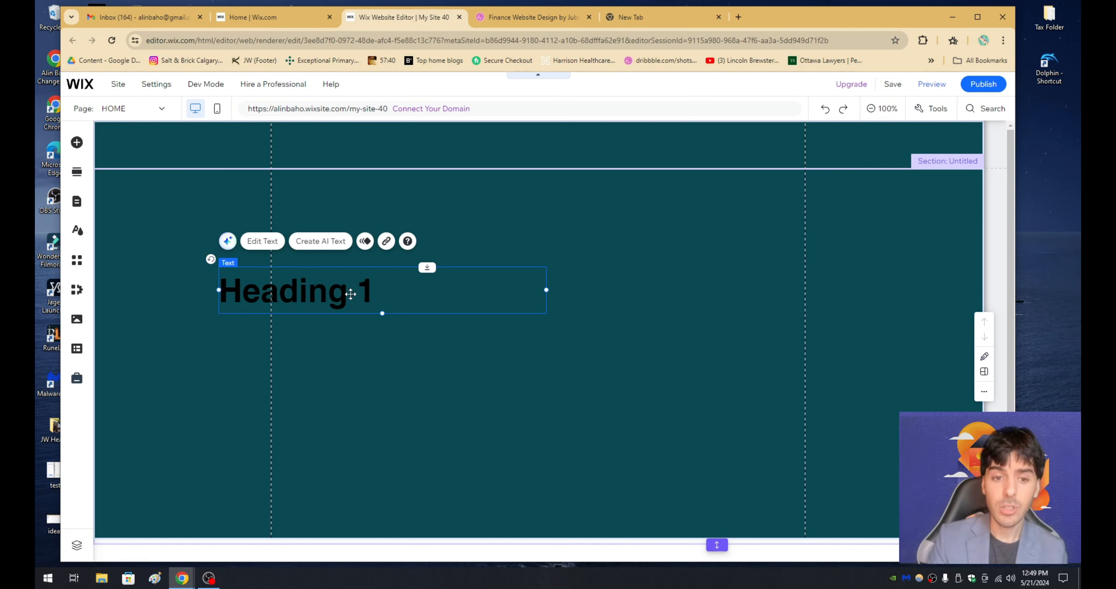
- Set the heading's text colour to the saved white #FFFFFF
double_click(351, 294)
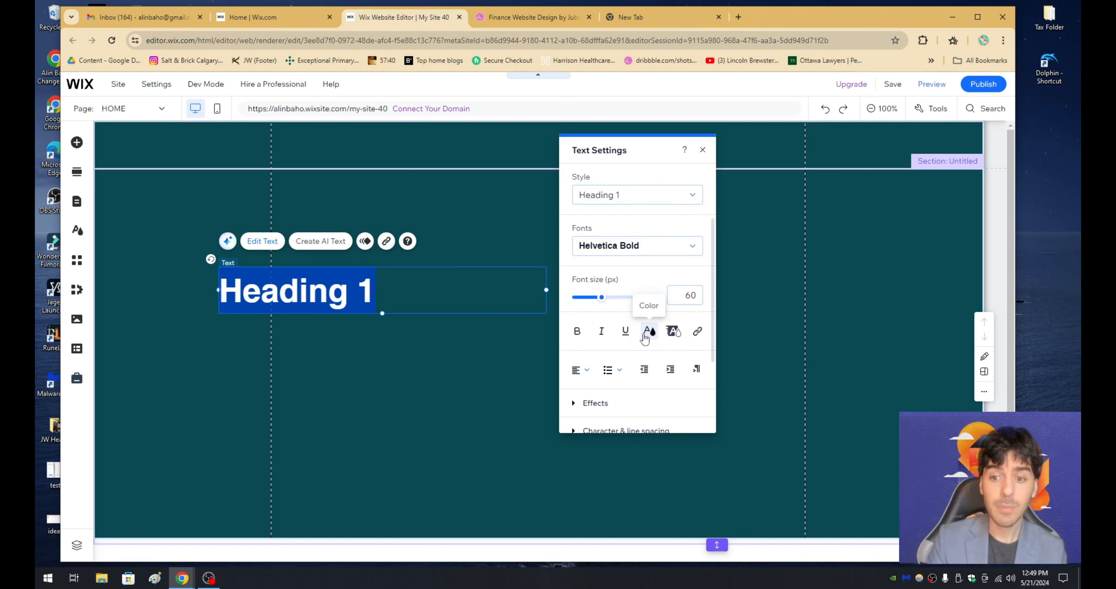
left_click(649, 331)
left_click(588, 337)
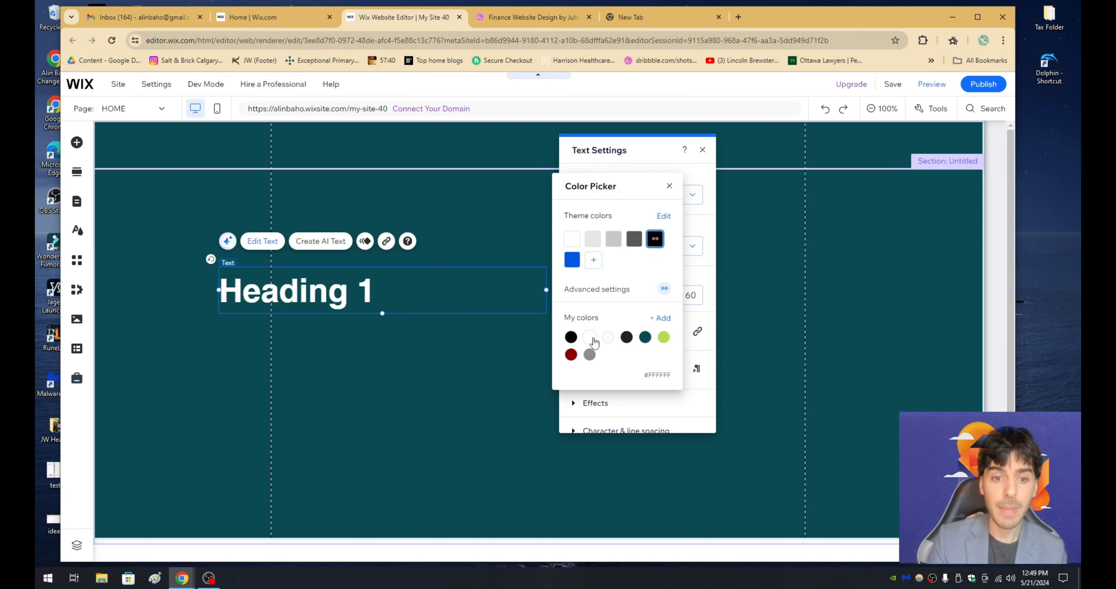
left_click(462, 349)
left_click(461, 355)
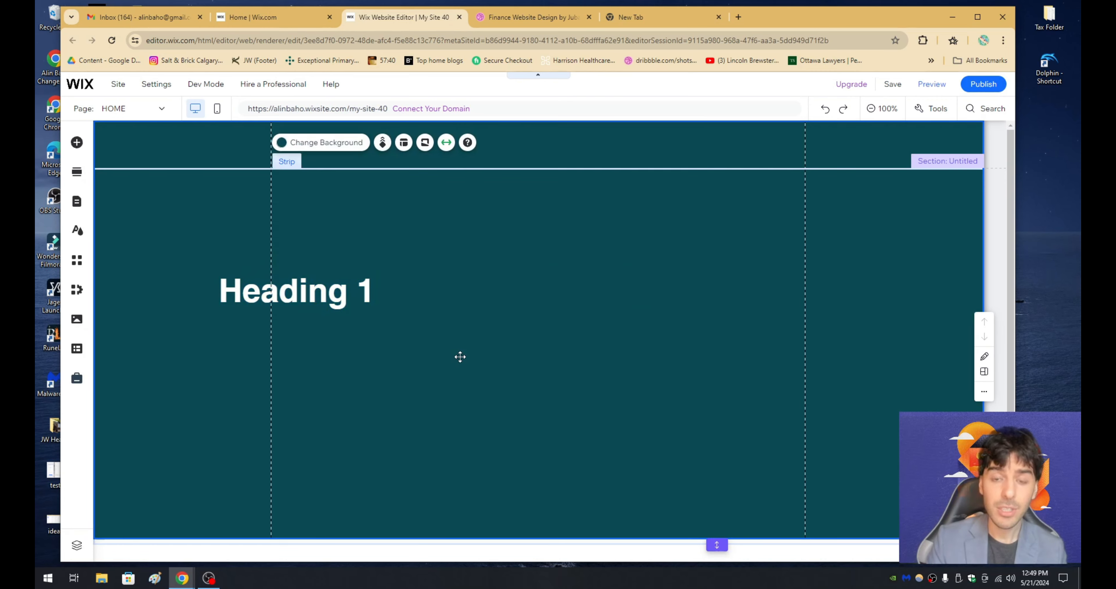
- Add the largest themed paragraph directly beneath the heading, aligned with its left edge, and widen it to fit the text on two lines
left_click(78, 143)
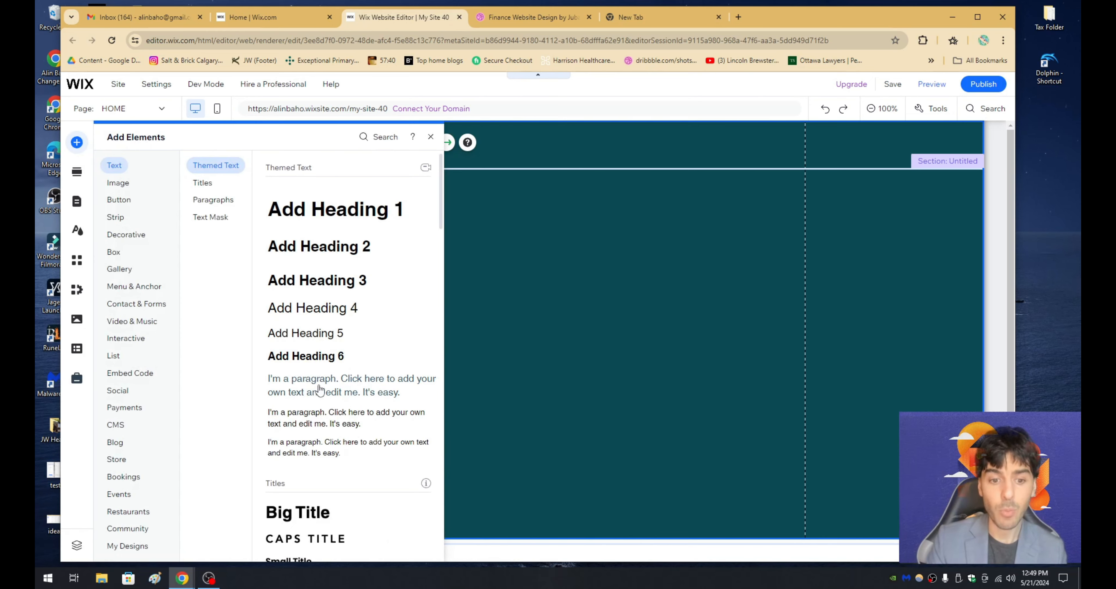
left_click_drag(306, 392, 255, 330)
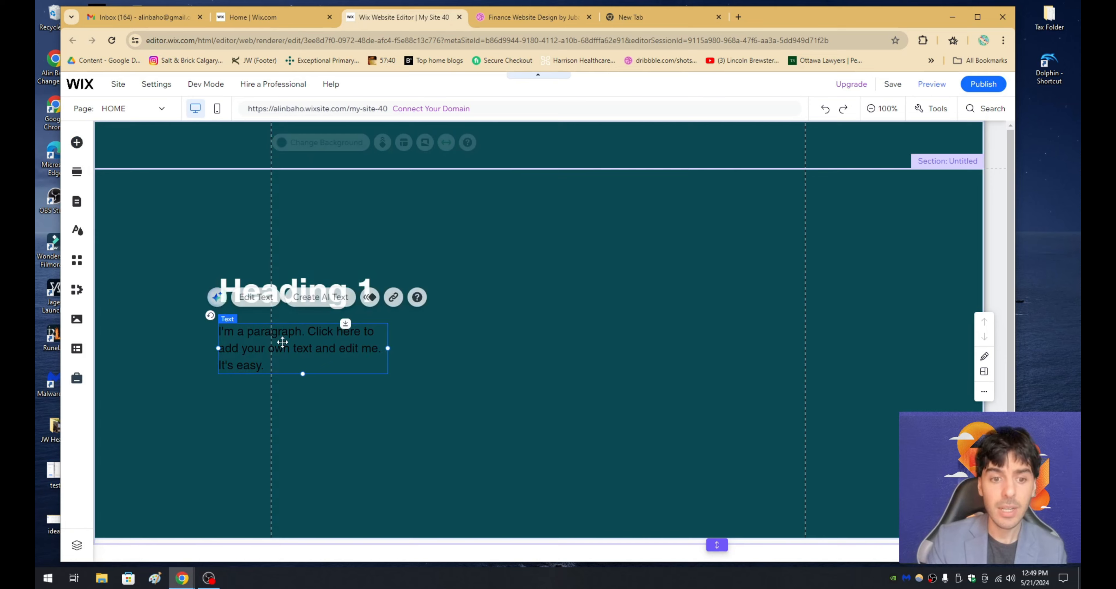
left_click_drag(386, 345, 456, 347)
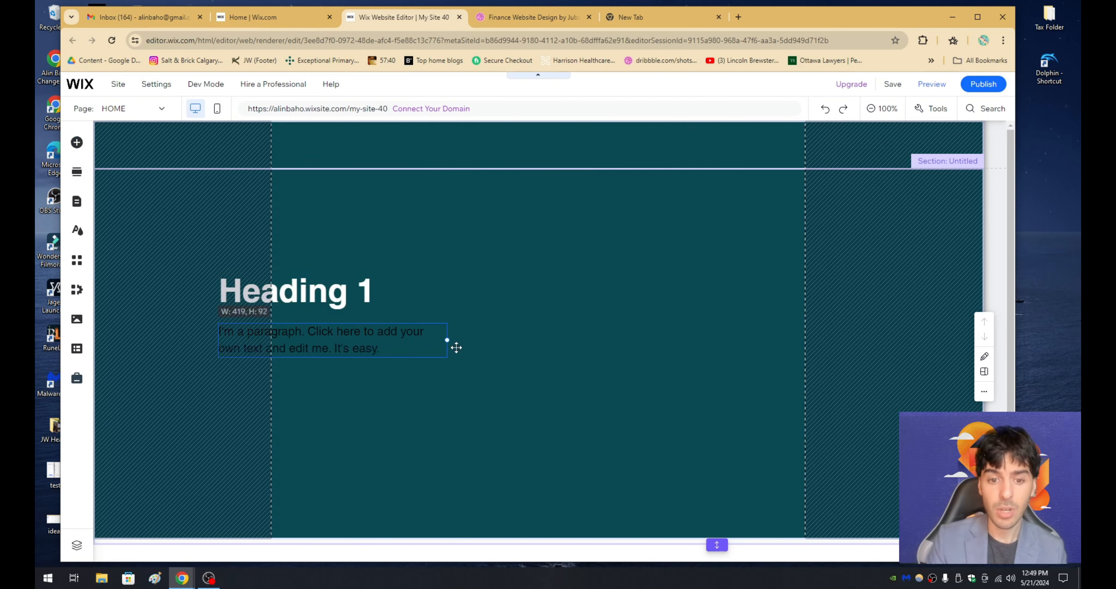
- Change the paragraph's text colour to white
double_click(391, 346)
left_click(559, 331)
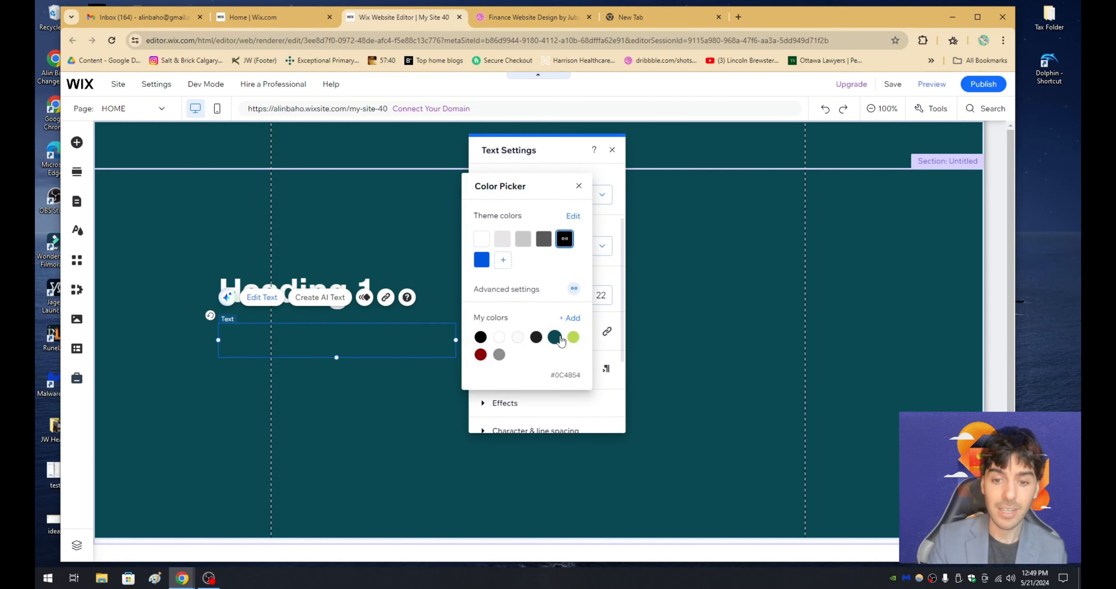
left_click(407, 410)
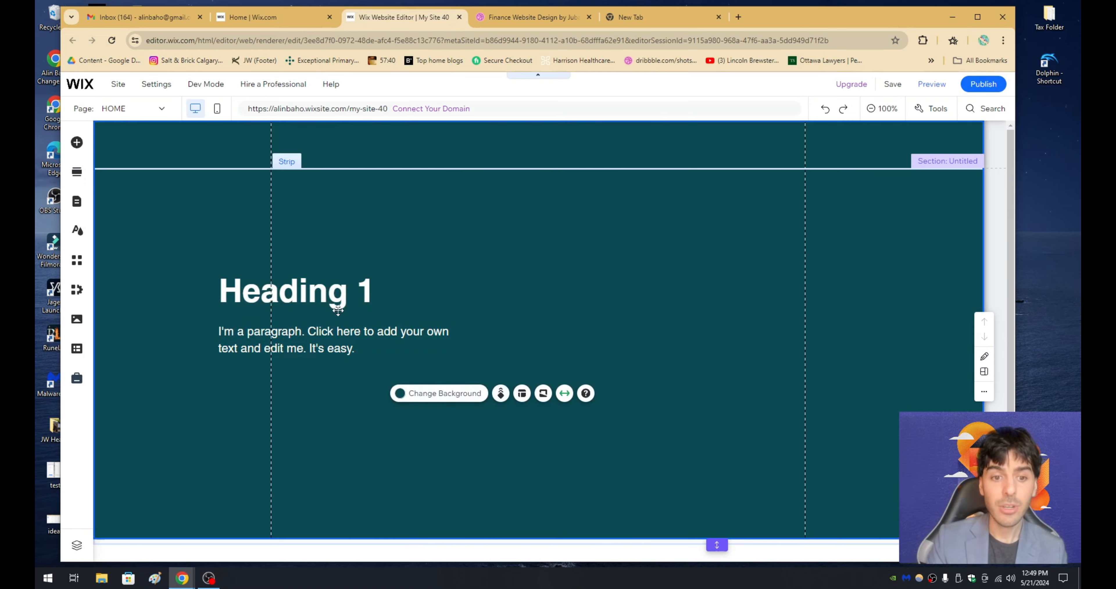
left_click(336, 302)
left_click(338, 335)
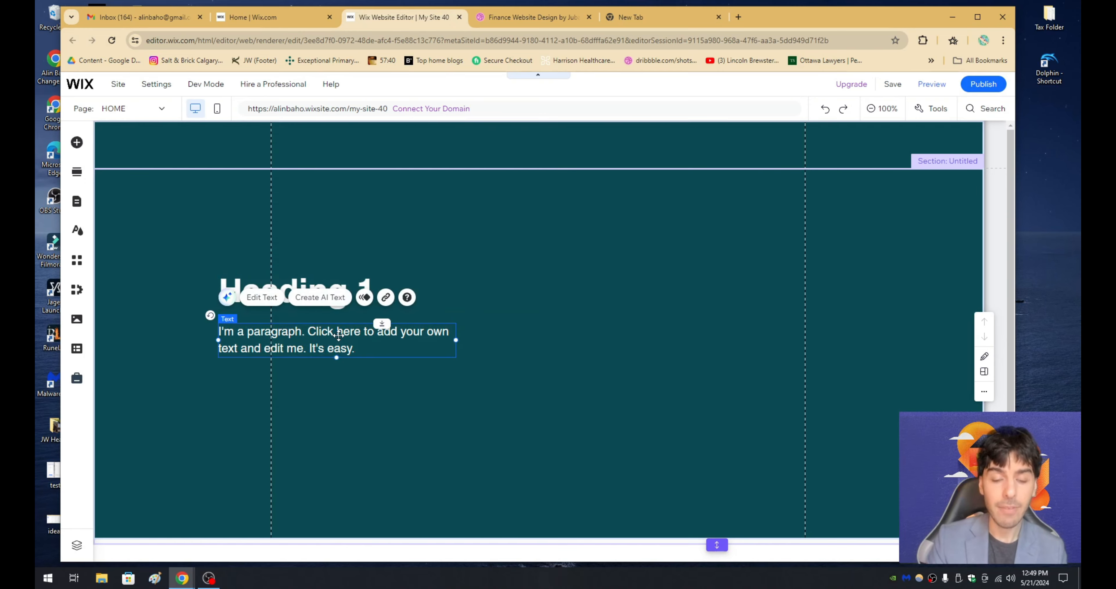
- Check the hero buttons in the FinFuse design on Dribbble, and add the solid blue themed button beneath the paragraph in Wix
key("ctrl+Tab")
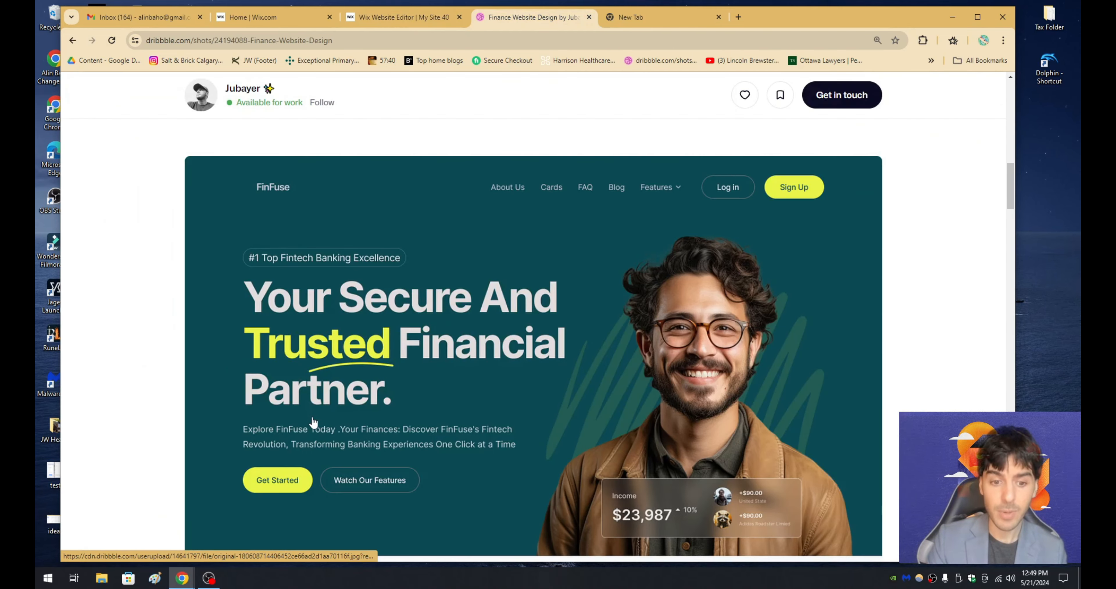
scroll(406, 212, "down", 2)
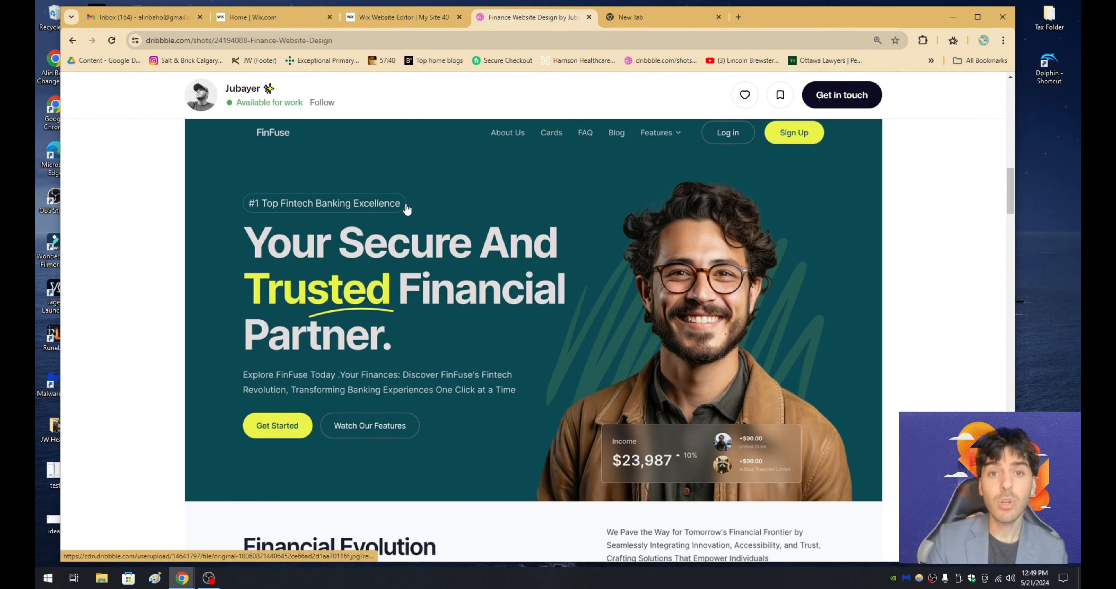
scroll(401, 319, "up", 2)
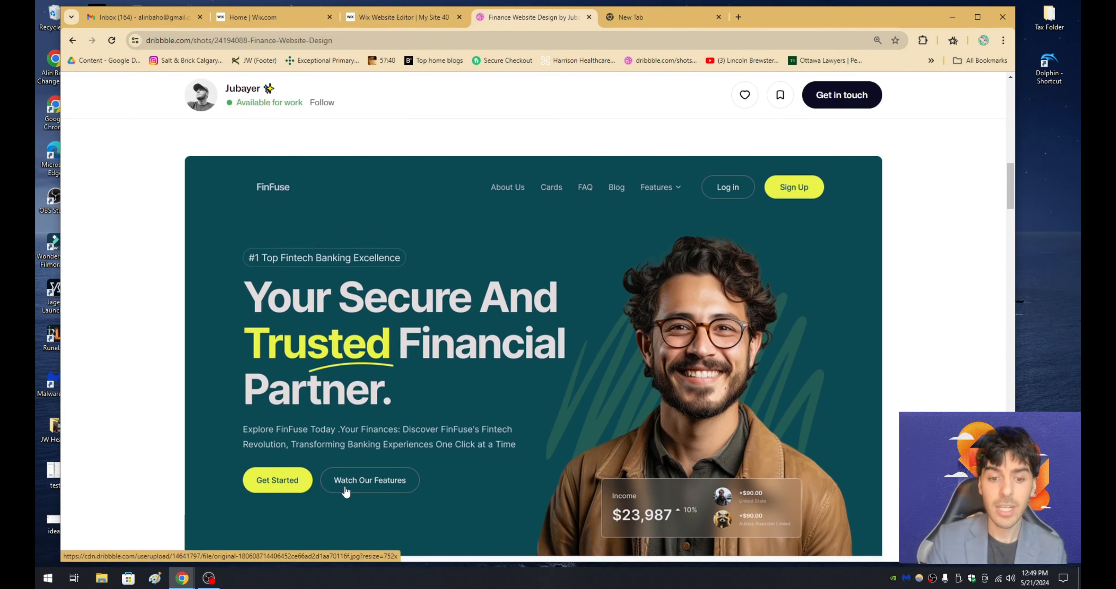
left_click(407, 18)
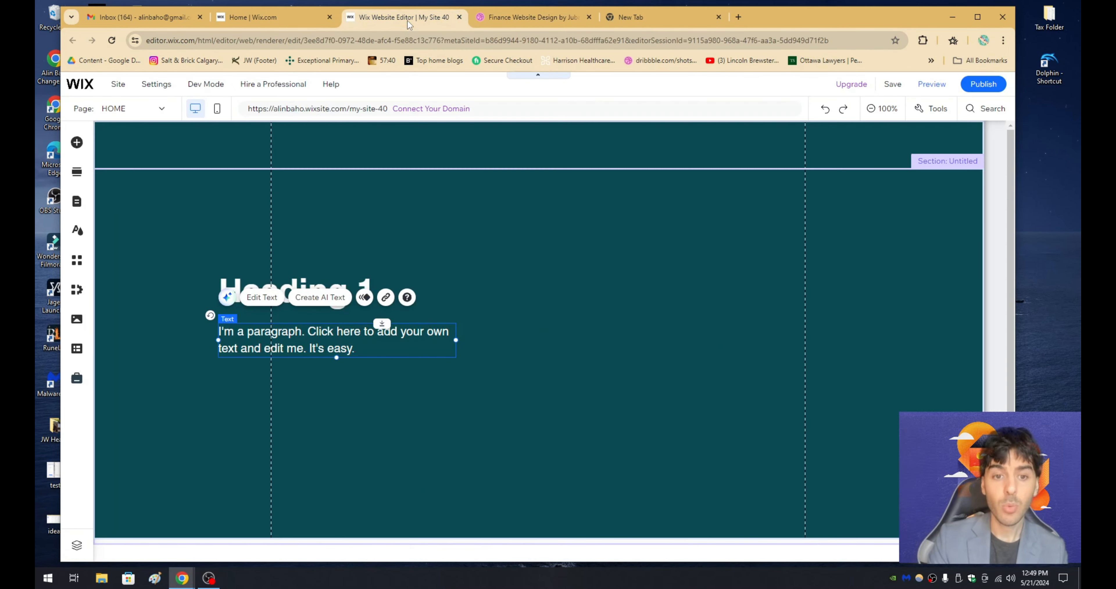
left_click(443, 231)
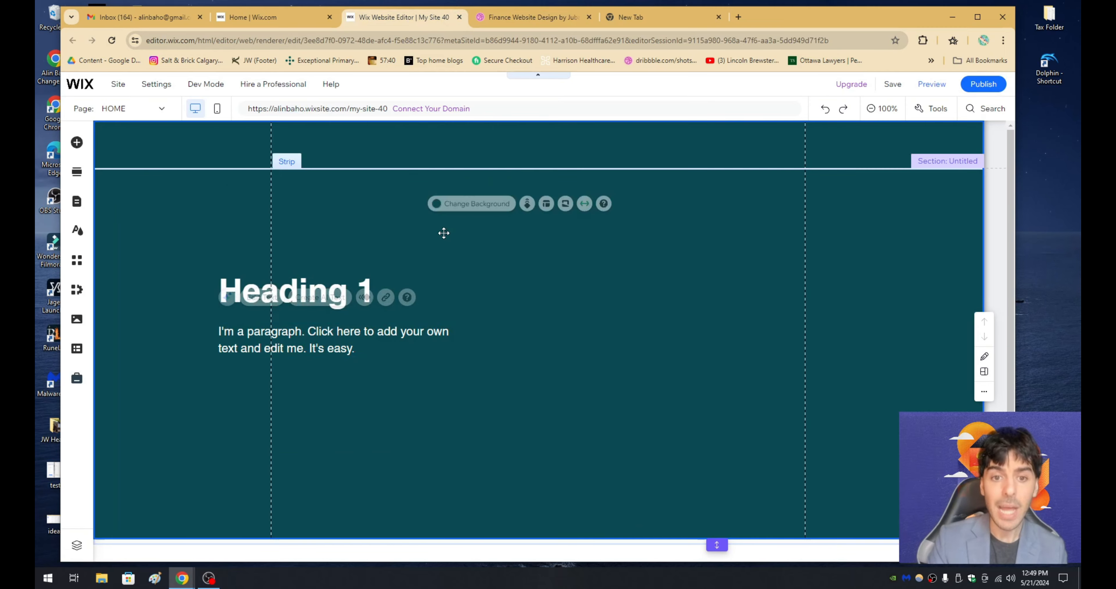
left_click(77, 142)
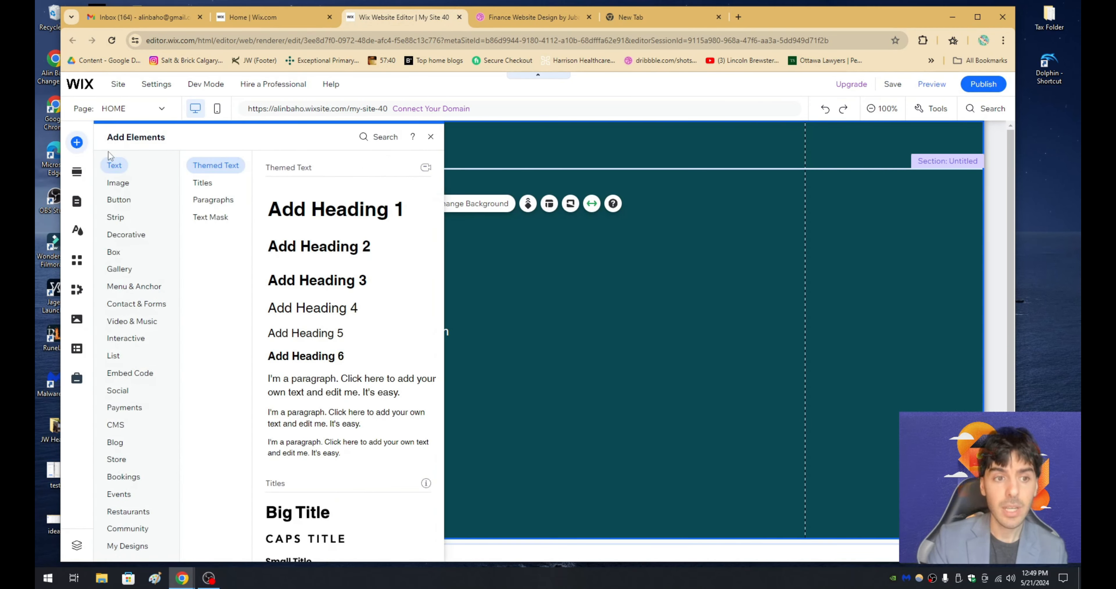
left_click(119, 200)
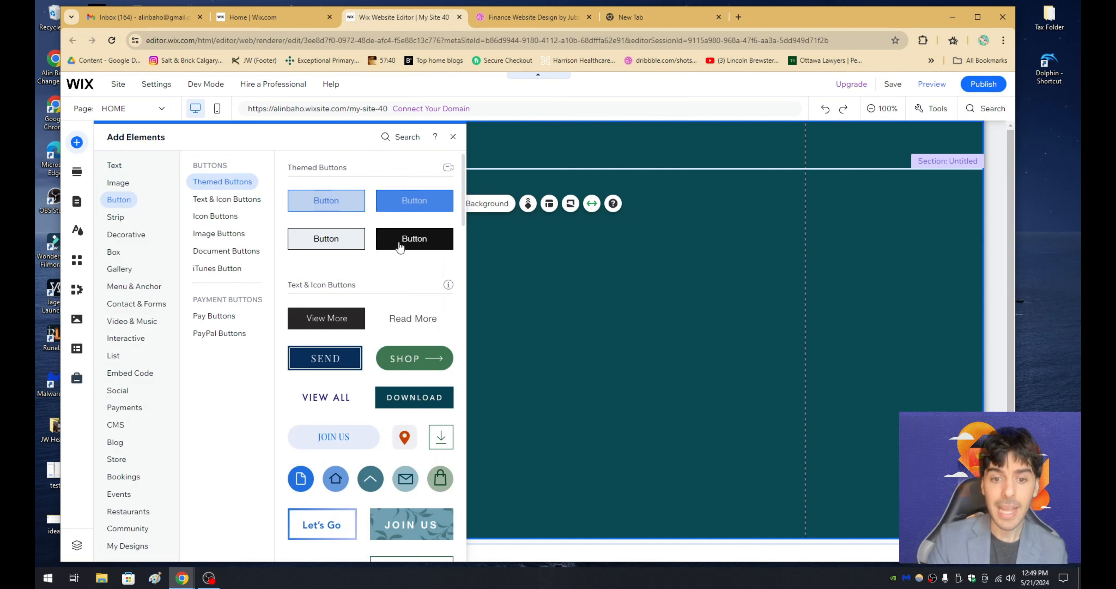
scroll(400, 247, "down", 3)
scroll(363, 277, "up", 3)
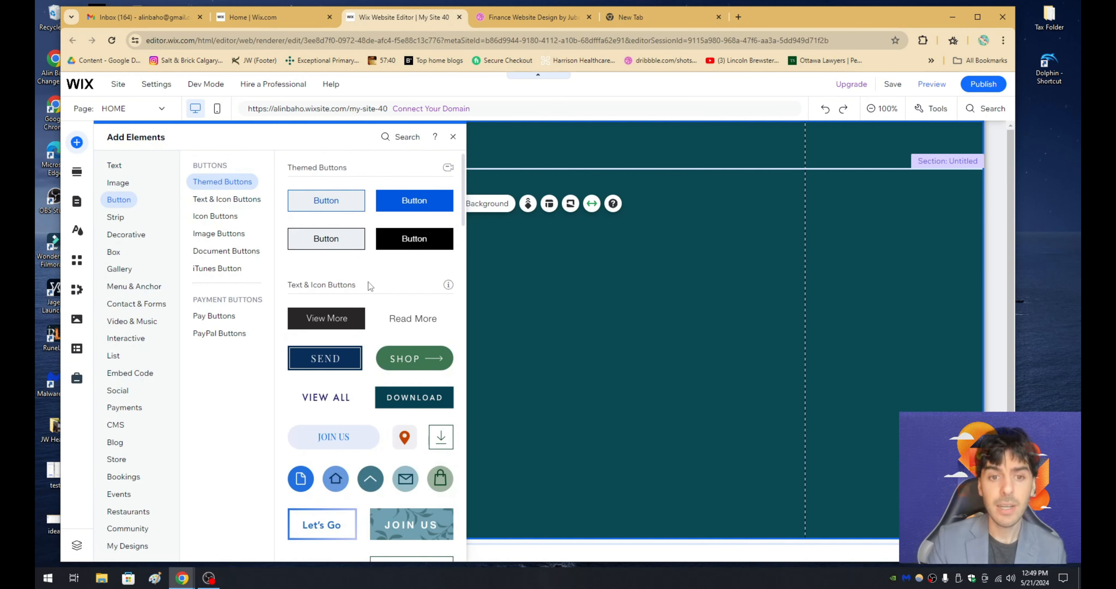
left_click_drag(412, 201, 249, 391)
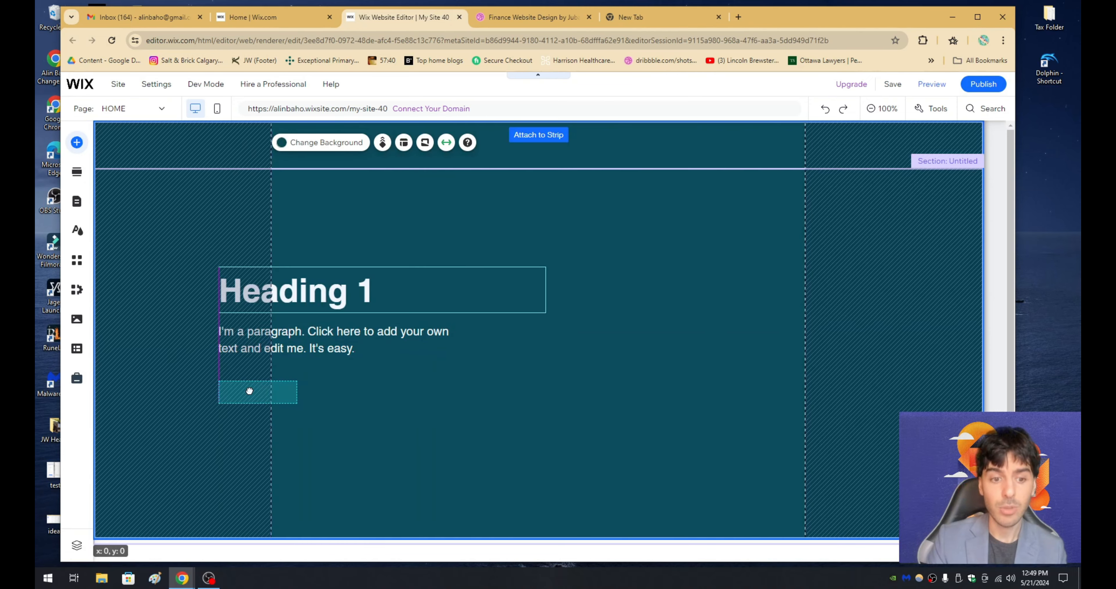
left_click(346, 395)
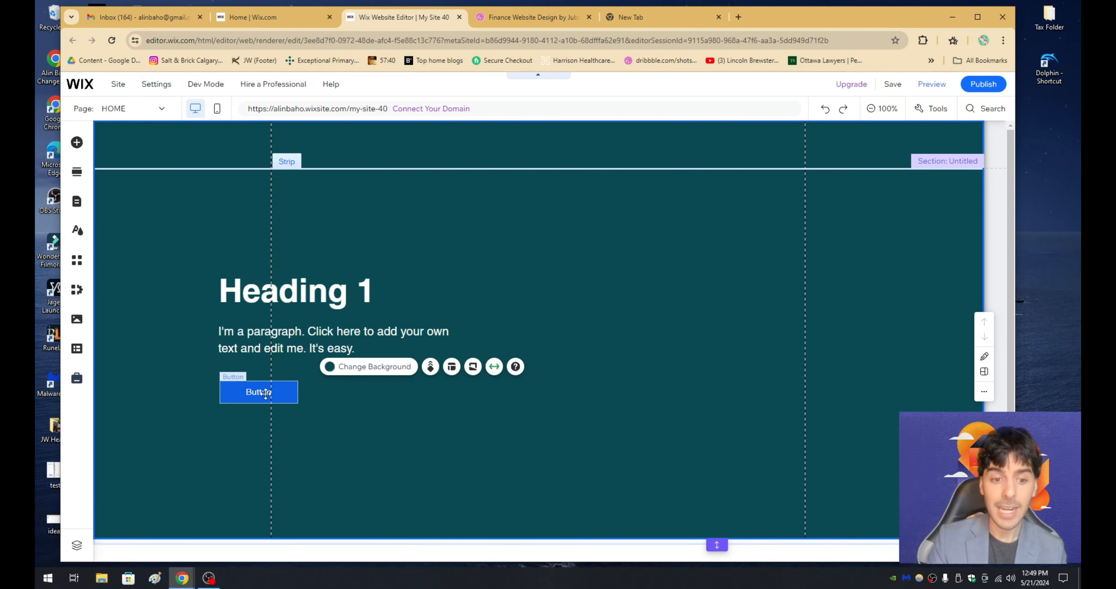
- Copy the blue button, paste it into the strip and align the copy just to the right of the original
left_click(273, 391)
right_click(274, 389)
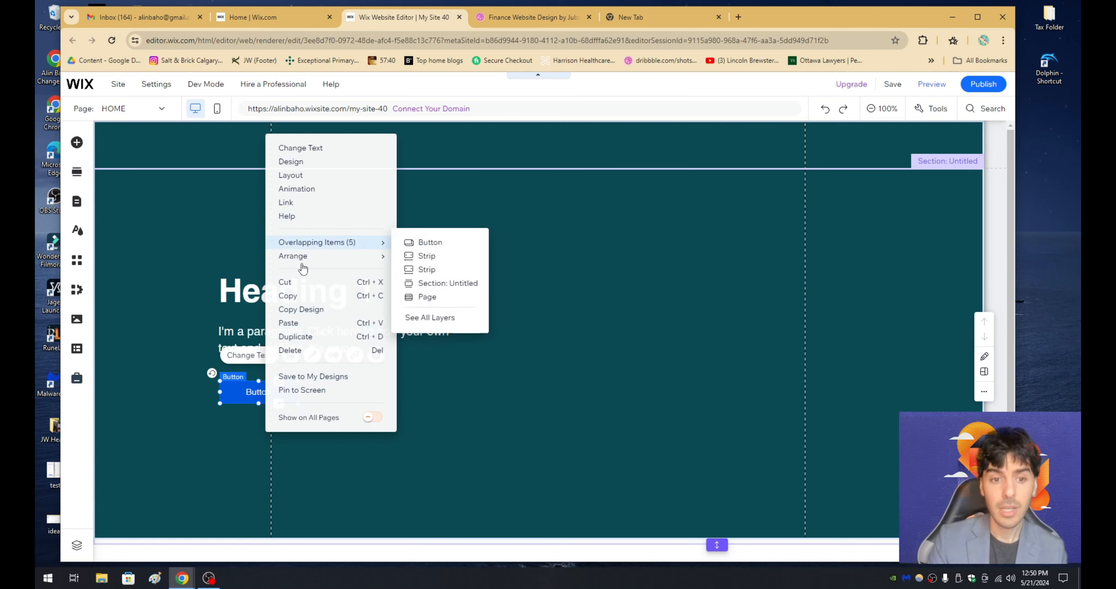
left_click(290, 296)
right_click(344, 411)
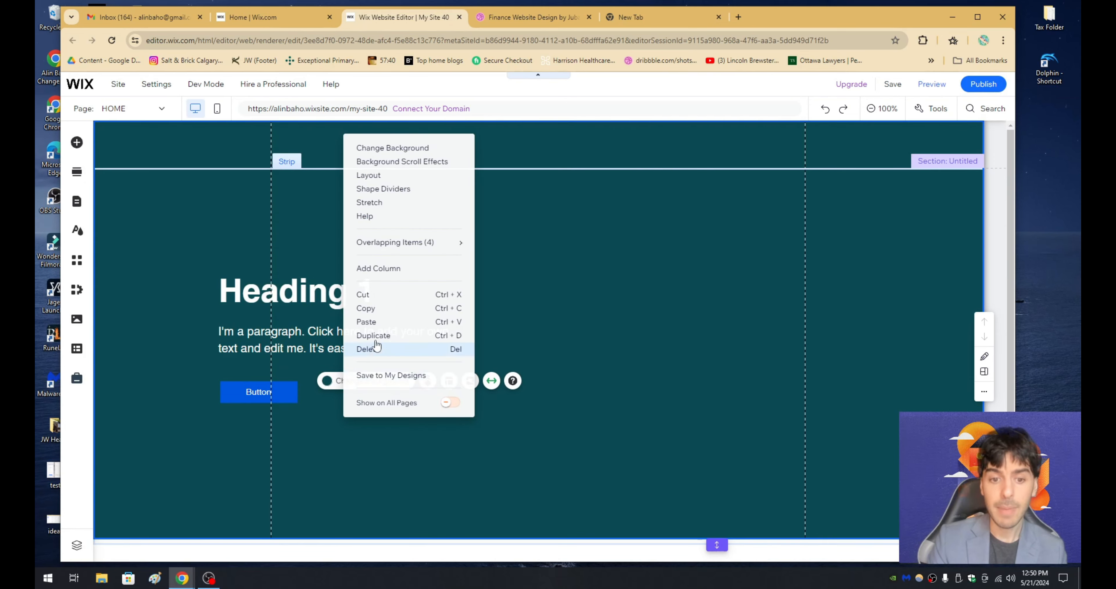
left_click(367, 321)
left_click_drag(382, 416, 337, 394)
- Check the hero buttons in the FinFuse design on Dribbble, and change the original button's label in Wix to "Call to Action"
key("ctrl+Tab")
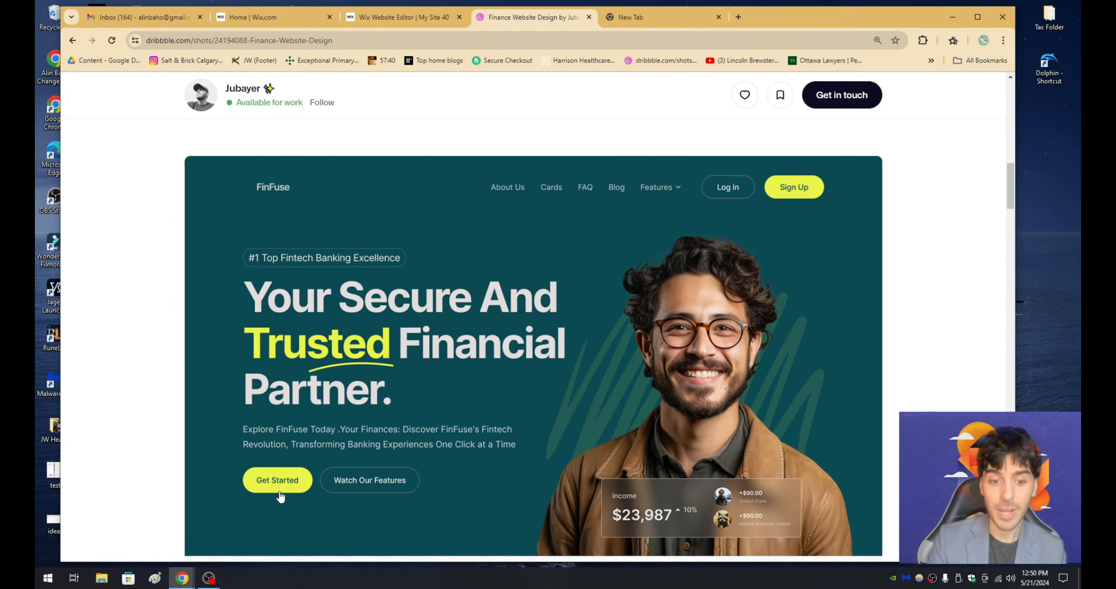
left_click(403, 17)
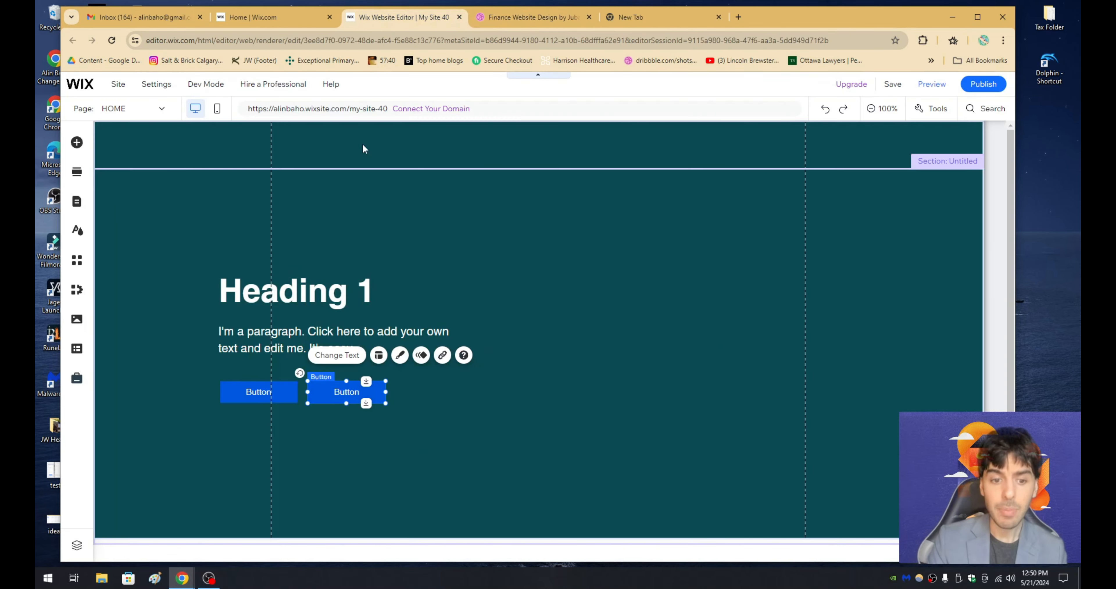
left_click(262, 392)
left_click(249, 355)
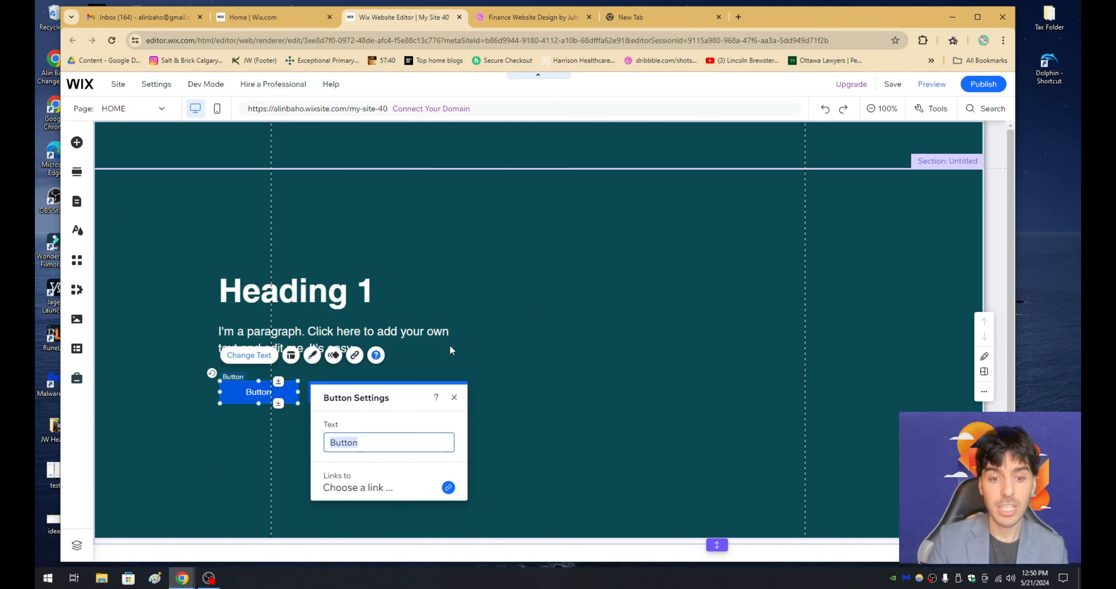
type("Call to Action")
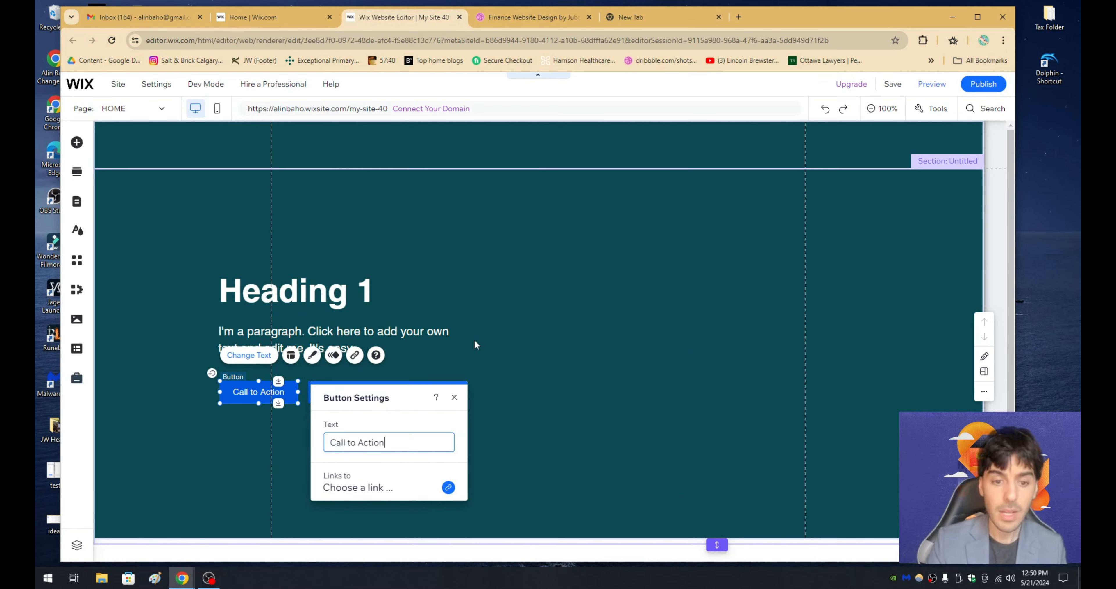
left_click(474, 340)
- Change the copied button's label to "Get Started"
left_click(340, 396)
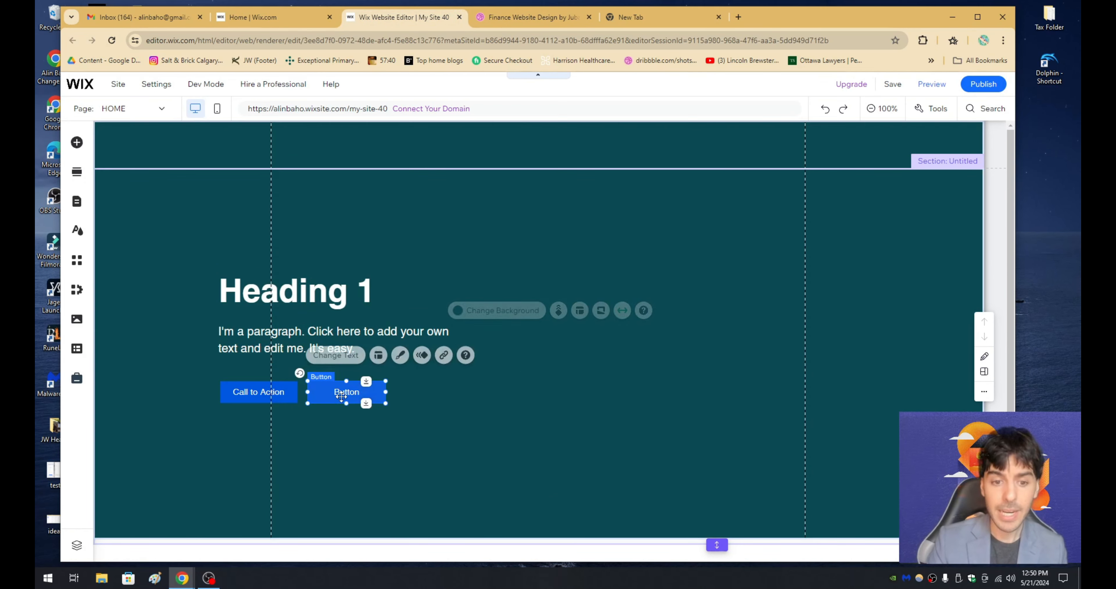
left_click(334, 356)
type("Get Started")
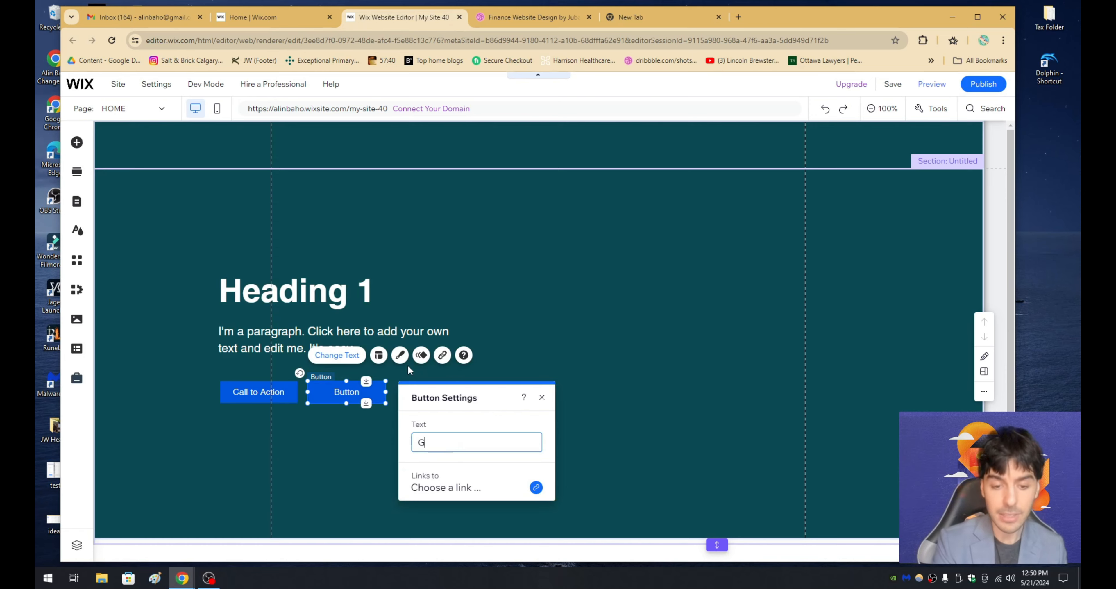
left_click(413, 296)
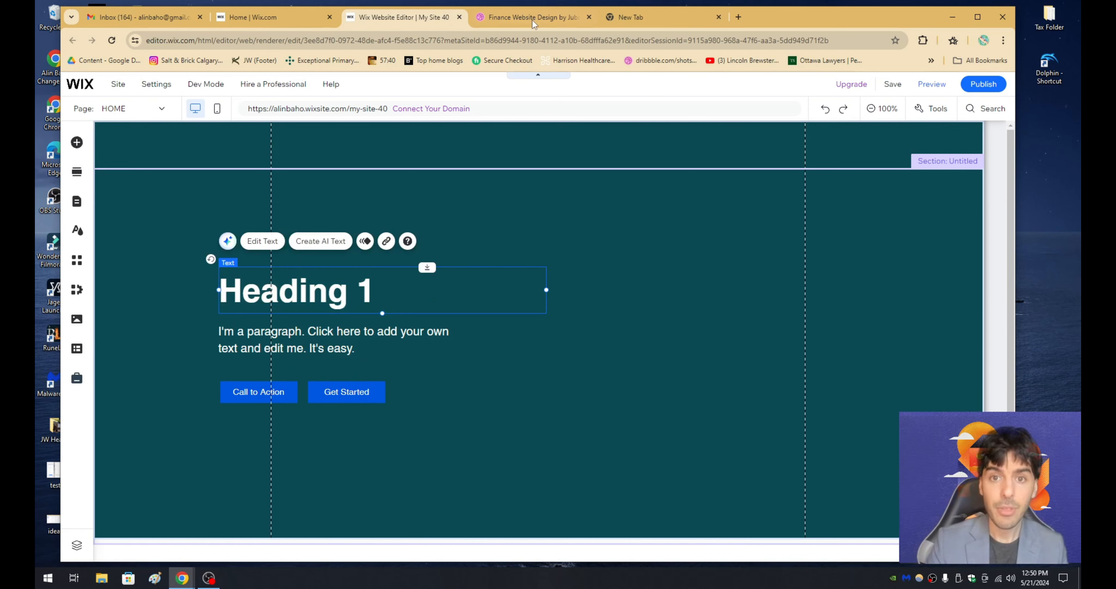
- Check the button shapes in the Dribbble design, and round all corners of the Call to Action button in Wix with a 100 px radius
left_click(533, 17)
scroll(291, 433, "down", 1)
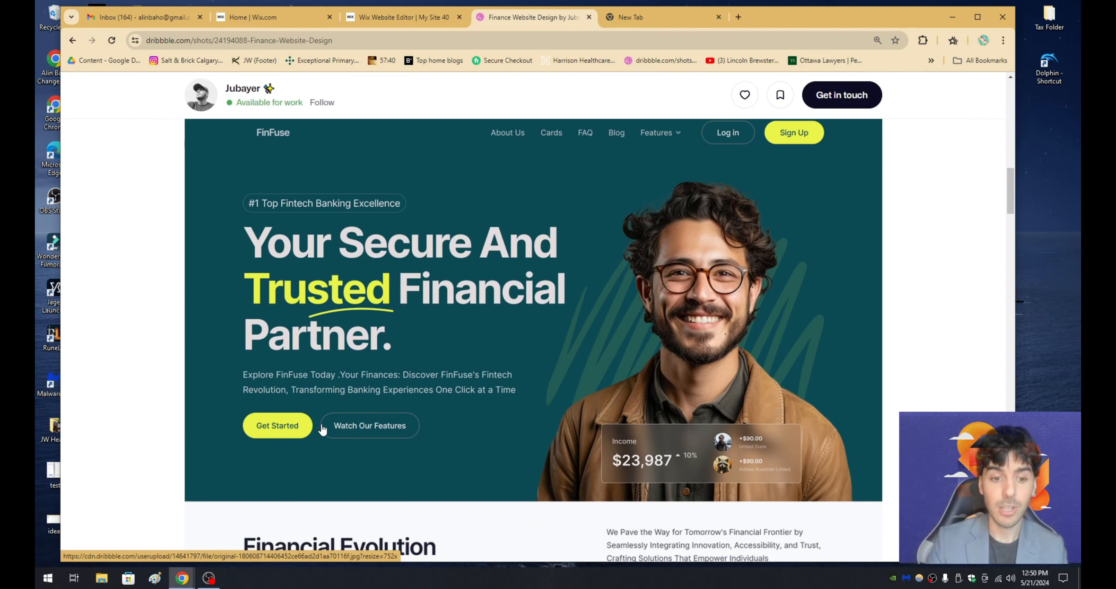
left_click(403, 17)
left_click(280, 395)
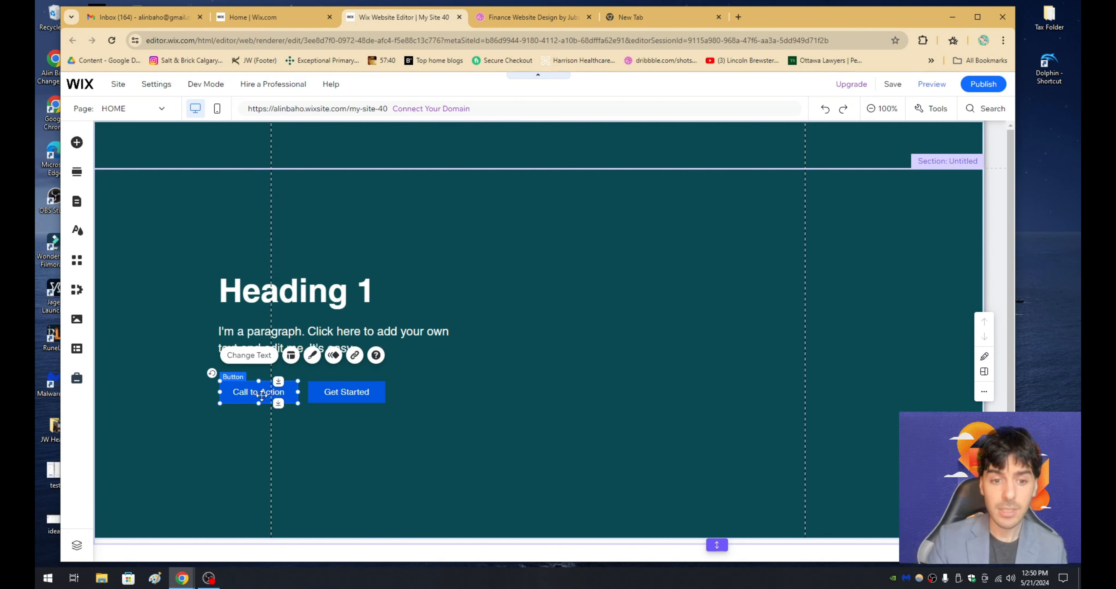
left_click(313, 355)
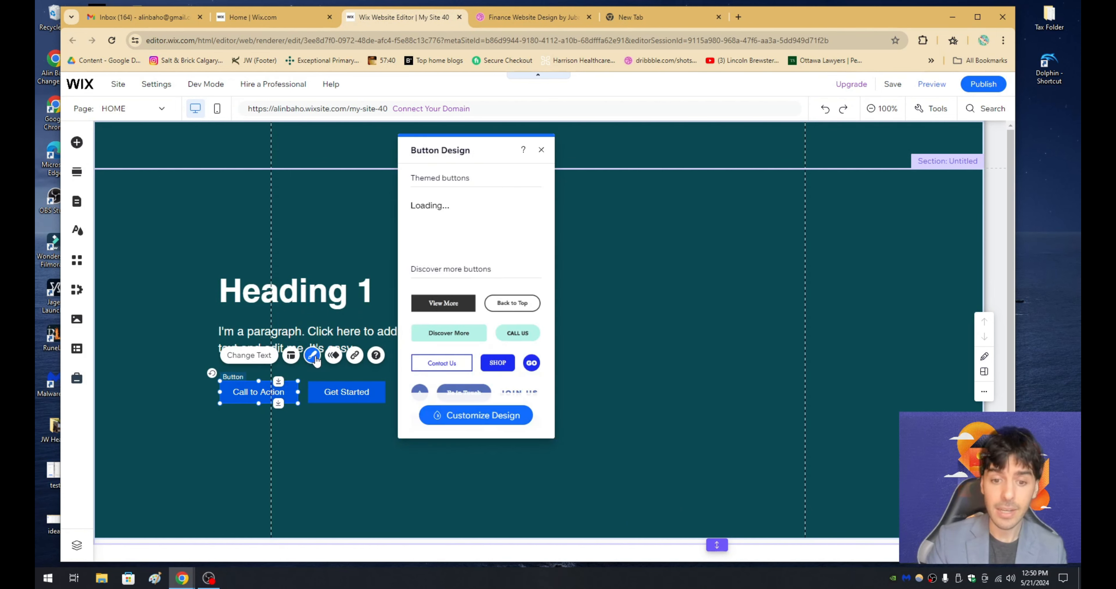
left_click(473, 416)
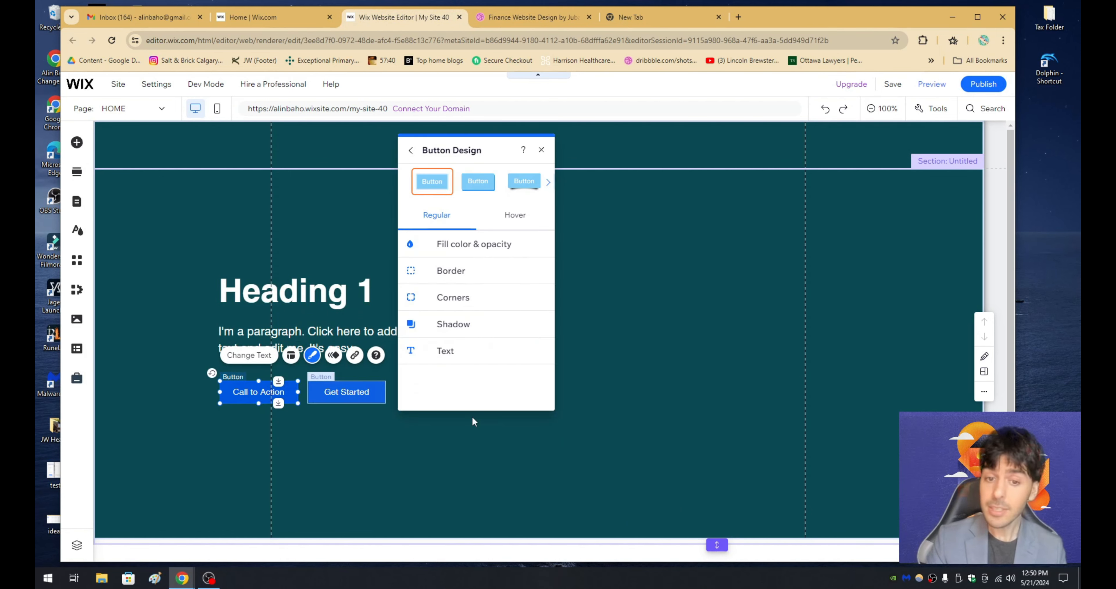
left_click(453, 297)
left_click(449, 284)
type("100")
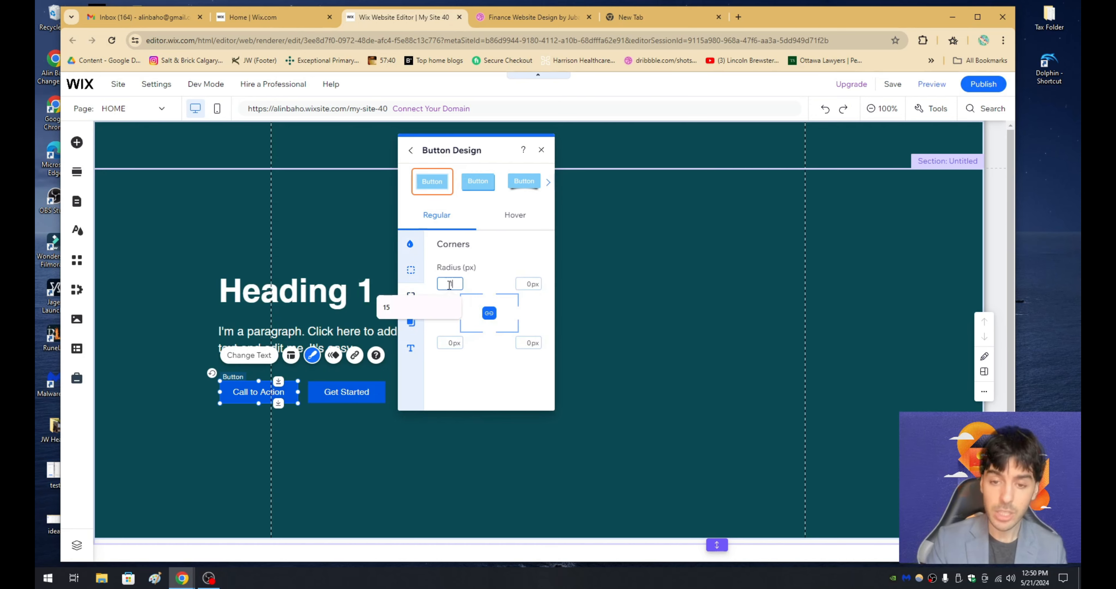
key("Return")
left_click(428, 458)
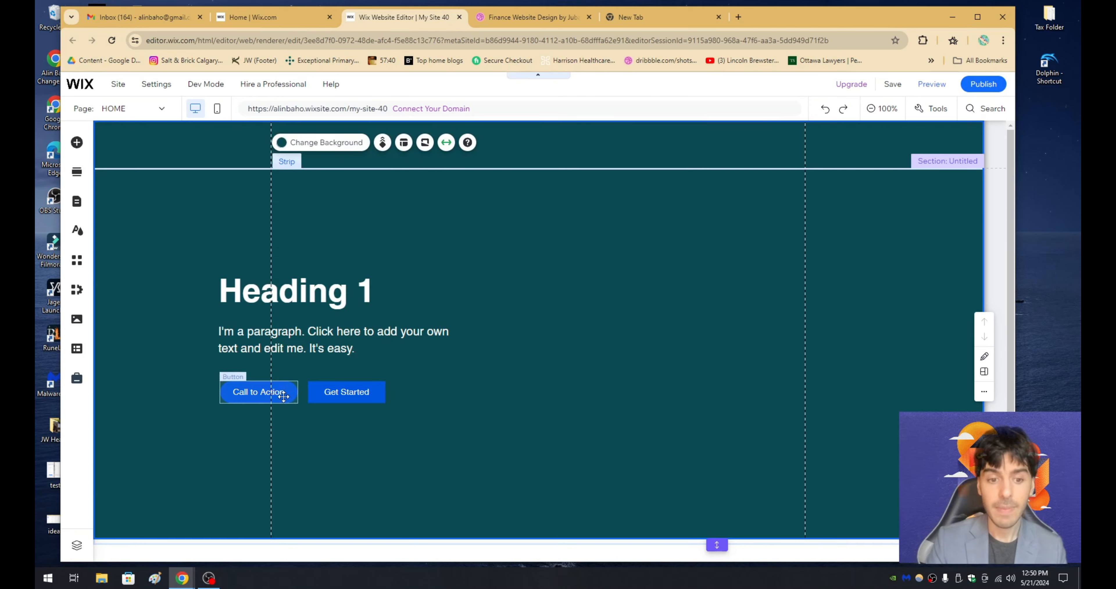
- Check the button colour in the Dribbble design, and fill the Call to Action button in Wix with the saved lime green #BADA55
left_click(258, 392)
left_click(515, 18)
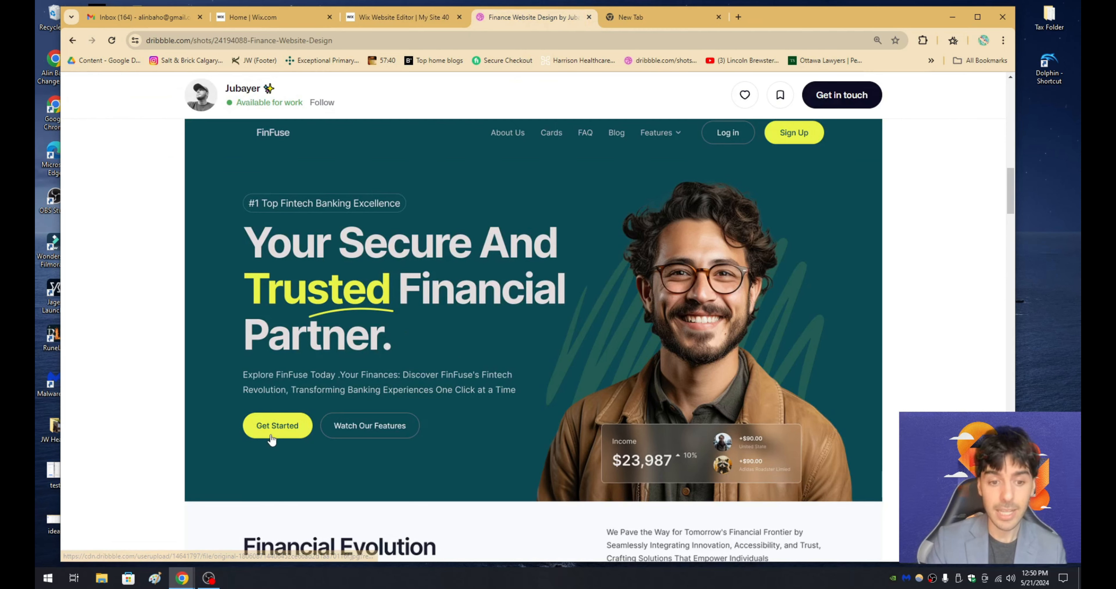
left_click(403, 17)
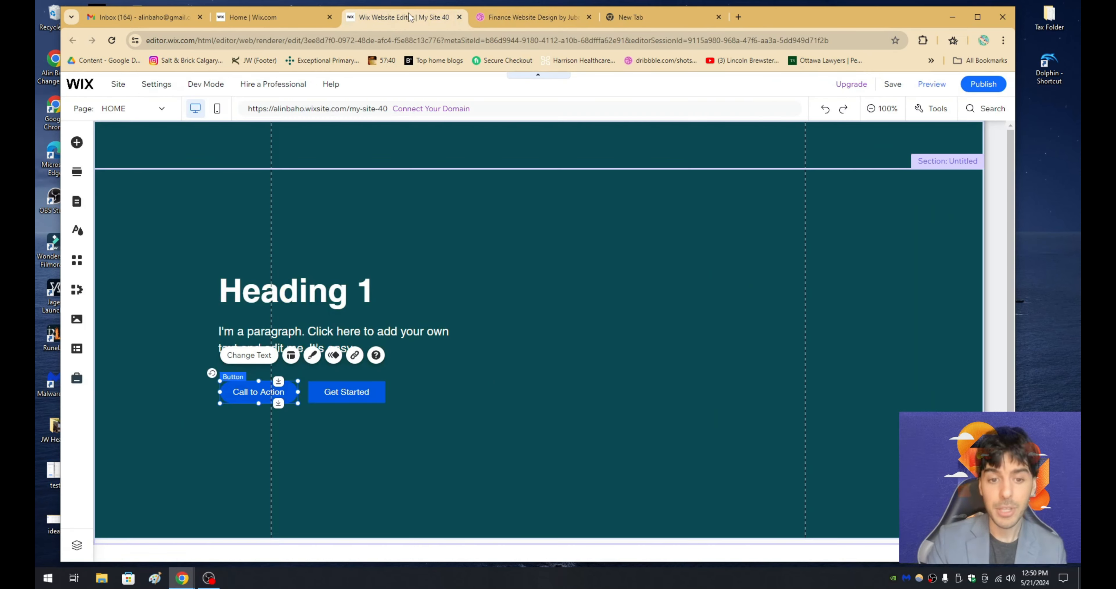
left_click(312, 359)
left_click(472, 416)
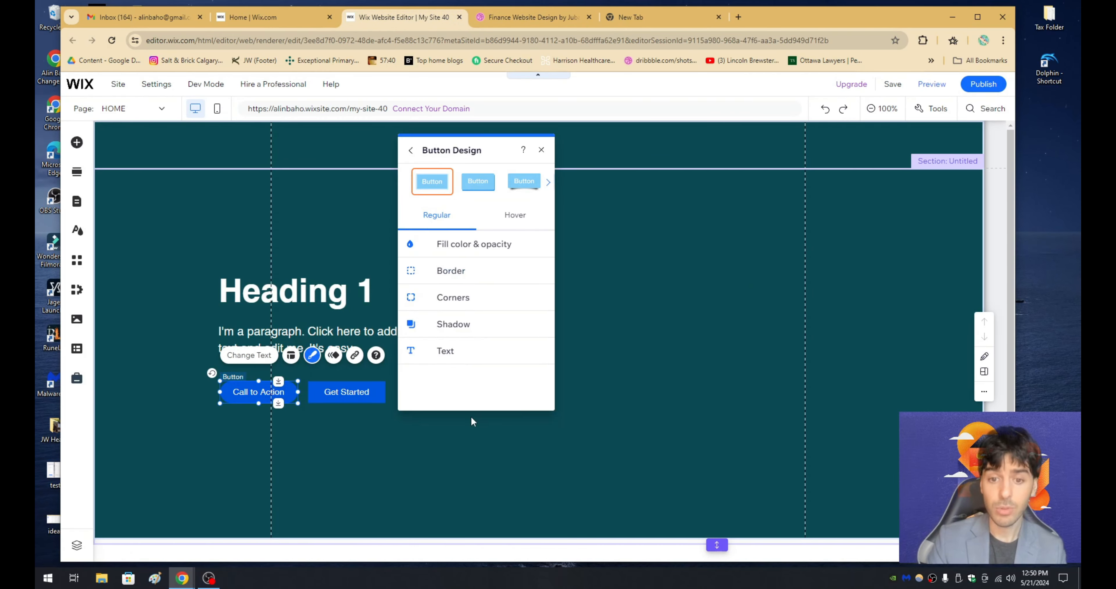
left_click(500, 246)
left_click(533, 286)
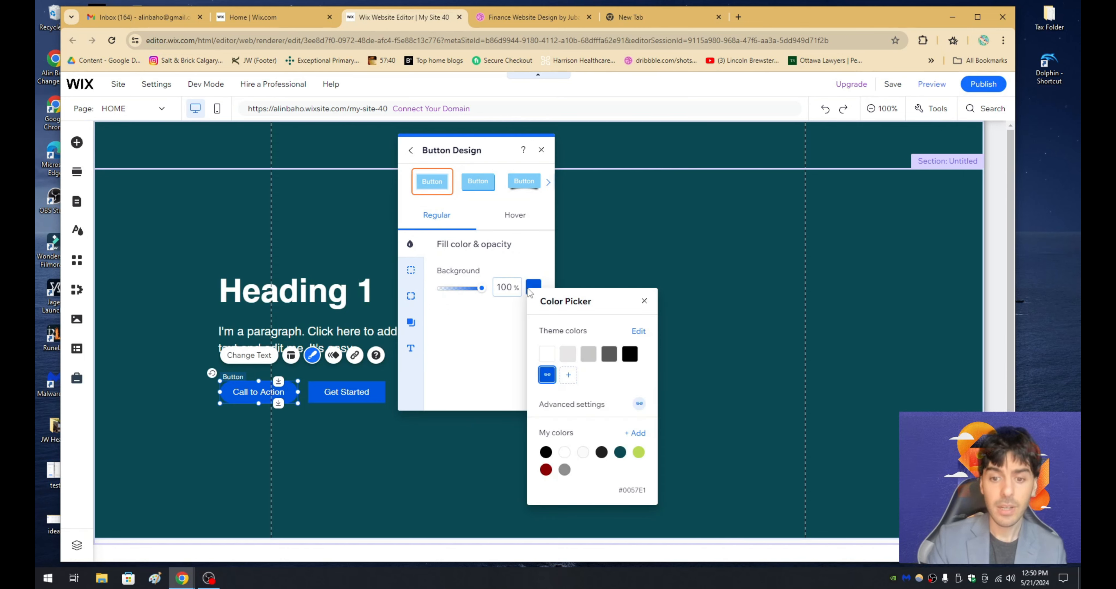
left_click(636, 452)
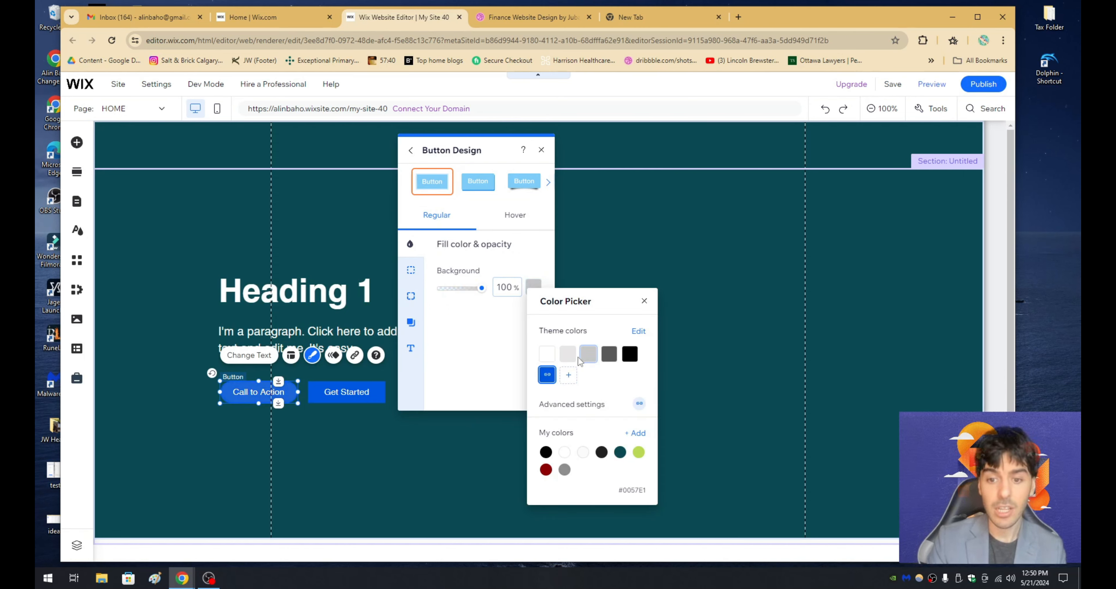
left_click(638, 453)
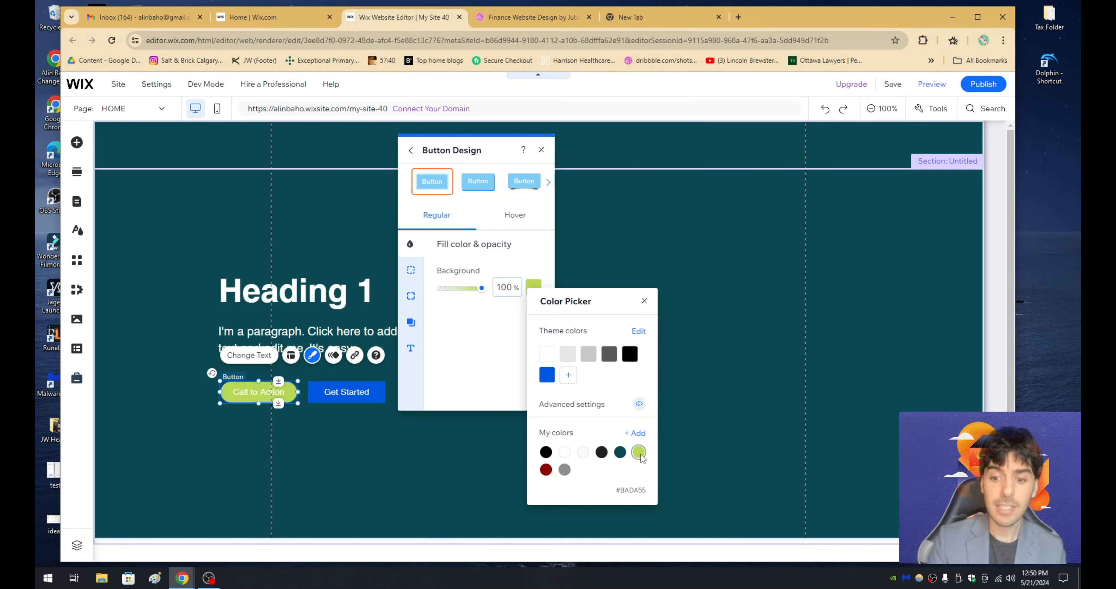
left_click(423, 458)
- Check the hero photo on Dribbble, add the site image of the man in glasses beside the text in Wix, and enlarge it to fill the strip's height
left_click(393, 204)
left_click(491, 21)
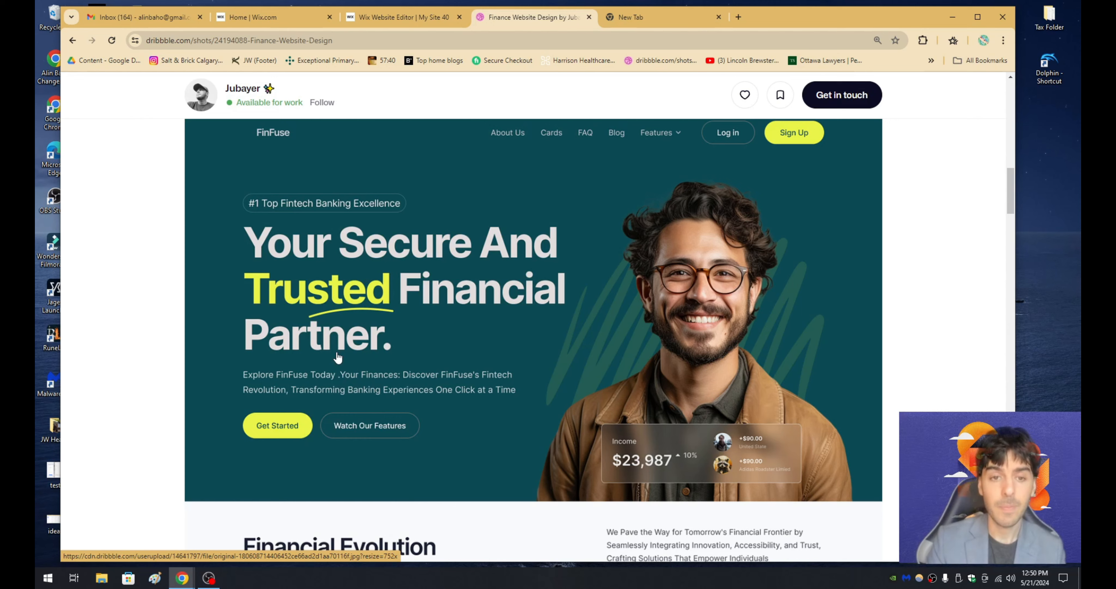
left_click(402, 17)
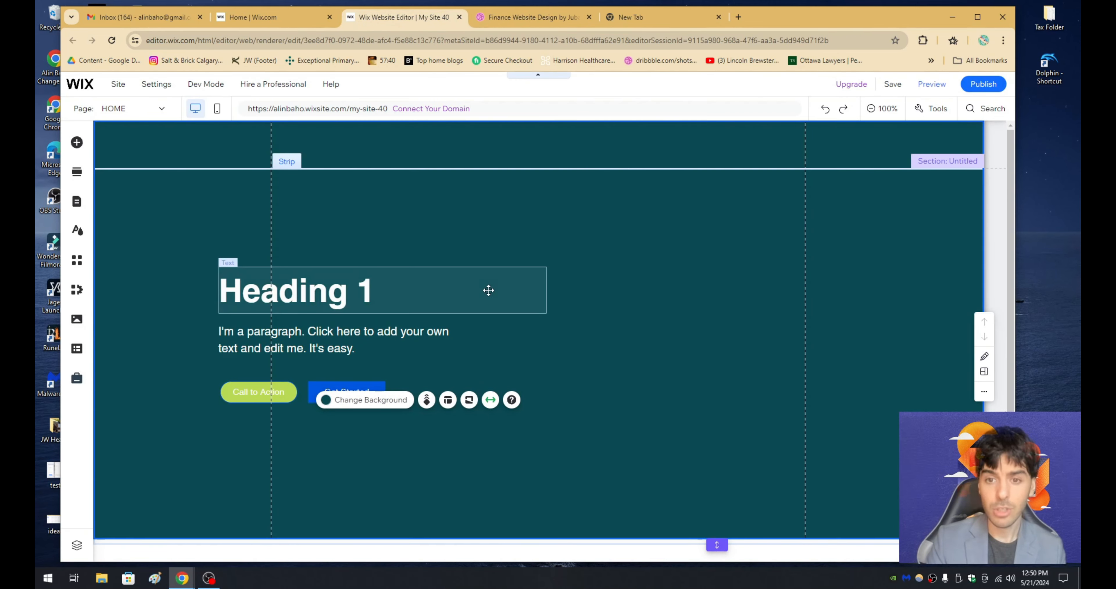
left_click(505, 19)
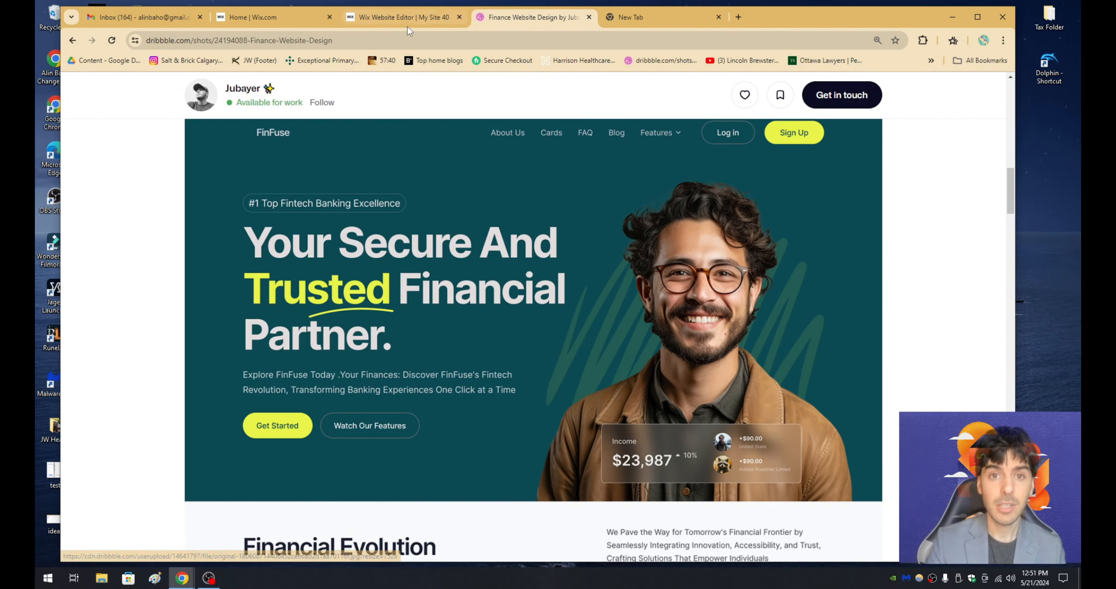
left_click(405, 19)
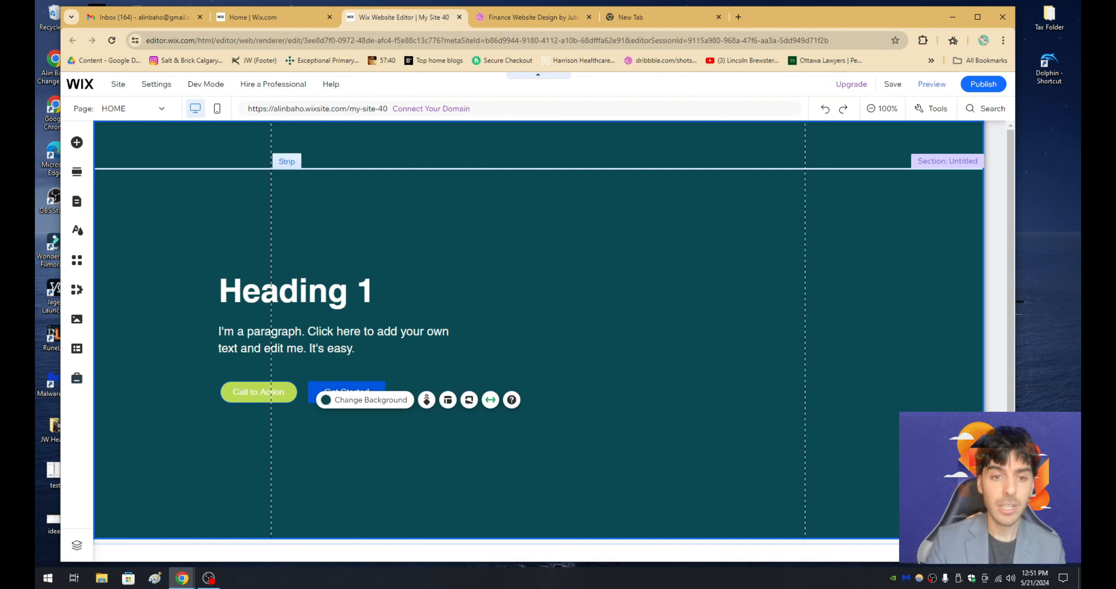
left_click(78, 147)
left_click(116, 186)
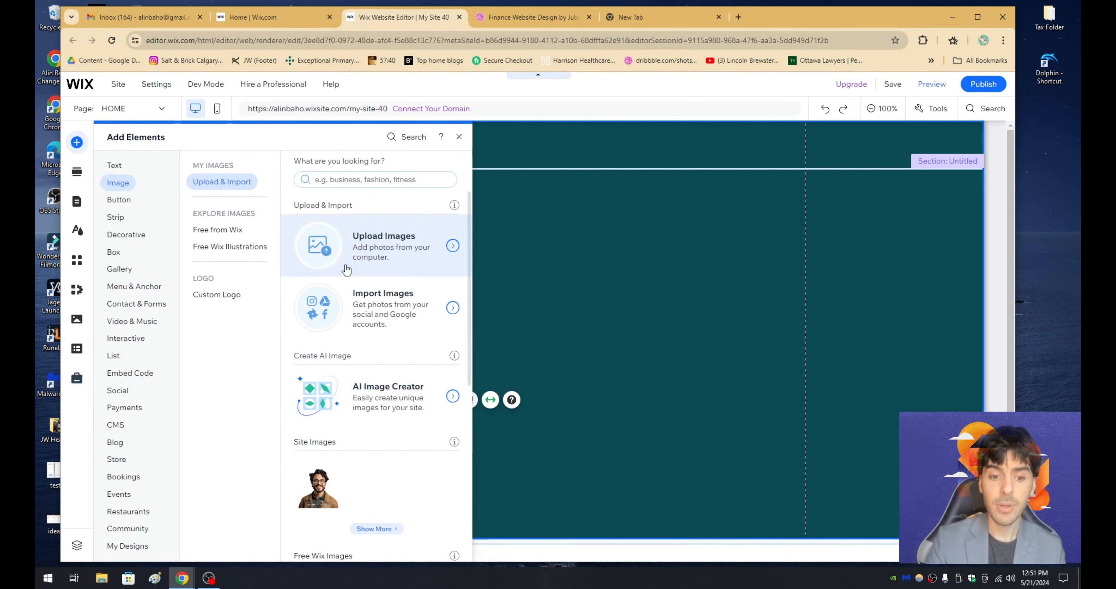
left_click_drag(320, 489, 685, 395)
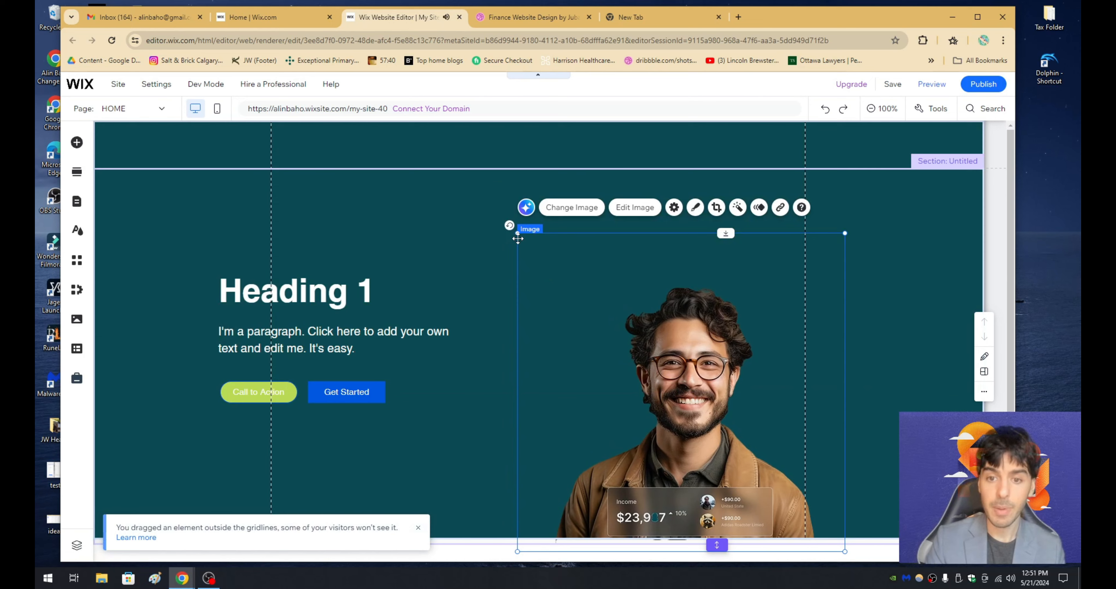
left_click_drag(517, 233, 394, 156)
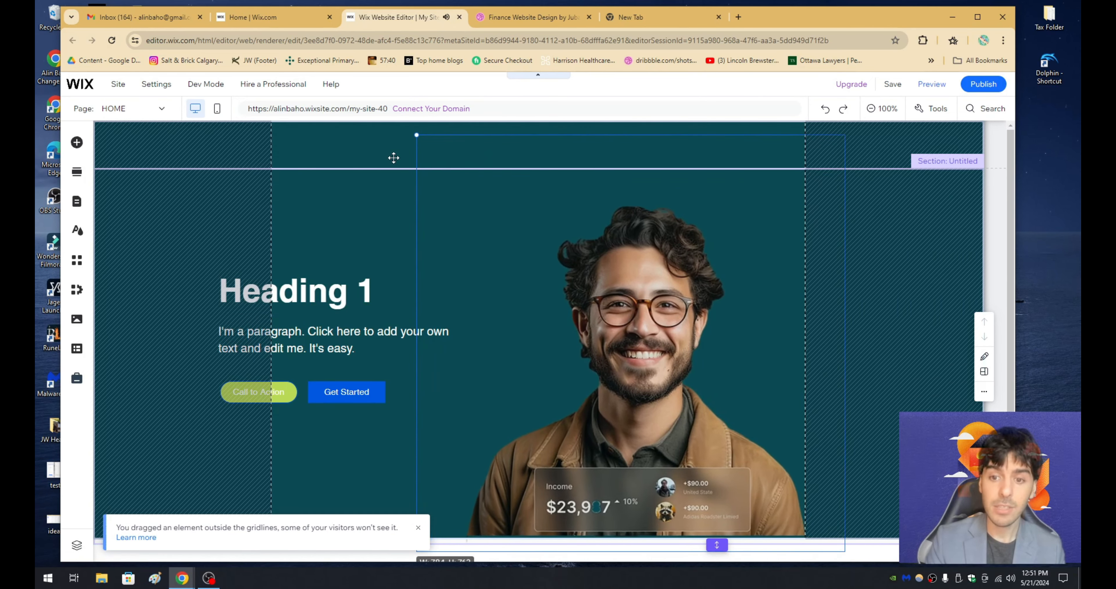
left_click(879, 306)
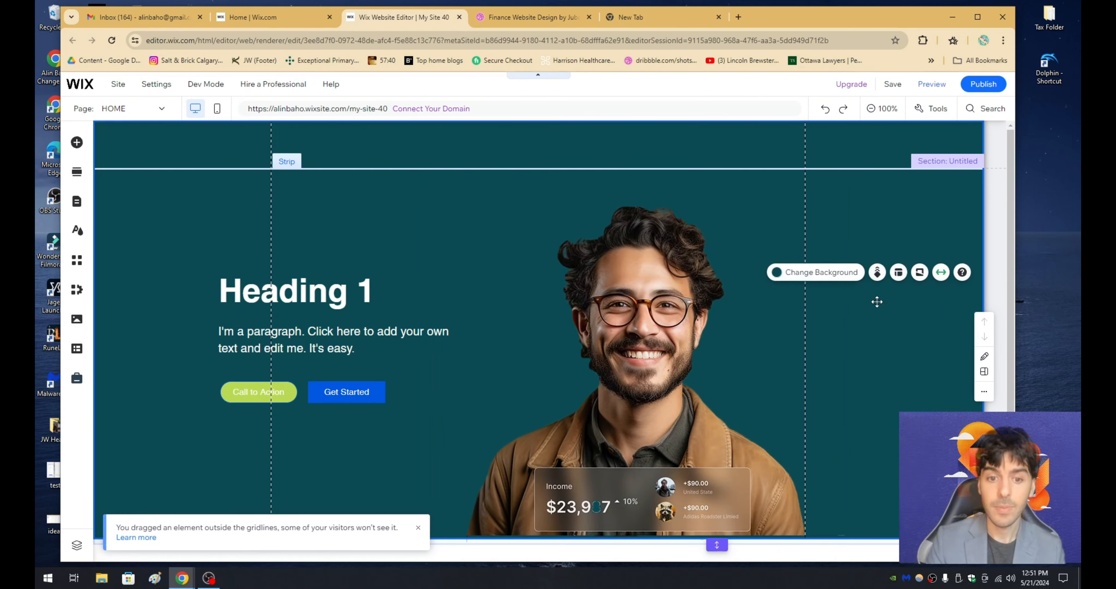
- Compare the Wix hero's heading, paragraph, buttons and photo with the FinFuse design on Dribbble
left_click(353, 333)
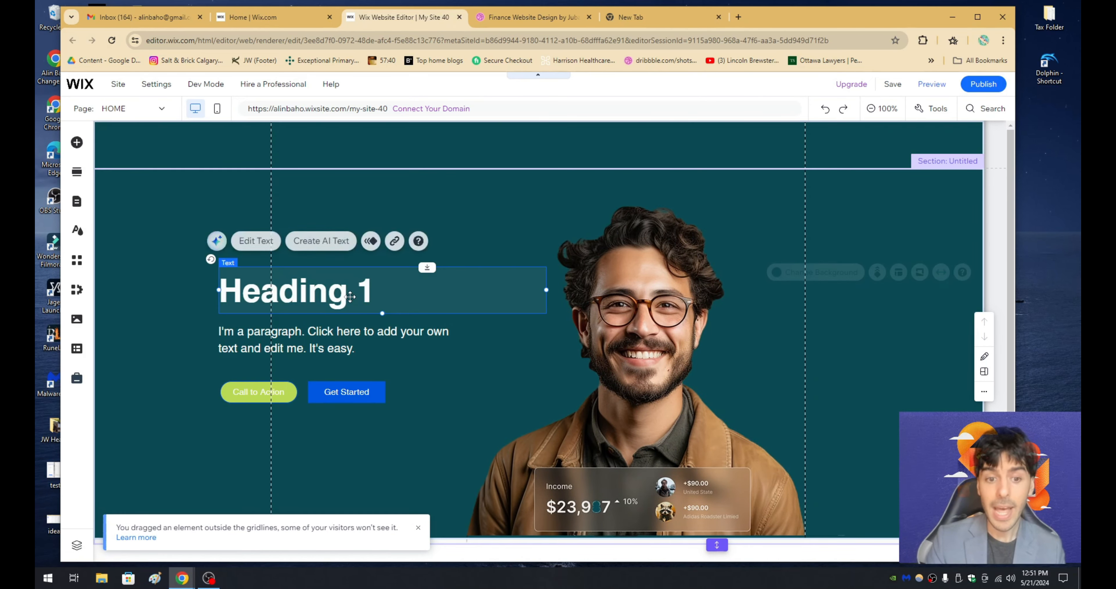
left_click(279, 391)
left_click(347, 392)
left_click(656, 364)
left_click(506, 18)
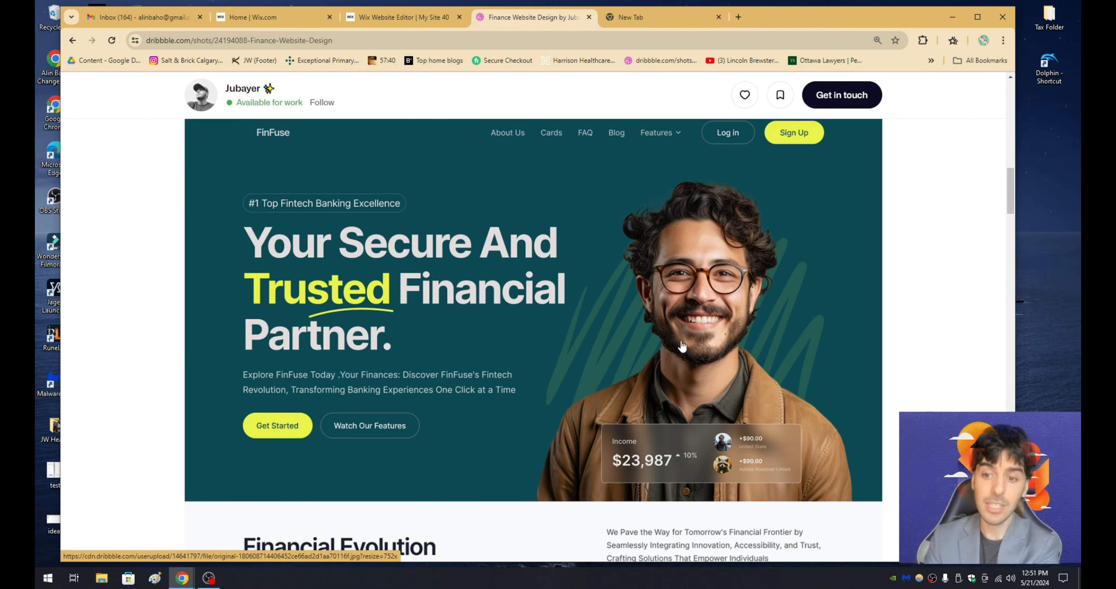
left_click(433, 28)
left_click(385, 236)
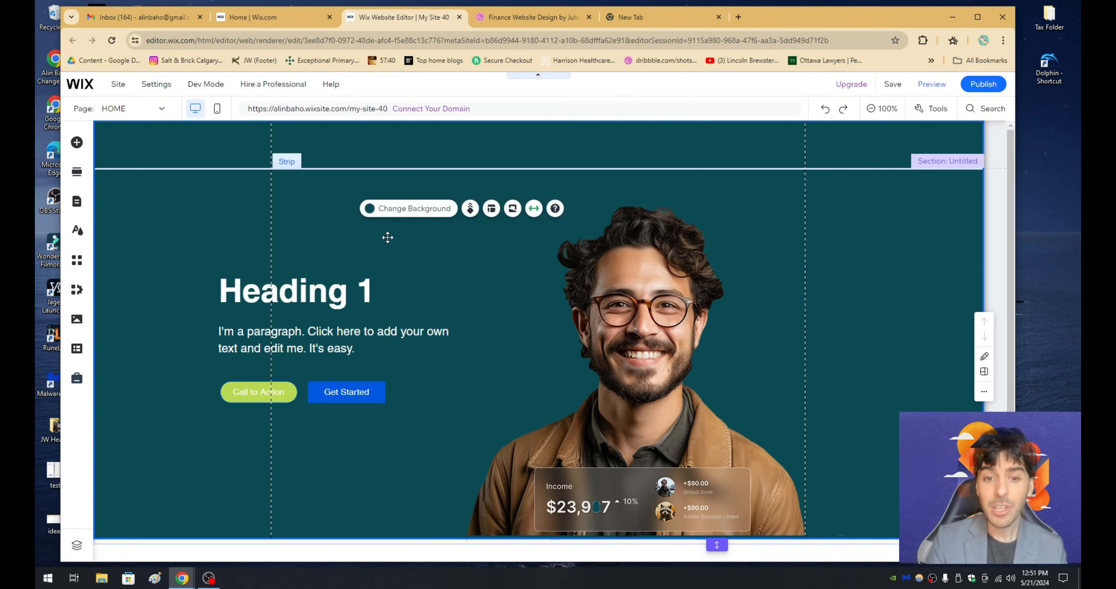
left_click(319, 289)
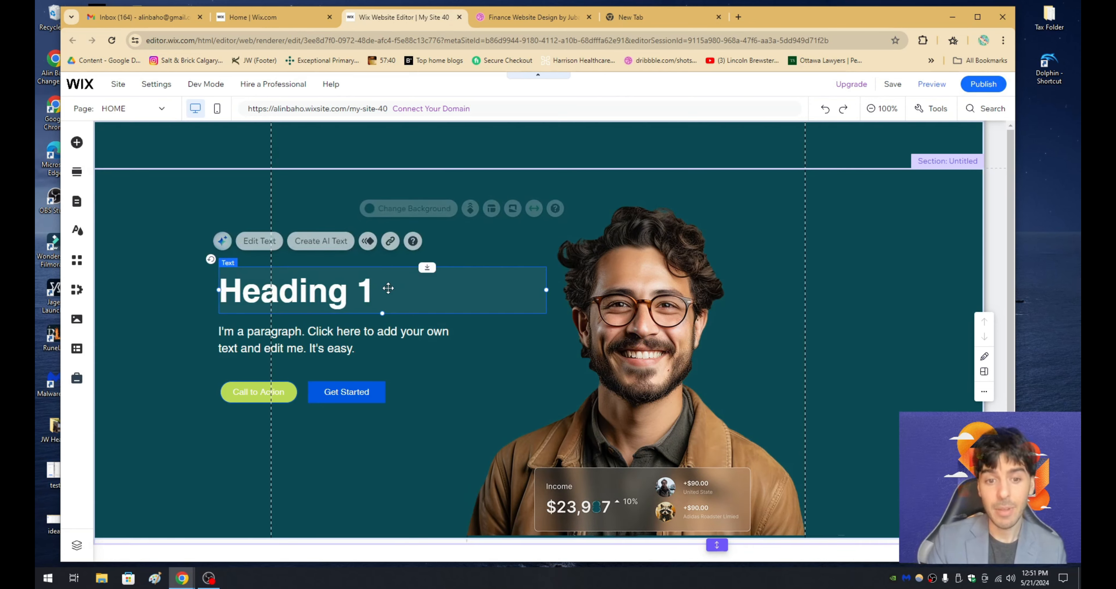
left_click(324, 289)
left_click(386, 338)
left_click(385, 338)
left_click(277, 393)
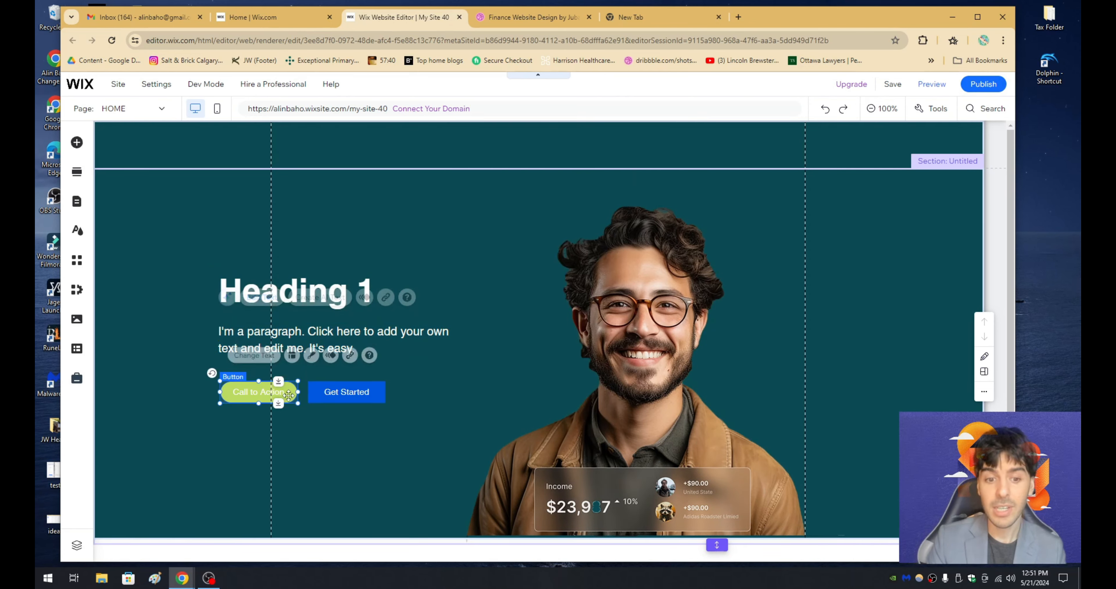
left_click(342, 395)
left_click(279, 394)
left_click(345, 396)
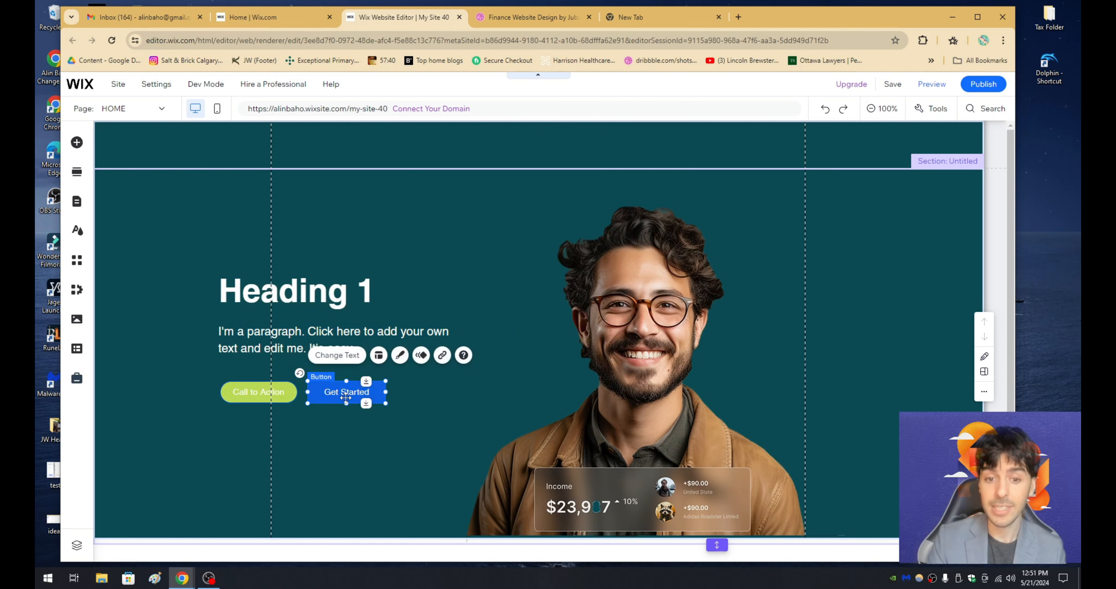
left_click(448, 261)
left_click(530, 18)
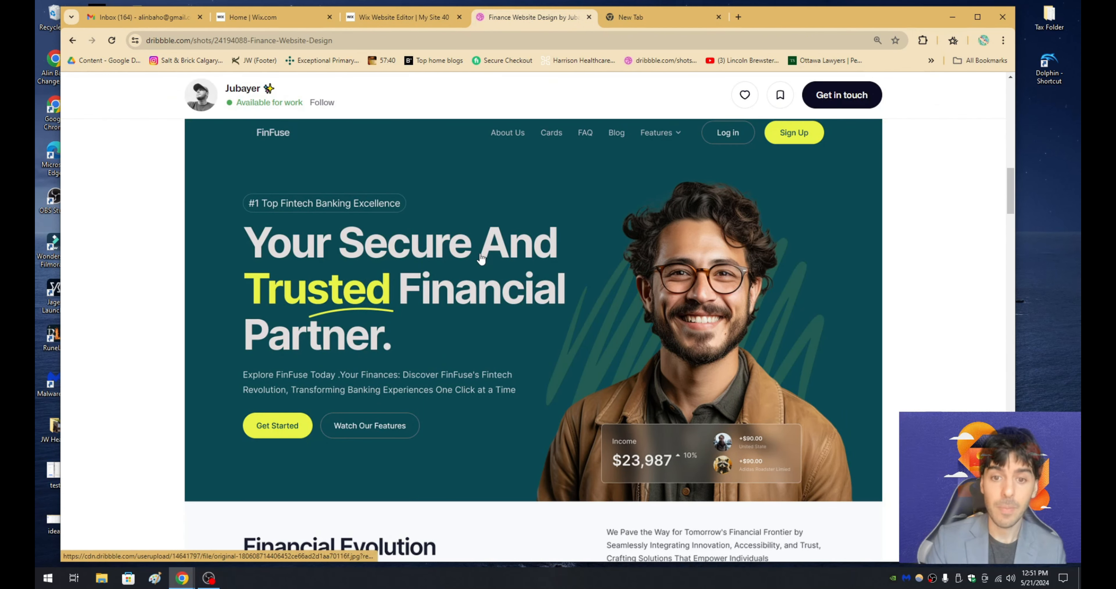
scroll(524, 312, "up", 1)
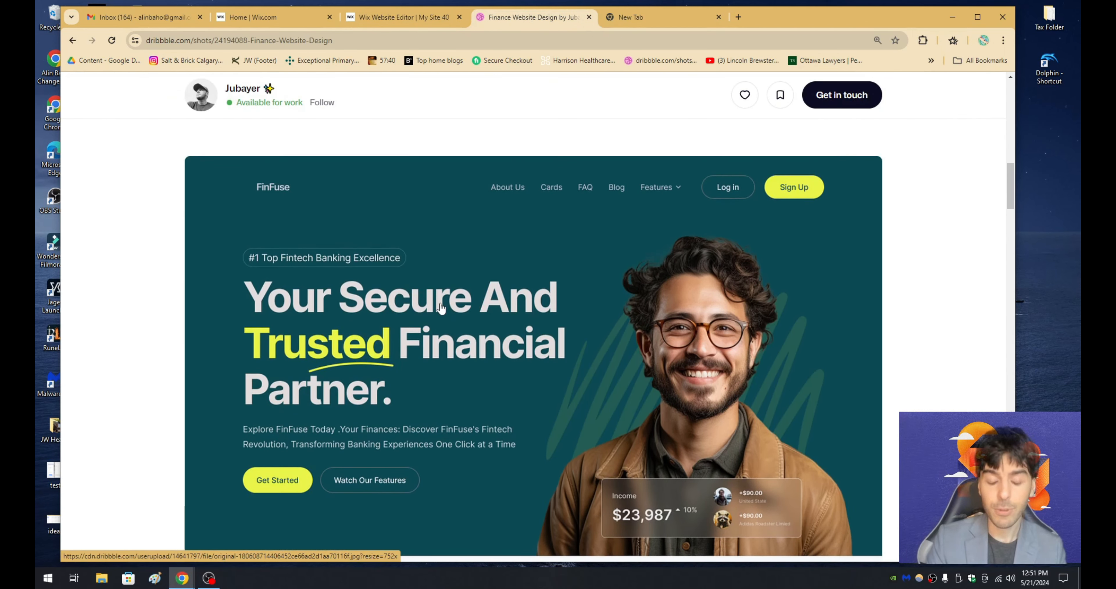
- Examine the sections below the hero in the Dribbble design, especially the Empowering Your Financial Future heading, image and card layout
scroll(453, 286, "down", 15)
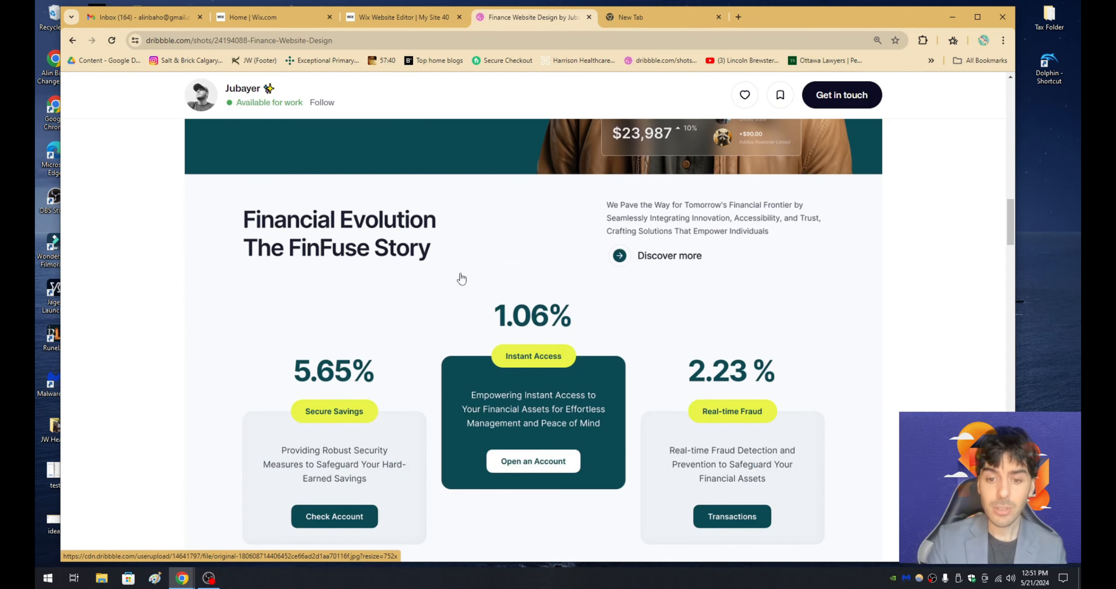
scroll(460, 277, "down", 8)
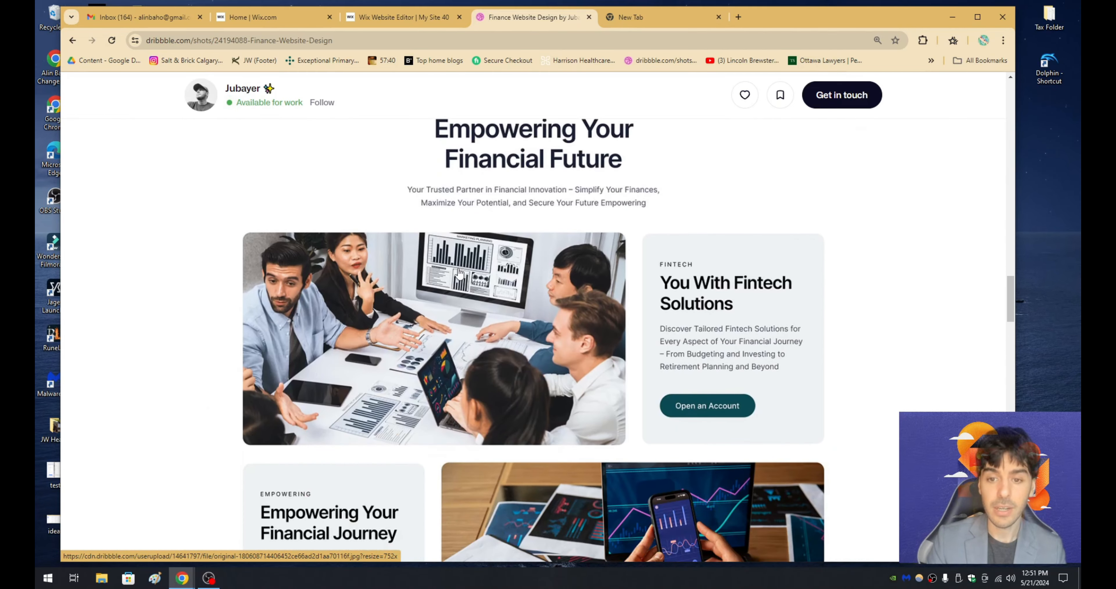
scroll(451, 210, "up", 1)
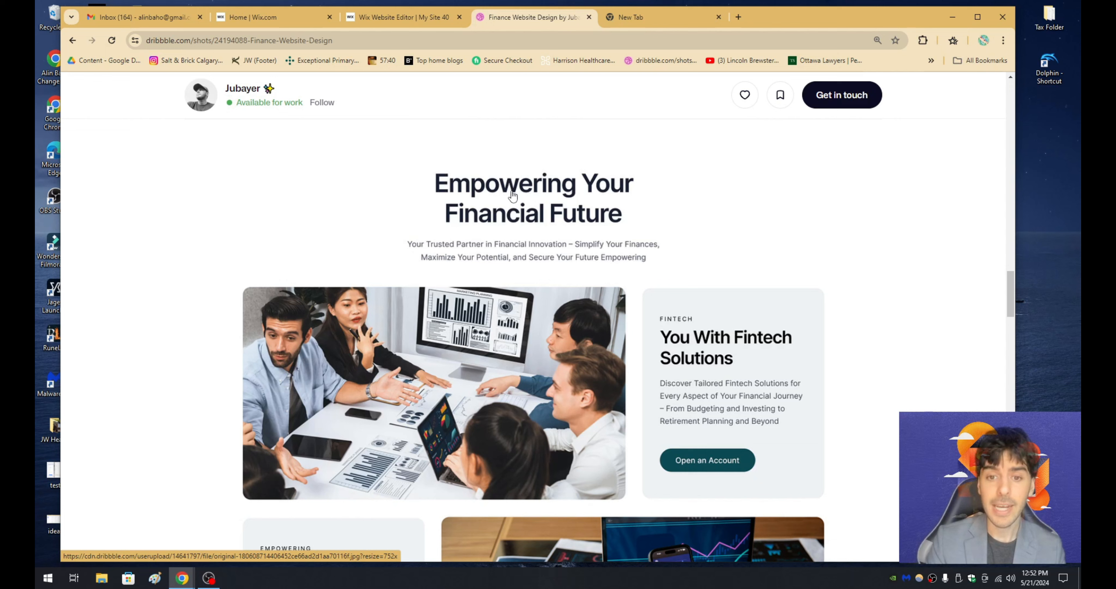
scroll(513, 250, "down", 1)
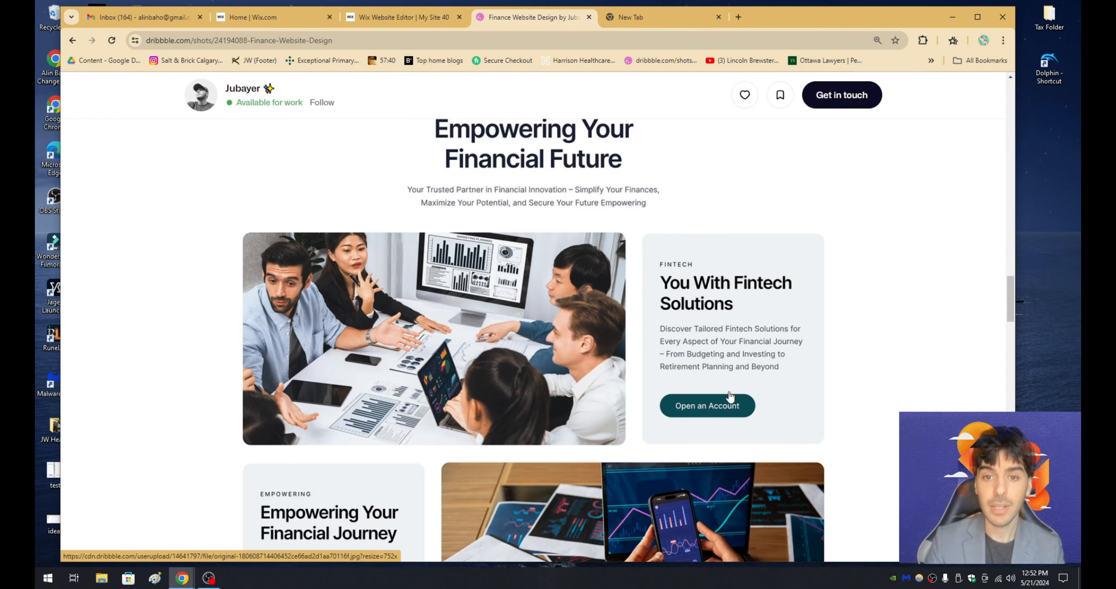
scroll(729, 394, "down", 2)
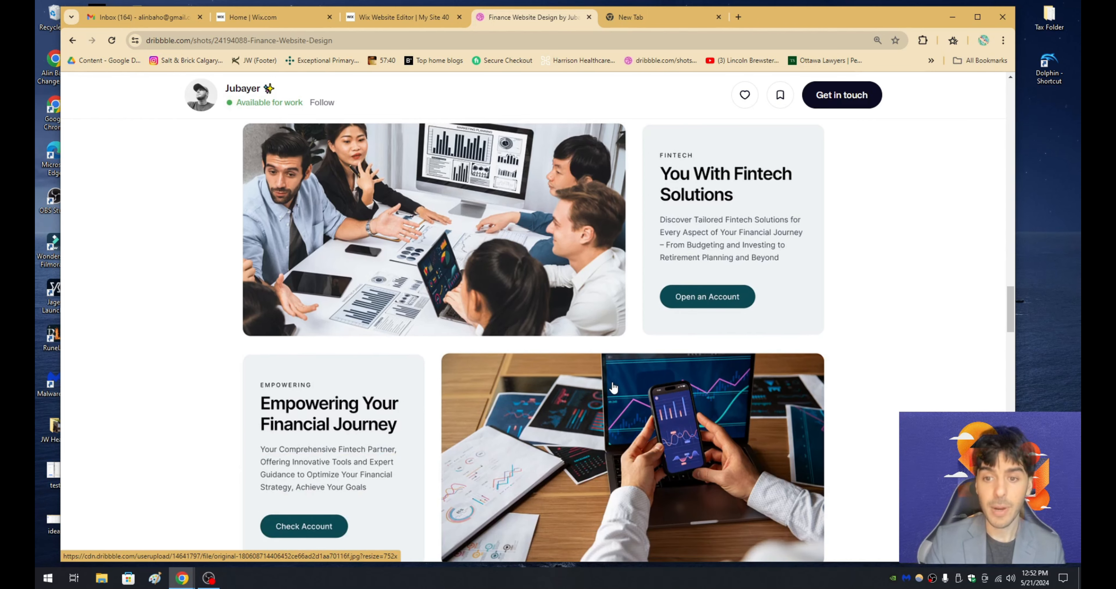
scroll(614, 385, "up", 3)
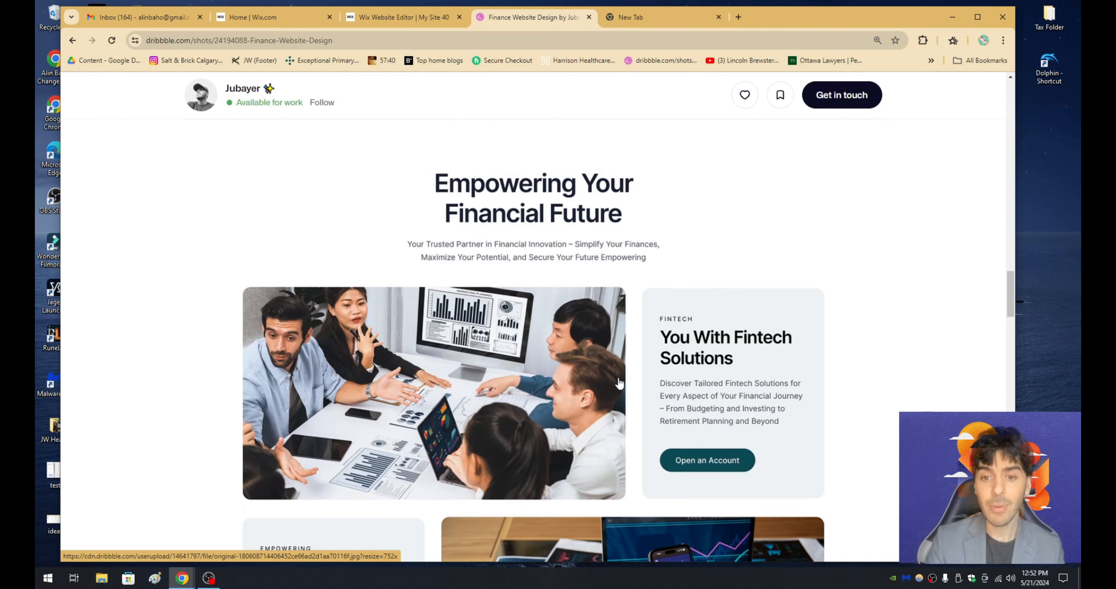
- Switch to the Wix editor and extend the section below the hero strip to about 1768 px high
left_click(394, 22)
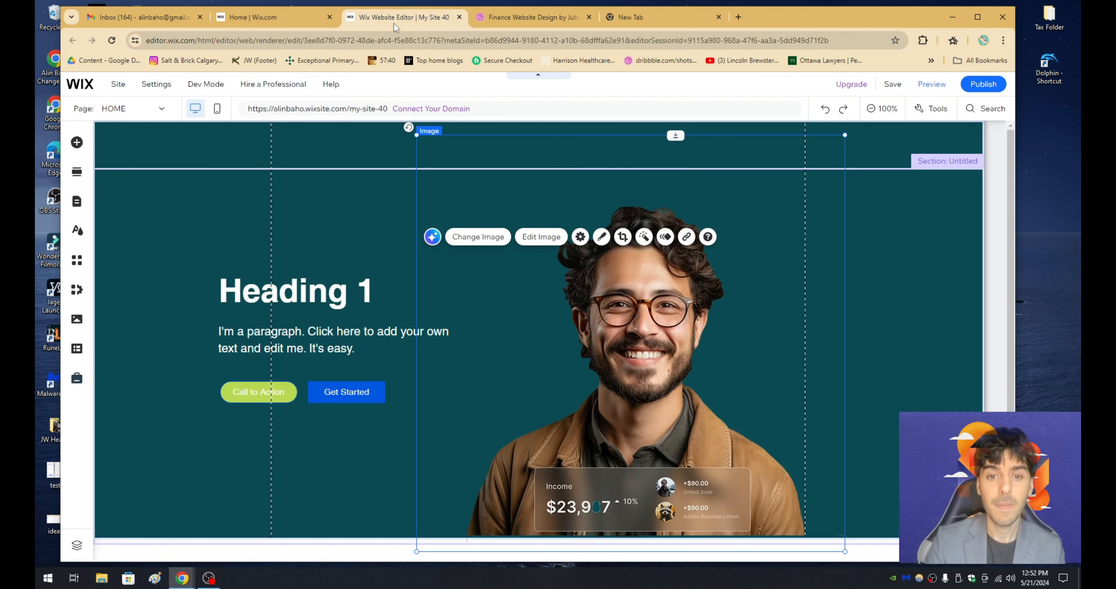
scroll(505, 308, "down", 1)
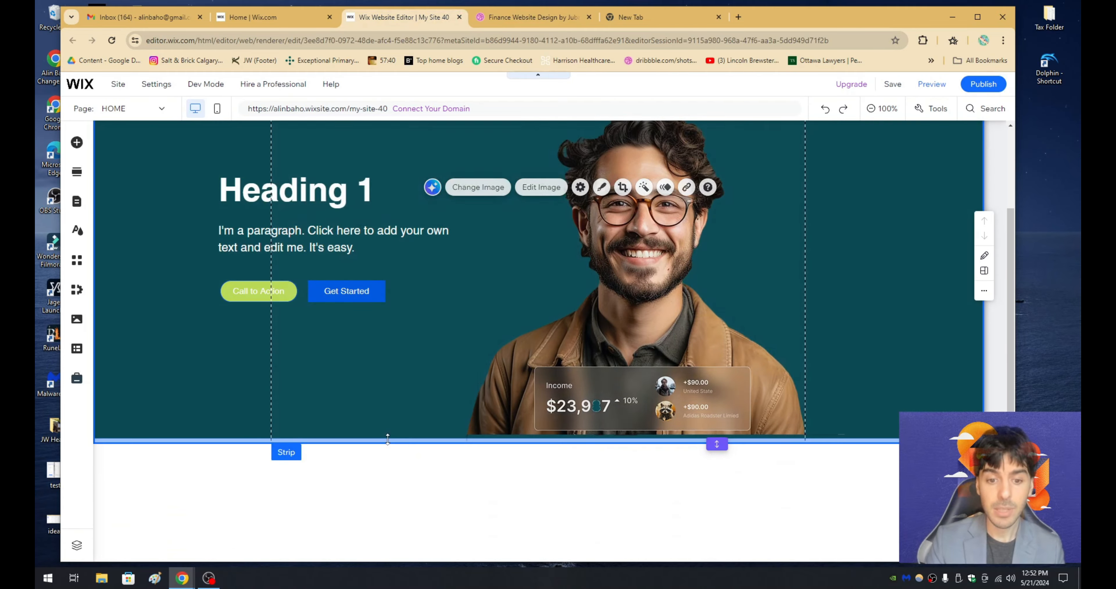
left_click(391, 435)
left_click_drag(717, 444, 717, 506)
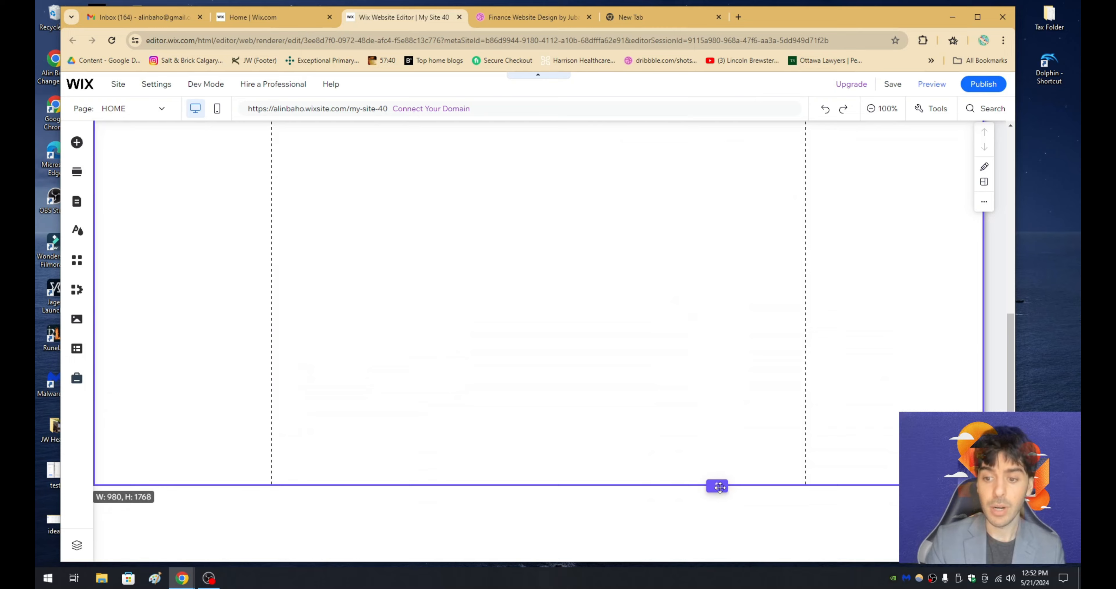
scroll(659, 413, "up", 10)
scroll(496, 428, "down", 10)
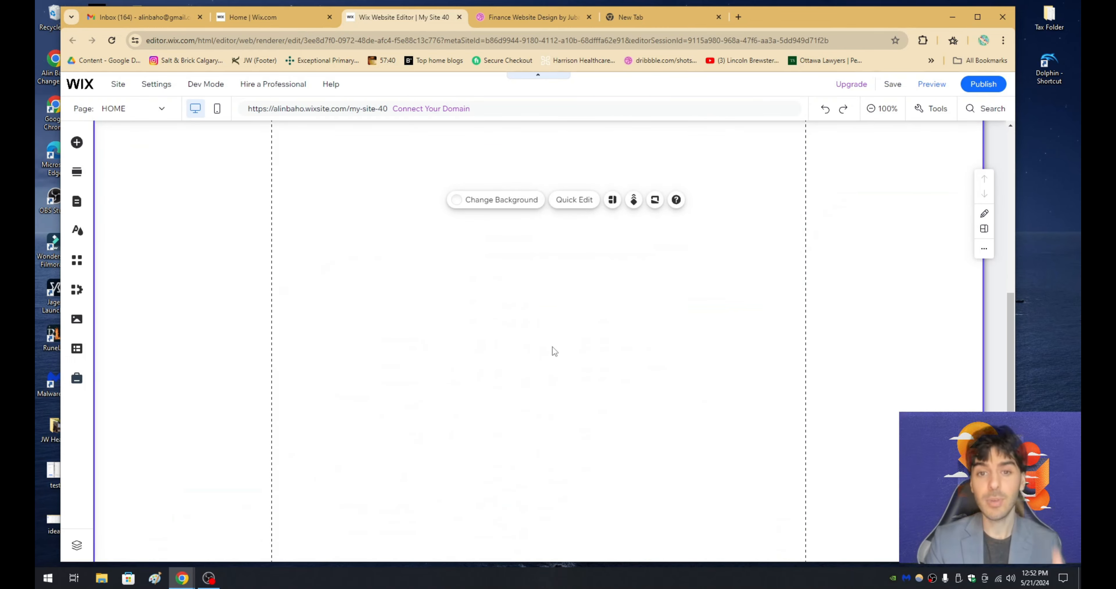
scroll(551, 346, "up", 5)
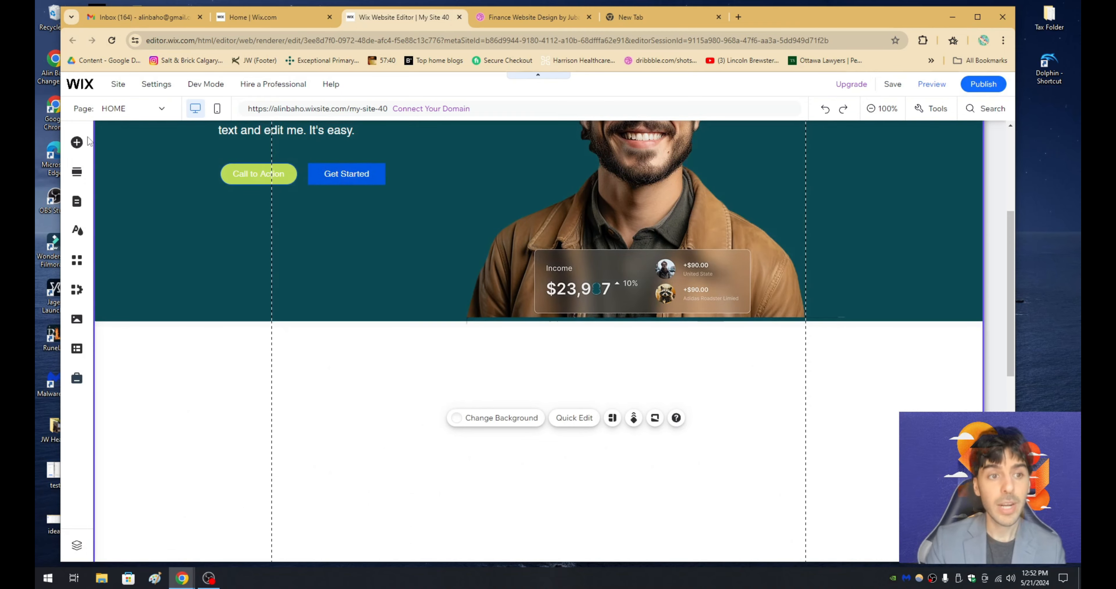
- Add a Heading 1 text element in the white area below the hero strip
left_click(77, 143)
left_click(115, 167)
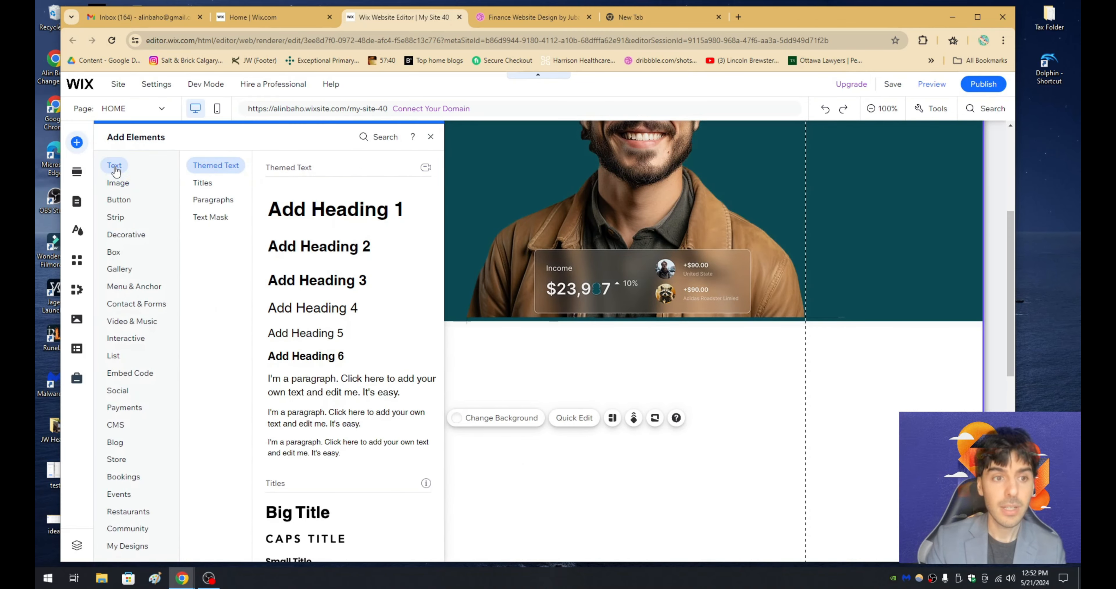
left_click_drag(332, 214, 532, 422)
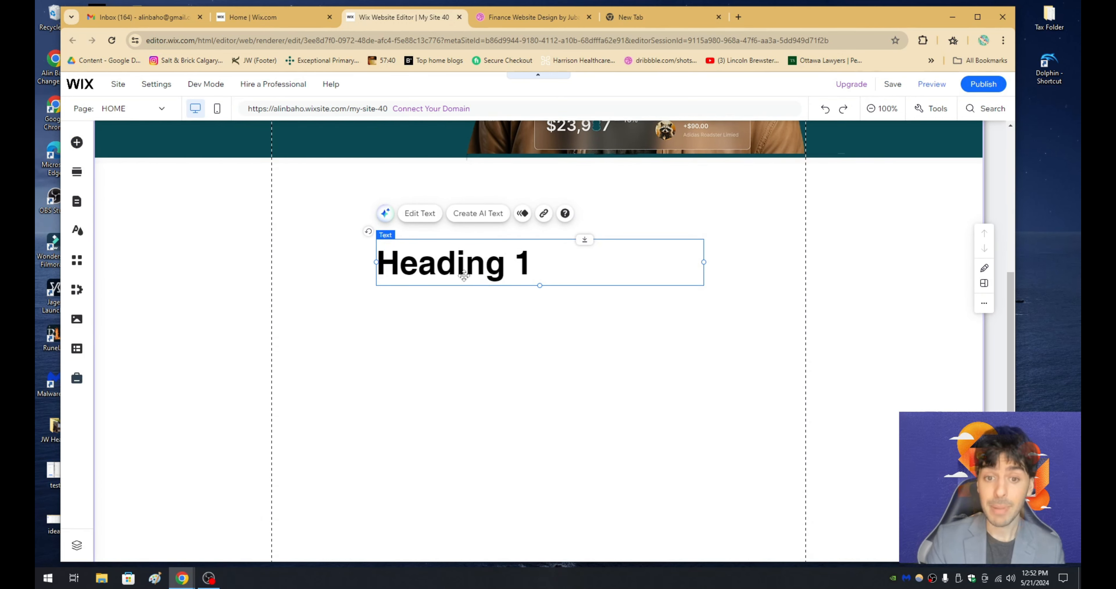
- Centre-align the new heading and replace its text with "Empowering Your Wix.com Website"
double_click(517, 260)
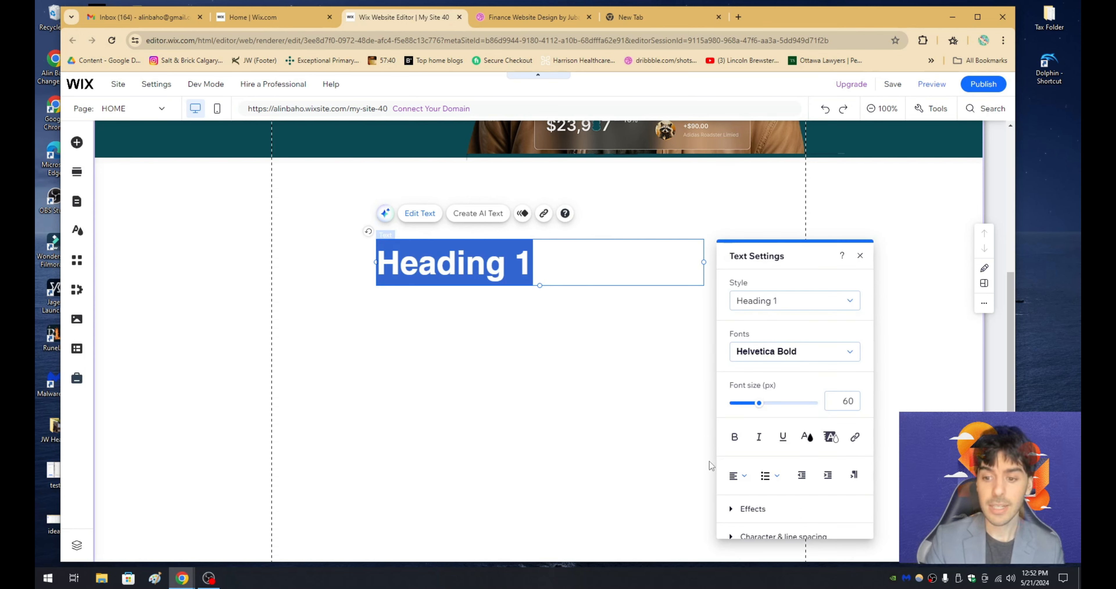
left_click(736, 475)
left_click(741, 502)
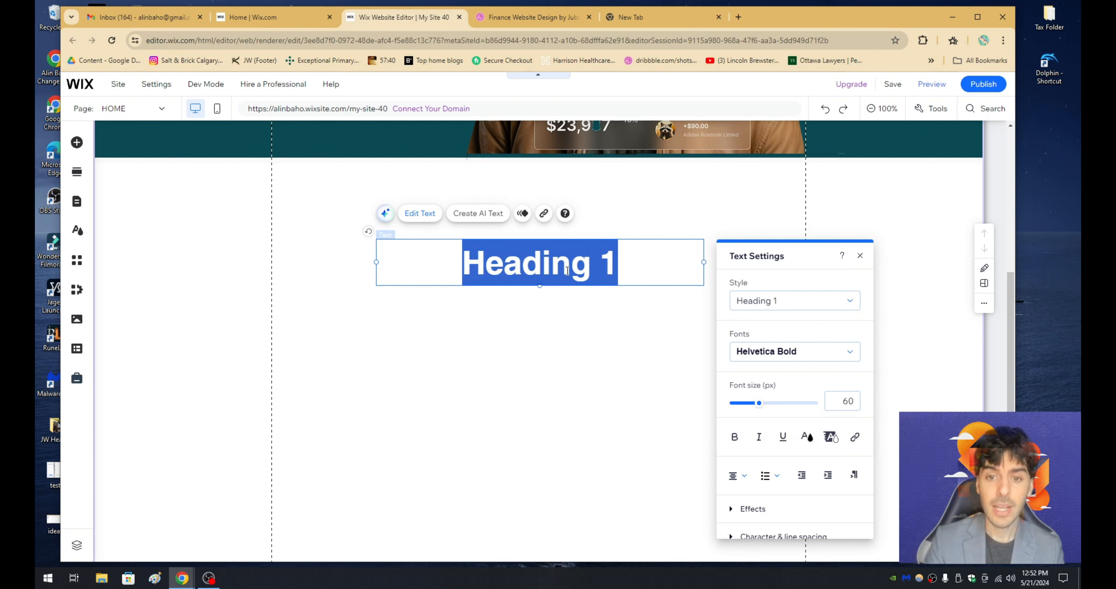
type("Empower")
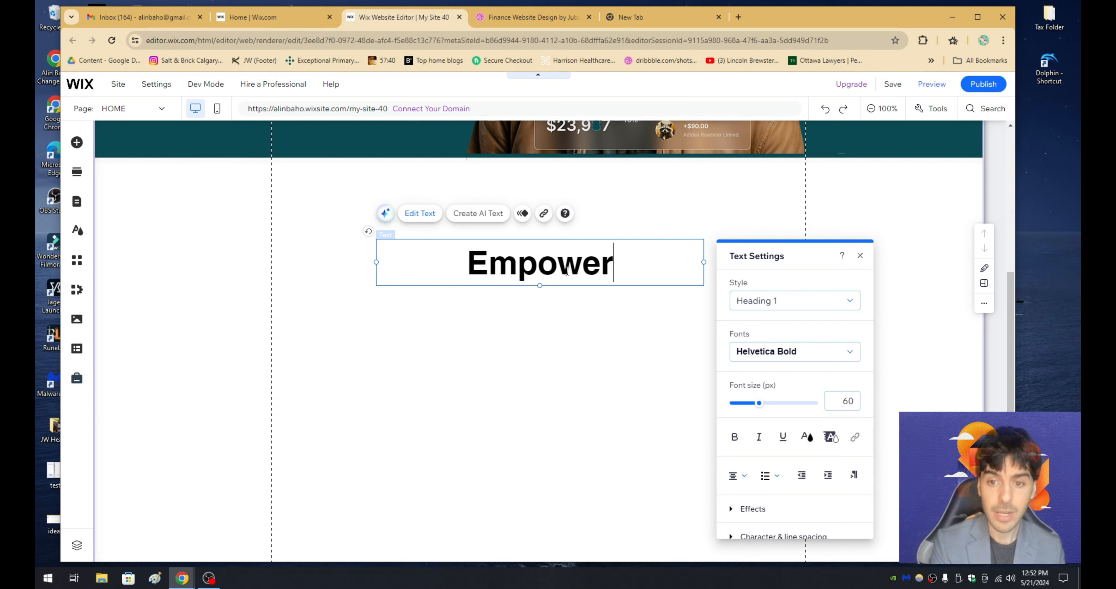
type("ing Your Wix.com Website")
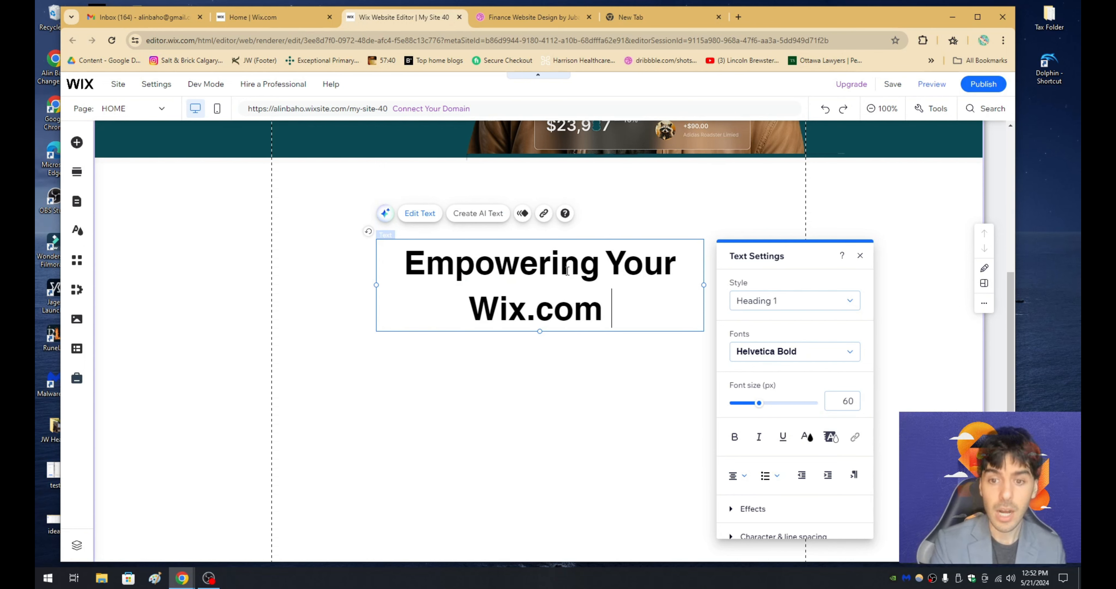
left_click(595, 390)
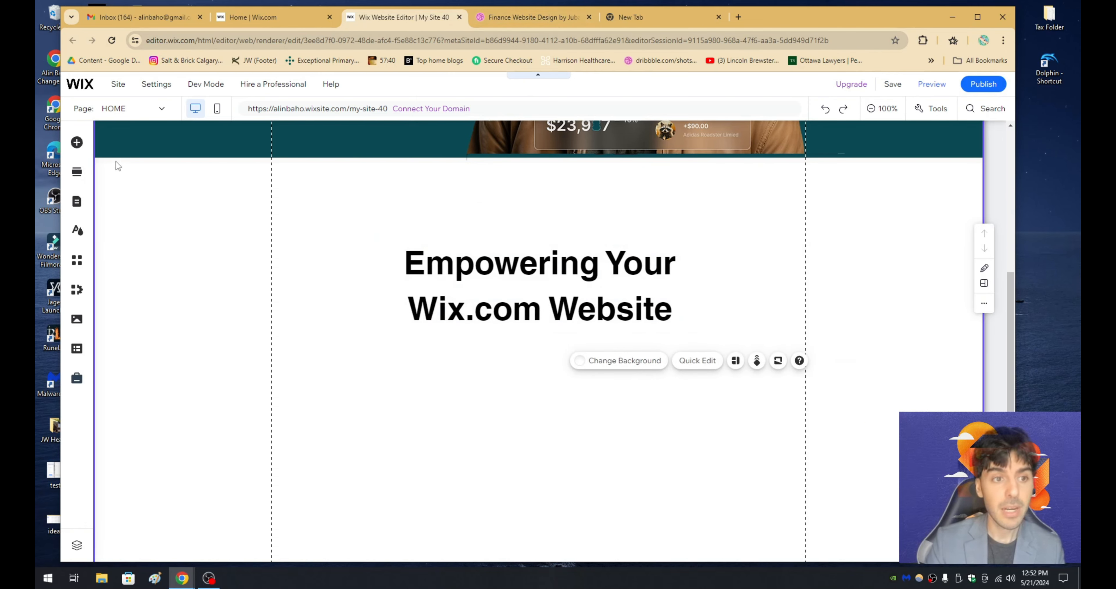
- Add a Paragraph 1 text element below the Empowering Your Wix.com Website heading and centre-align its text
left_click(76, 142)
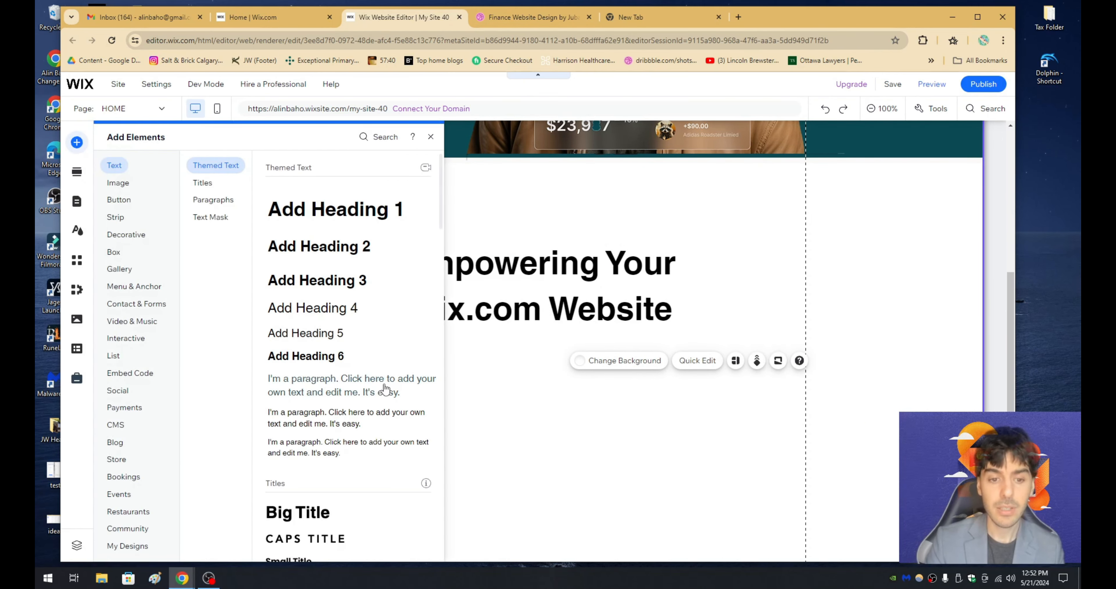
left_click_drag(385, 388, 557, 358)
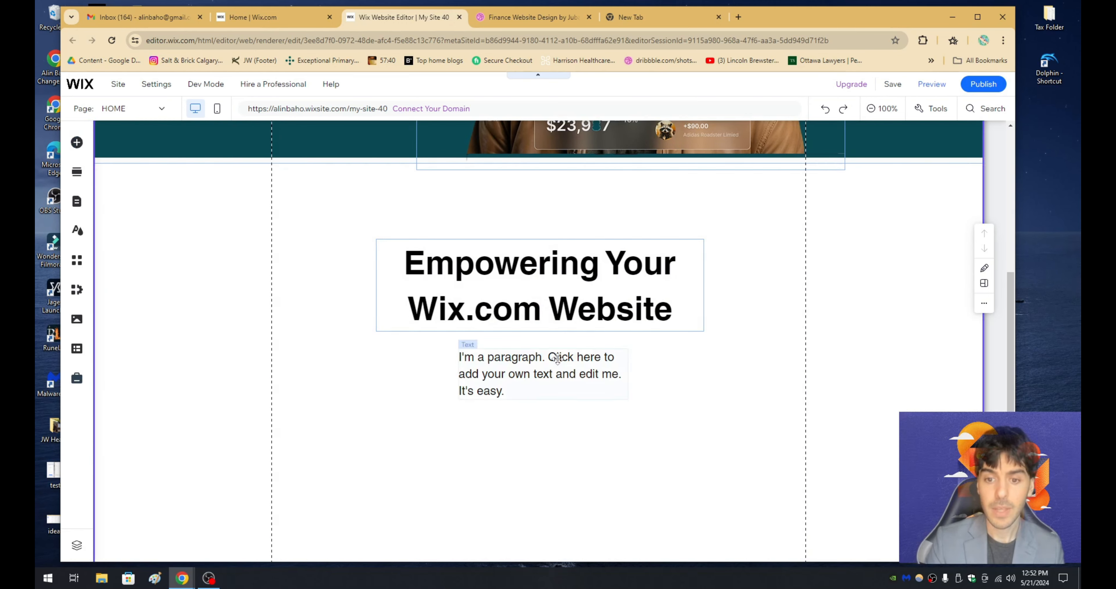
double_click(558, 358)
left_click(313, 370)
left_click(308, 406)
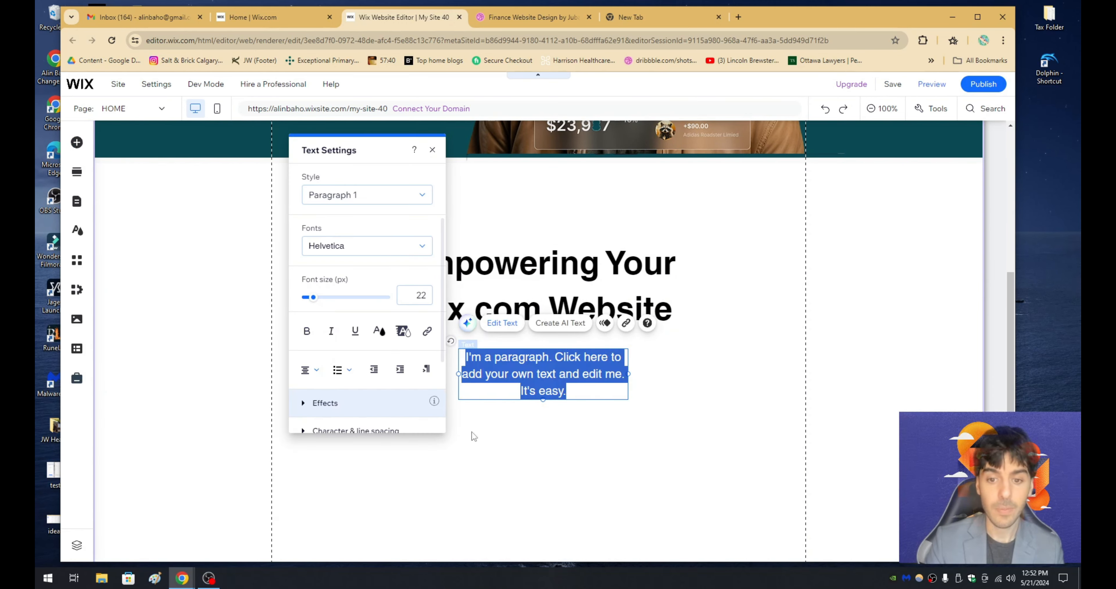
left_click(473, 434)
- Widen the new paragraph's text box to fit two lines and centre it under the heading
left_click(552, 374)
left_click(625, 373)
left_click_drag(628, 373, 715, 373)
left_click_drag(602, 349, 556, 350)
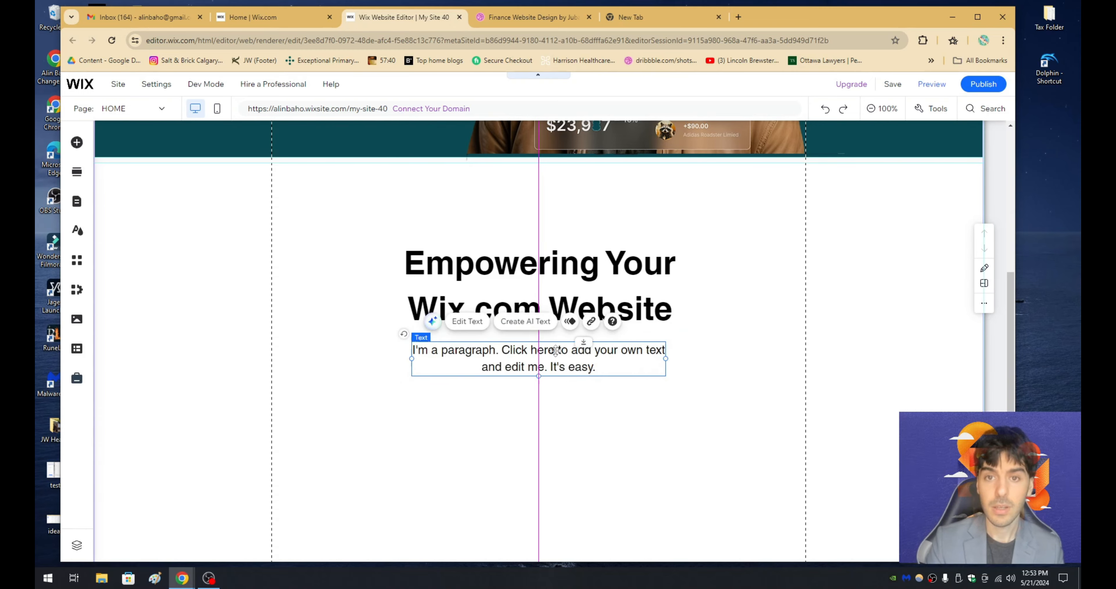
- Replace the placeholder paragraph under the new heading with the "A product description is a form of marketing copy" text from the New Tab page's address bar
left_click(520, 18)
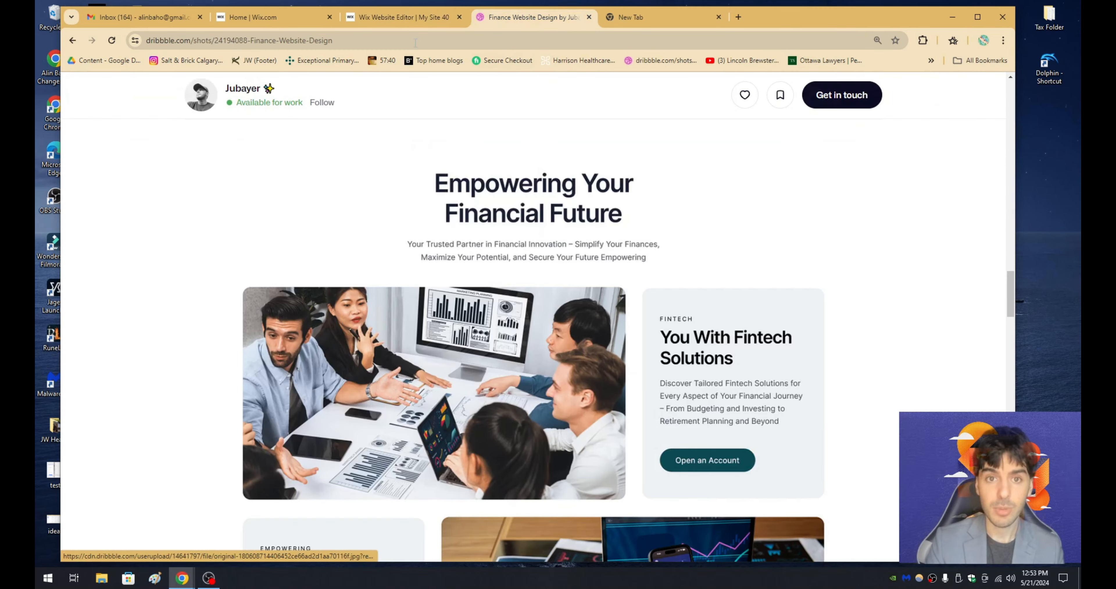
left_click(403, 18)
scroll(347, 194, "up", 8)
double_click(350, 286)
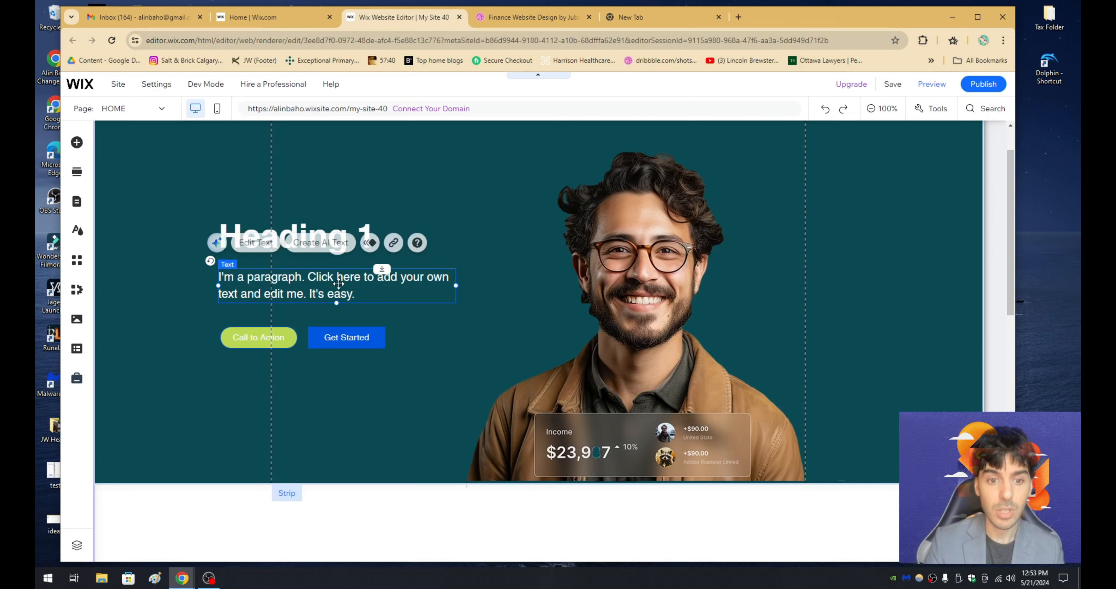
left_click(628, 17)
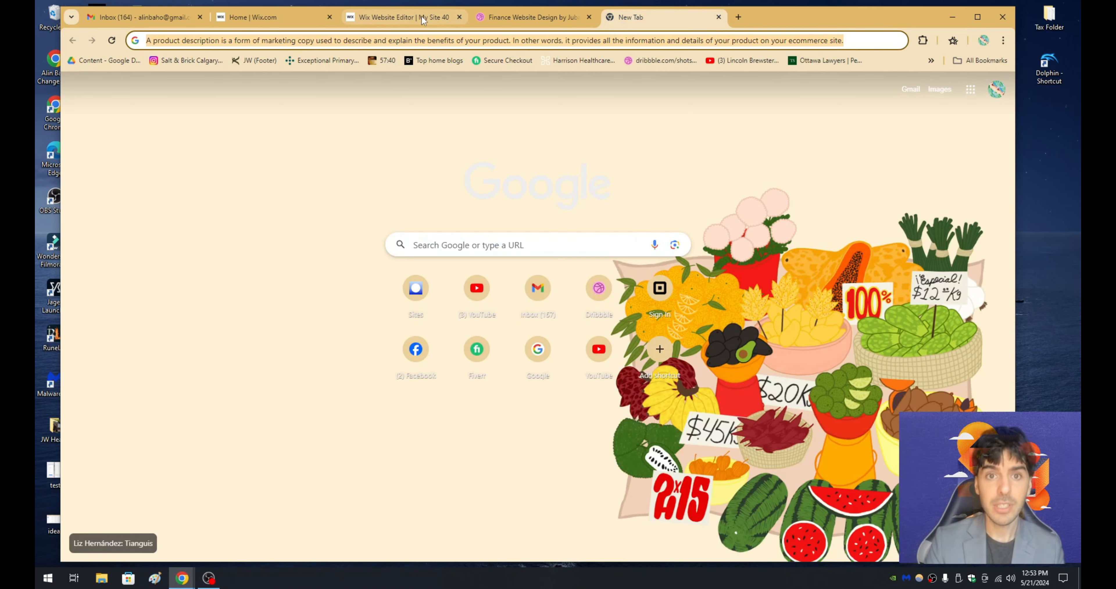
left_click(403, 18)
scroll(533, 346, "down", 2)
scroll(541, 486, "down", 5)
left_click(439, 413)
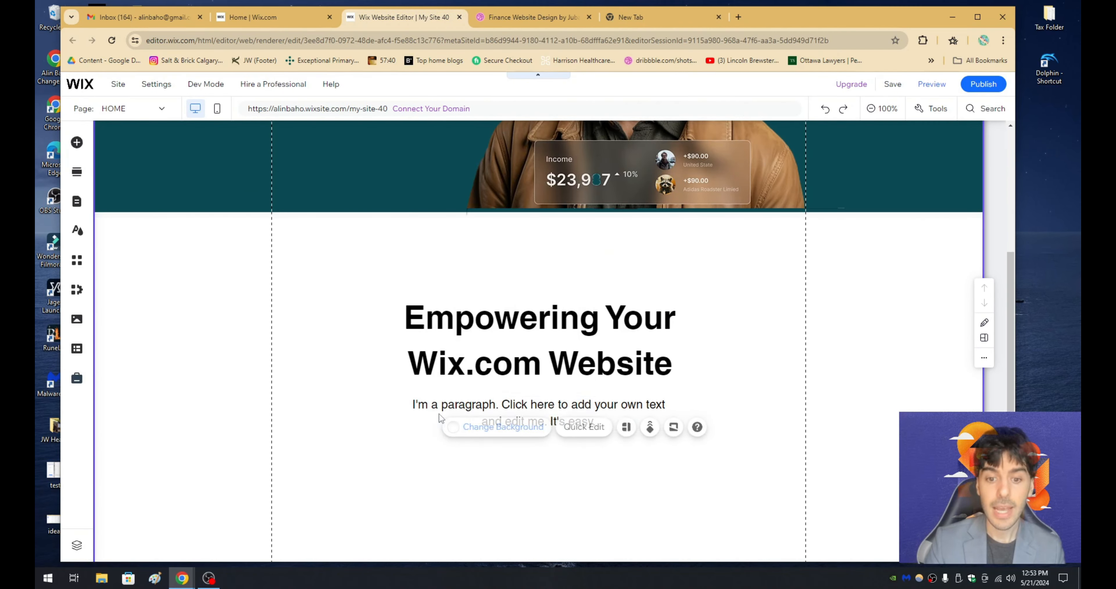
double_click(439, 413)
type("A product description is a form of marketing copy used to describe and explain the benefits")
left_click(680, 503)
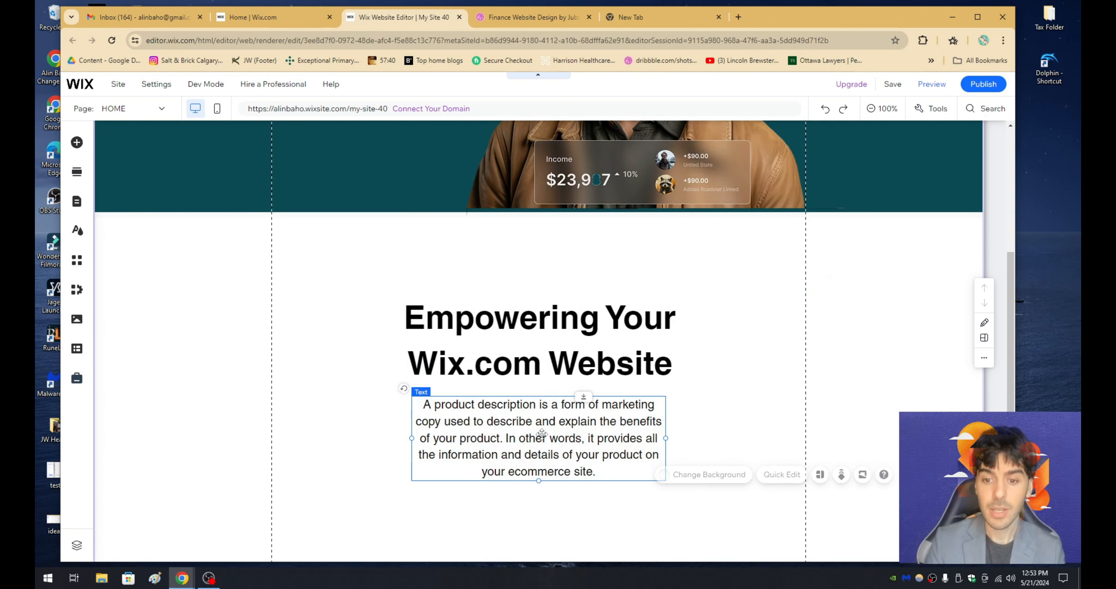
- Widen the product description's text box to fit three lines and centre it under the heading
left_click(541, 434)
left_click_drag(663, 437, 801, 440)
left_click_drag(636, 421, 614, 422)
left_click_drag(584, 422, 573, 422)
scroll(581, 411, "down", 1)
- Reduce the product description's font size by a few pixels, and narrow its text box, keeping it centred under the heading
double_click(586, 371)
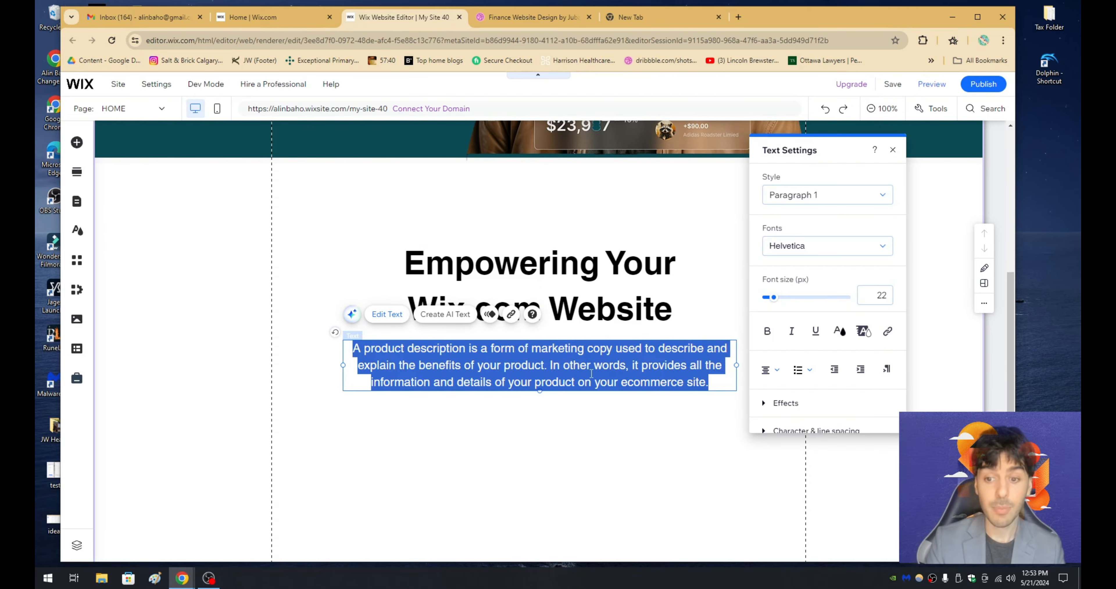
left_click(875, 298)
type("19")
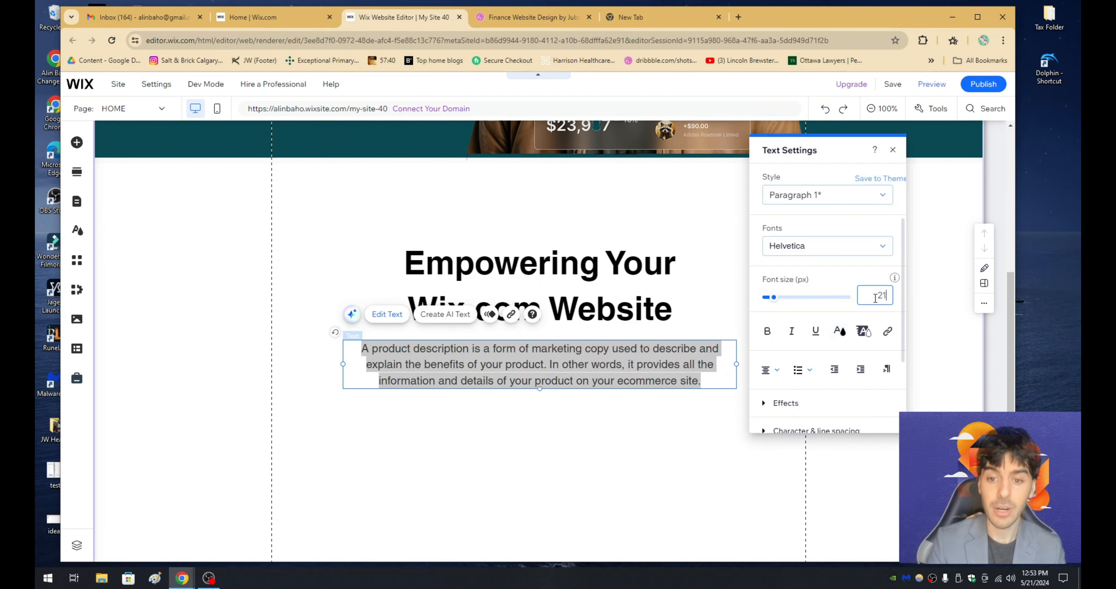
left_click(669, 427)
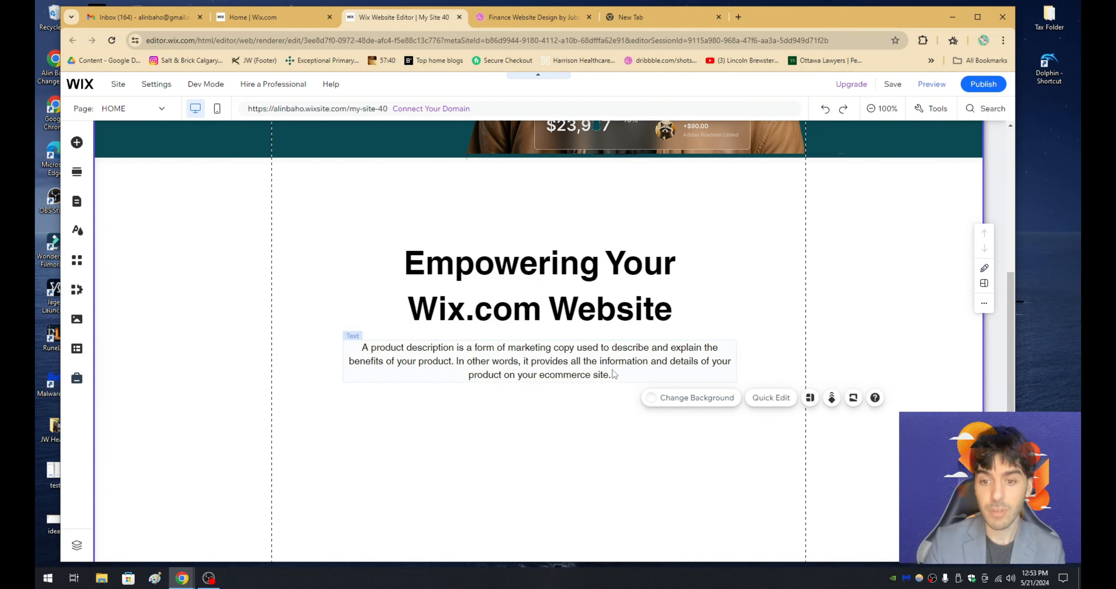
left_click(731, 369)
left_click_drag(737, 361, 684, 372)
left_click_drag(611, 363, 634, 366)
- Check the image and text card layout beneath the Empowering Your Financial Future heading in the Dribbble design
left_click(535, 16)
scroll(536, 310, "down", 2)
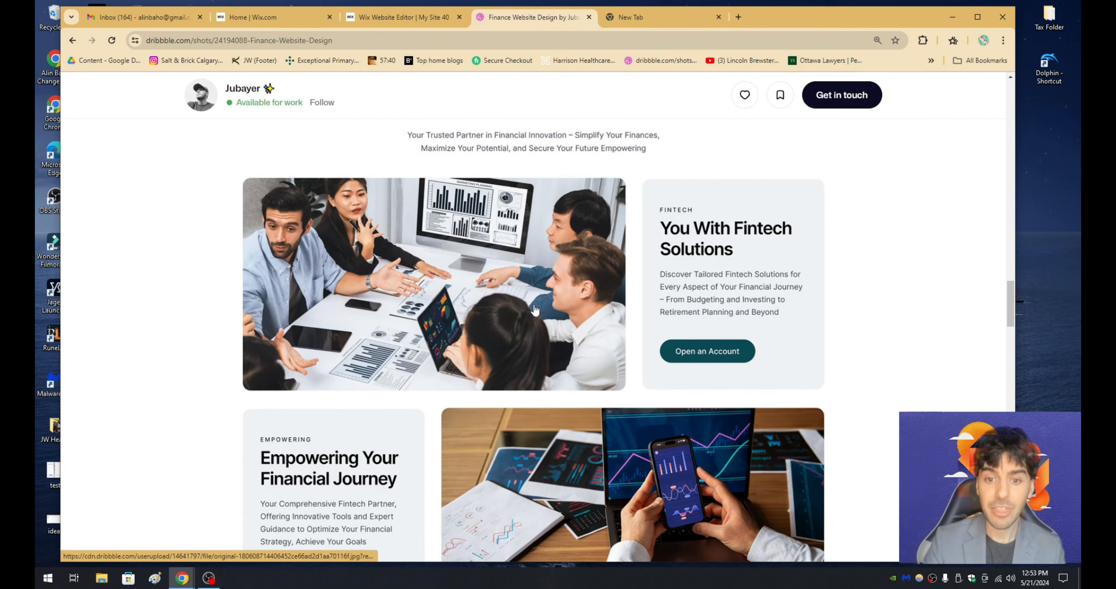
scroll(492, 304, "up", 1)
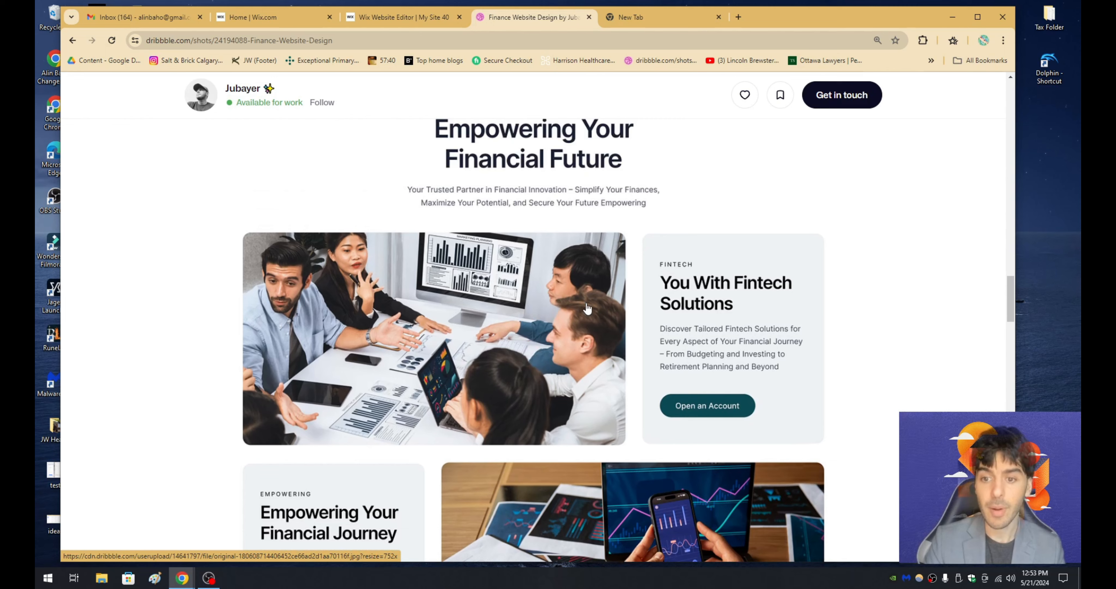
- Switch back to the Wix Editor and add the Unsplash photo of a flower-decorated table to the page
left_click(390, 19)
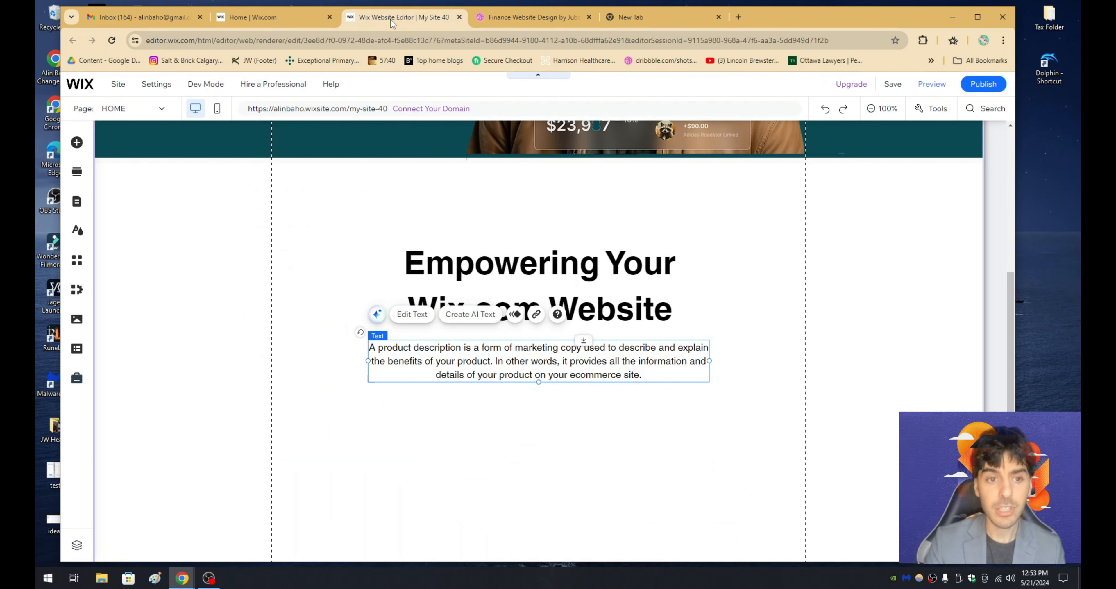
left_click(78, 141)
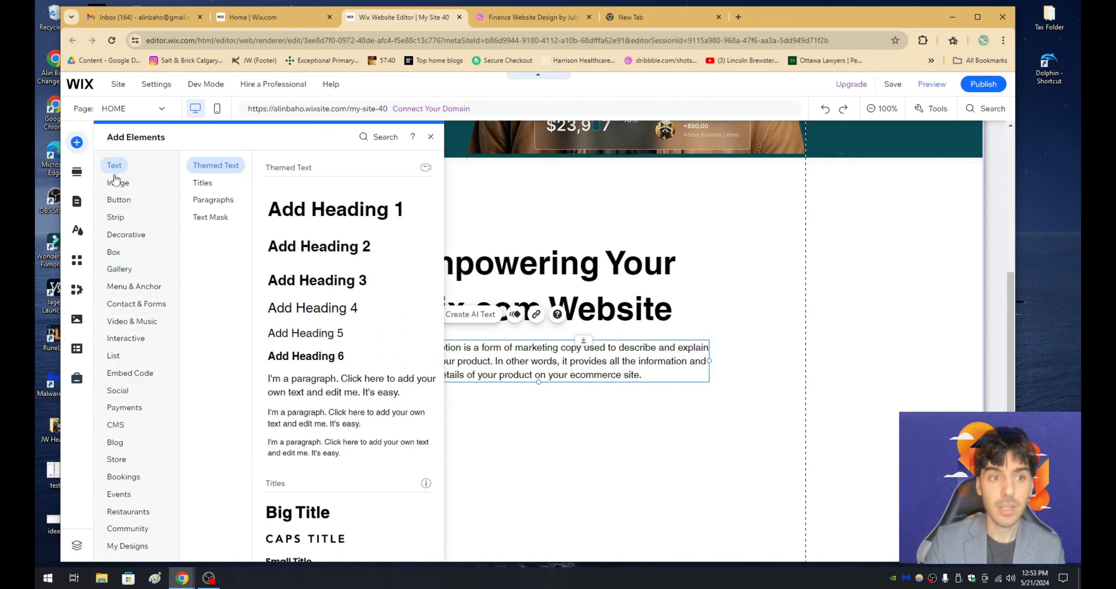
left_click(117, 183)
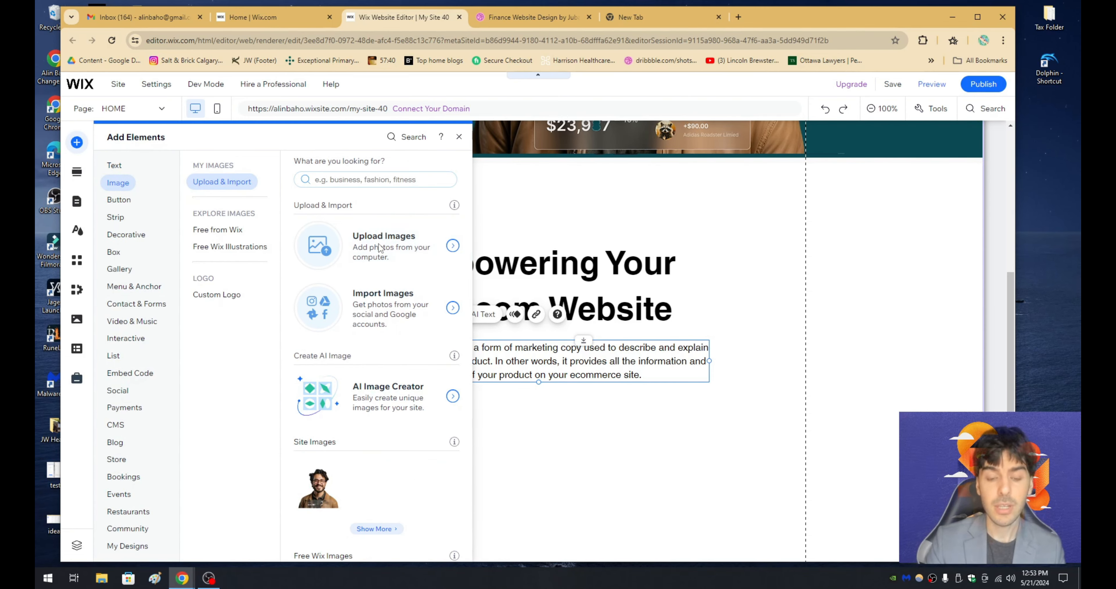
left_click(393, 255)
left_click(753, 156)
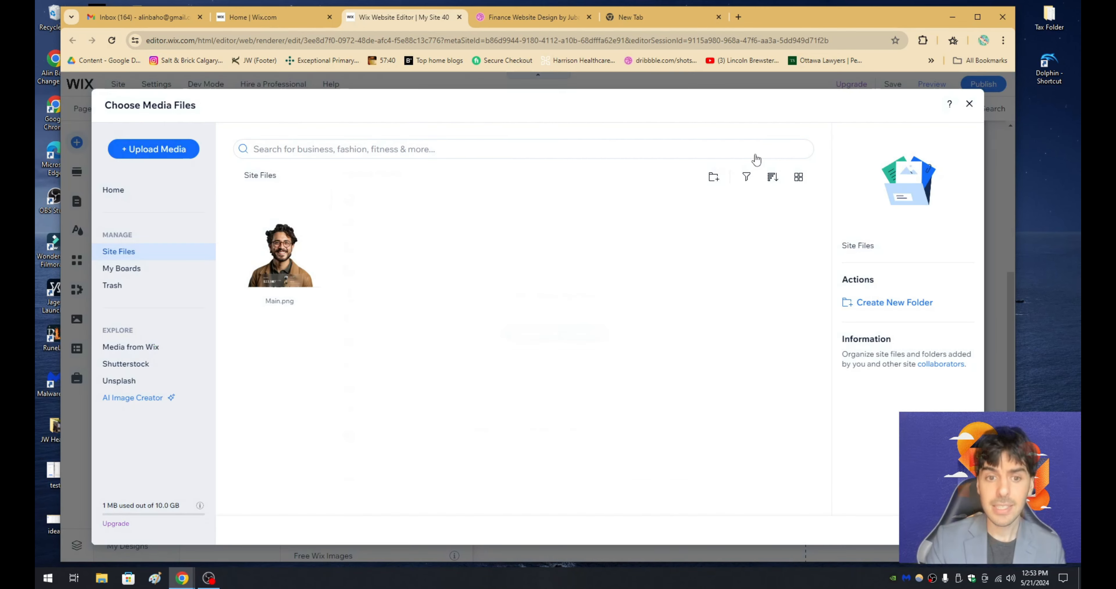
left_click(142, 383)
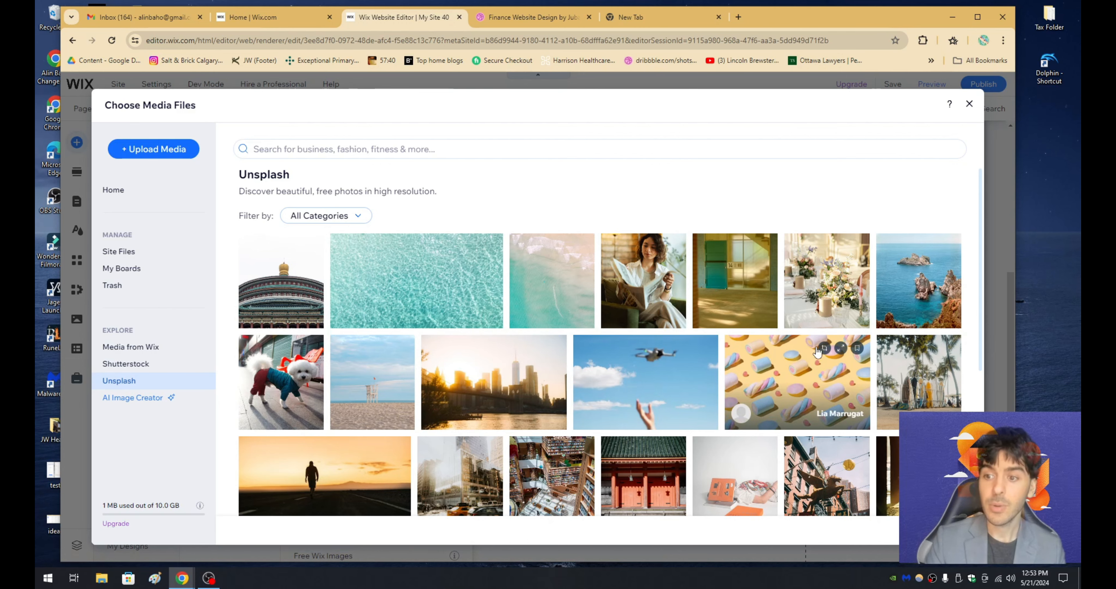
left_click(832, 289)
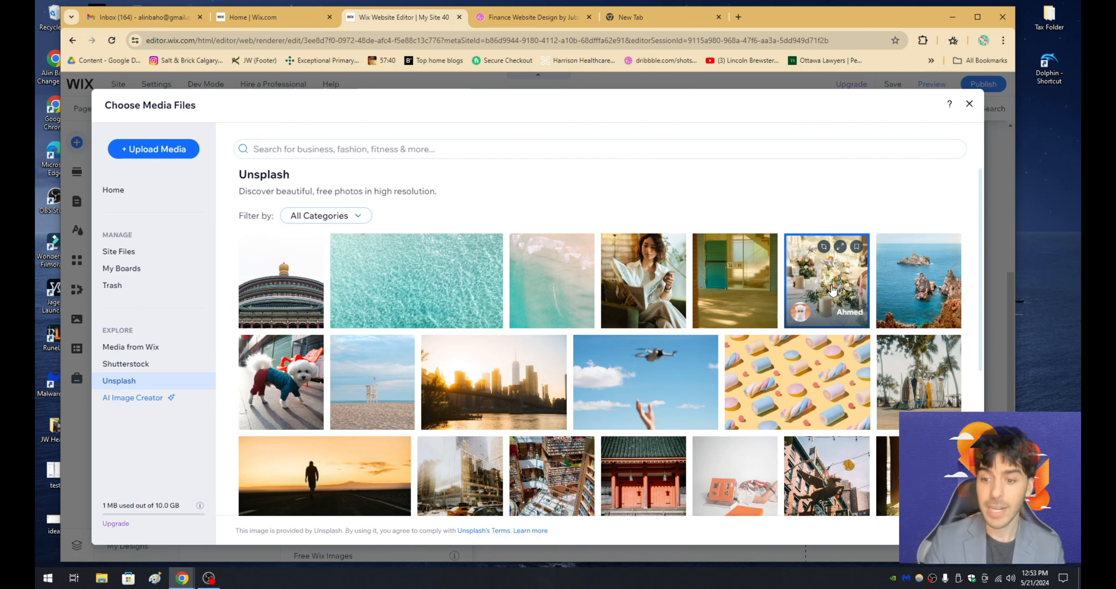
scroll(832, 289, "down", 3)
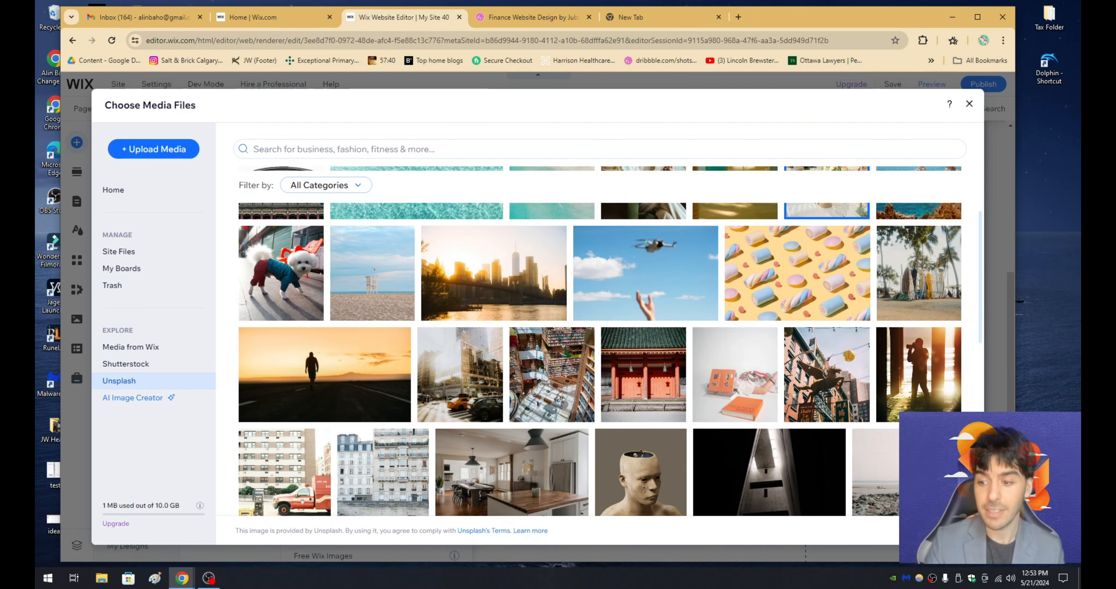
left_click(935, 531)
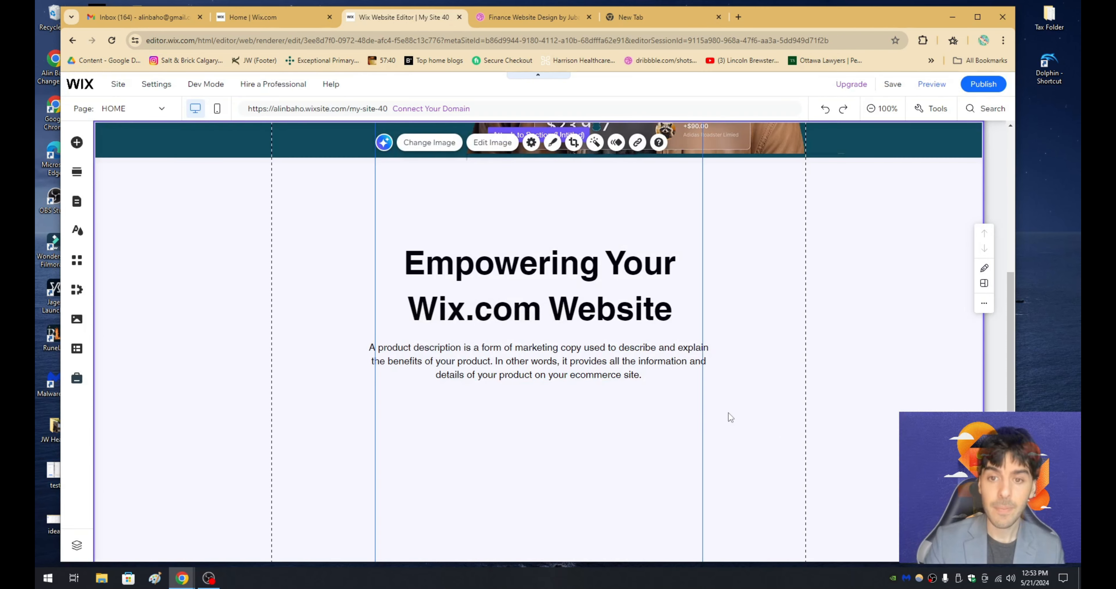
- Move the flower photo down and to the left under the heading, and extend the section's height to make room for it
scroll(704, 419, "up", 1)
scroll(704, 418, "down", 1)
scroll(717, 433, "up", 1)
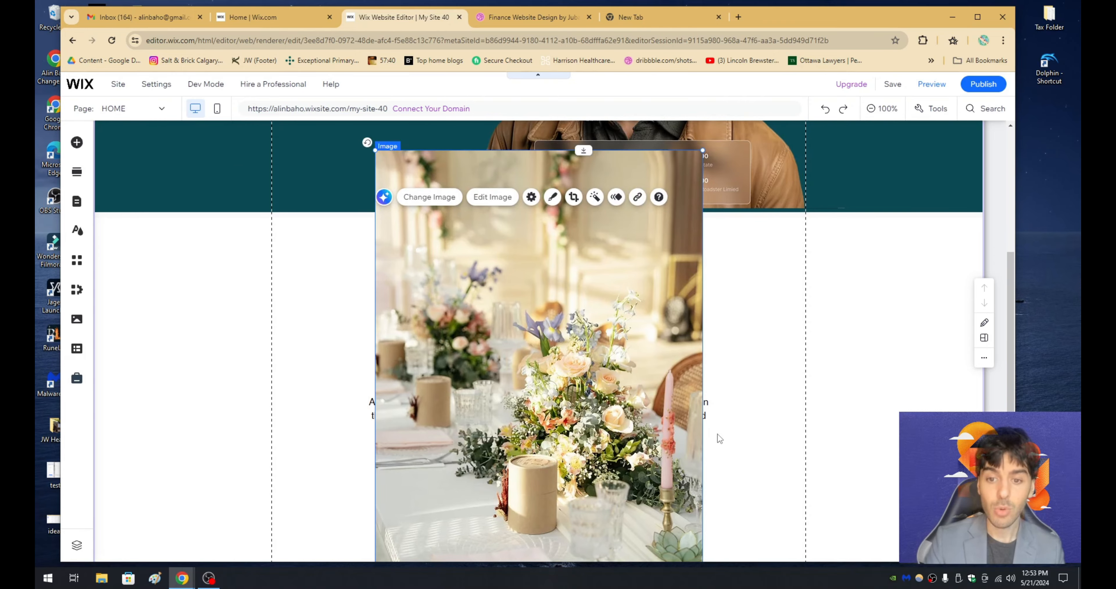
scroll(765, 379, "down", 4)
scroll(765, 380, "up", 5)
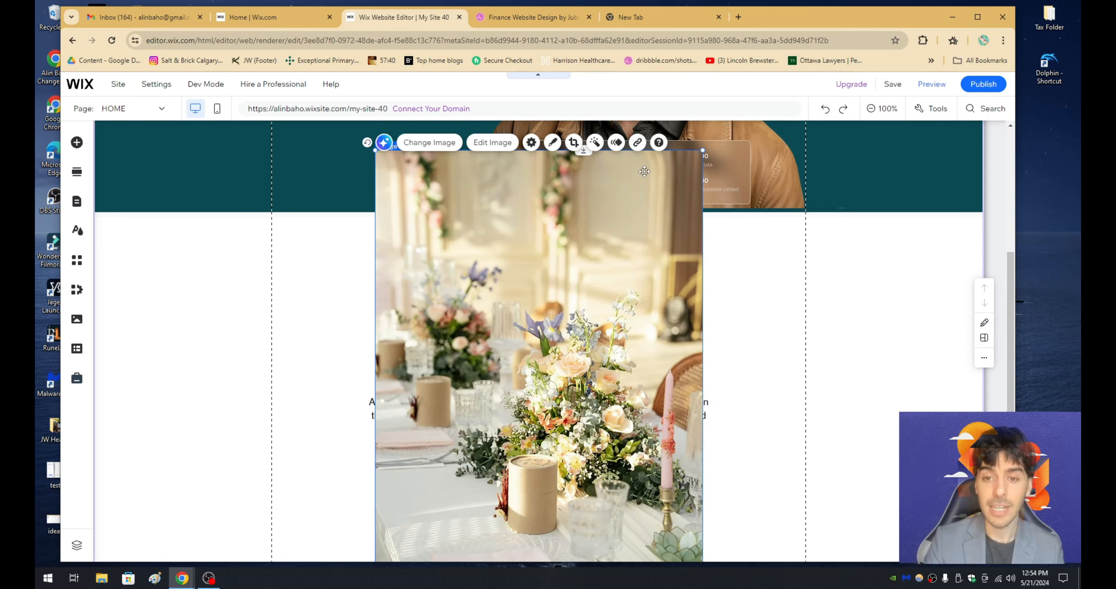
left_click_drag(644, 171, 476, 224)
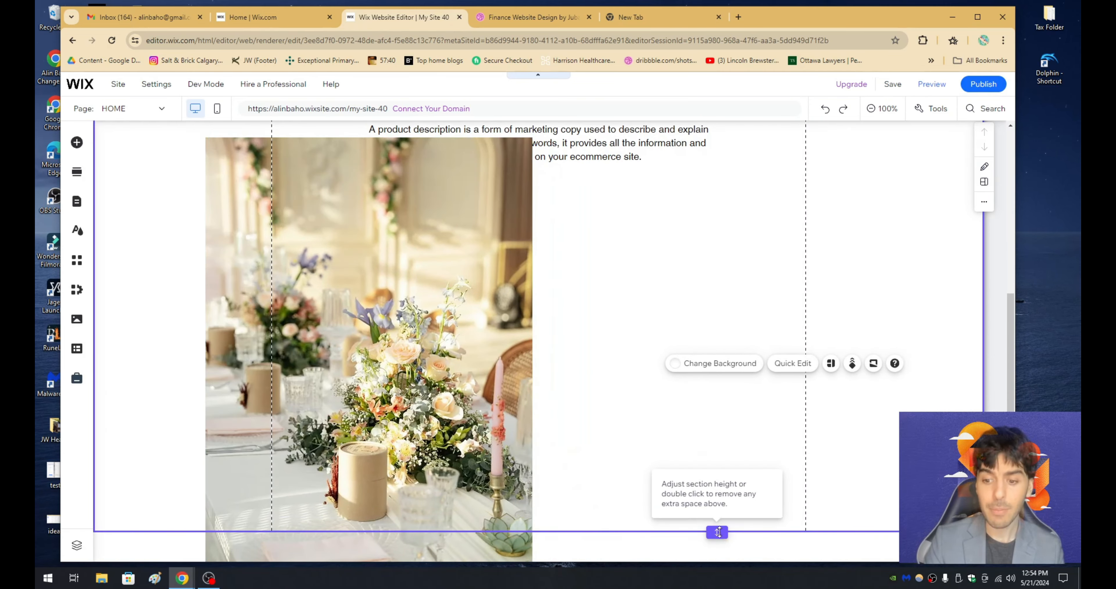
left_click_drag(718, 532, 717, 525)
- Shrink the flower photo proportionally and place it below the description, with its left edge on the left gridline
scroll(563, 422, "up", 10)
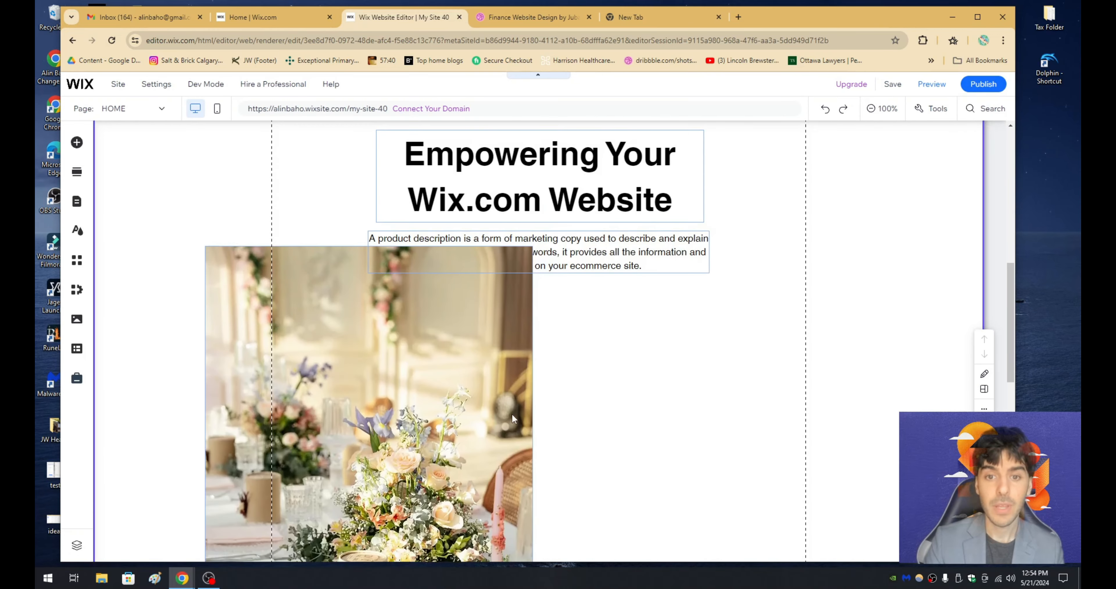
left_click(503, 341)
left_click_drag(532, 250, 423, 398)
left_click_drag(389, 456, 453, 346)
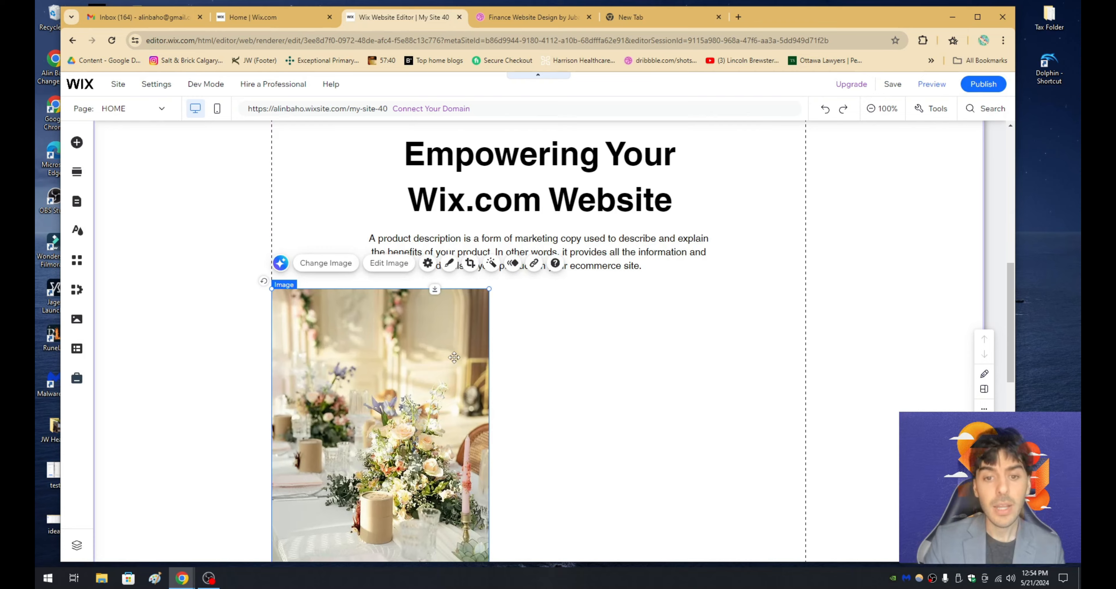
scroll(450, 342, "down", 2)
left_click_drag(442, 283, 443, 298)
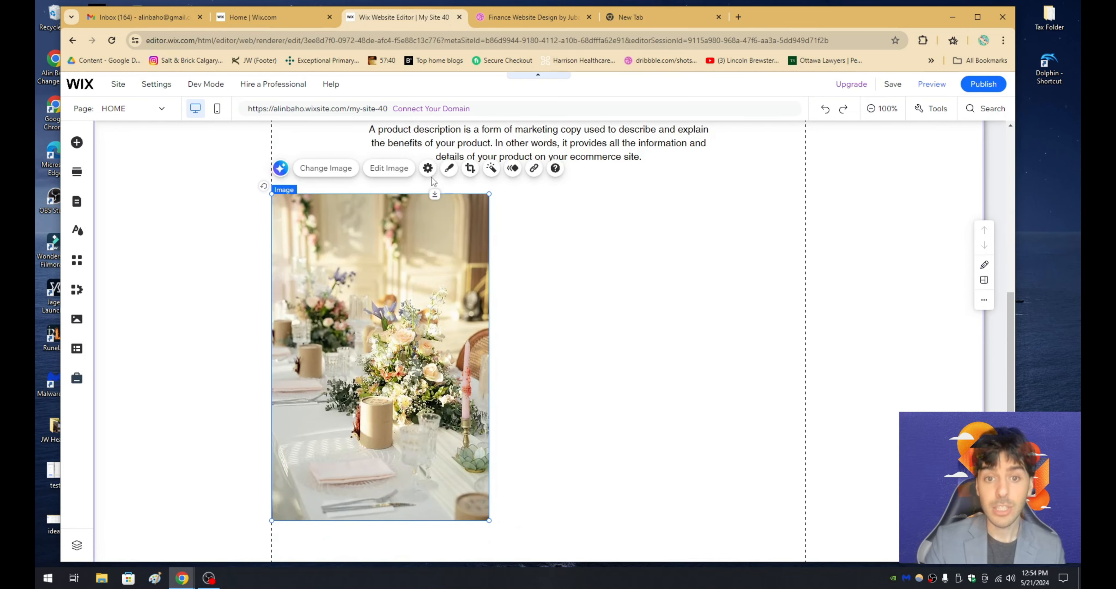
- Turn off Keep proportions for the flower photo, reshape it into a wide landscape rectangle and shift it partly past the left gridline
left_click(428, 169)
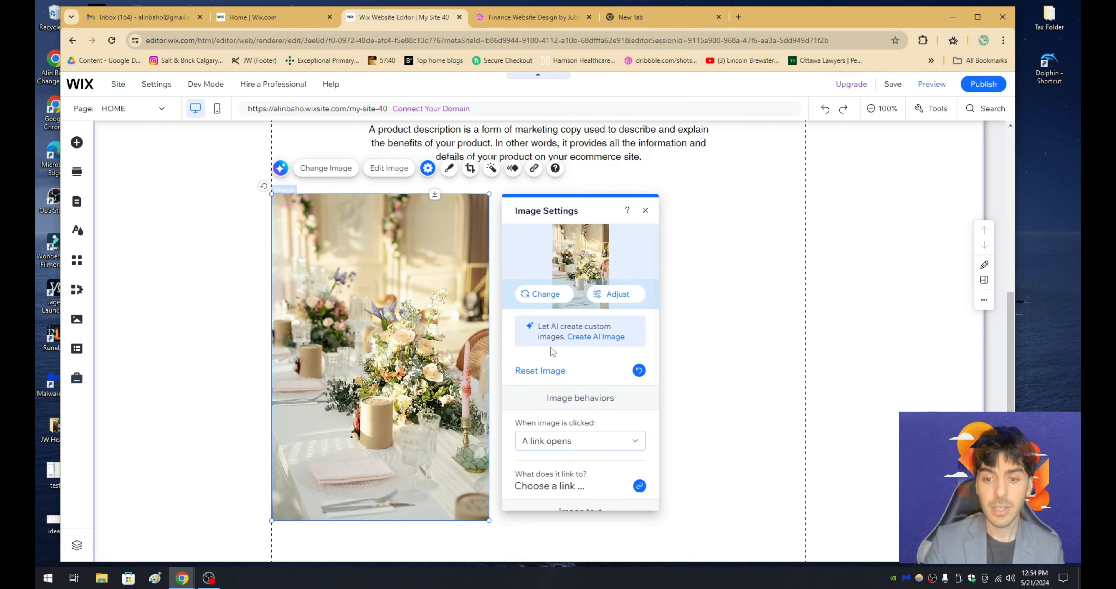
scroll(606, 409, "down", 5)
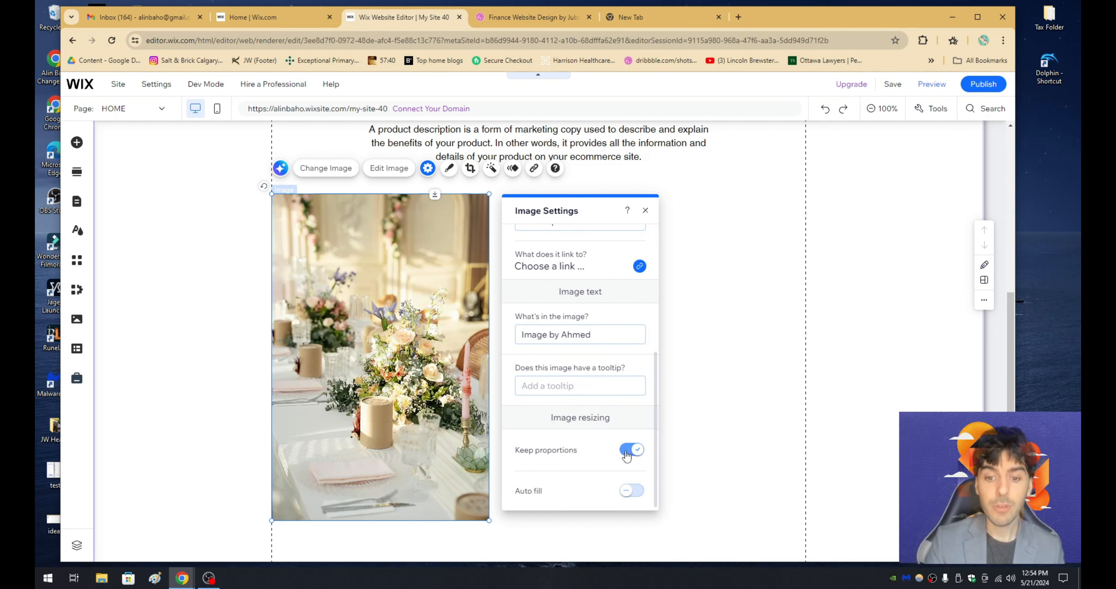
left_click(629, 452)
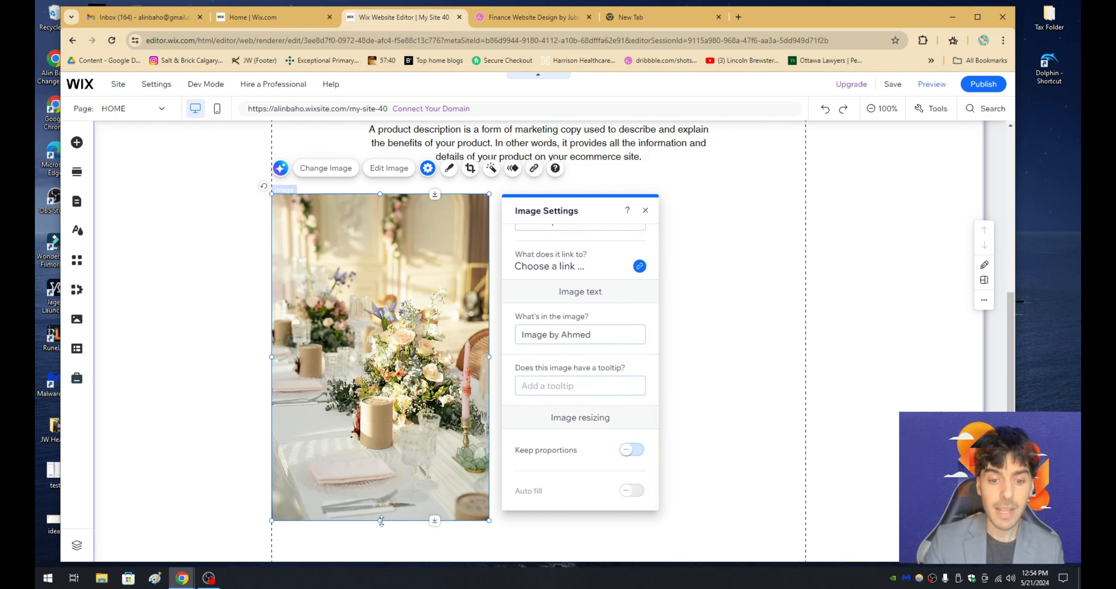
left_click_drag(381, 520, 396, 377)
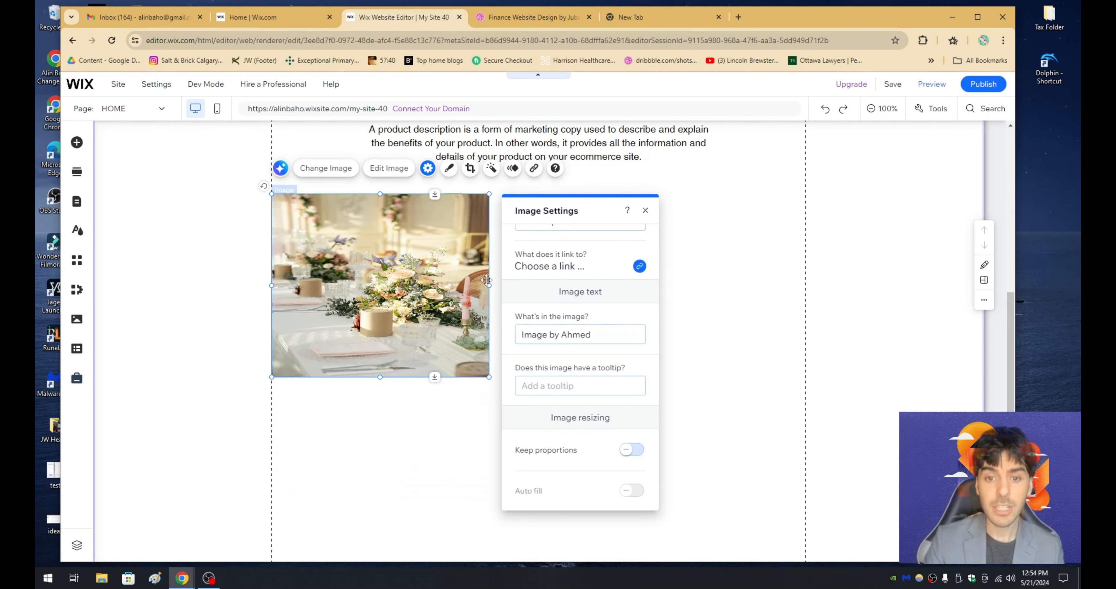
left_click_drag(488, 283, 618, 276)
left_click_drag(556, 222, 495, 236)
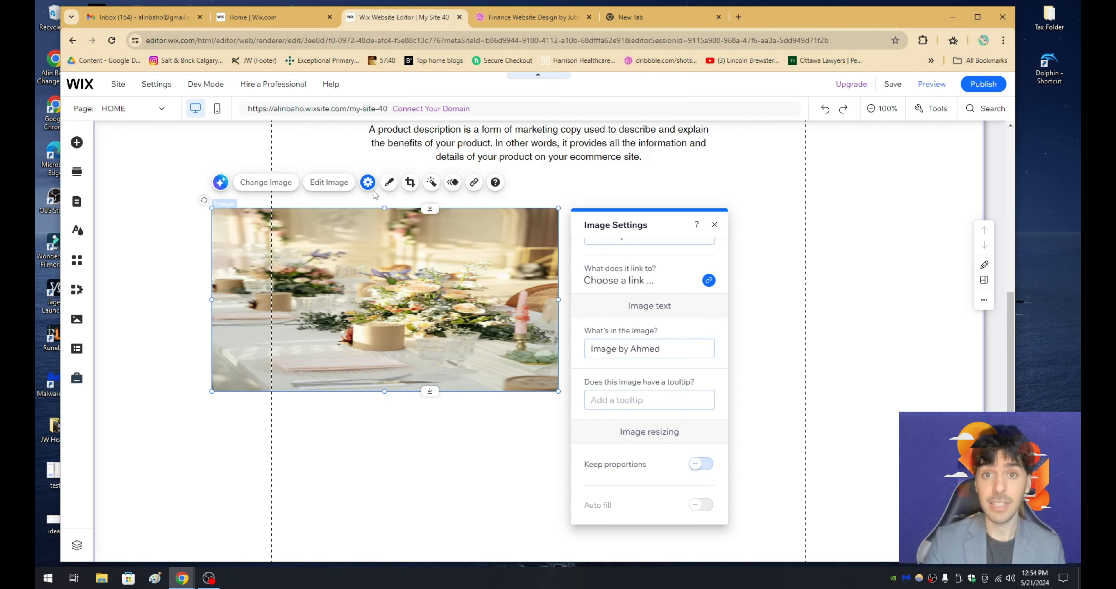
- Compare the photo with the Dribbble design's image section, and turn Keep proportions back on for it in the Wix Editor
left_click(533, 17)
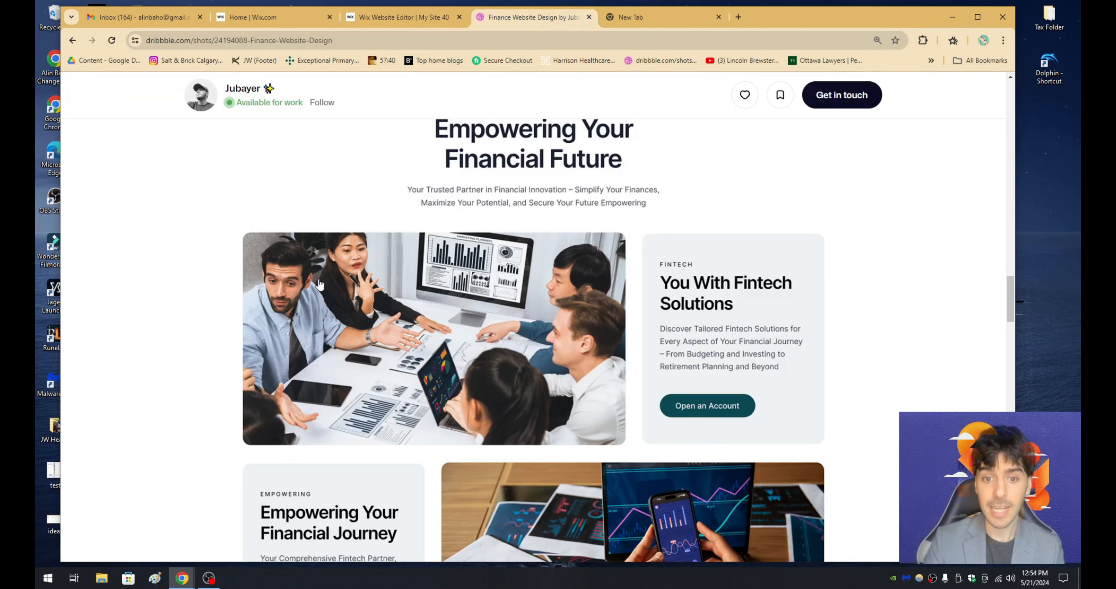
left_click(429, 17)
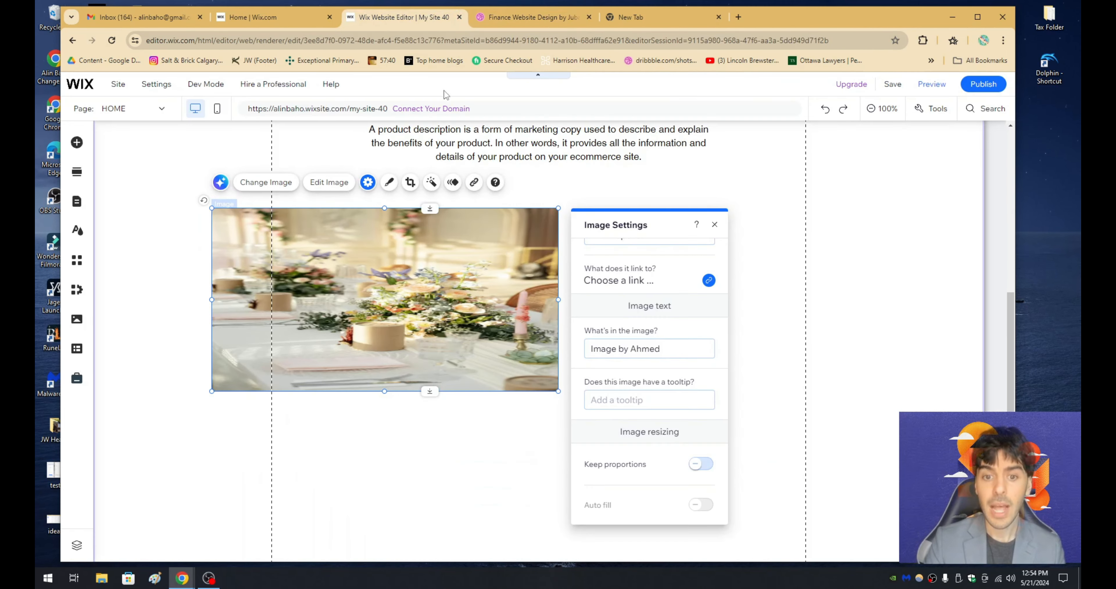
left_click(702, 464)
left_click(481, 450)
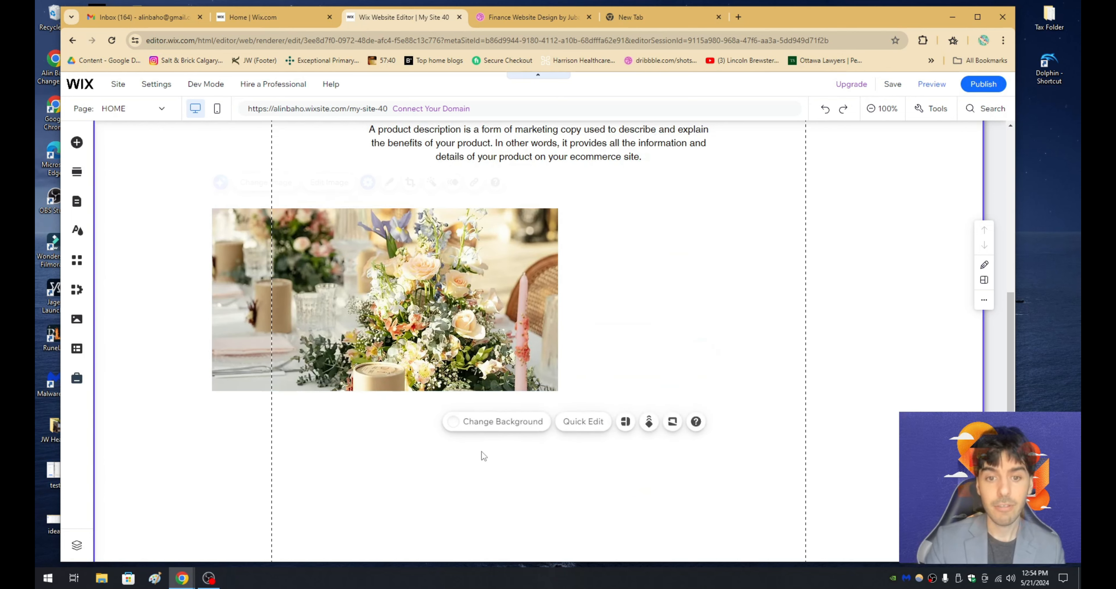
- Reposition the flower photo within its crop frame to show more of the lower table, and apply the crop
left_click(442, 306)
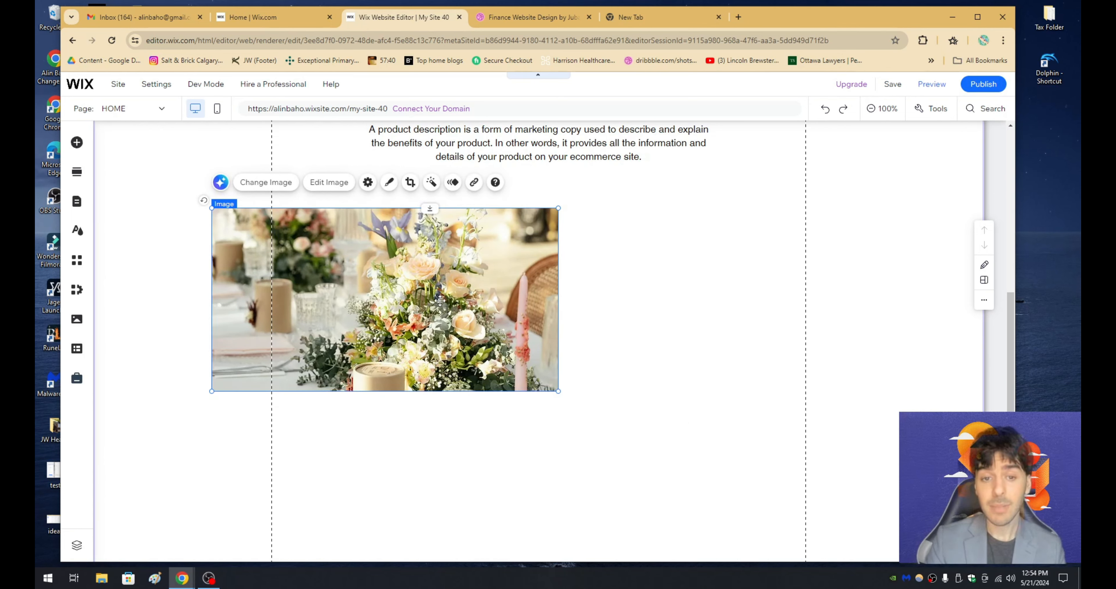
left_click(410, 182)
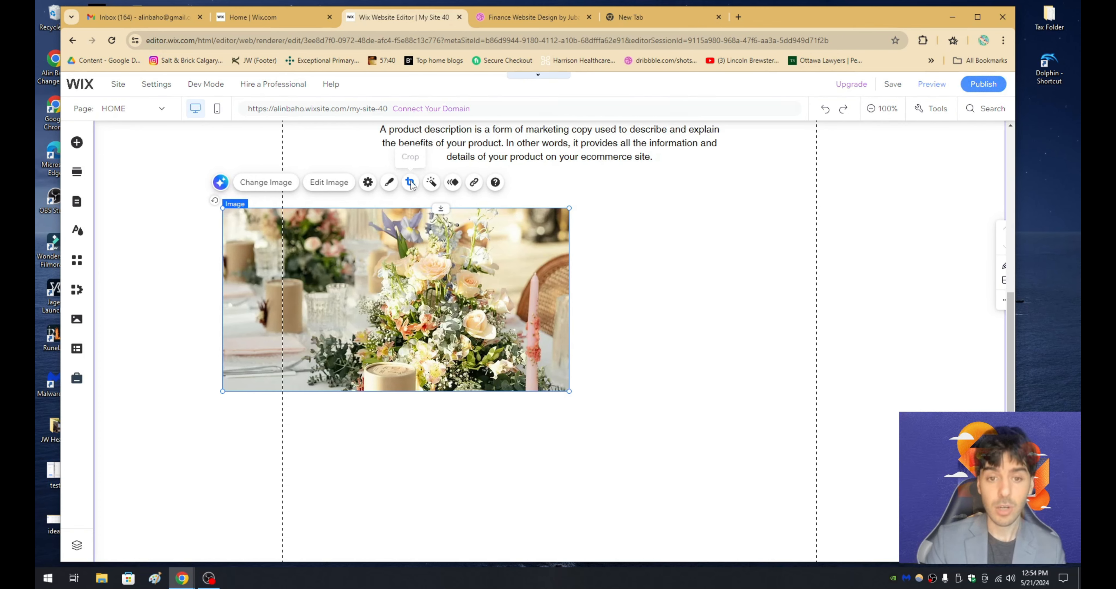
left_click_drag(399, 199, 401, 153)
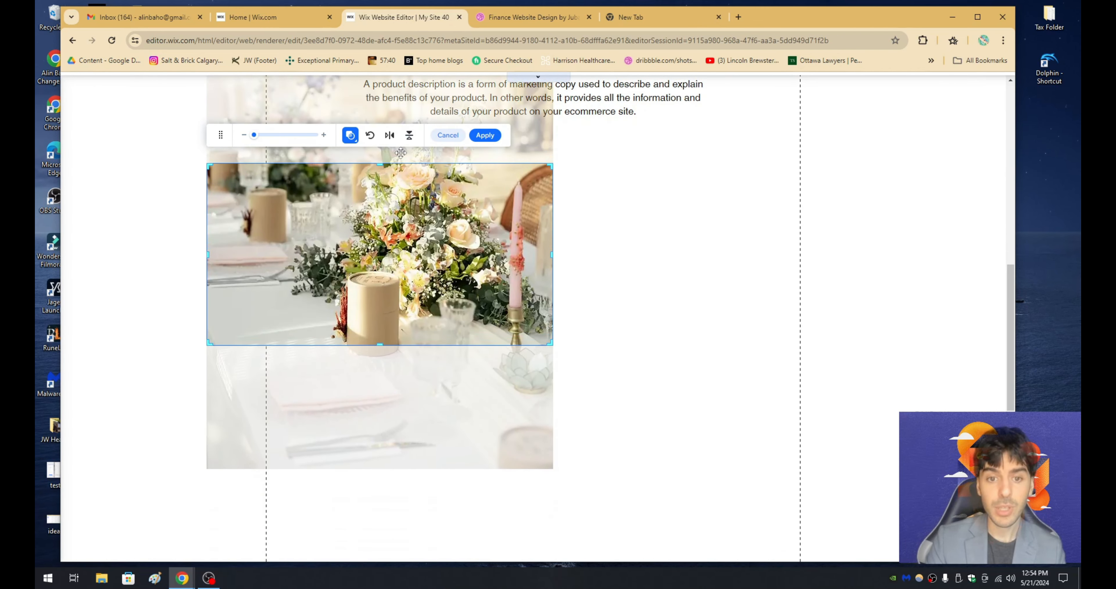
left_click(485, 135)
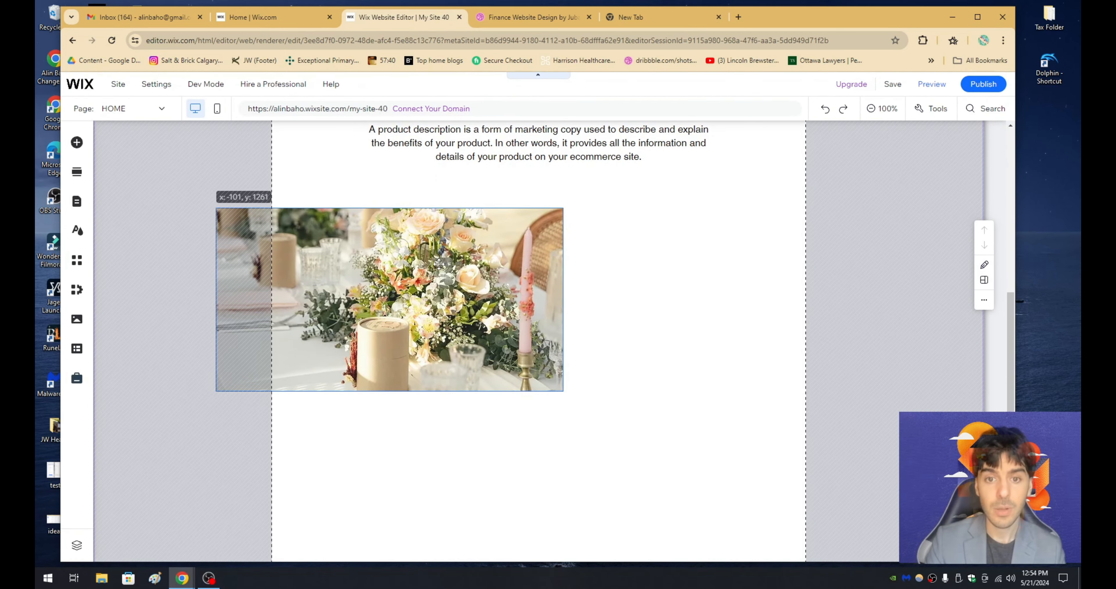
- Apply the second frame preset to the flower photo, with a border width of 0 px and the shadow off
scroll(402, 260, "up", 1)
left_click(394, 236)
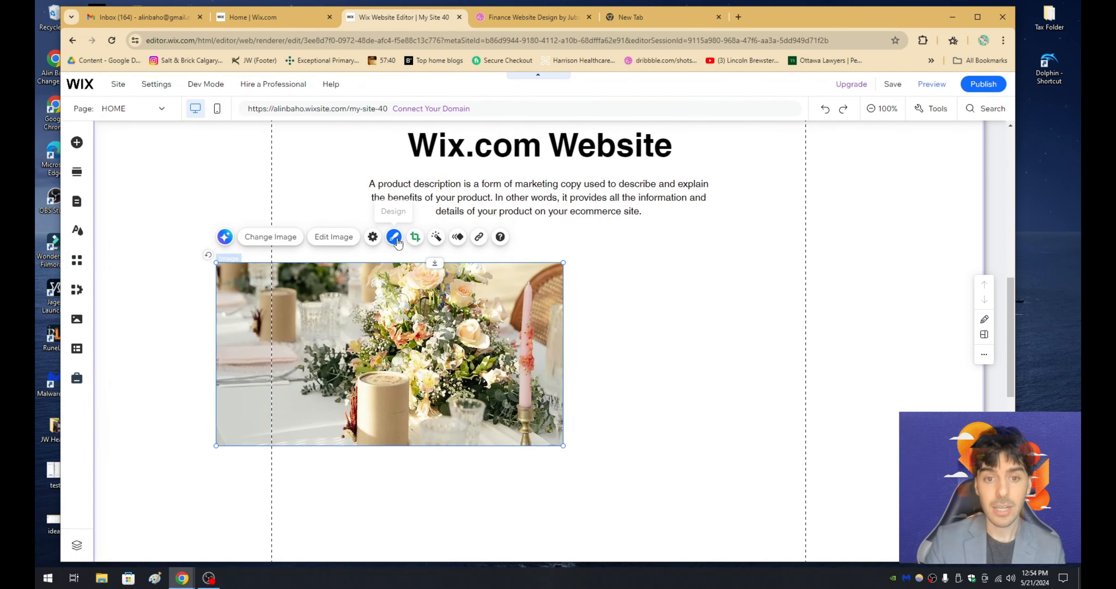
left_click_drag(698, 279, 644, 175)
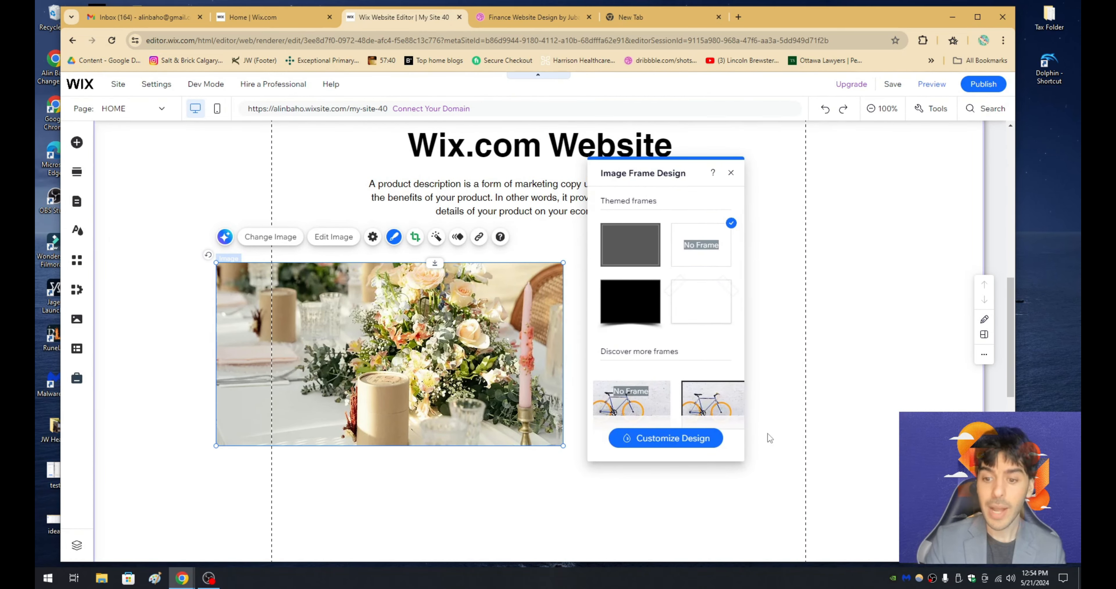
left_click(694, 438)
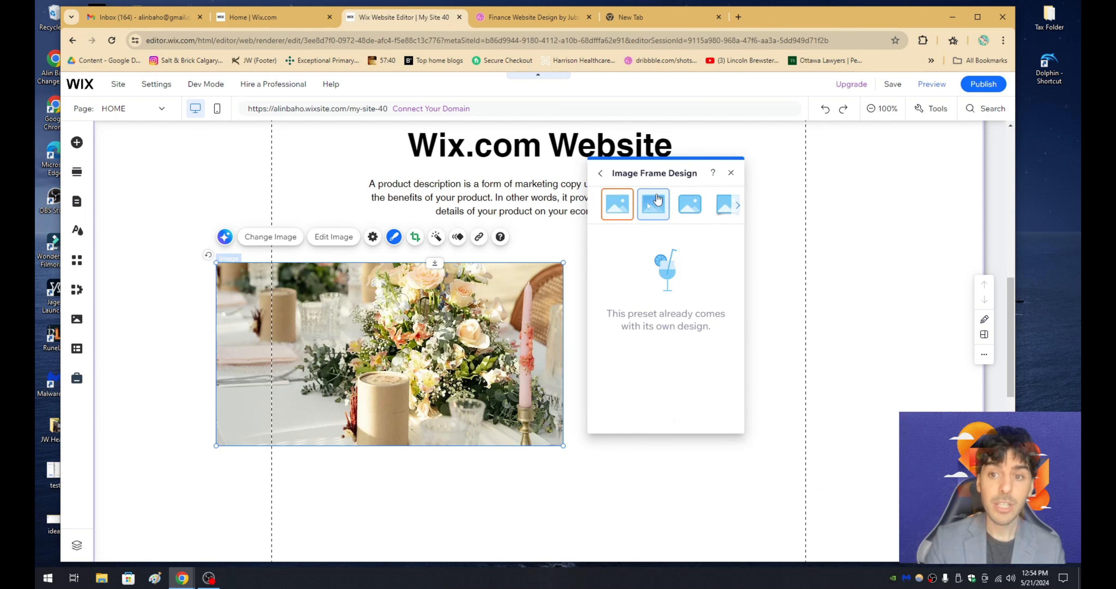
left_click(654, 213)
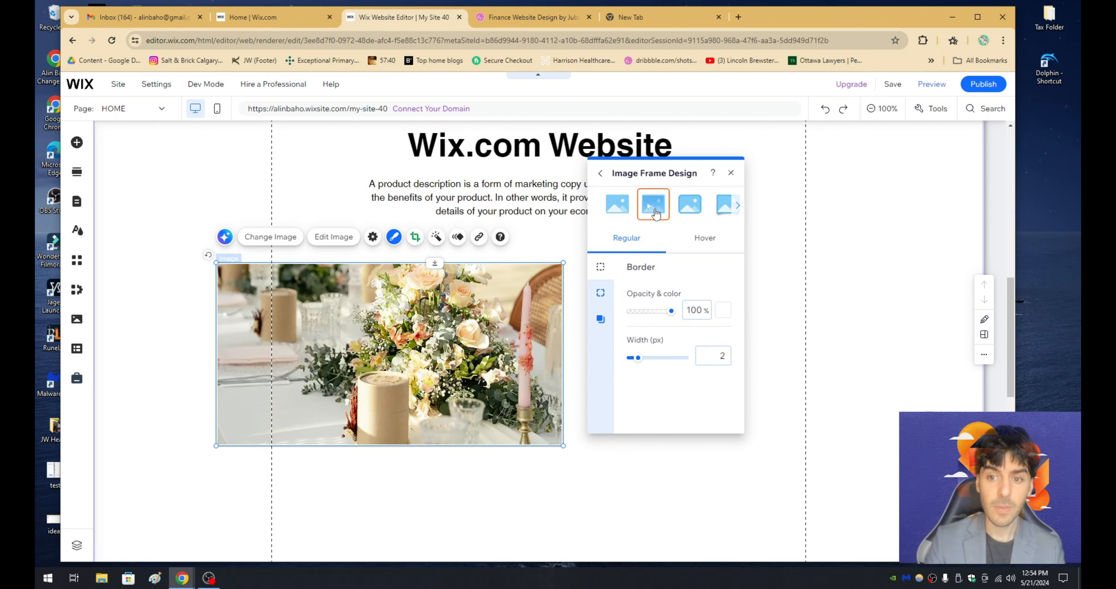
left_click(601, 319)
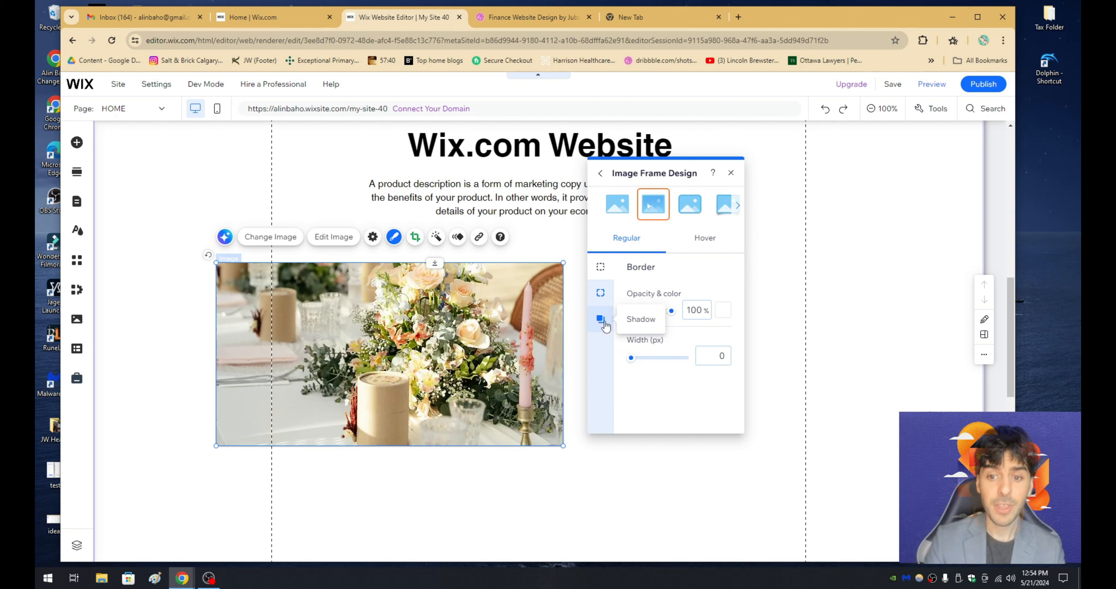
left_click(717, 299)
left_click(718, 299)
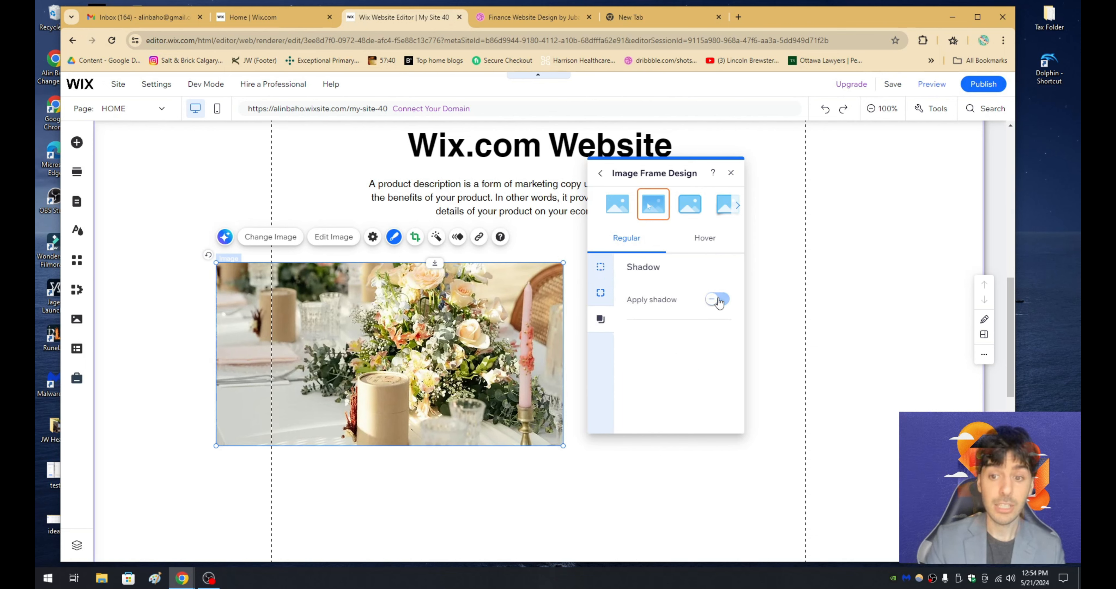
- Round all four corners of the flower photo with a 20 px radius
left_click(601, 292)
left_click(638, 306)
type("2")
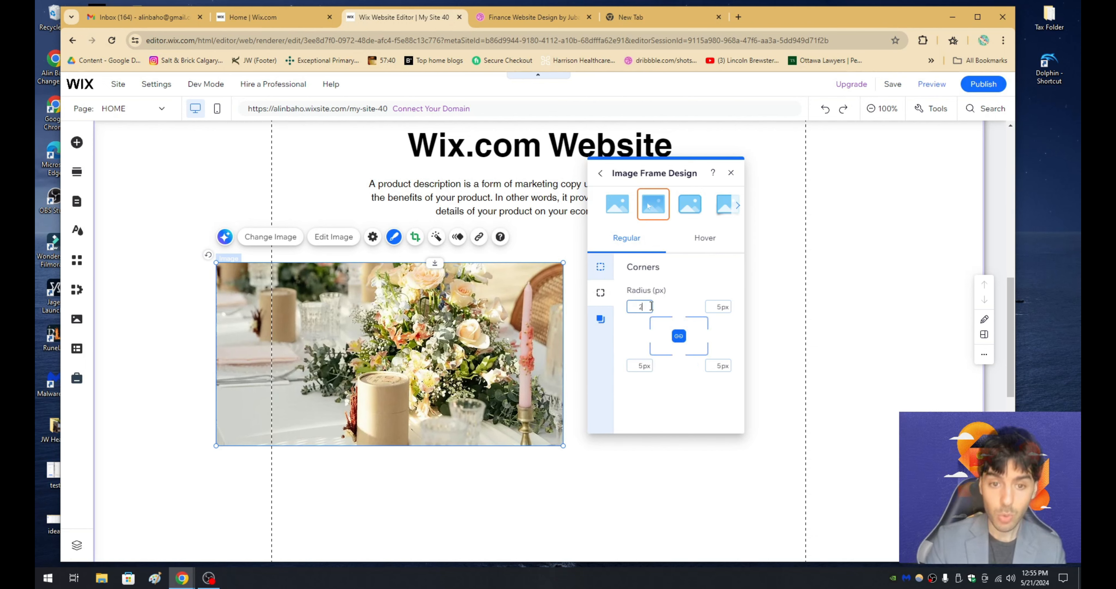
type("0")
key("Return")
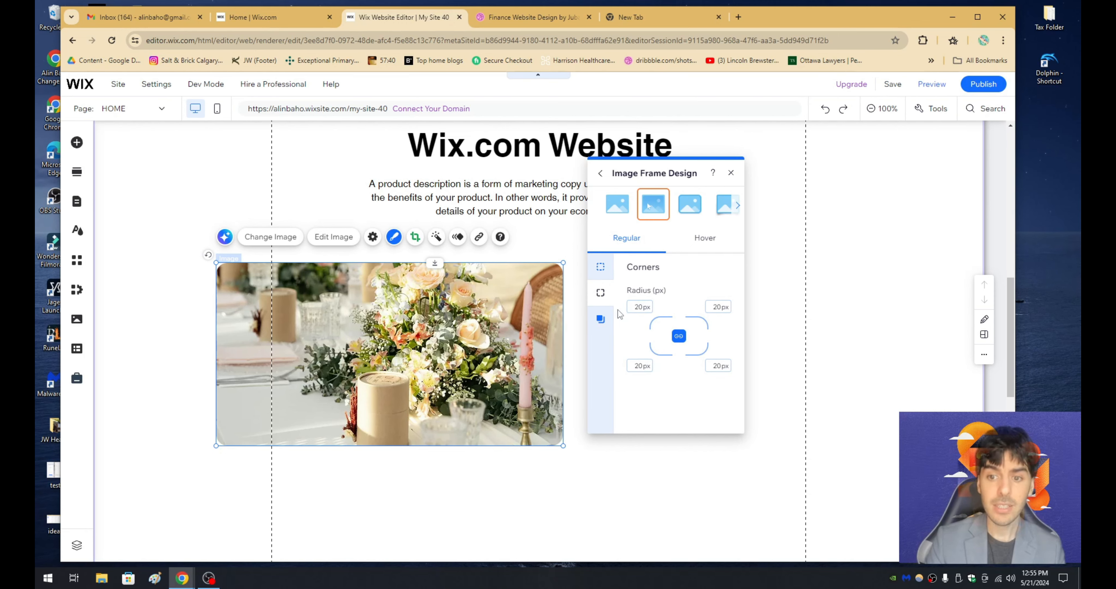
left_click(529, 244)
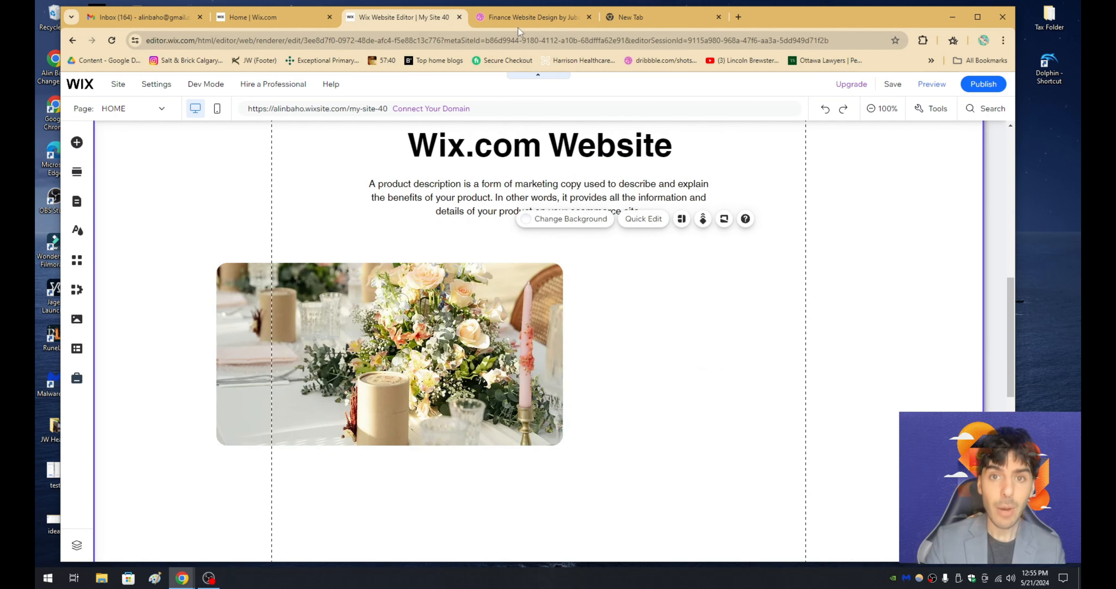
- Compare the section with the Dribbble design's photo and gray text card row, and return to the Wix Editor
left_click(518, 19)
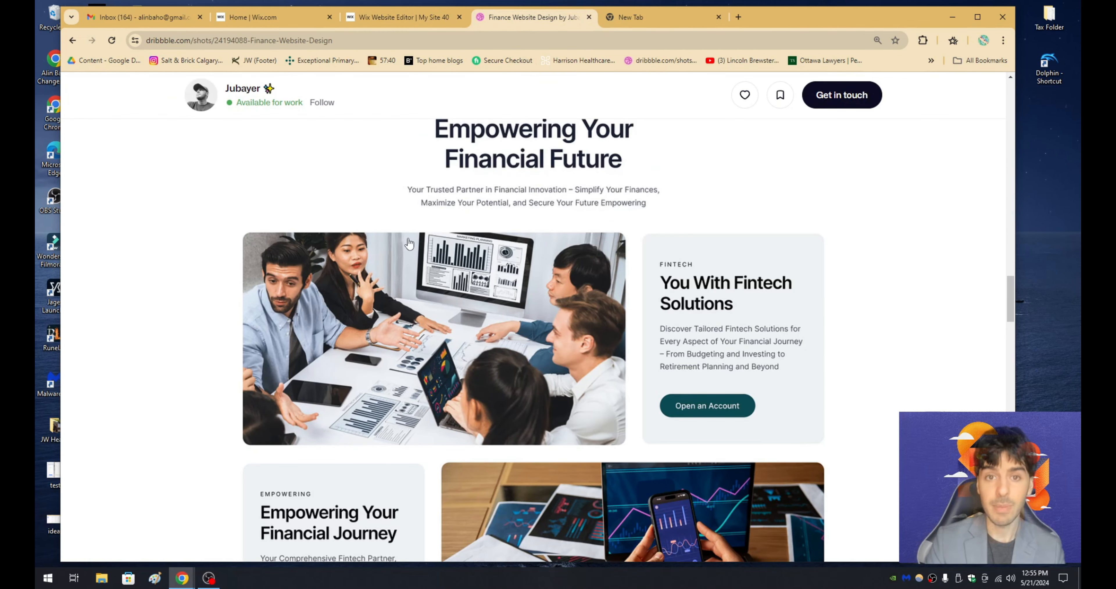
left_click(428, 19)
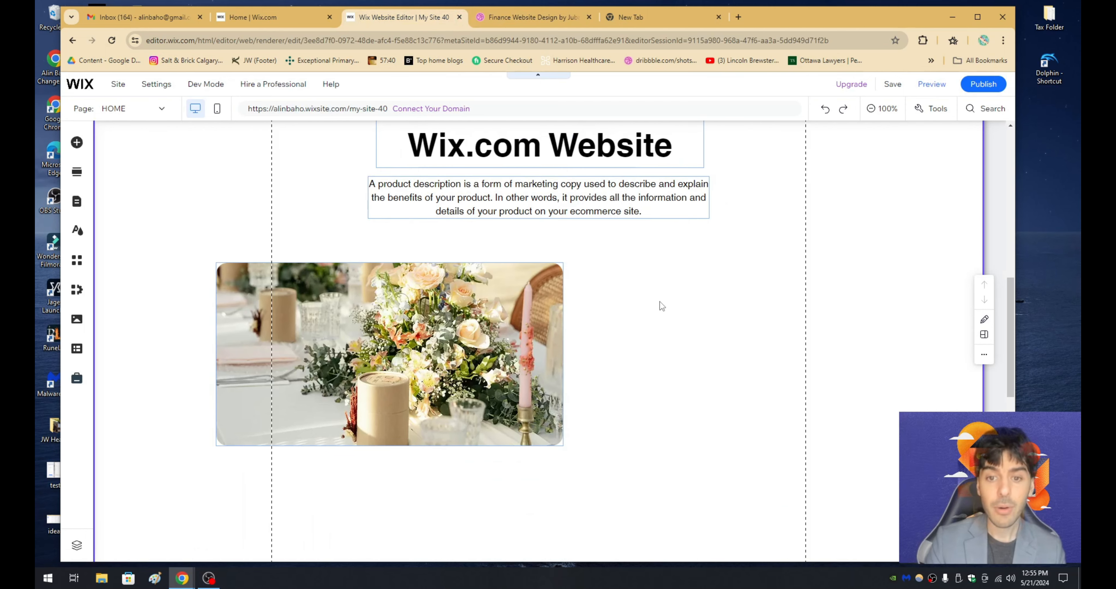
left_click(675, 302)
left_click(507, 22)
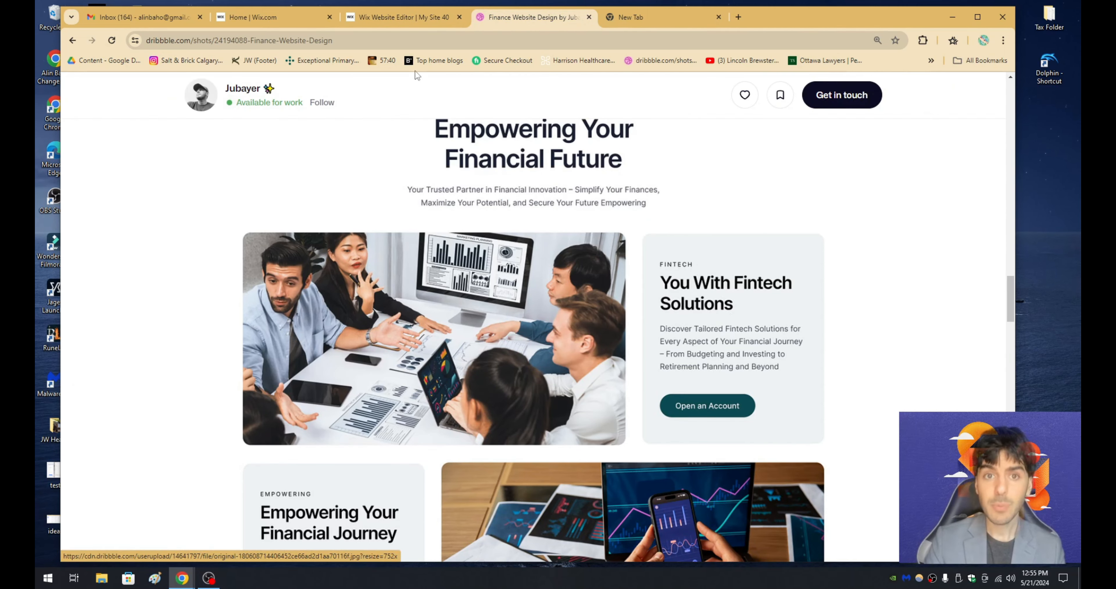
left_click(415, 17)
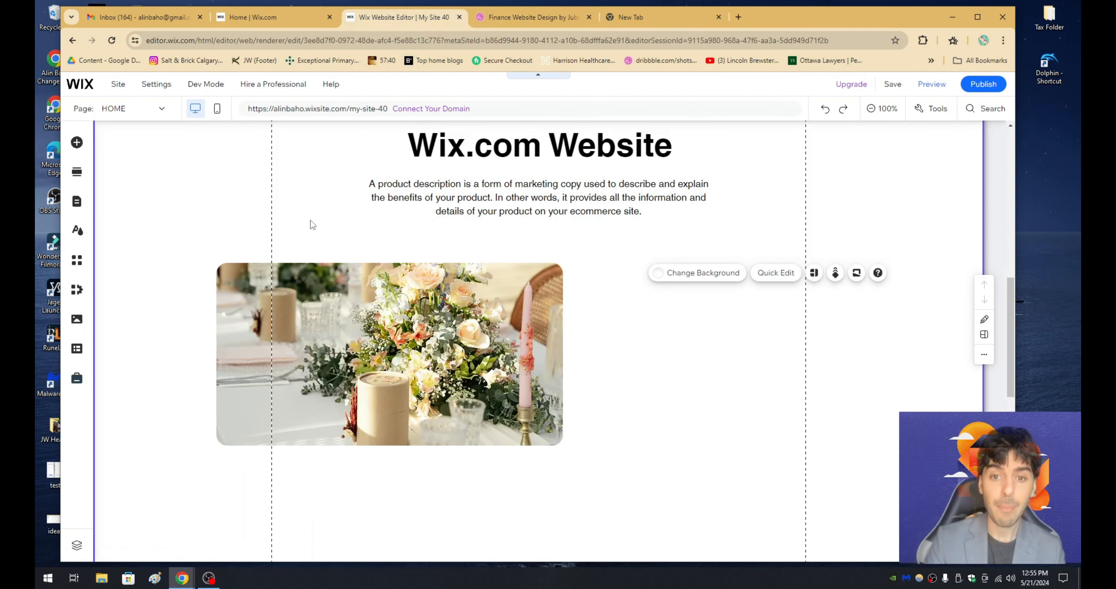
- Add a themed container box beside the flower photo, stretch it to the photo's height, and narrow its width
left_click(77, 143)
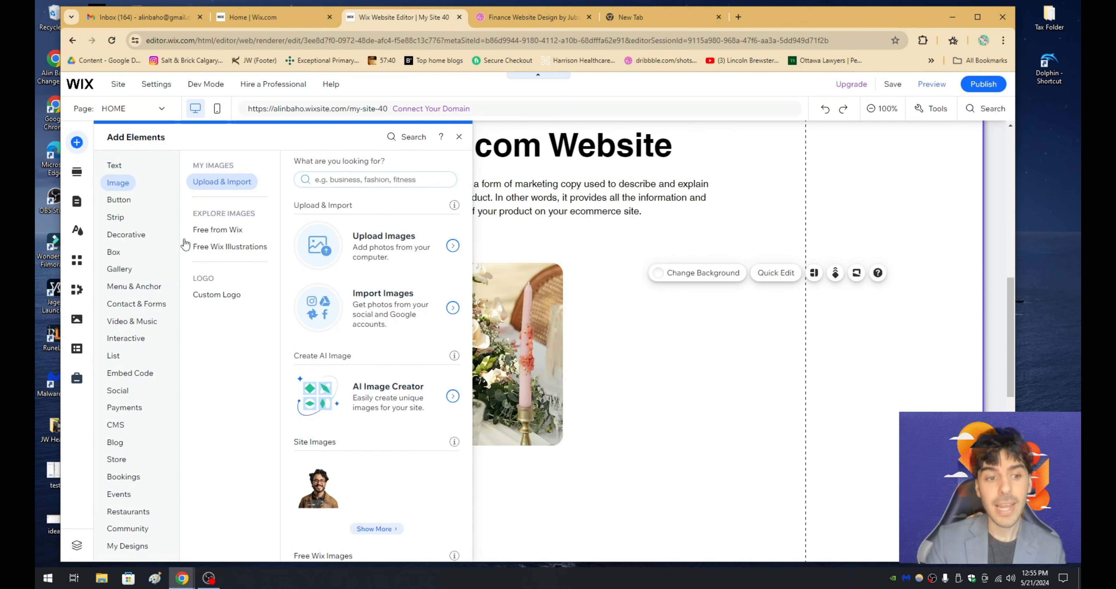
left_click(124, 256)
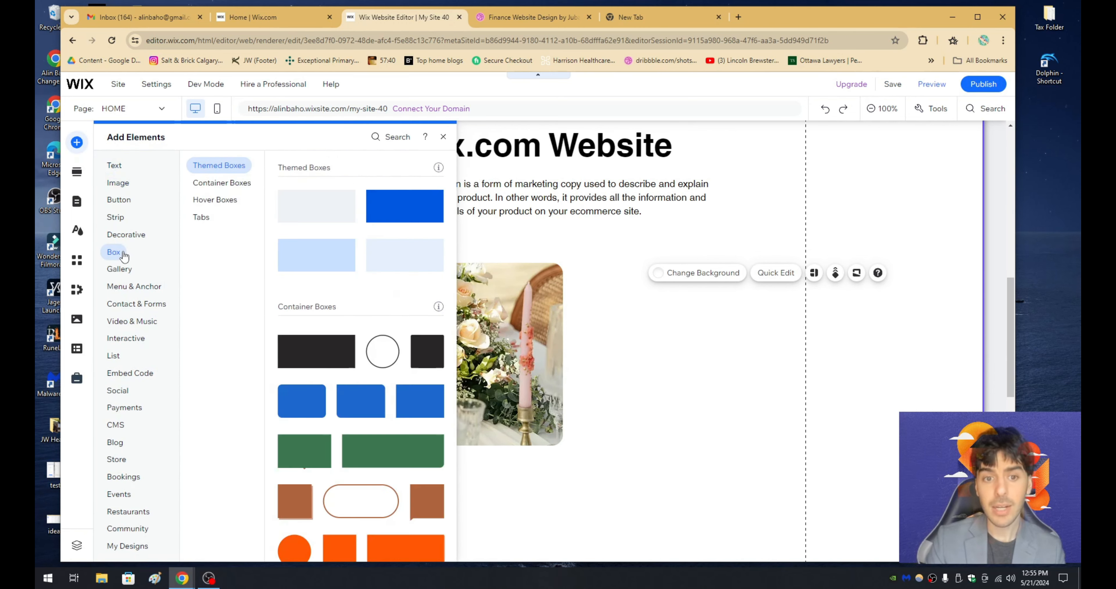
left_click_drag(321, 255, 769, 319)
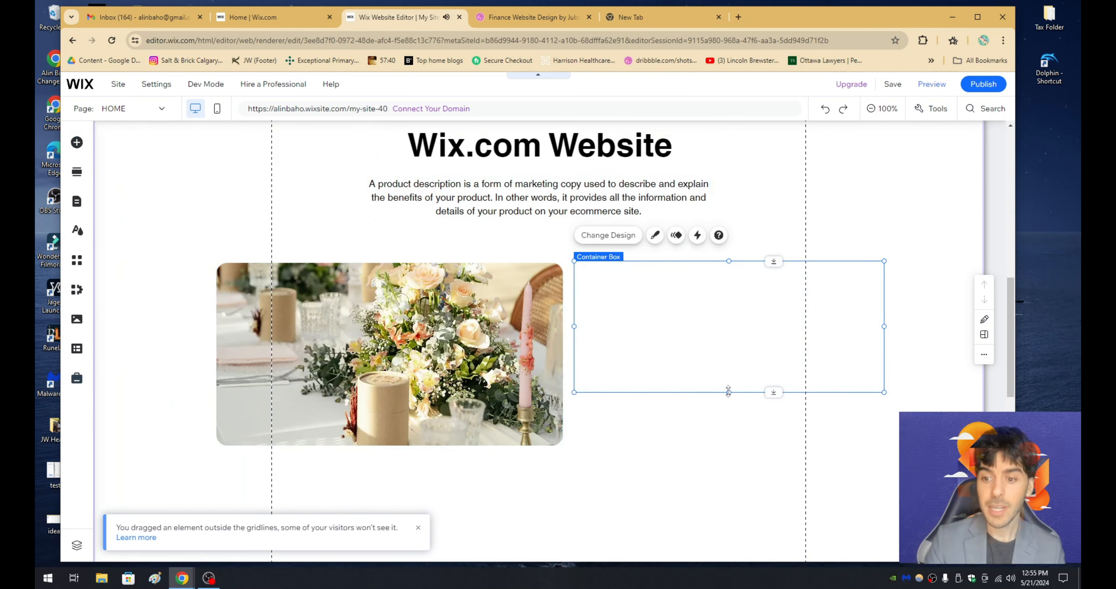
left_click_drag(728, 392, 729, 444)
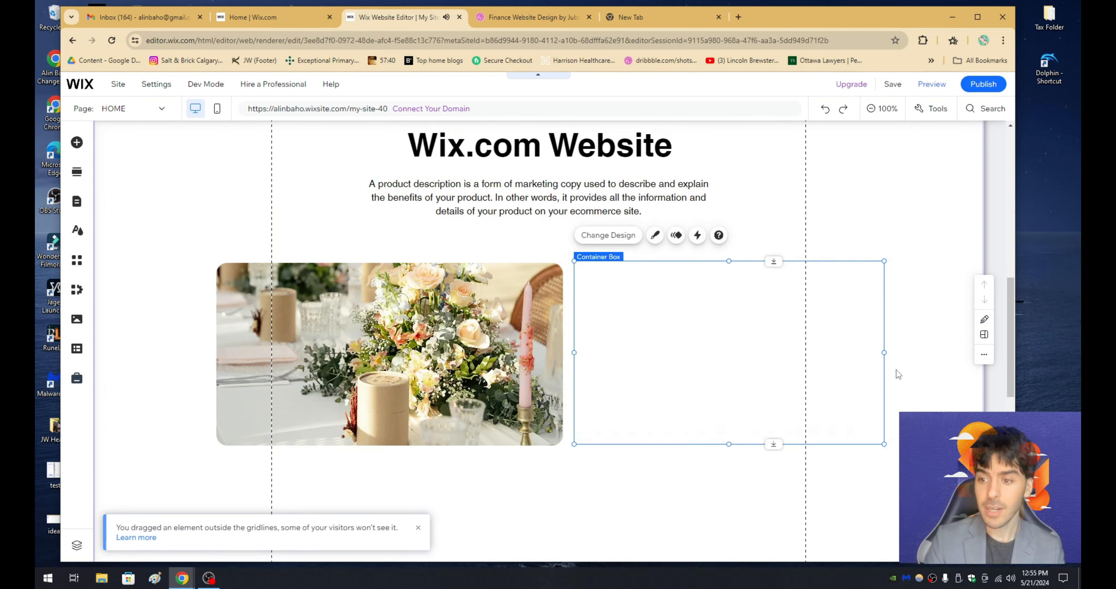
left_click_drag(883, 352, 812, 358)
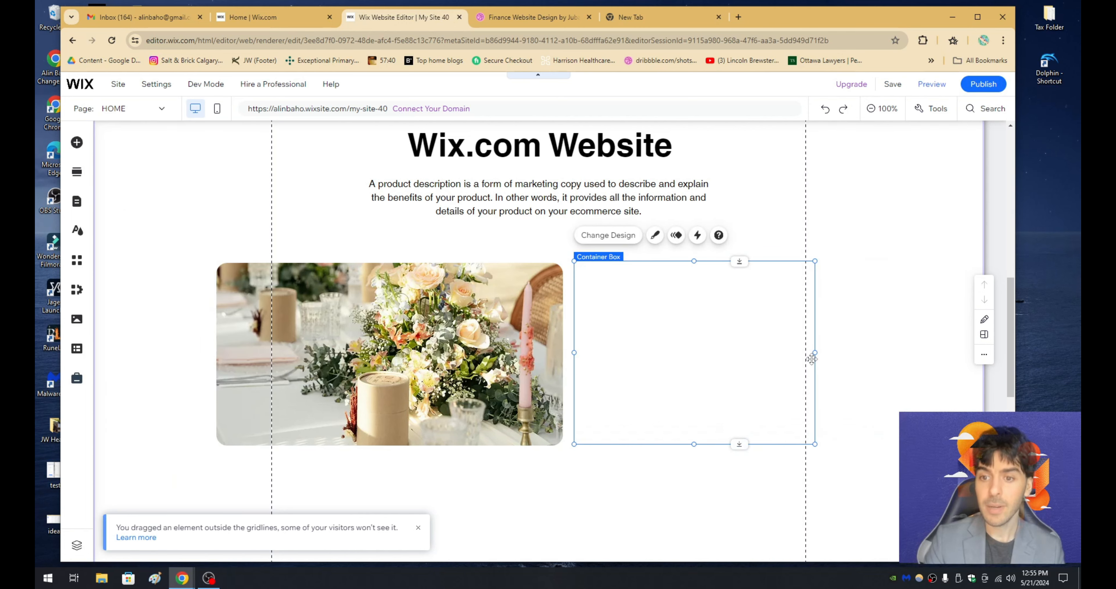
- Fill the container box with the light gray theme color #E8E6E6
left_click(654, 237)
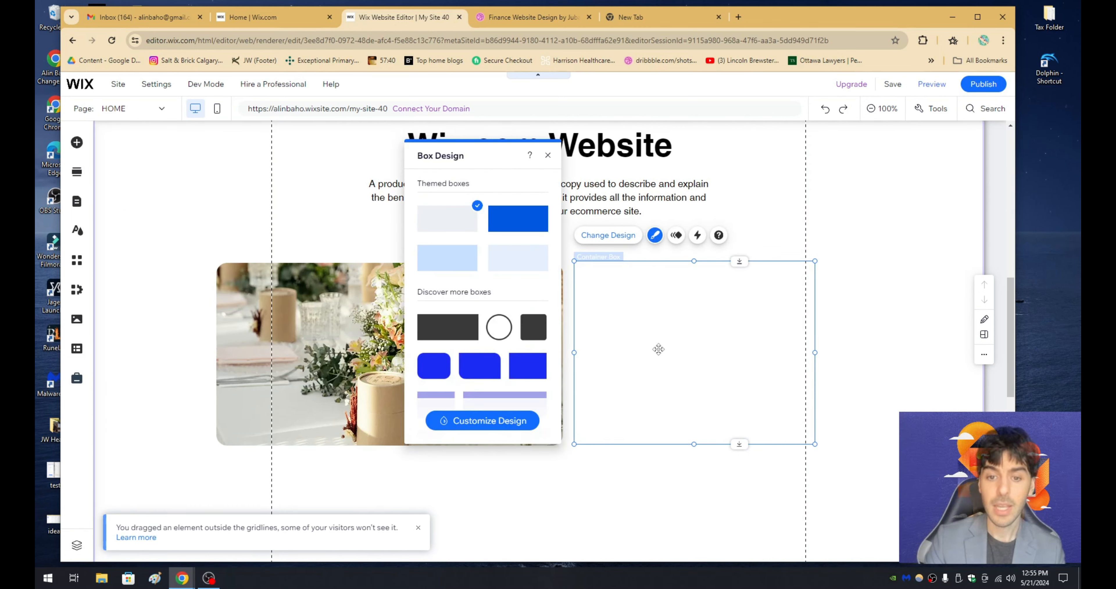
left_click(490, 420)
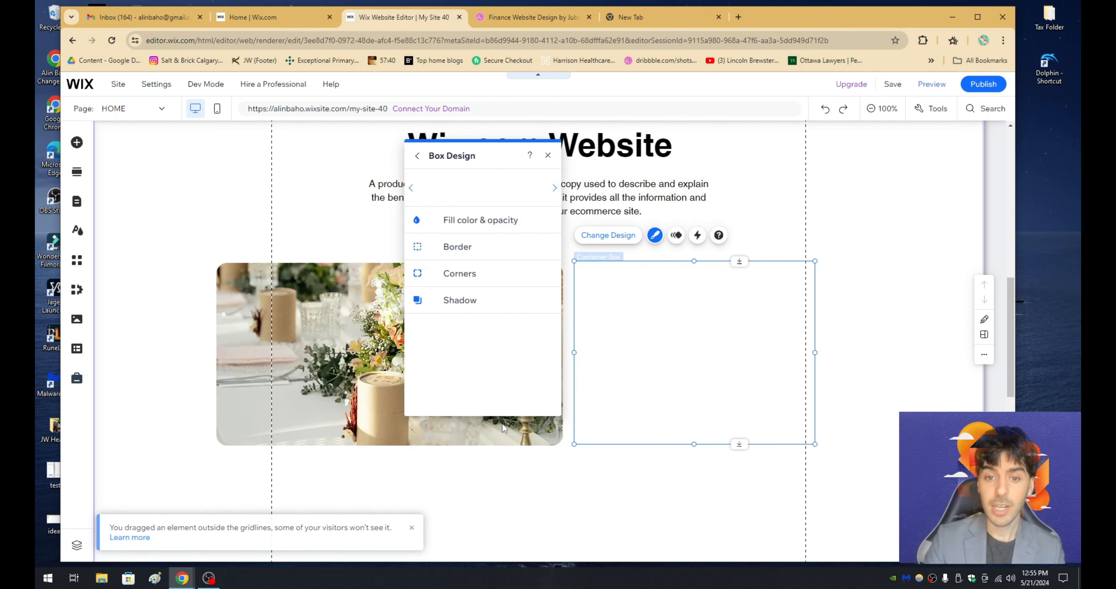
left_click(486, 221)
left_click(539, 263)
left_click(578, 327)
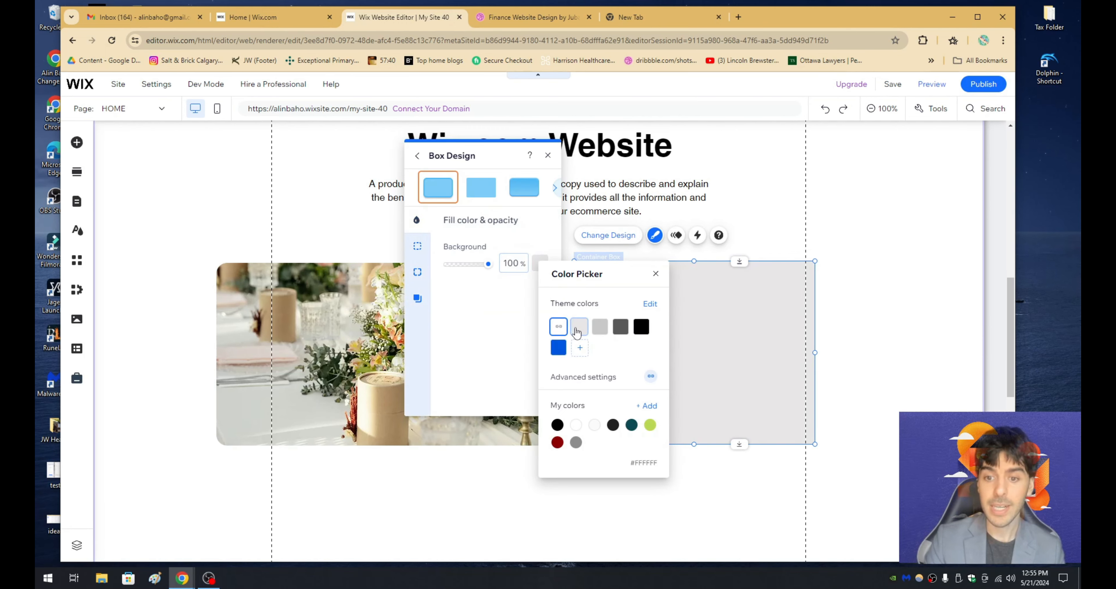
left_click(486, 343)
left_click(548, 280)
- Check the card styling in the Dribbble design and round all four corners of the gray container box with a 20 px radius
left_click(525, 18)
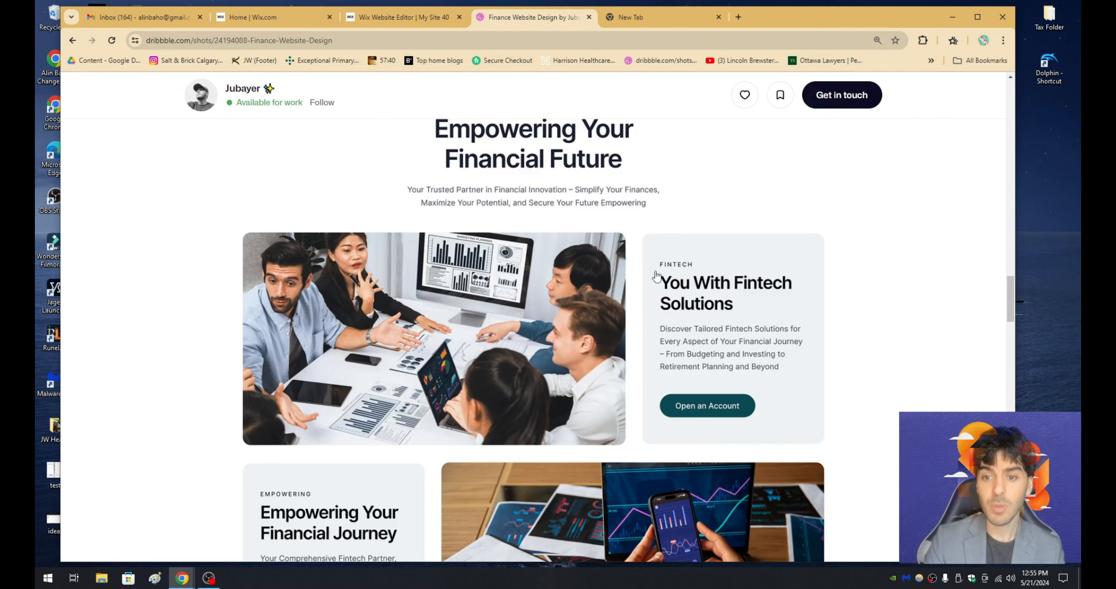
left_click(398, 17)
left_click(634, 309)
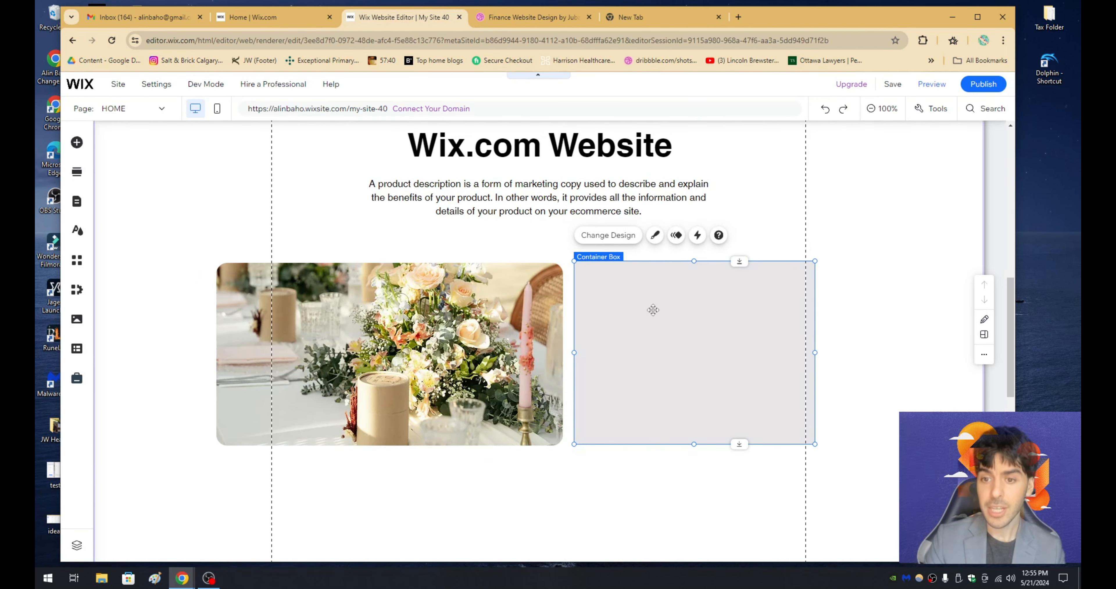
left_click(654, 235)
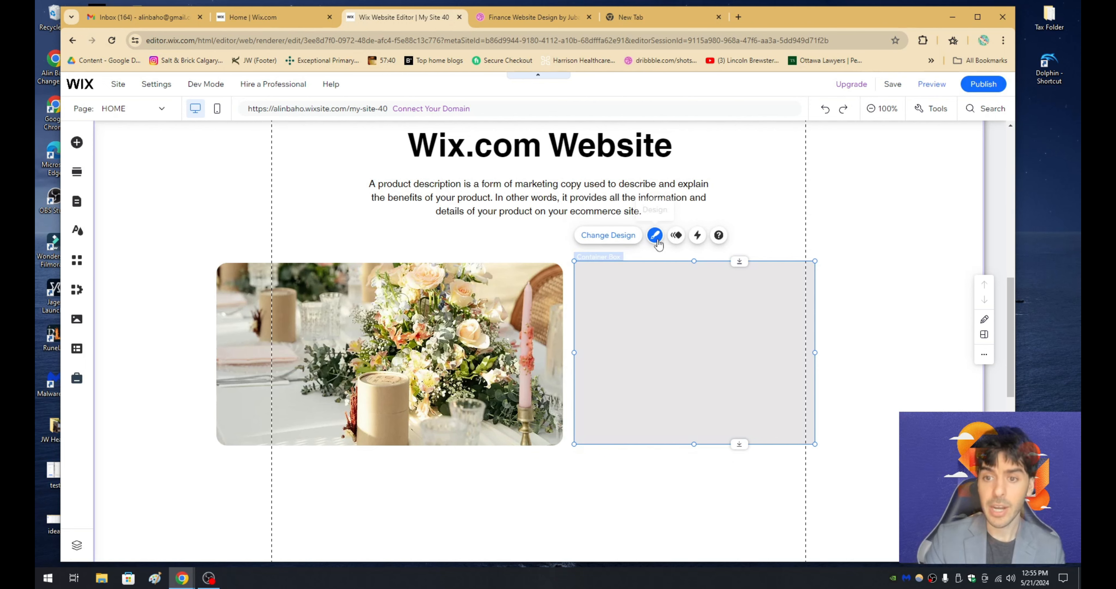
left_click(526, 428)
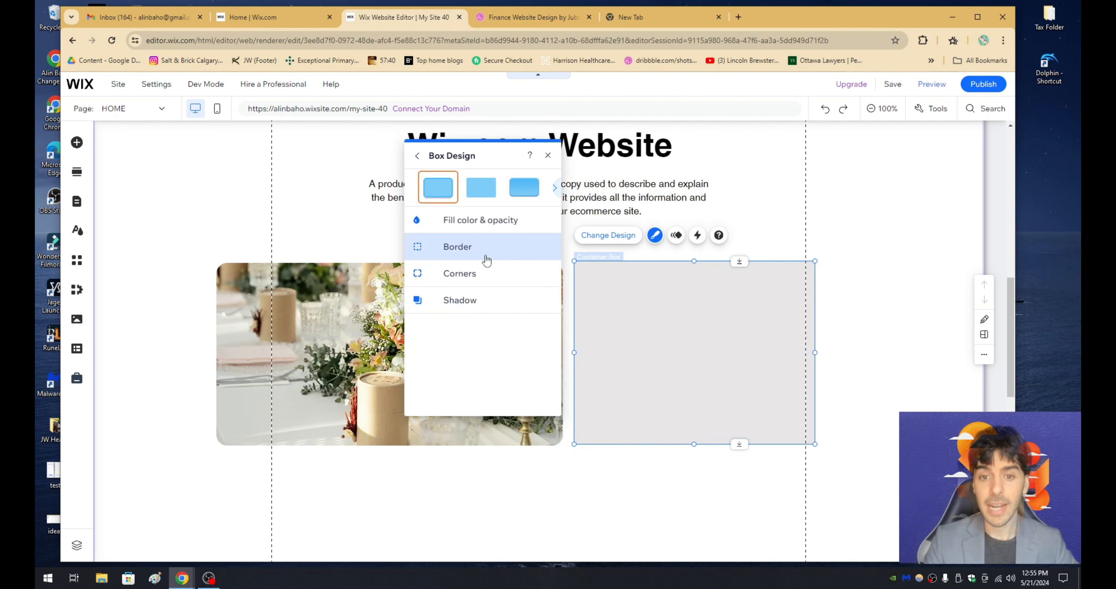
left_click(489, 275)
left_click(461, 259)
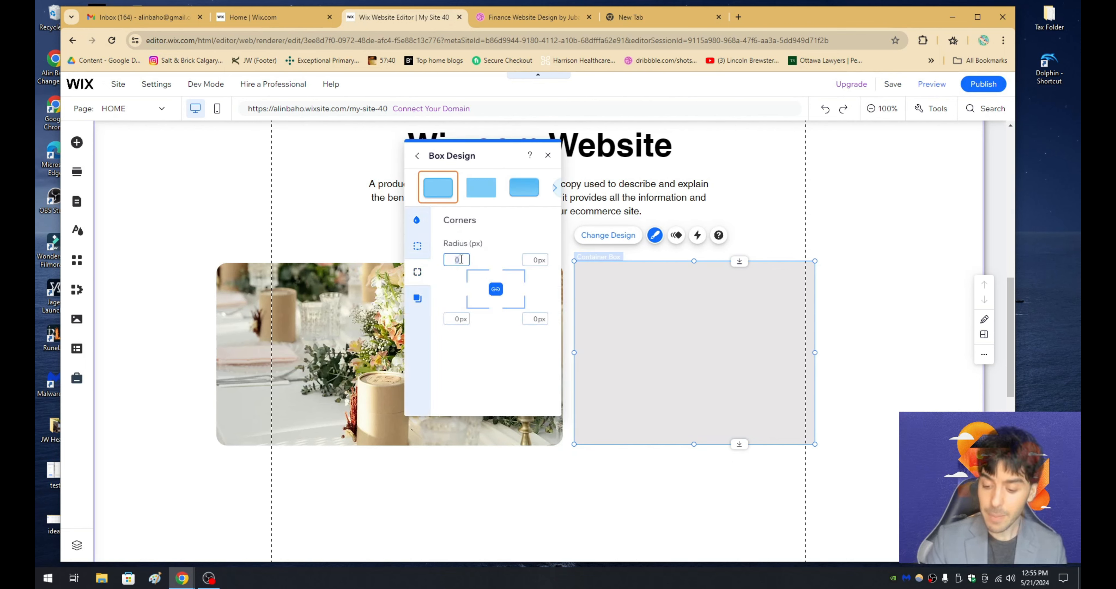
type("20")
key("Return")
left_click(789, 223)
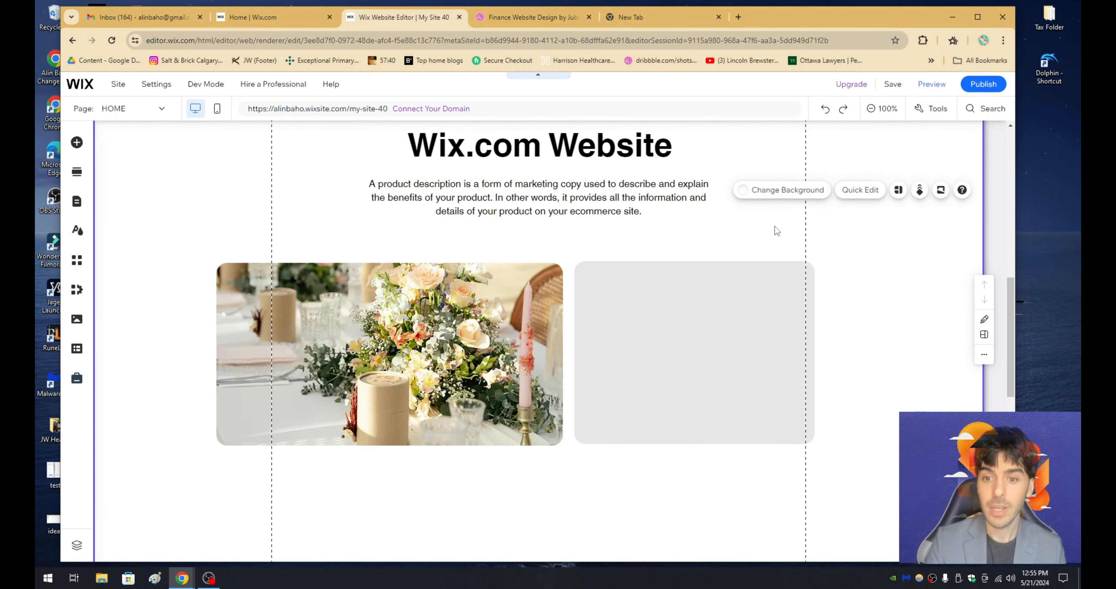
left_click(637, 316)
left_click(684, 257)
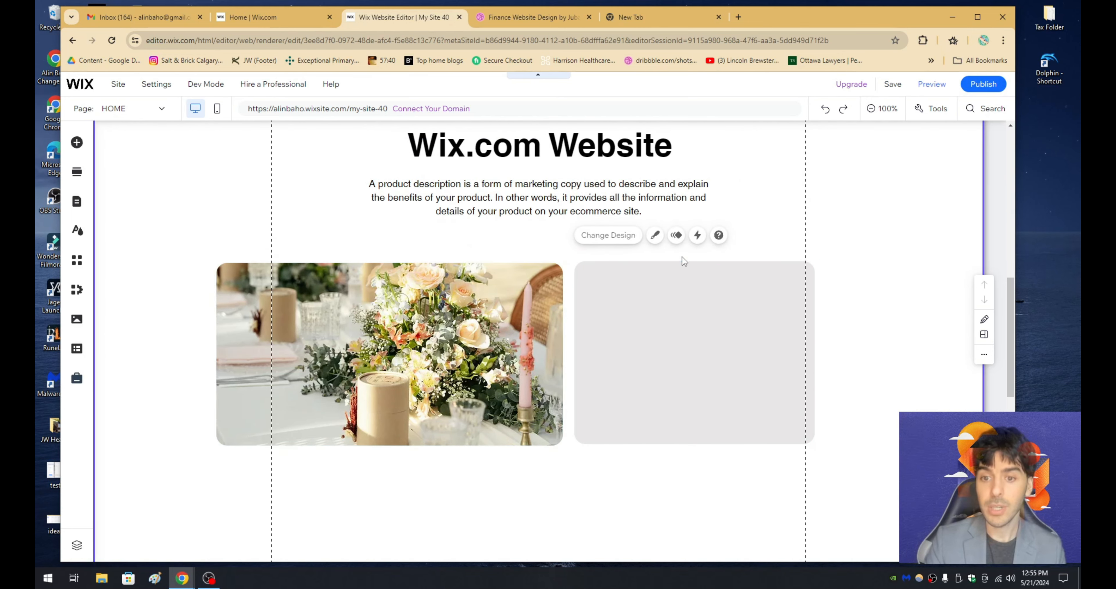
- Check the card's text layout in the Dribbble design and add a Heading 3 text near the top of the gray box
left_click(77, 143)
left_click(110, 166)
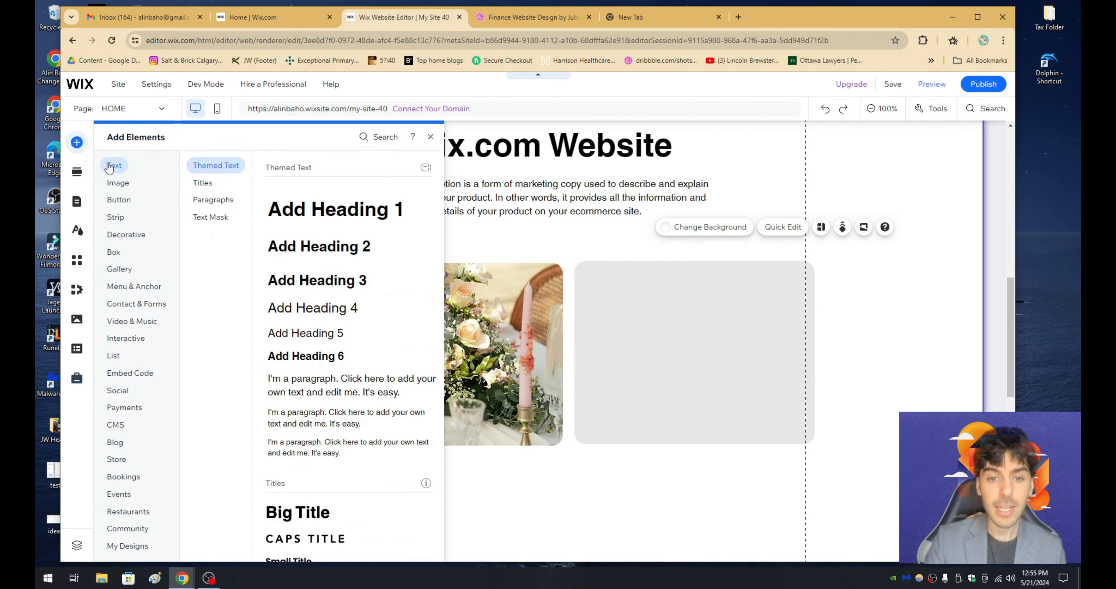
left_click(500, 20)
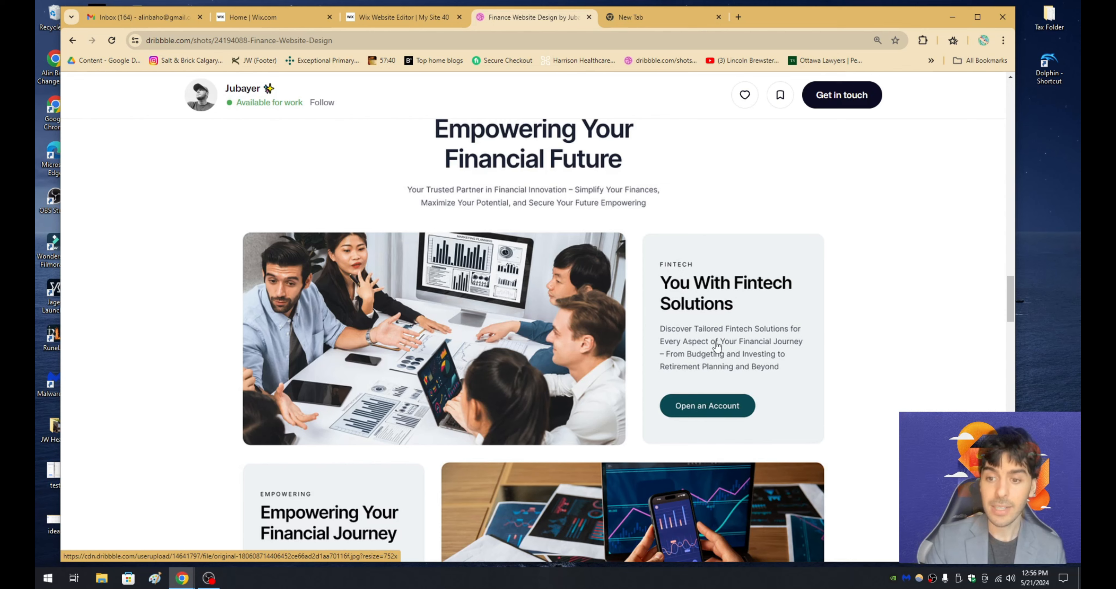
left_click(412, 18)
left_click_drag(320, 292, 680, 296)
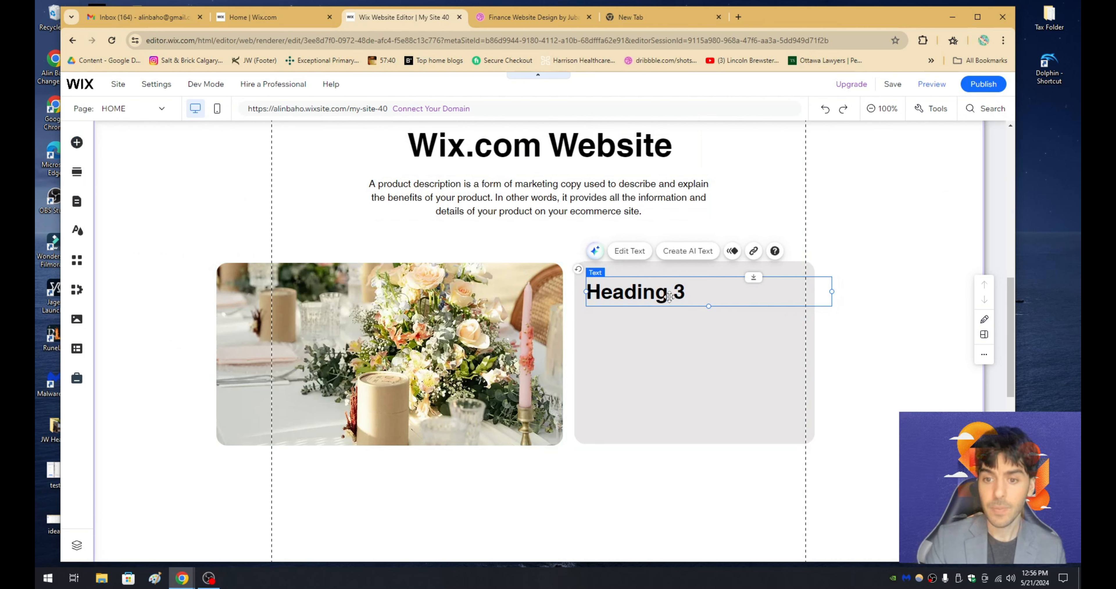
- Set the new heading's font size to 18 px and replace its text with "FINTECH"
double_click(669, 296)
left_click(549, 303)
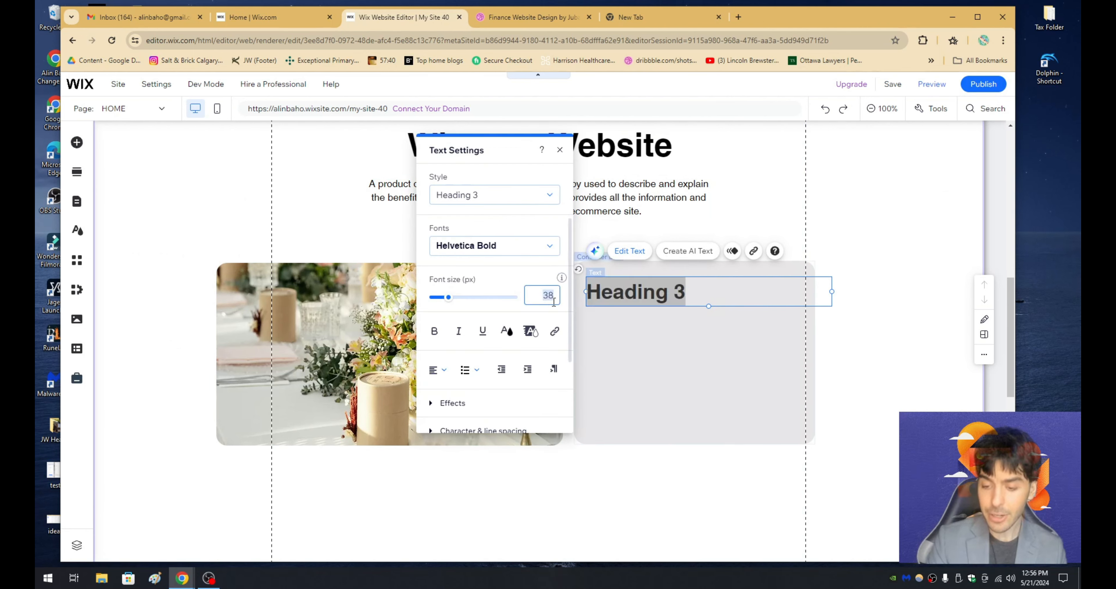
type("18")
key("Return")
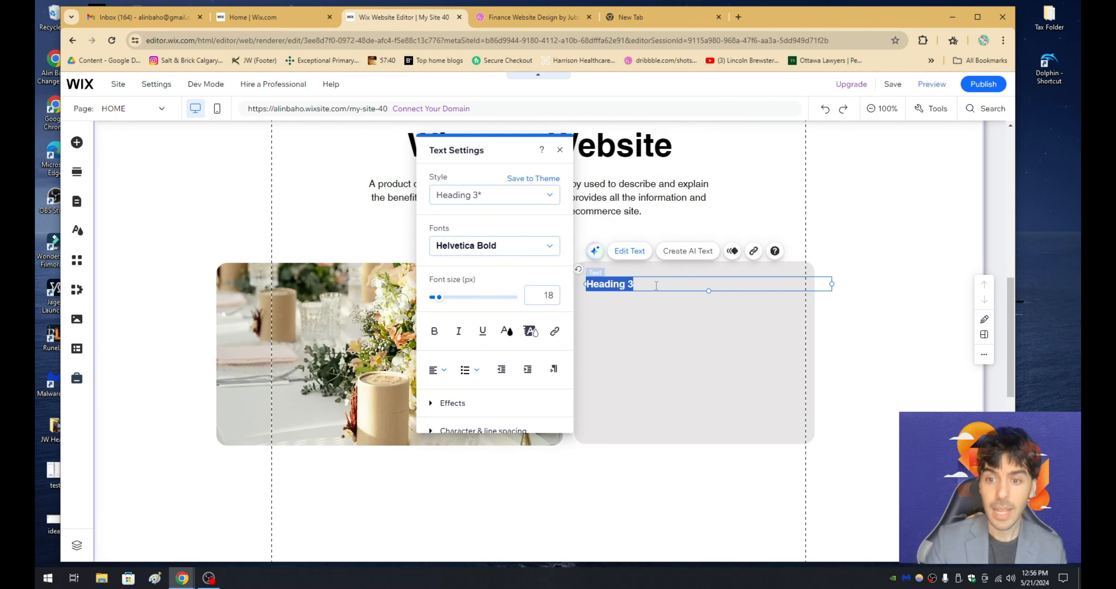
type("FINTECH")
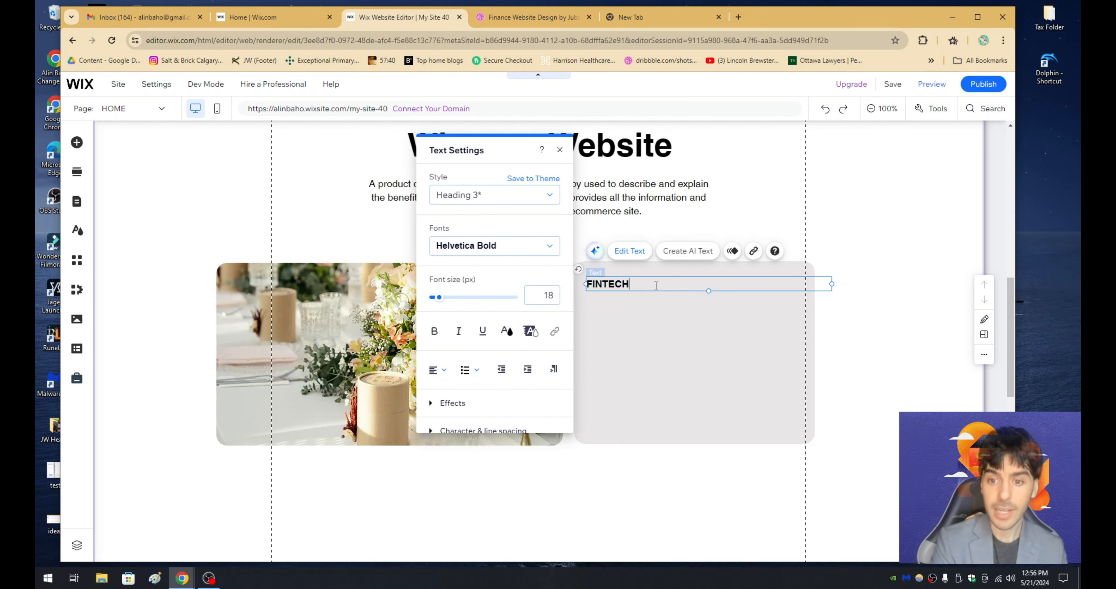
left_click(615, 313)
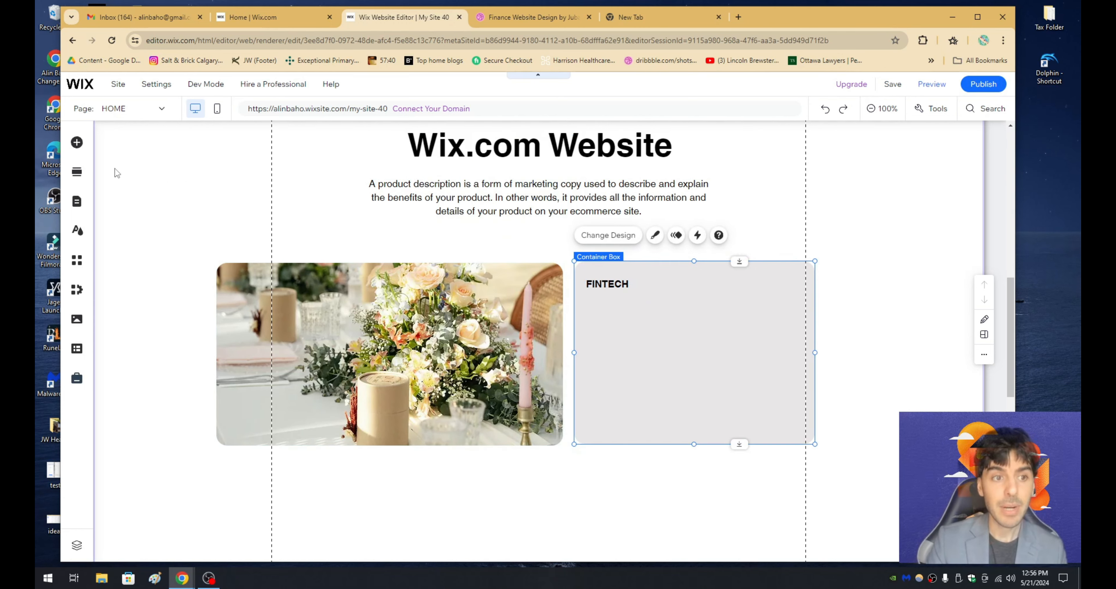
- Copy the large "Empowering Your Wix.com Website" heading and place the pasted copy below FINTECH in the gray box
left_click(476, 143)
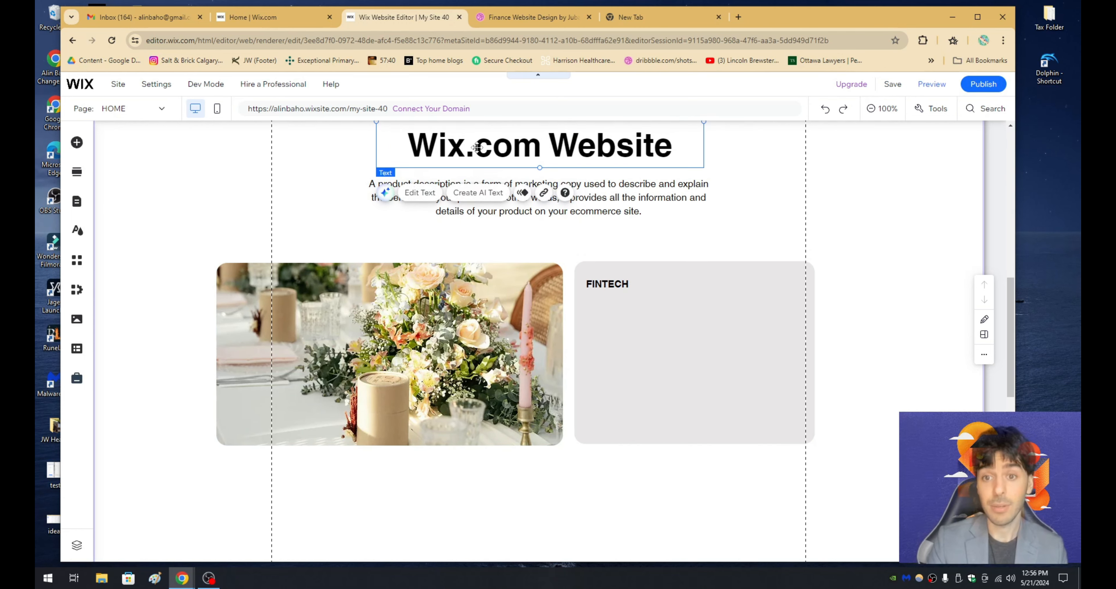
right_click(477, 147)
left_click(548, 292)
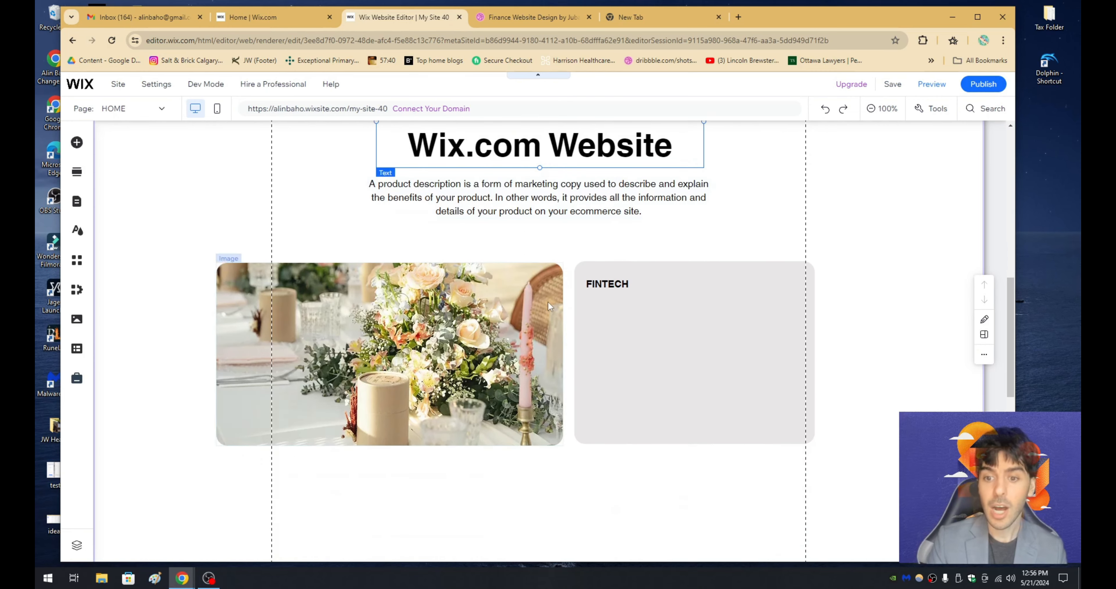
right_click(846, 313)
left_click(812, 343)
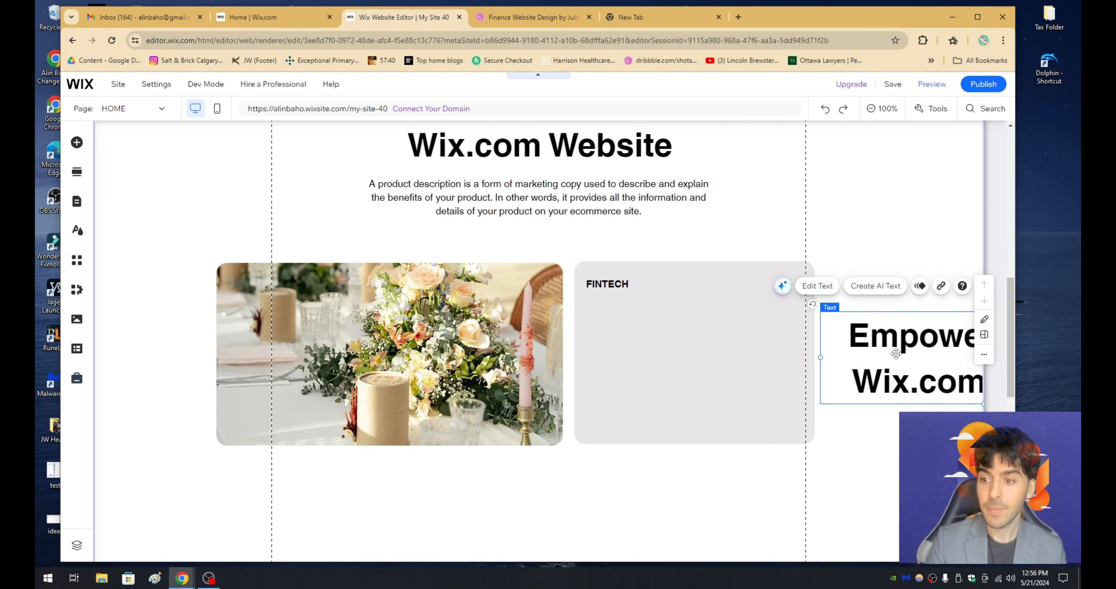
left_click_drag(895, 352, 661, 338)
- Format the copied heading at 20 px with left alignment, and narrow its text frame to fit within the gray box
double_click(686, 347)
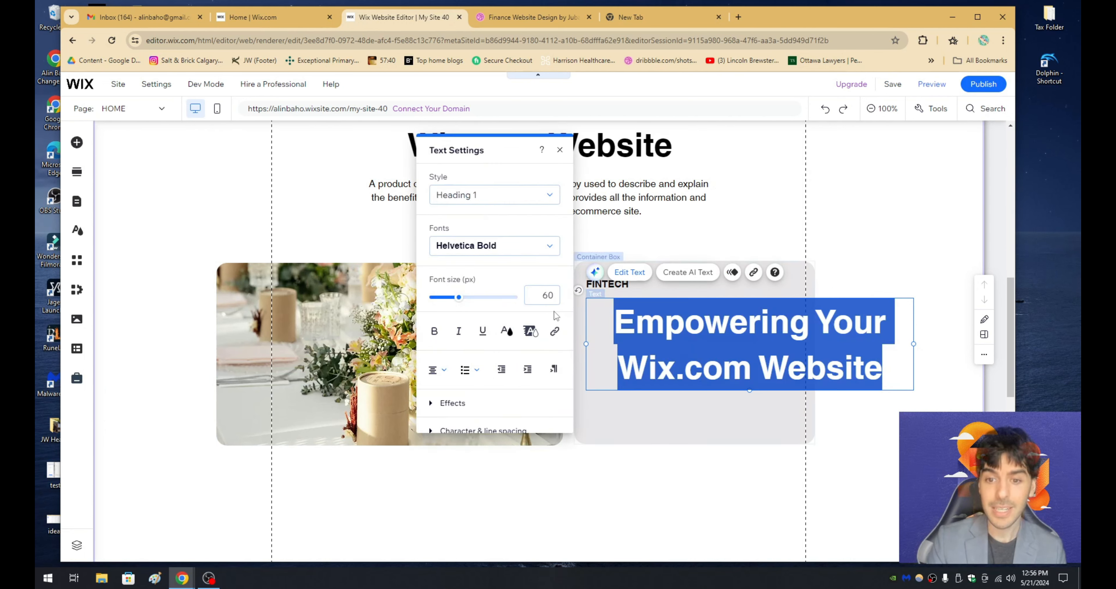
left_click(547, 298)
type("20")
key("Return")
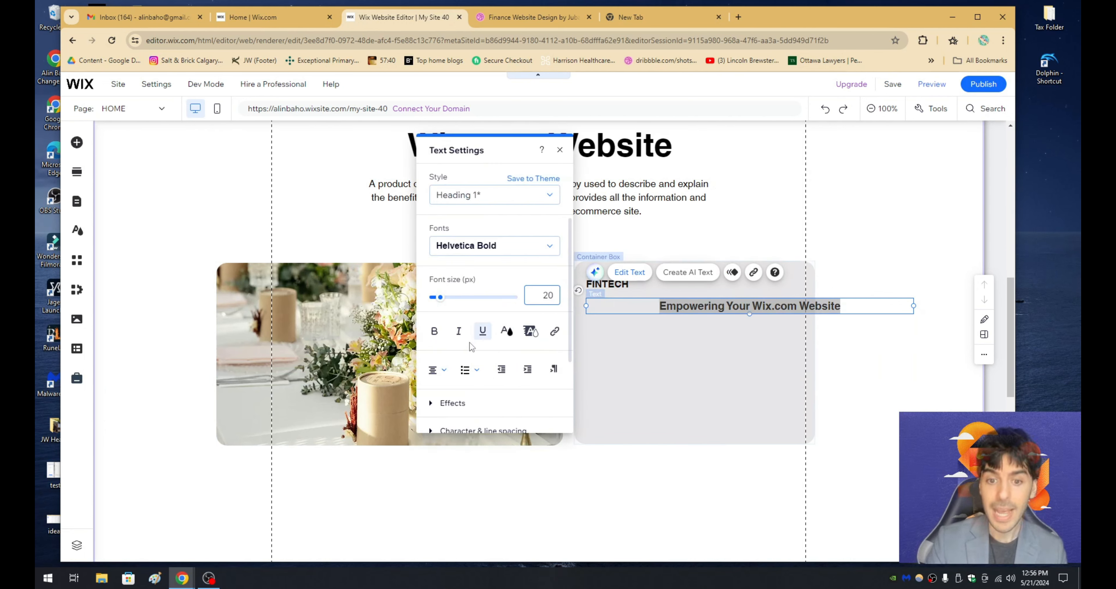
left_click(437, 369)
left_click(441, 375)
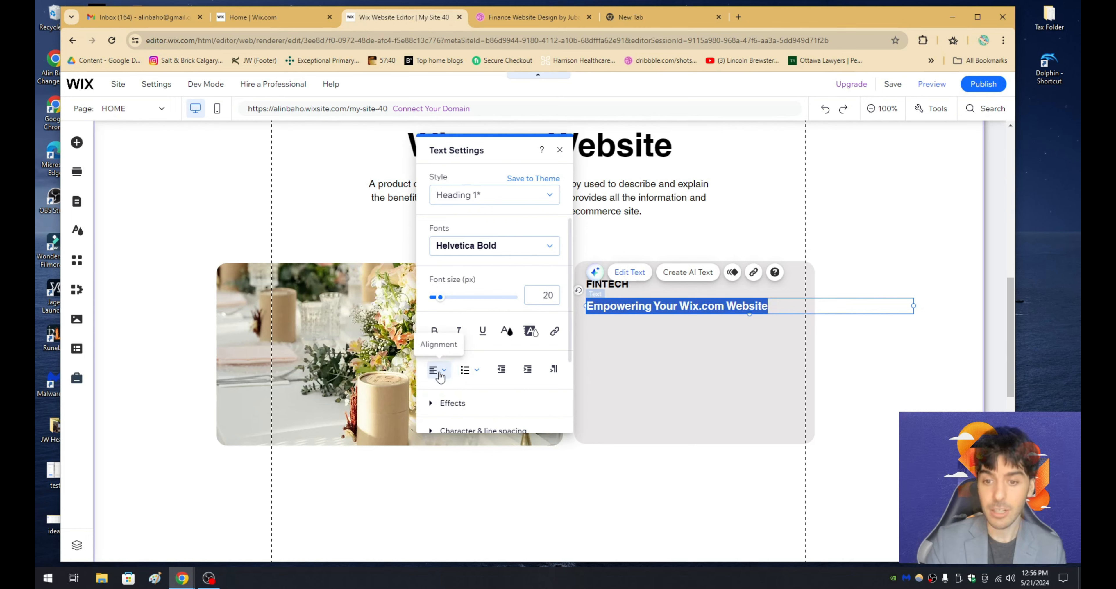
left_click(872, 348)
left_click(768, 306)
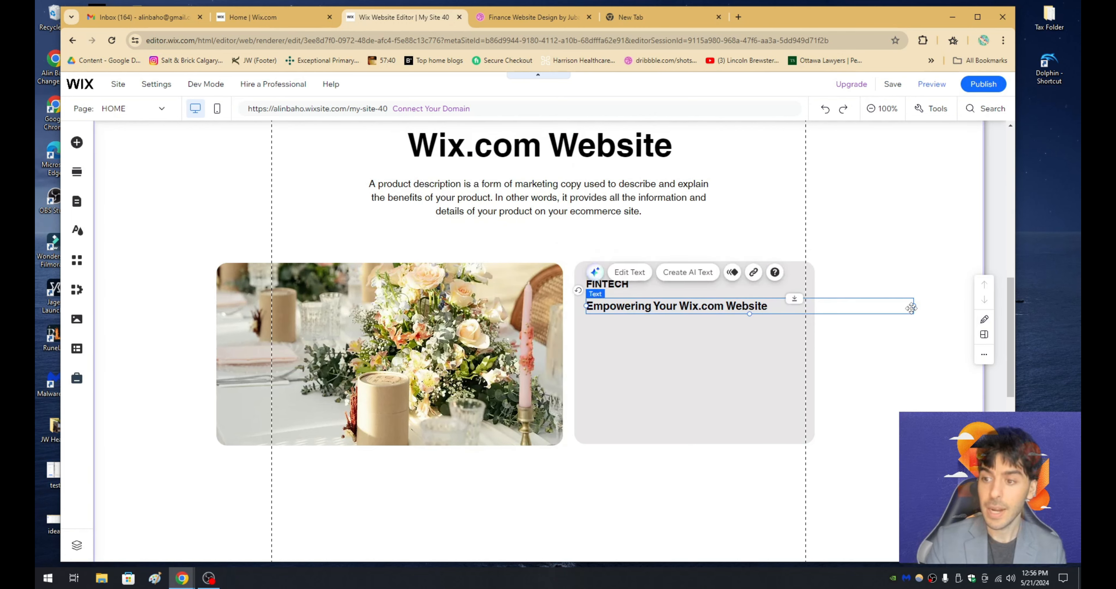
left_click_drag(911, 307, 797, 307)
- Copy the centered product description paragraph, place the copy below the heading in the gray box, and narrow its frame to fit the box
left_click(574, 201)
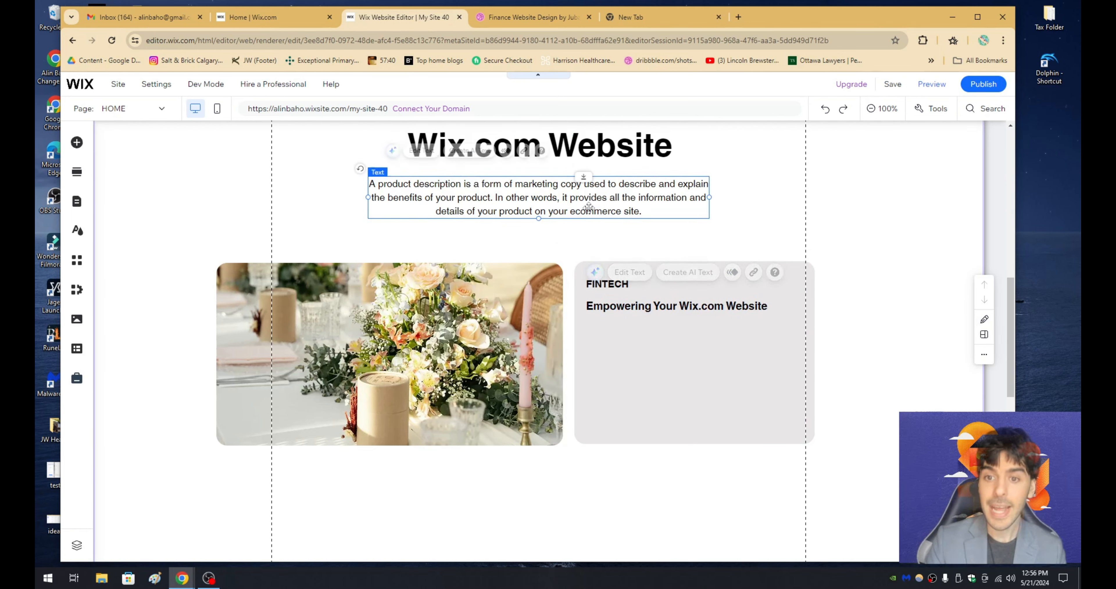
right_click(574, 202)
right_click(751, 222)
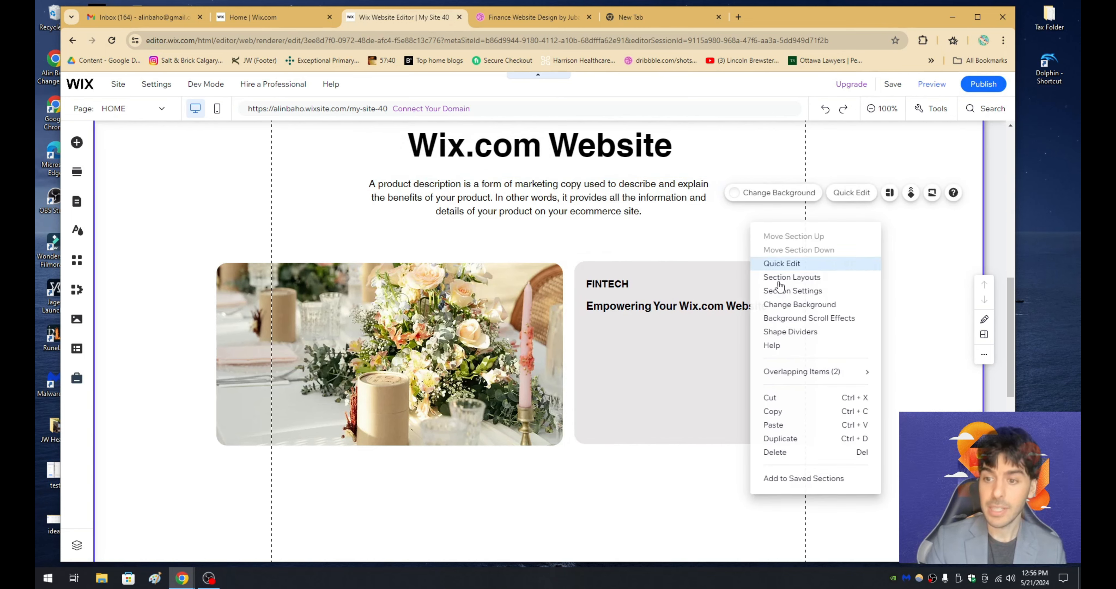
left_click(793, 417)
left_click_drag(866, 247, 684, 347)
left_click_drag(929, 343, 805, 345)
- Left-align the product description text inside the gray box
double_click(732, 357)
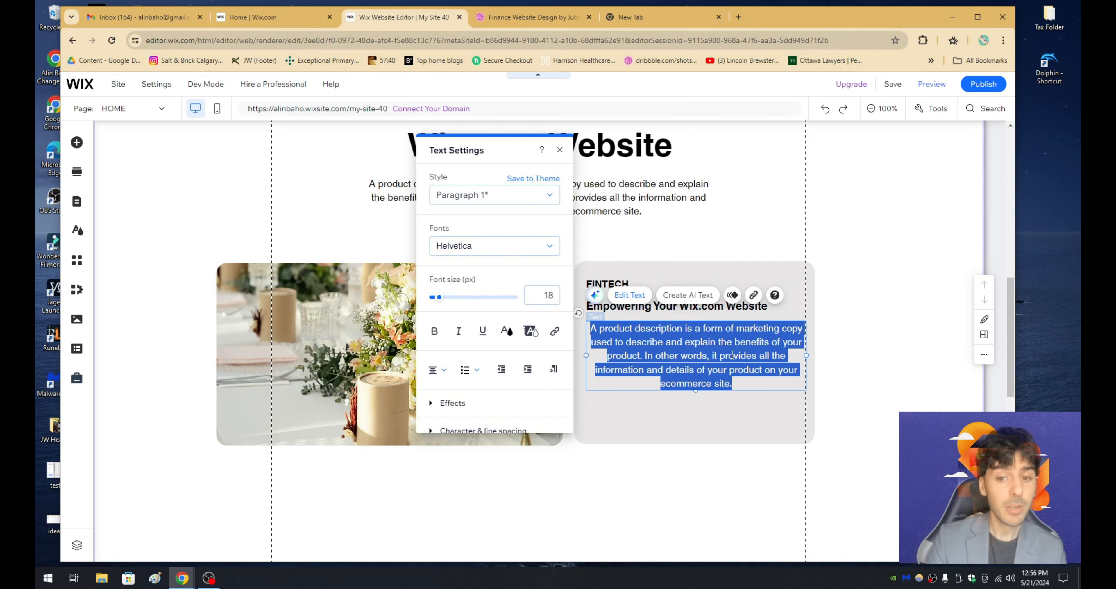
left_click(437, 369)
left_click(436, 353)
left_click(645, 404)
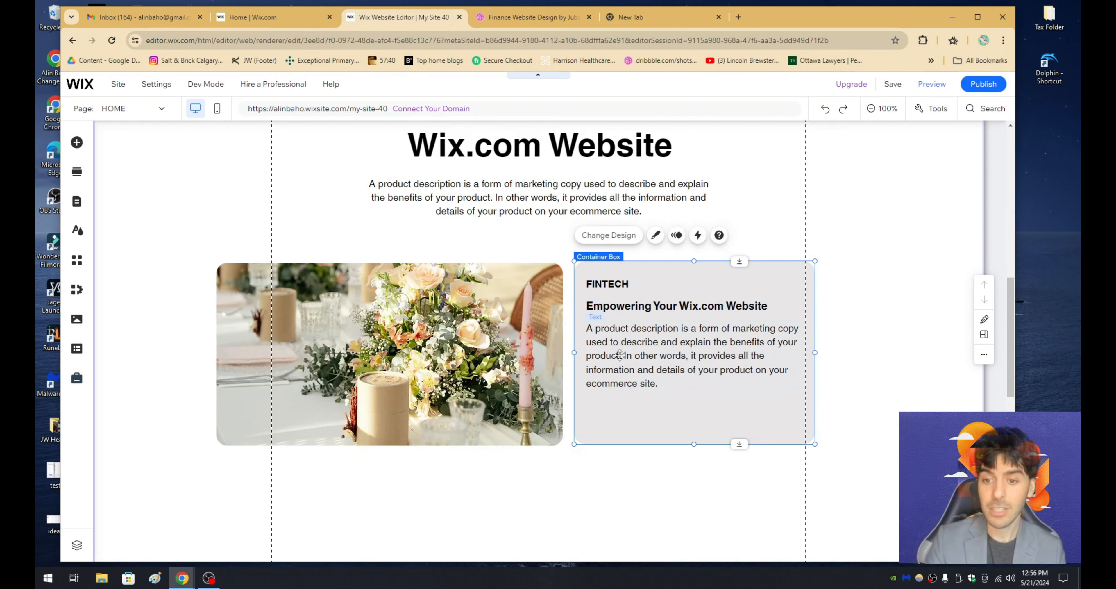
- Shorten the gray box's description by deleting everything after "benefits of your product." and narrow its text frame slightly
double_click(662, 359)
left_click(674, 384)
left_click_drag(675, 384, 624, 356)
key("BackSpace")
left_click(670, 412)
left_click(645, 334)
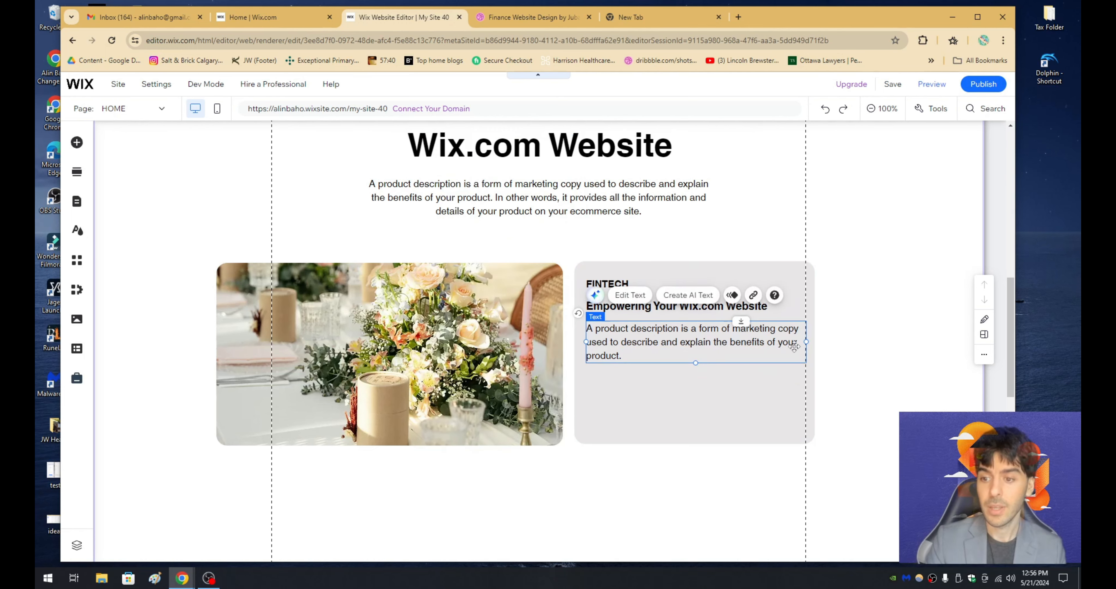
left_click_drag(798, 342, 783, 342)
- Switch to the Dribbble design and examine the Fintech card's text spacing and its button below the description
left_click(528, 19)
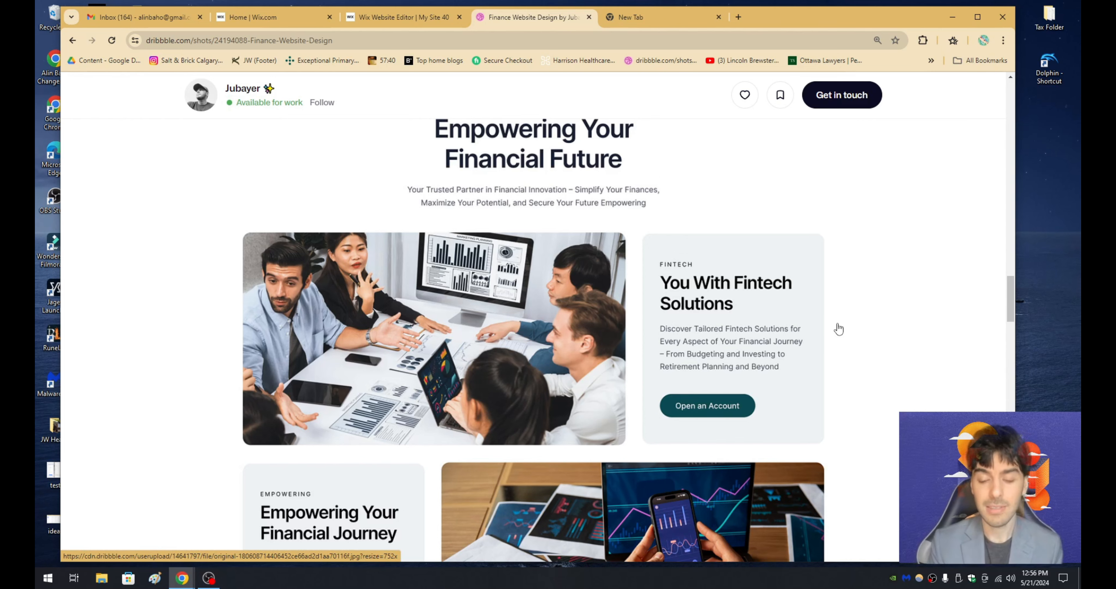
scroll(838, 329, "up", 2)
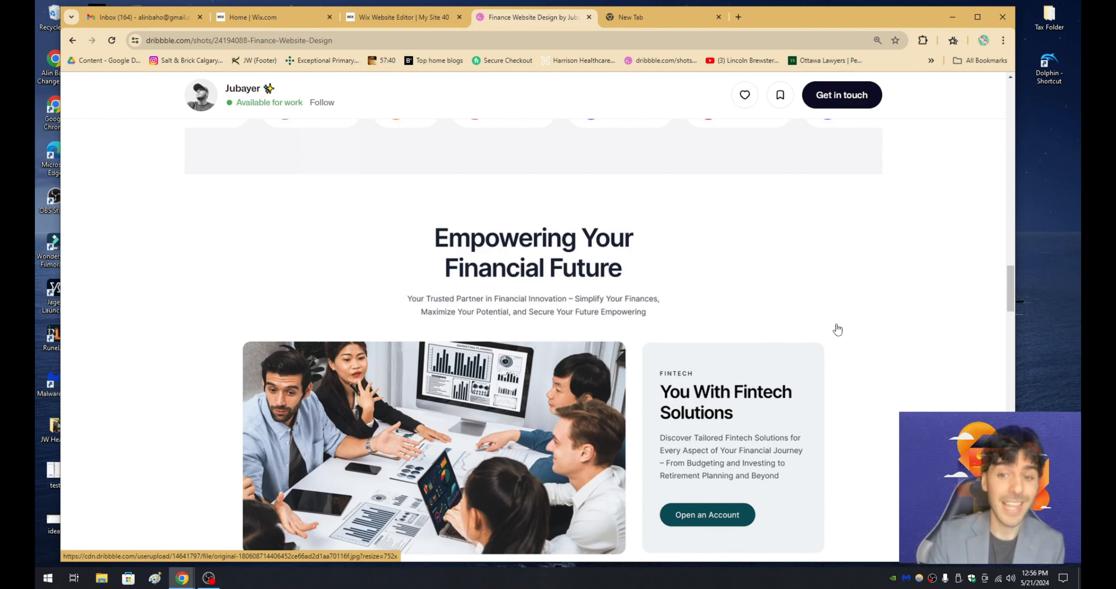
scroll(837, 329, "down", 1)
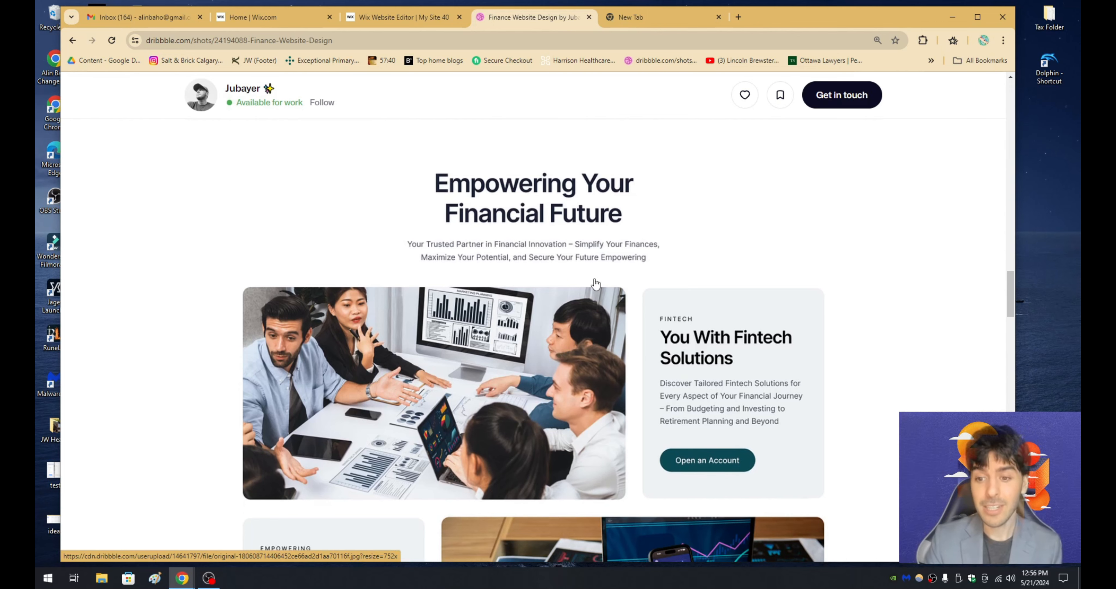
scroll(636, 285, "down", 1)
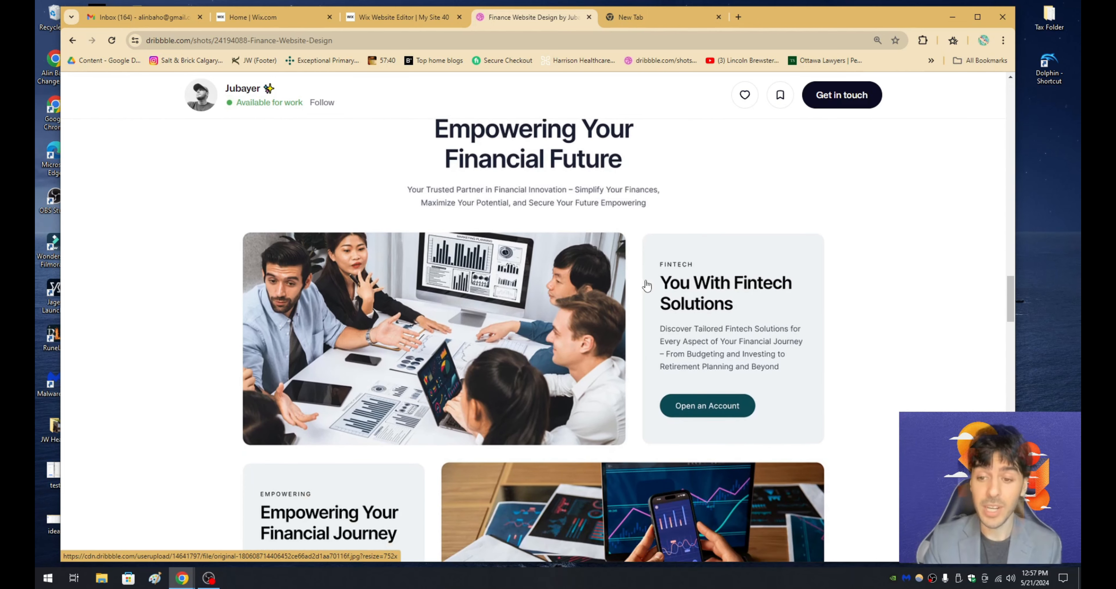
scroll(683, 344, "up", 2)
scroll(682, 340, "down", 1)
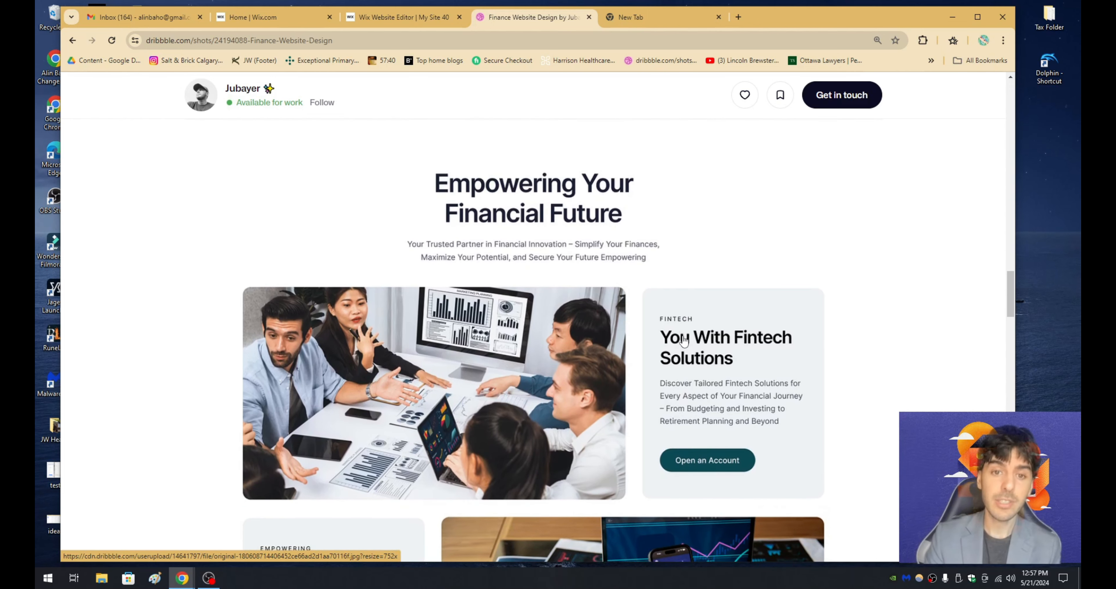
scroll(683, 340, "down", 2)
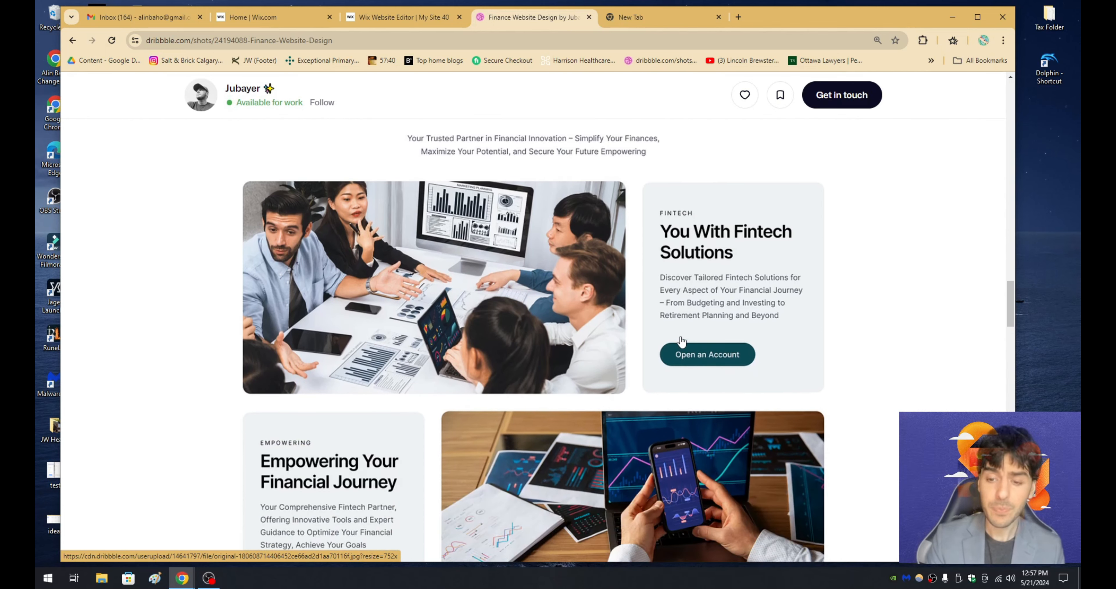
scroll(682, 341, "up", 2)
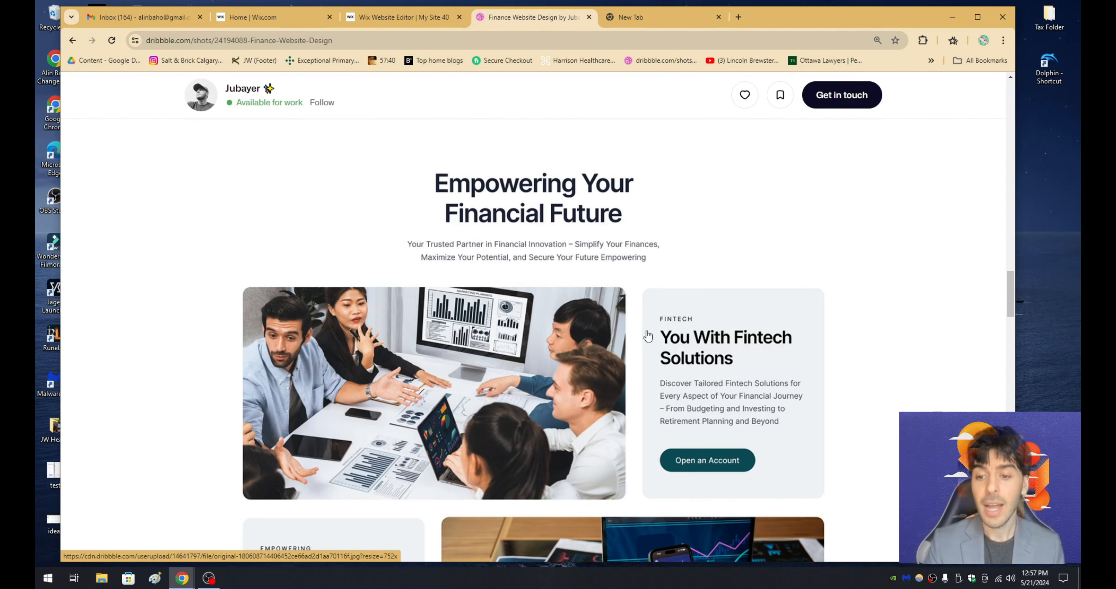
scroll(715, 364, "down", 1)
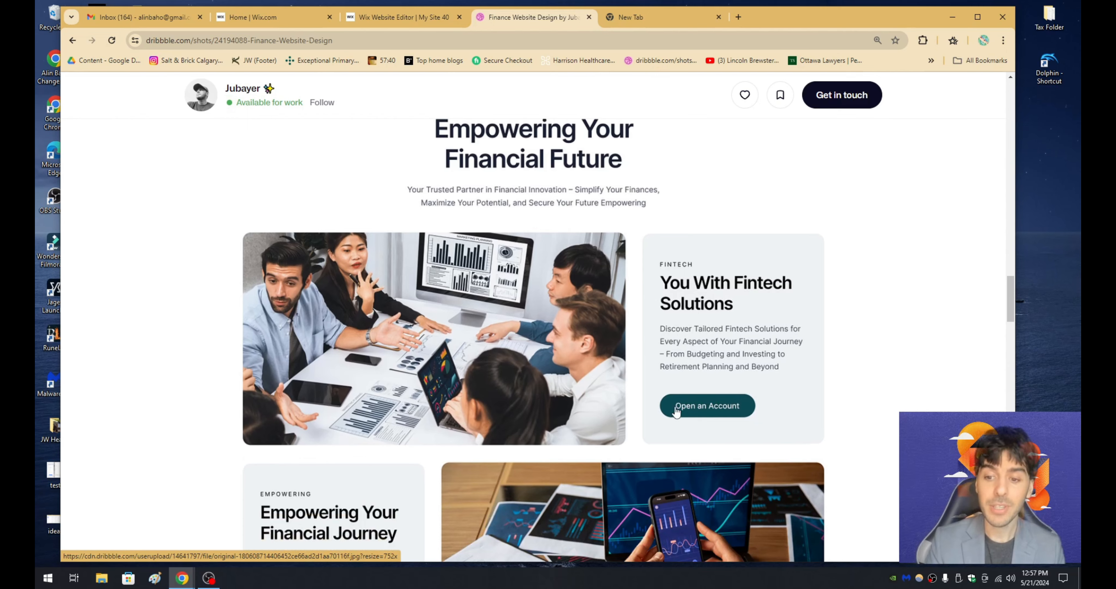
- Back in the Wix Editor, copy the hero's green "Call to Action" button and place the copy below the description in the gray box
left_click(401, 18)
scroll(340, 265, "up", 10)
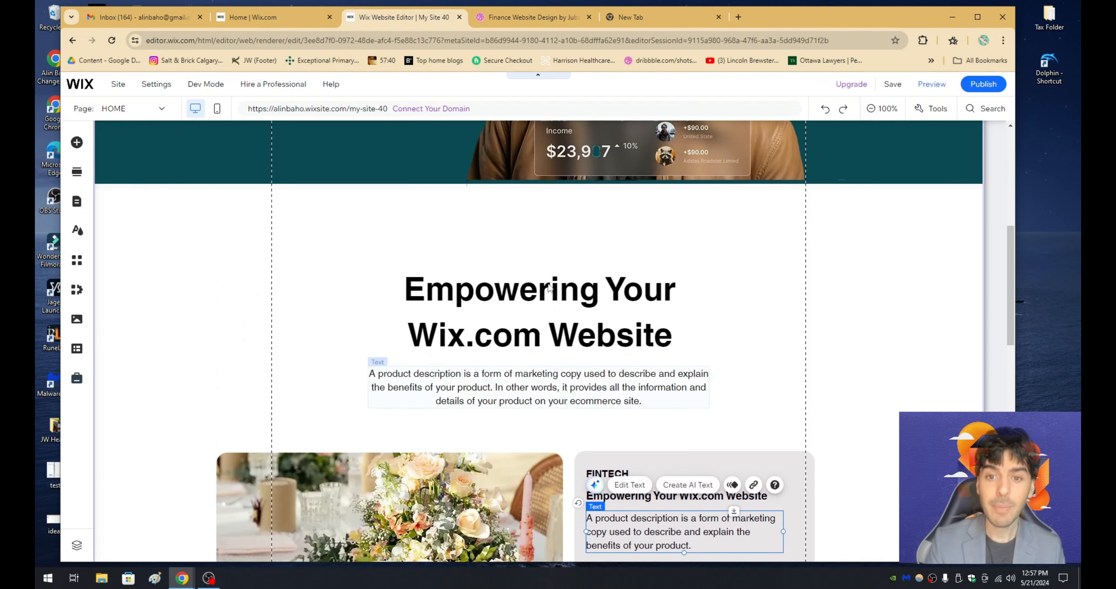
left_click(259, 282)
right_click(263, 284)
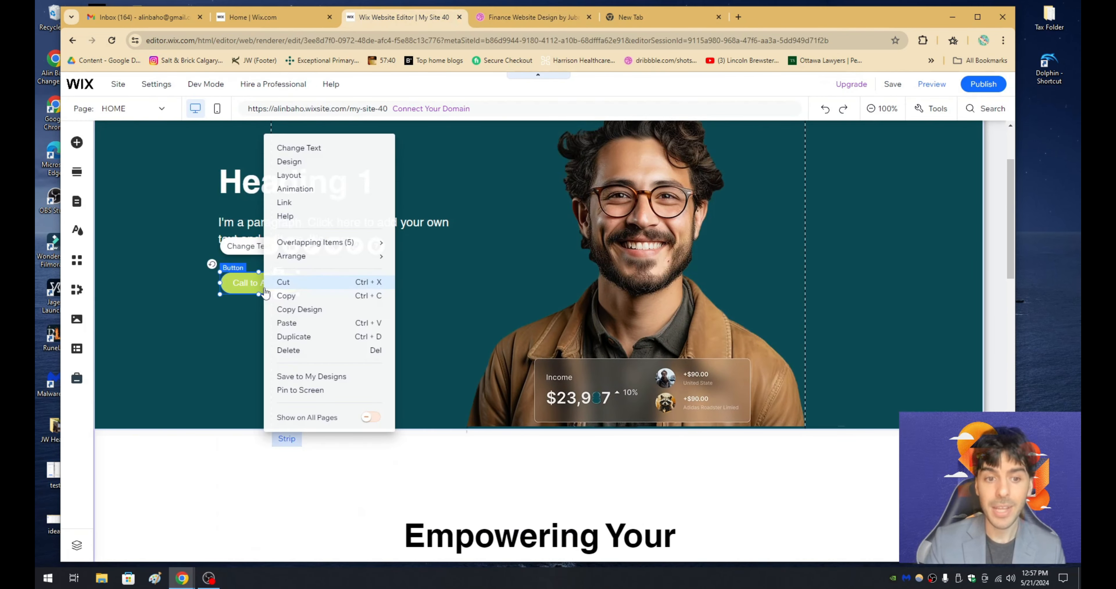
left_click(294, 298)
scroll(551, 318, "down", 8)
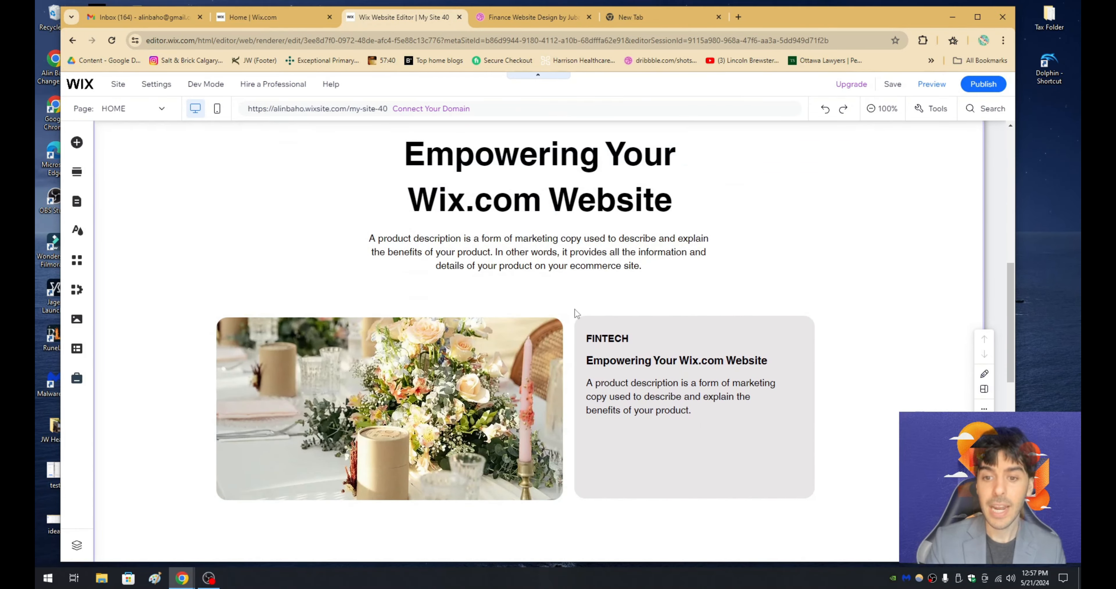
right_click(574, 308)
left_click(596, 337)
left_click_drag(605, 323, 606, 442)
left_click(756, 273)
- Duplicate the rounded flower photo and place the copy in a second row, right-aligned with the gray box above
scroll(758, 273, "down", 2)
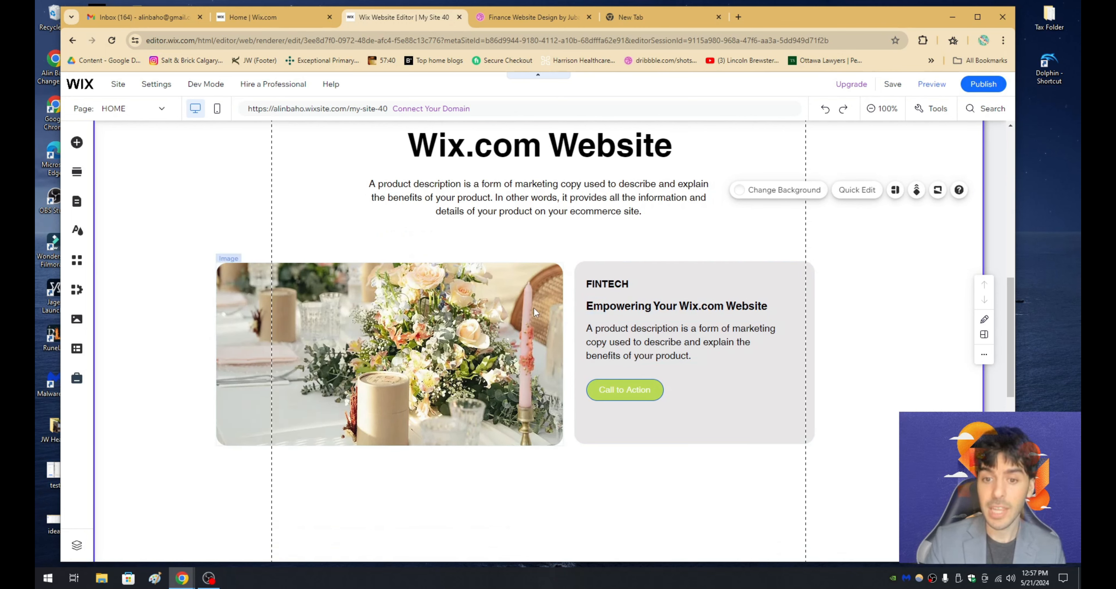
left_click(372, 318)
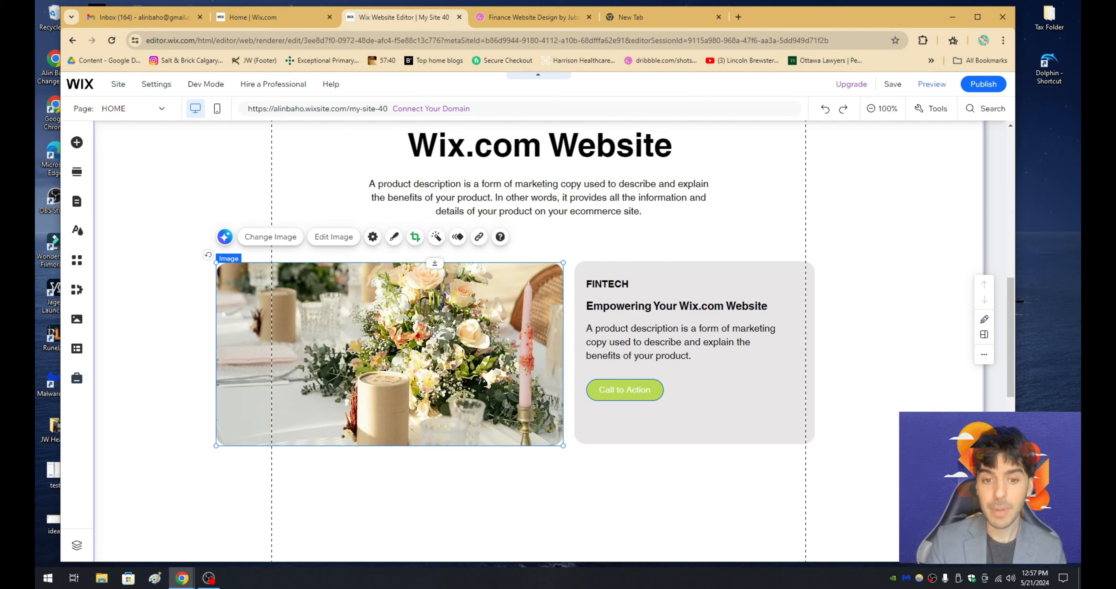
key("ctrl+v")
scroll(433, 312, "down", 2)
left_click_drag(433, 310, 671, 389)
- Copy the gray FINTECH card with its contents and place the copy in the second row, left of the duplicated photo
left_click(638, 320)
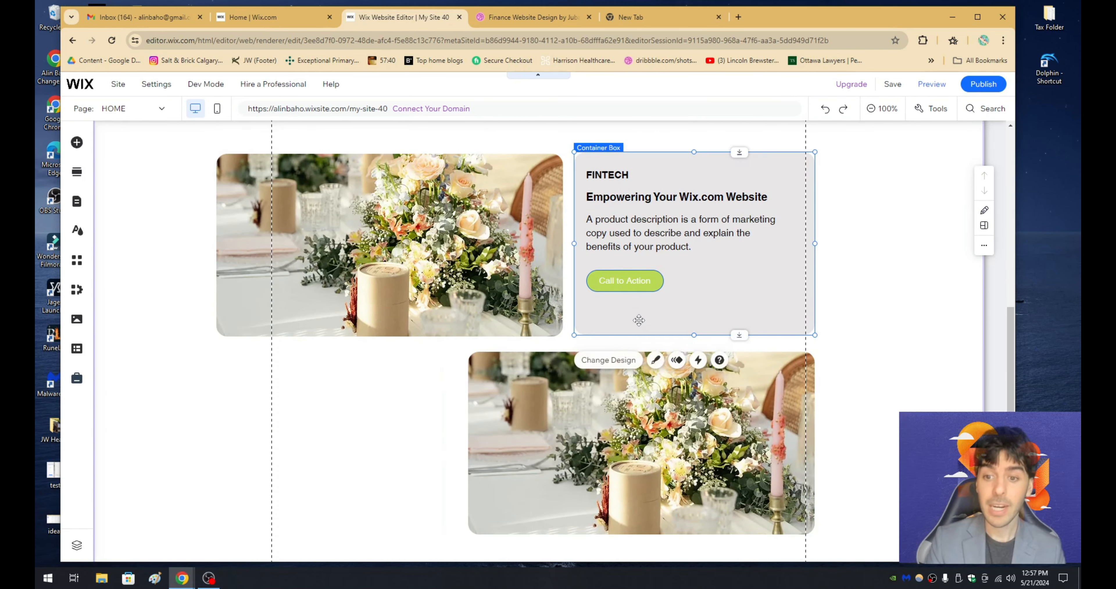
right_click(638, 320)
left_click(663, 288)
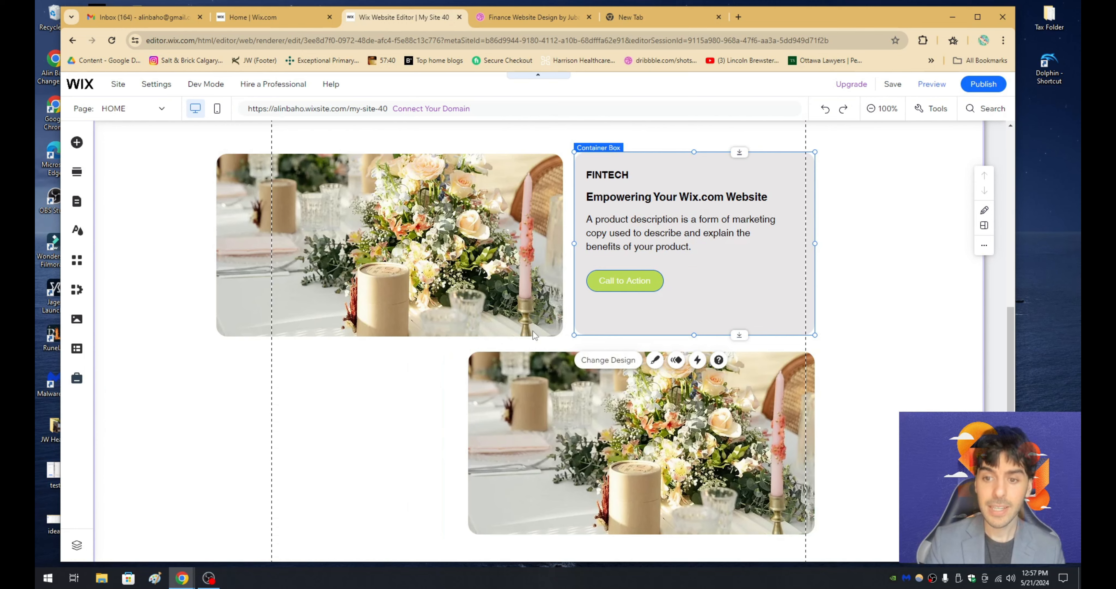
right_click(320, 431)
left_click(359, 363)
left_click_drag(462, 442, 341, 361)
left_click(159, 353)
- Review the two photo and card rows in the Wix Editor and compare them with the layout in the Dribbble design
scroll(159, 354, "up", 4)
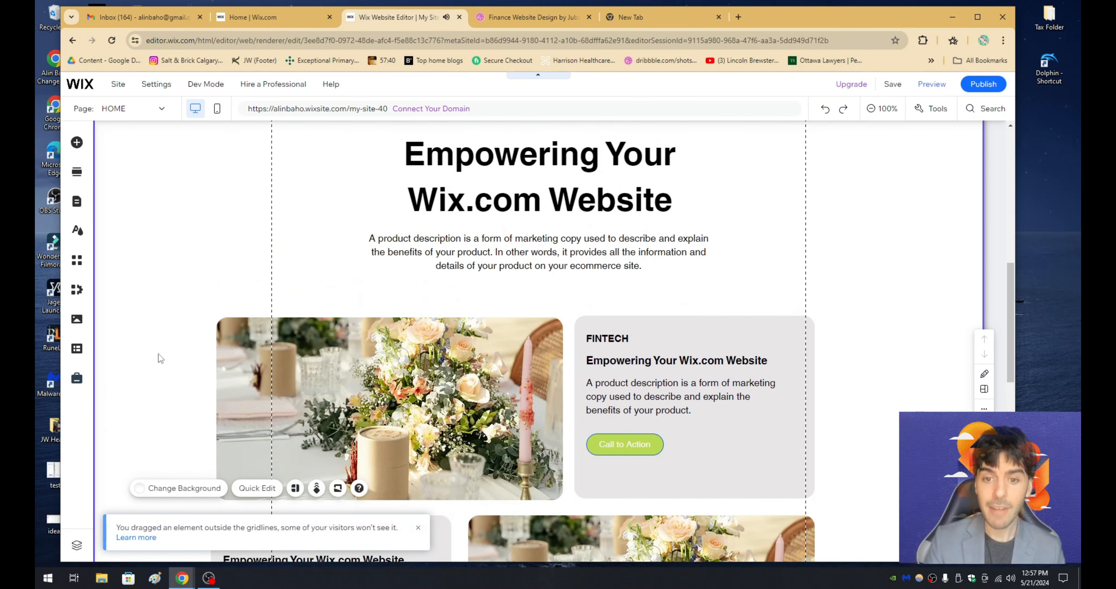
scroll(159, 353, "down", 5)
scroll(159, 353, "up", 3)
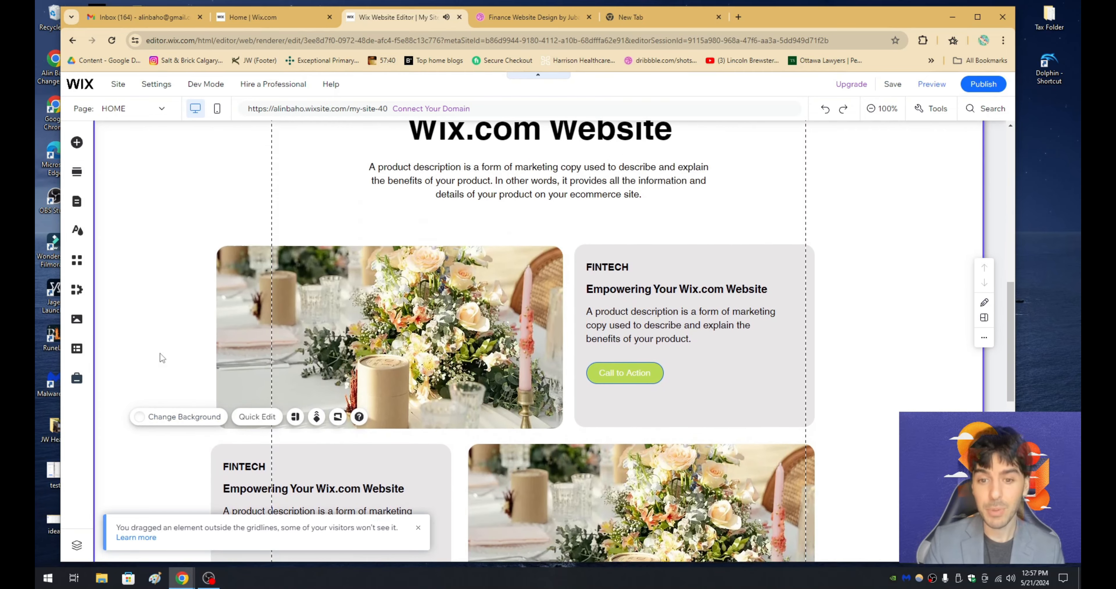
scroll(160, 355, "up", 2)
left_click(504, 19)
scroll(488, 220, "down", 1)
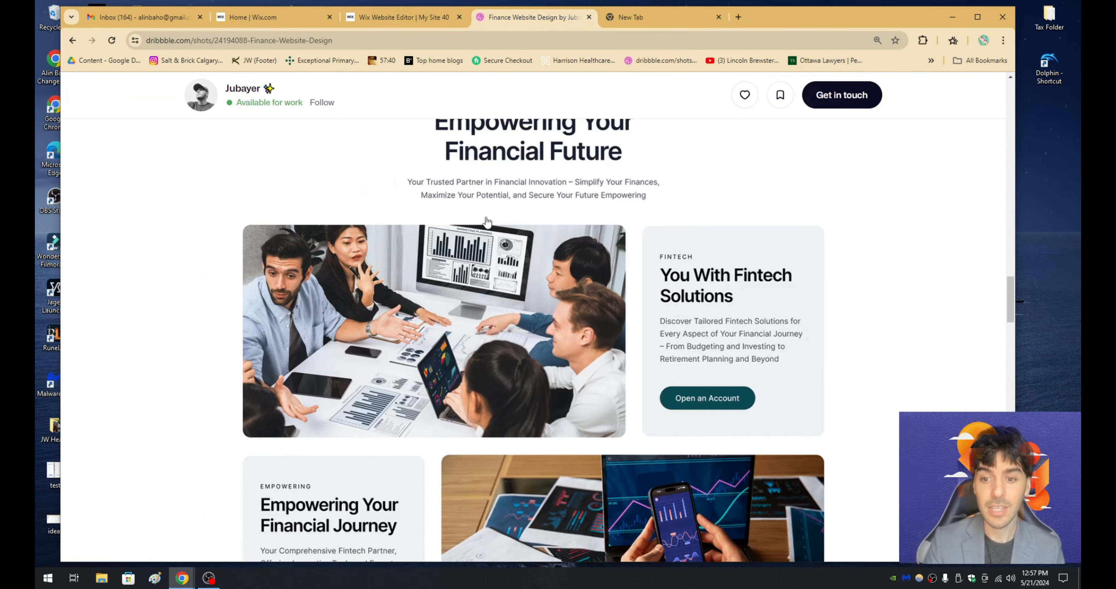
scroll(487, 221, "down", 3)
left_click(414, 20)
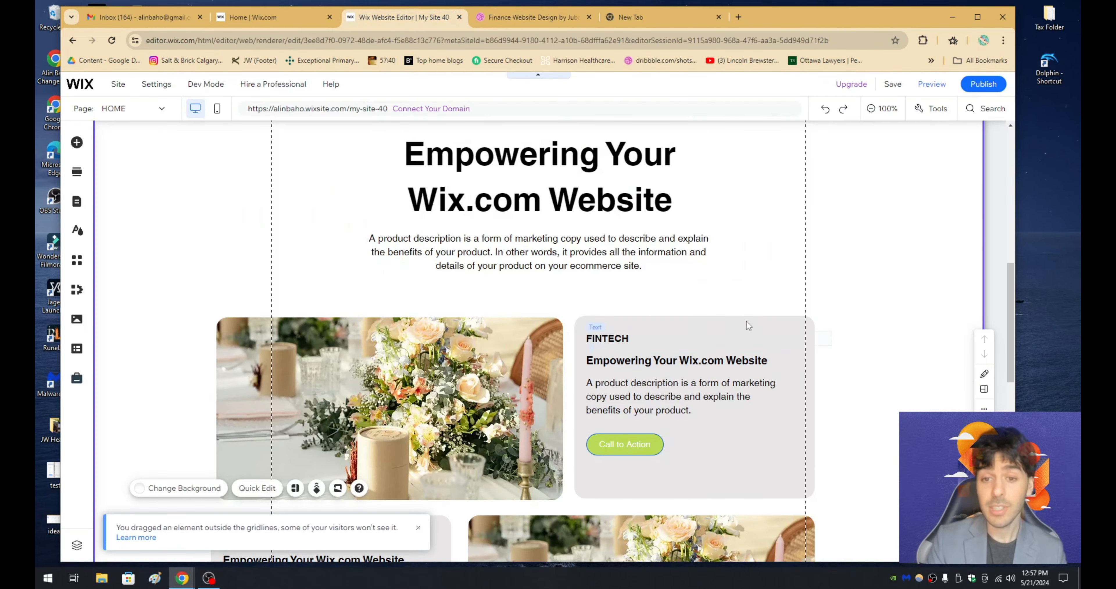
scroll(860, 289, "up", 1)
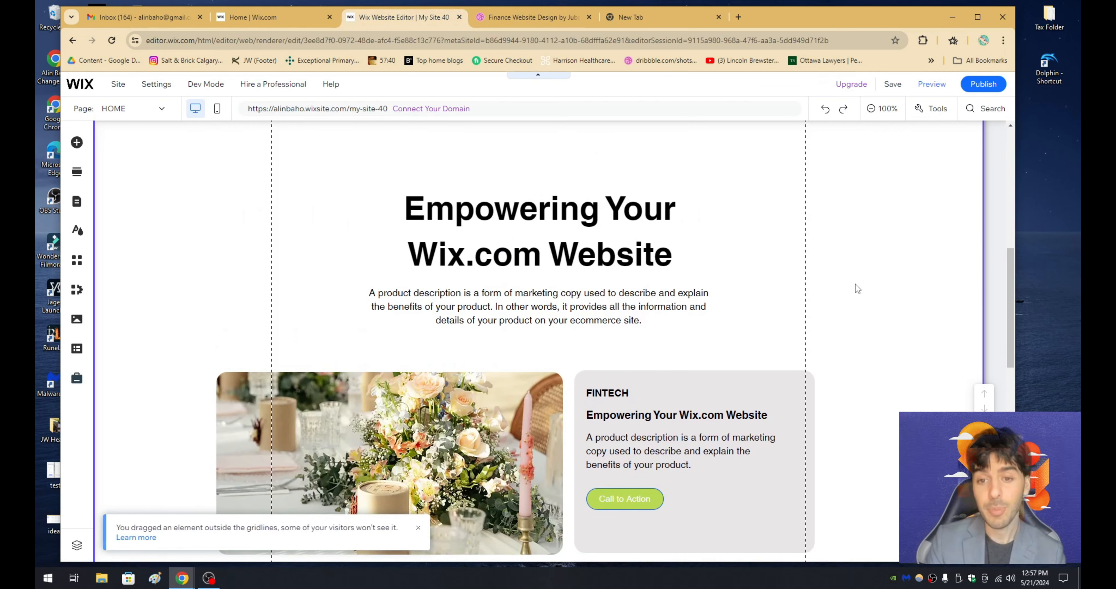
scroll(855, 283, "down", 2)
scroll(855, 284, "down", 1)
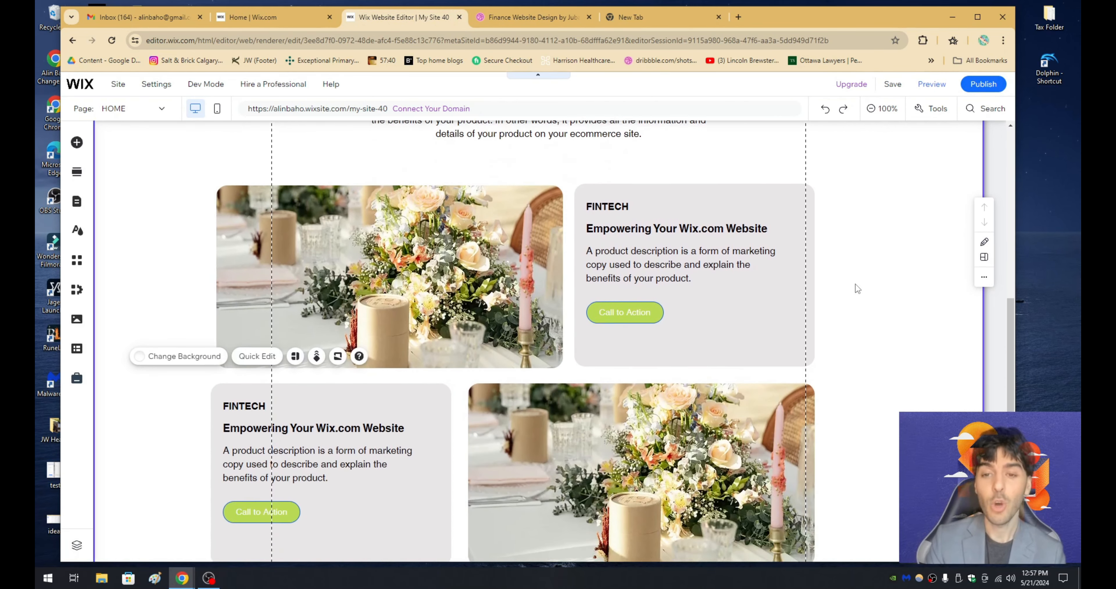
scroll(855, 284, "down", 1)
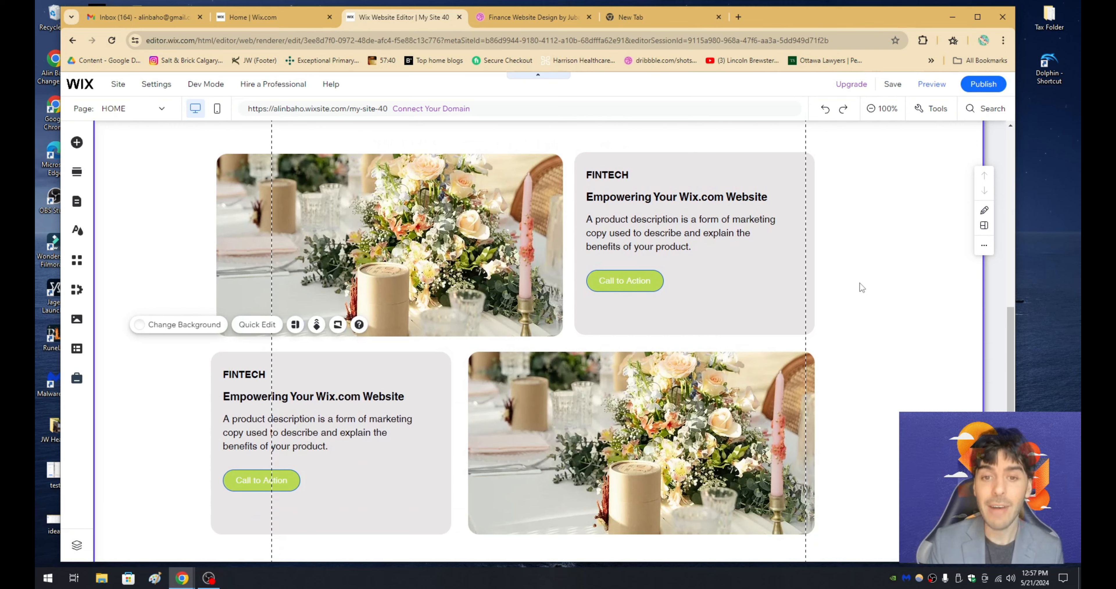
- Switch to the Dribbble design and examine the "How FinFuse Work To Serve You Better" section below the card rows
left_click(518, 20)
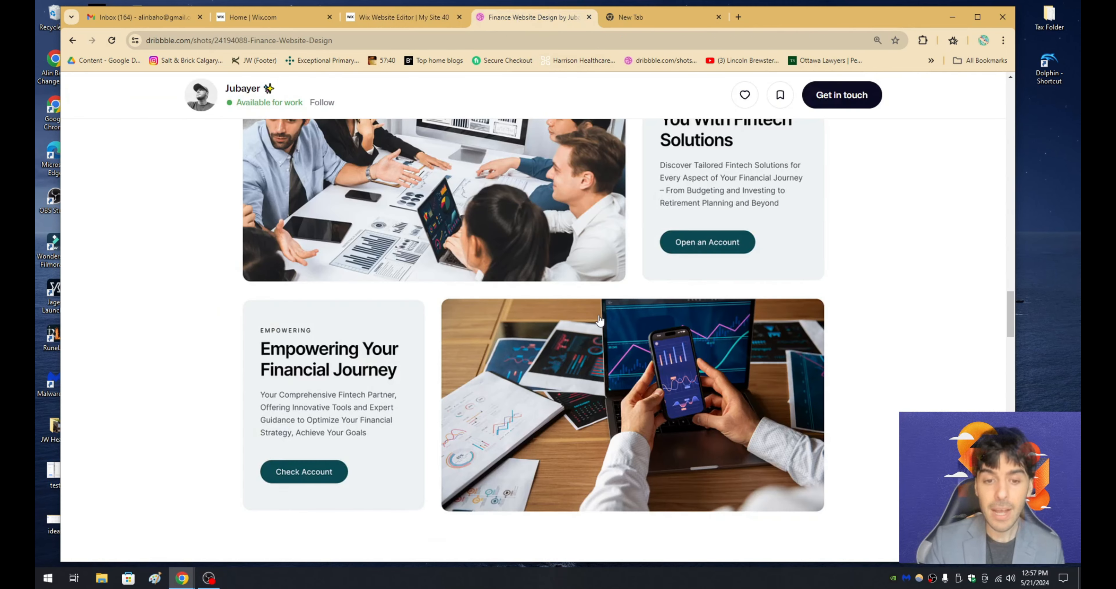
scroll(600, 320, "down", 8)
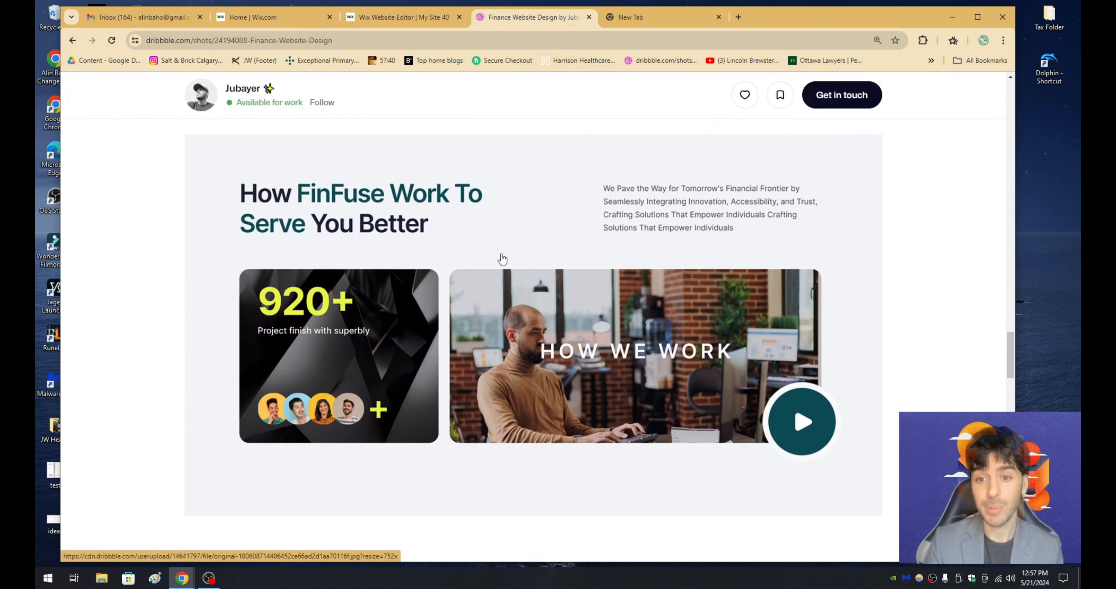
scroll(502, 259, "up", 1)
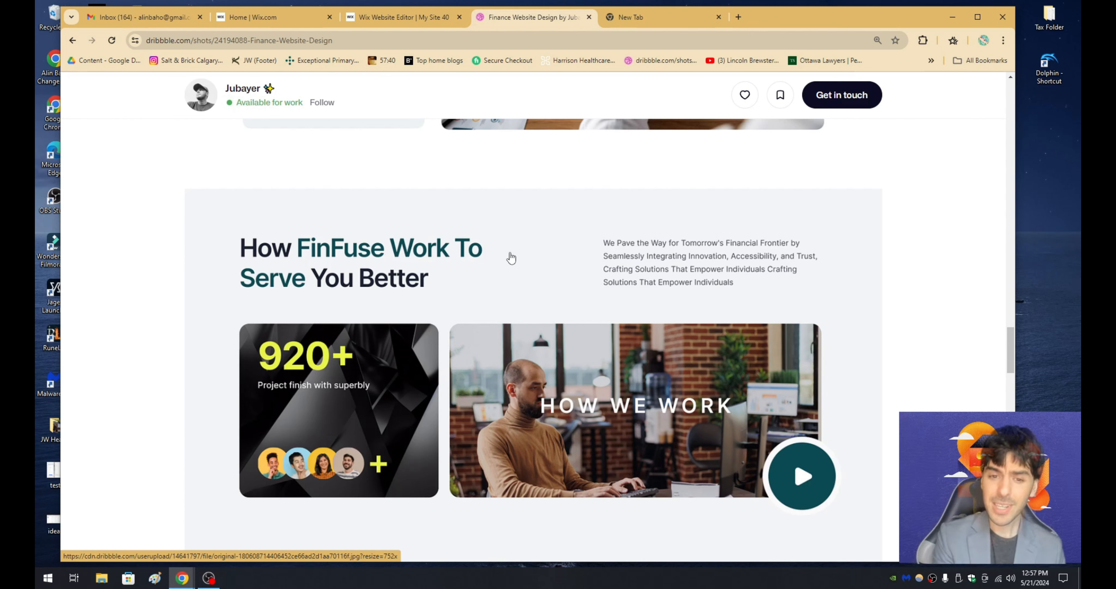
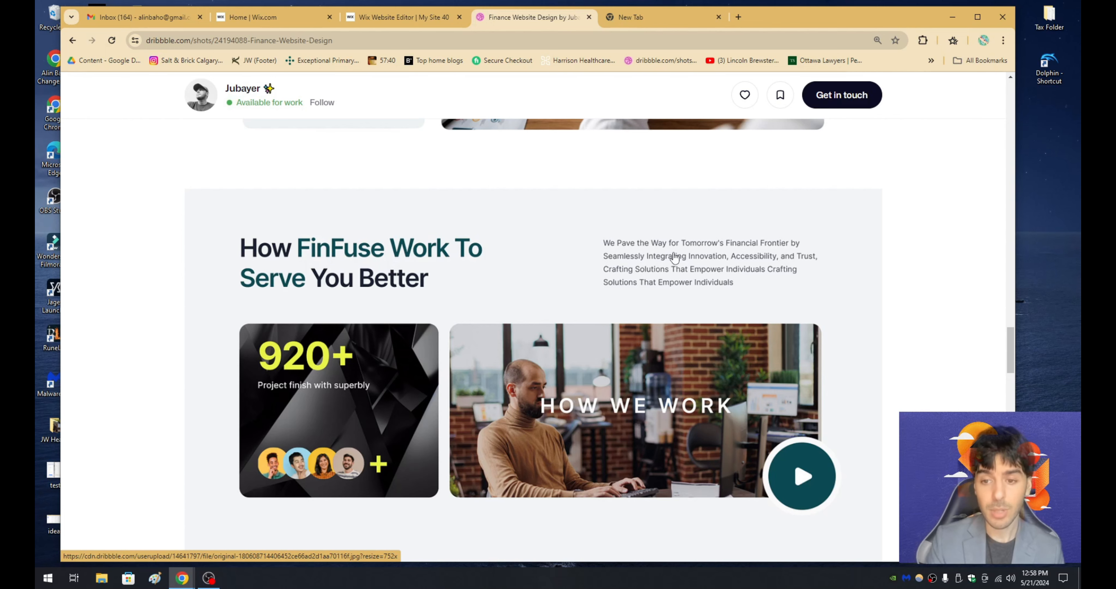
- Compare the "How FinFuse Work To Serve You Better" section in the Dribbble design with the empty area below the card rows in the Wix Editor
scroll(673, 257, "down", 1)
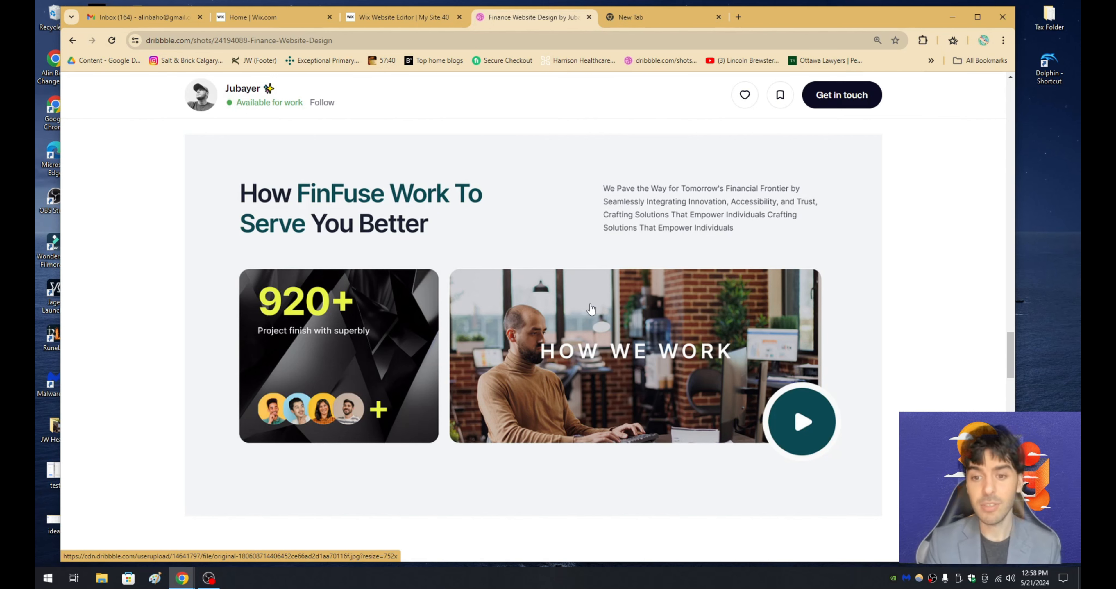
scroll(426, 353, "up", 1)
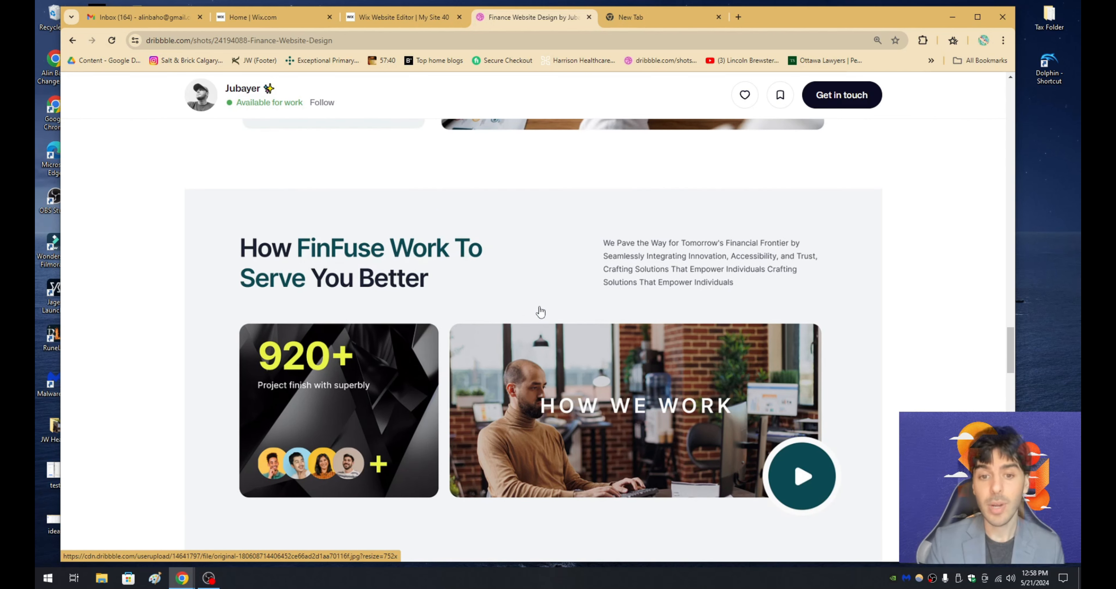
scroll(440, 279, "down", 1)
scroll(455, 279, "up", 1)
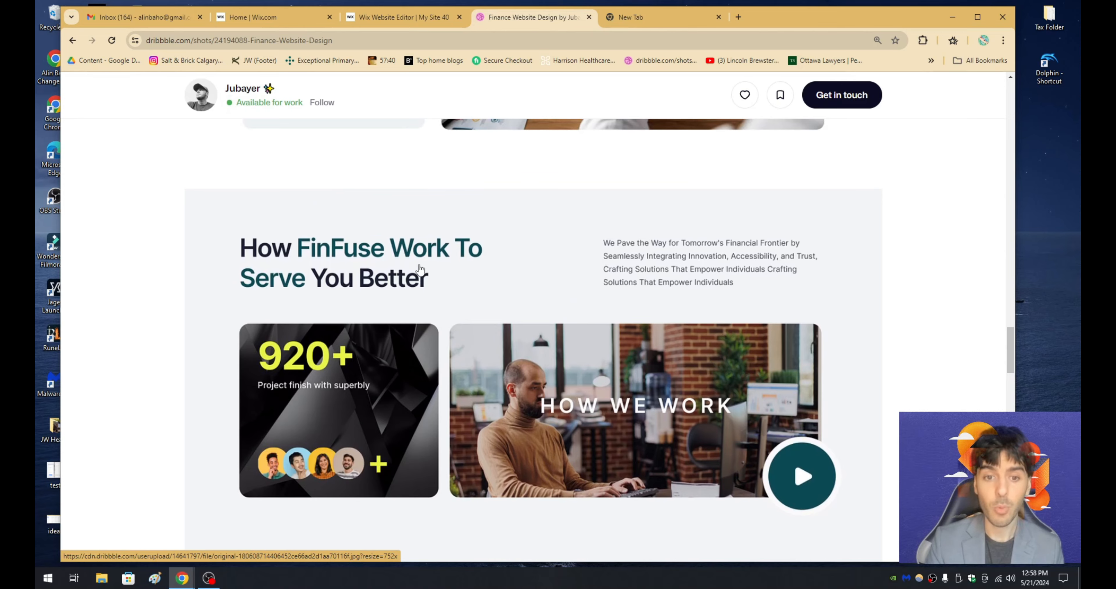
left_click(392, 17)
scroll(460, 271, "down", 6)
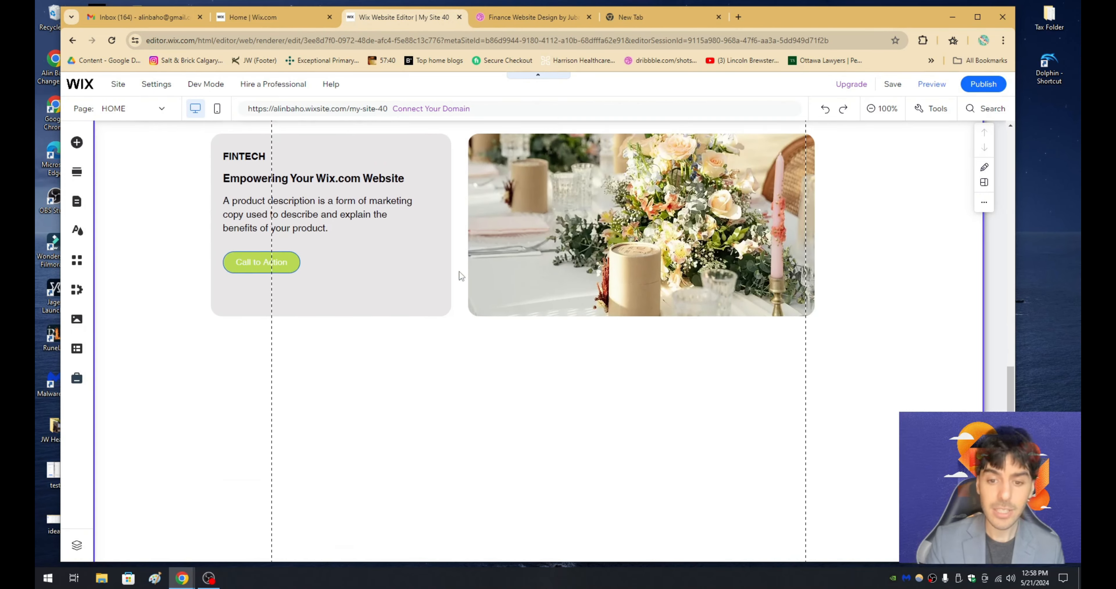
scroll(715, 452, "up", 2)
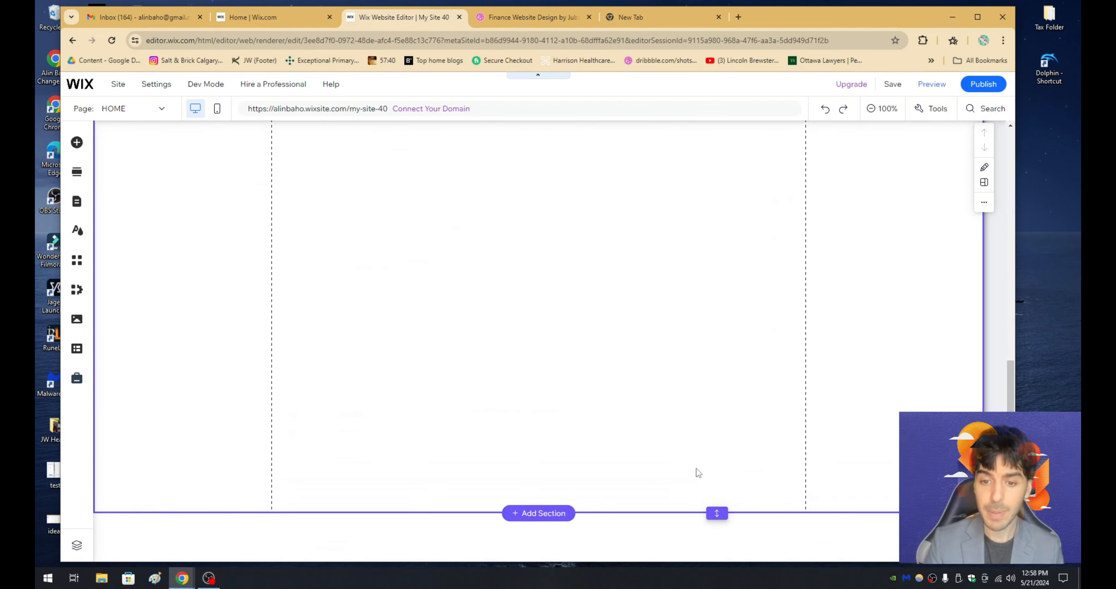
scroll(596, 366, "up", 7)
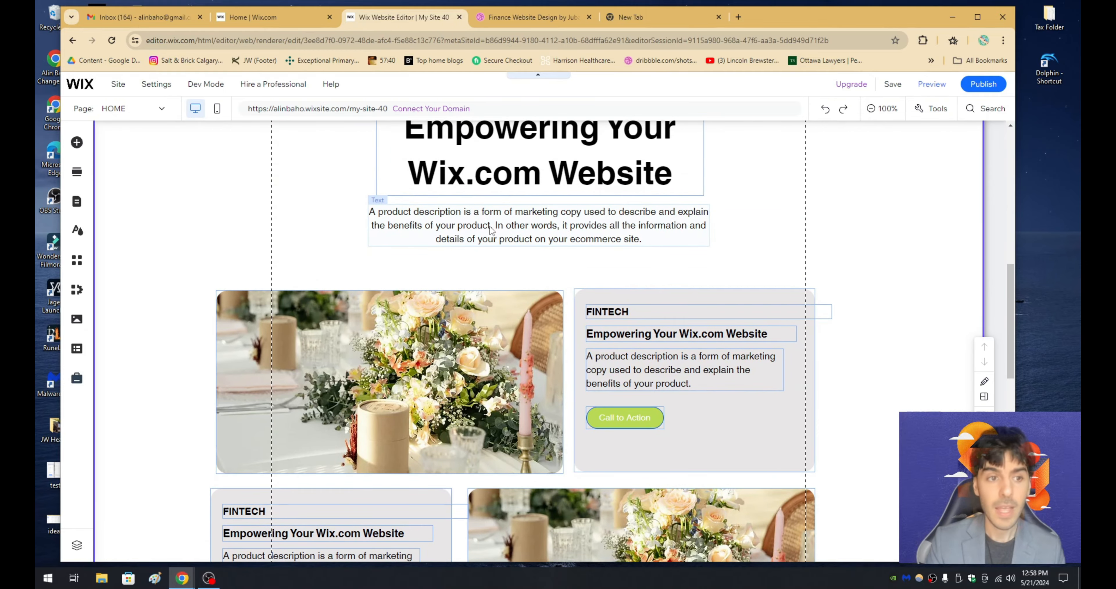
- Add a Heading 1 text below the second card row, left-aligned with the gray card, reading "My Stunning Wix Homepage Layout"
left_click(82, 145)
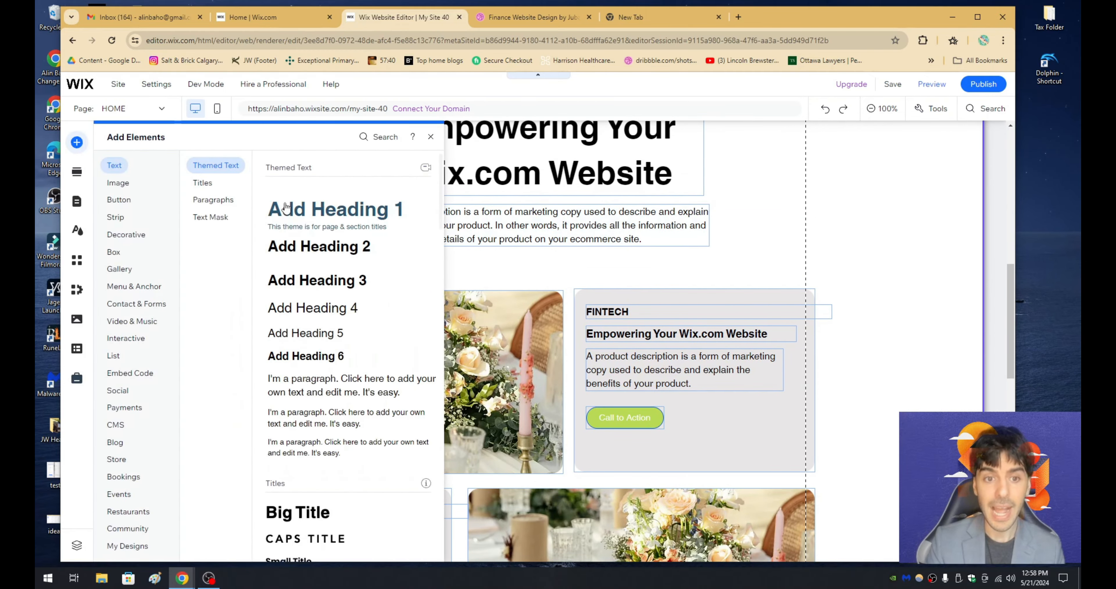
left_click_drag(312, 209, 246, 229)
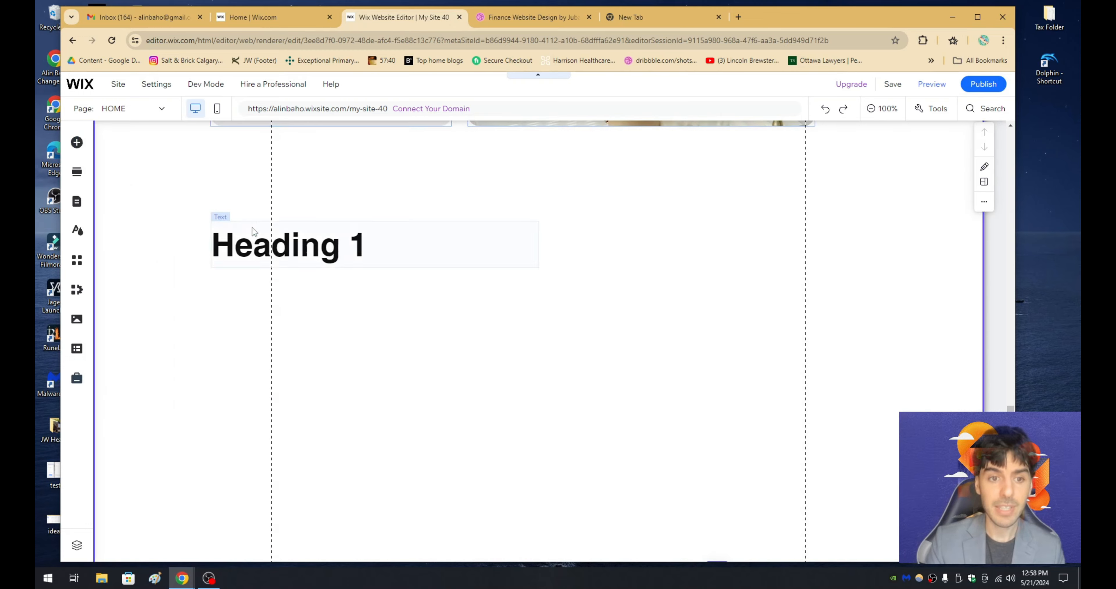
left_click(533, 17)
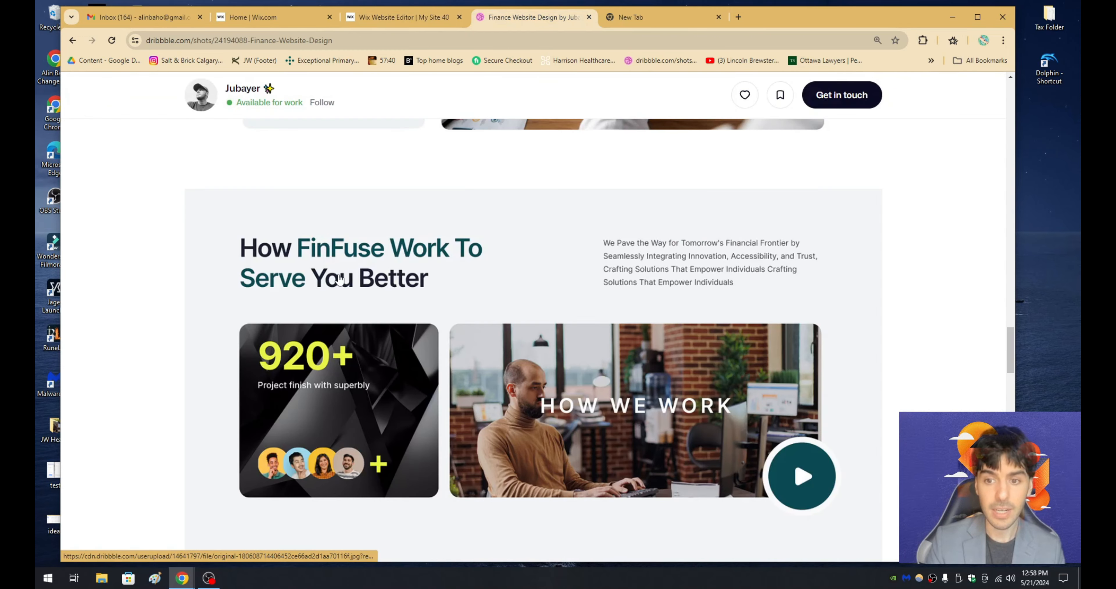
left_click(390, 17)
double_click(358, 408)
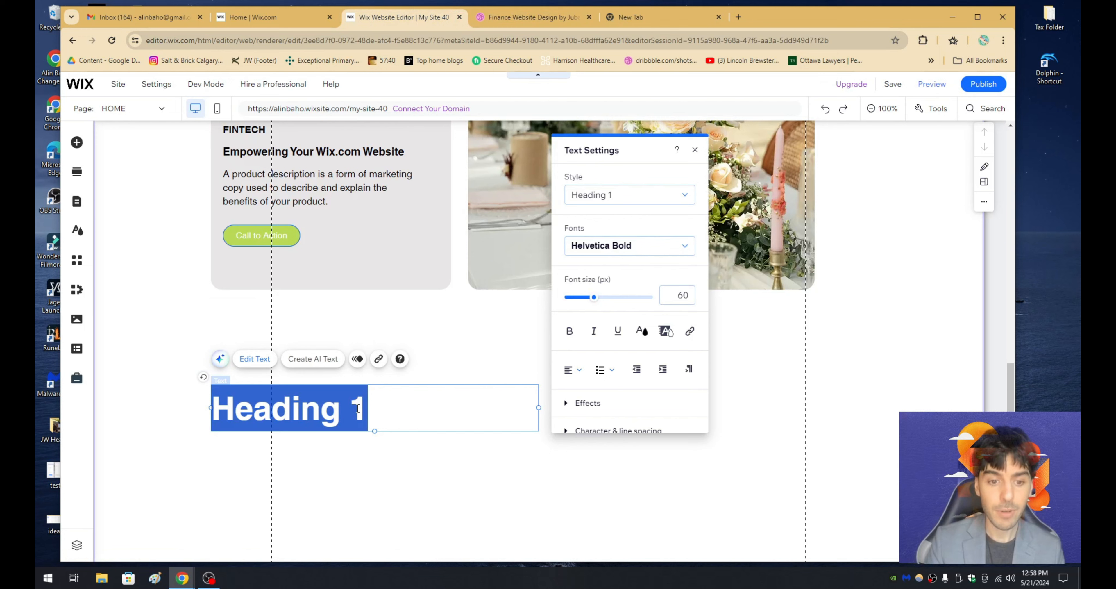
type("My Stunning Ho")
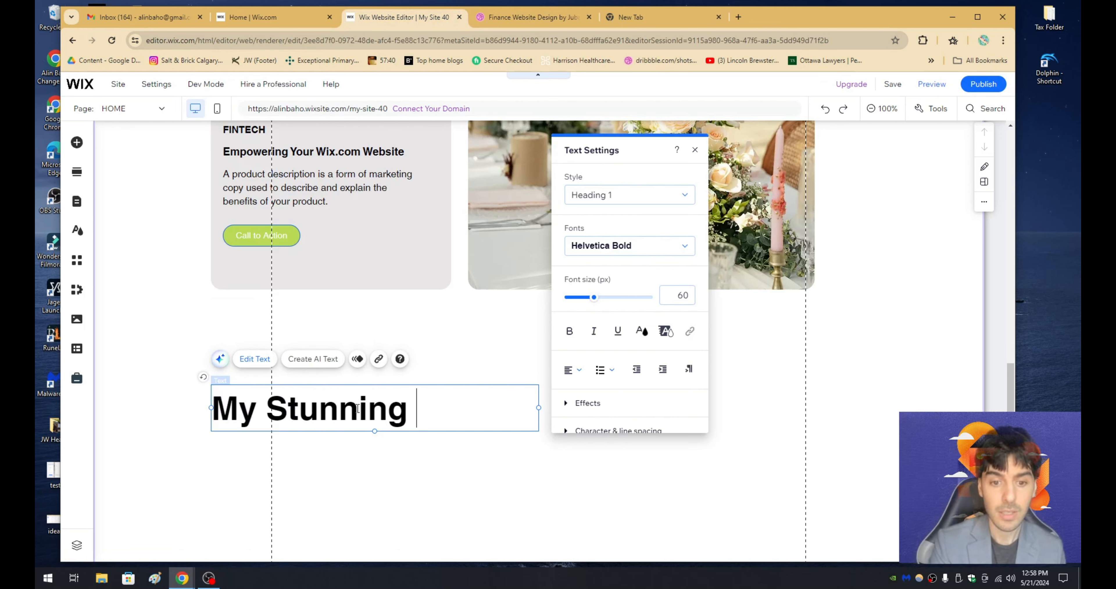
key("BackSpace")
key("BackSpace")
type("Wix Homepa")
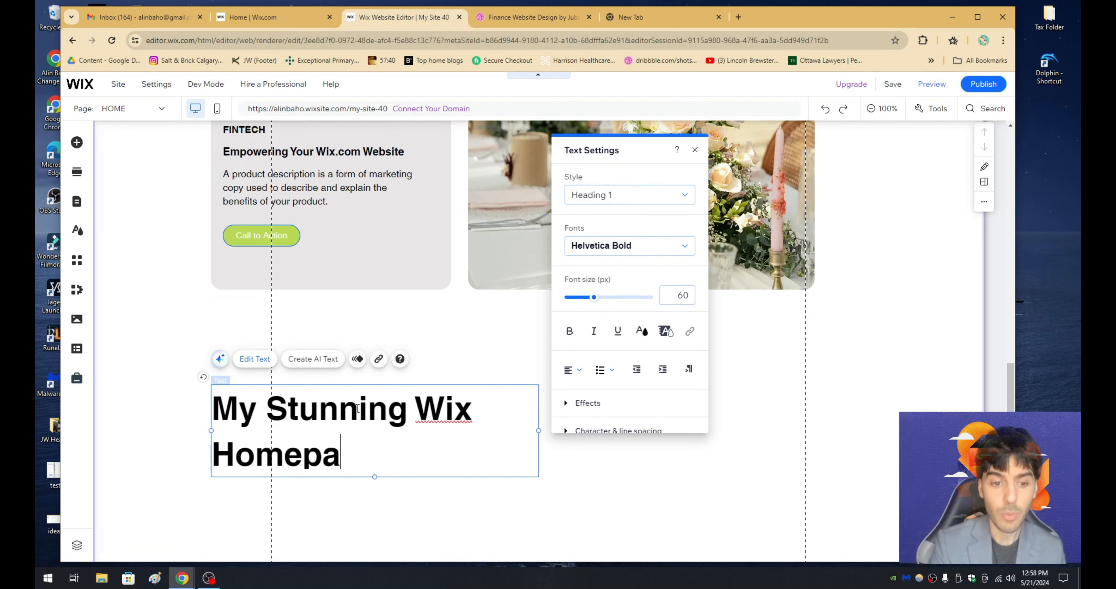
type("ge Layout")
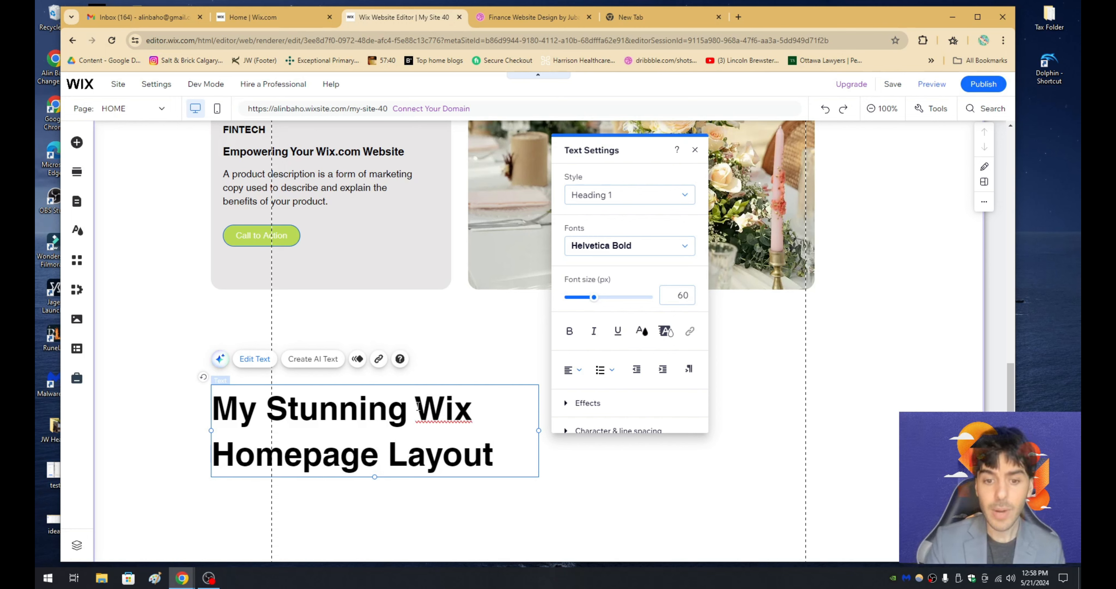
- Color the words "Wix Homepage" in the new heading dark teal from the saved colors
left_click_drag(416, 406, 379, 454)
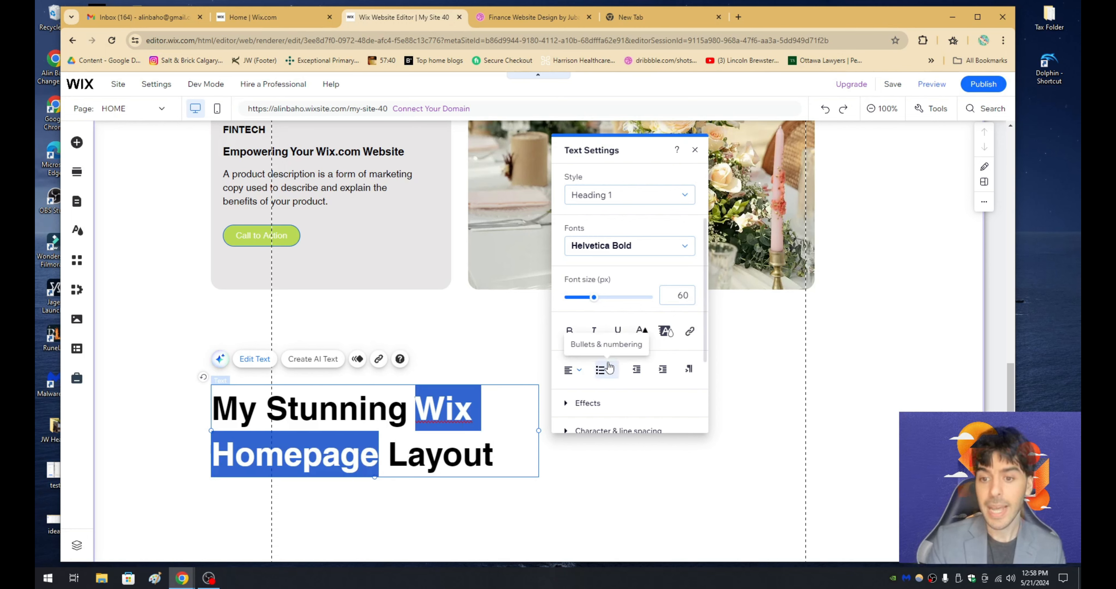
left_click(664, 331)
left_click(637, 337)
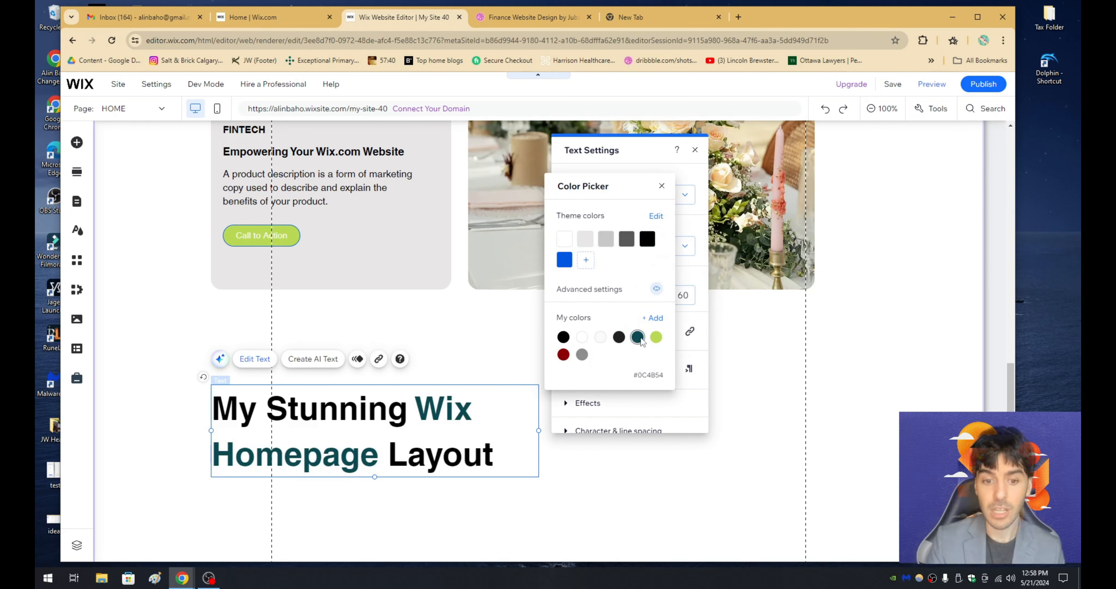
left_click(627, 517)
- Copy the centered product description paragraph from above the card rows and place the copy to the right of the new heading
key("ctrl+Tab")
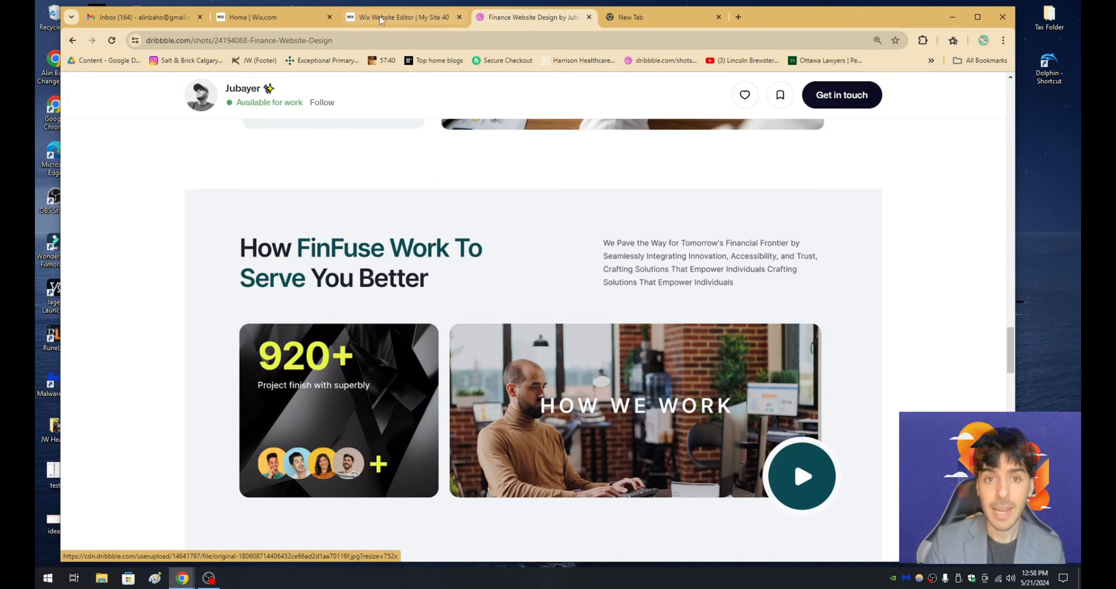
left_click(431, 17)
scroll(691, 248, "up", 10)
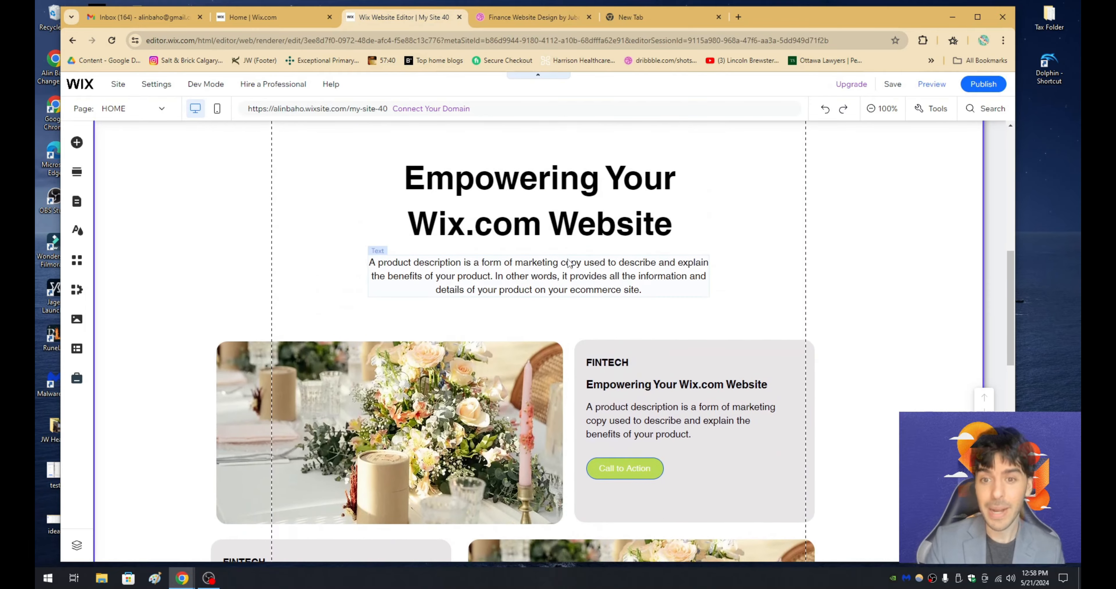
left_click(569, 263)
right_click(557, 285)
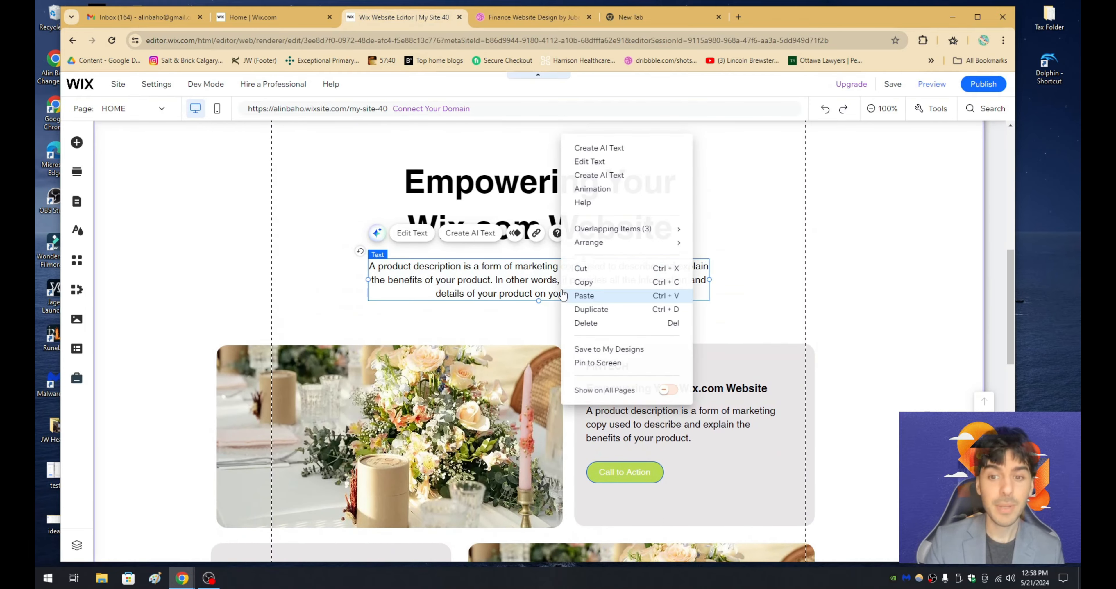
left_click(593, 281)
scroll(593, 284, "down", 10)
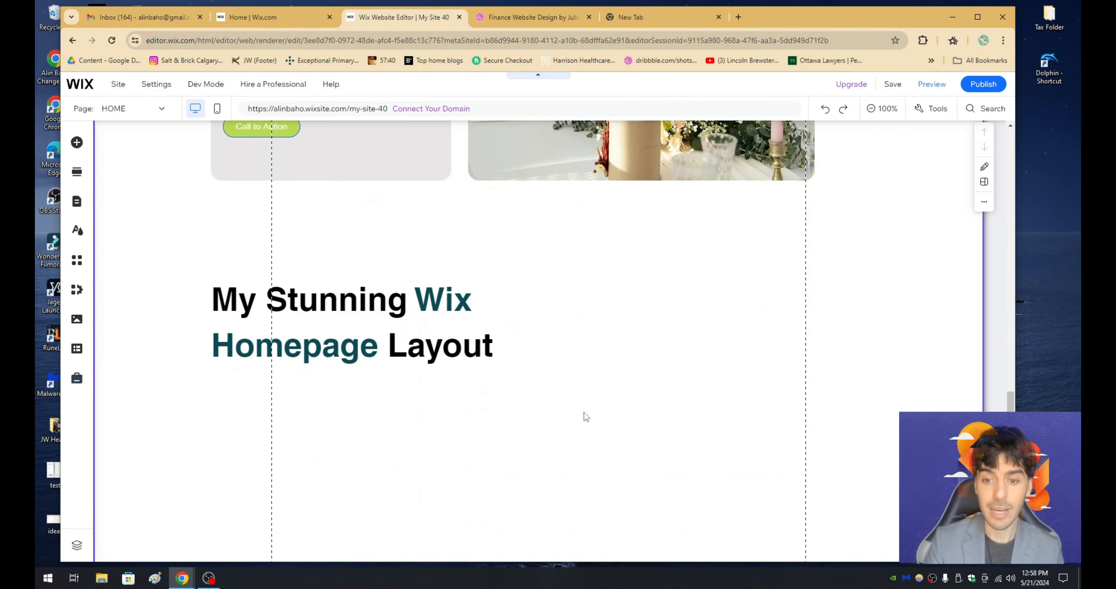
right_click(584, 412)
left_click(606, 343)
left_click_drag(711, 439, 688, 325)
- Left-align the copied paragraph's text, narrow its box so it wraps onto four lines, and position it beside the heading
double_click(688, 325)
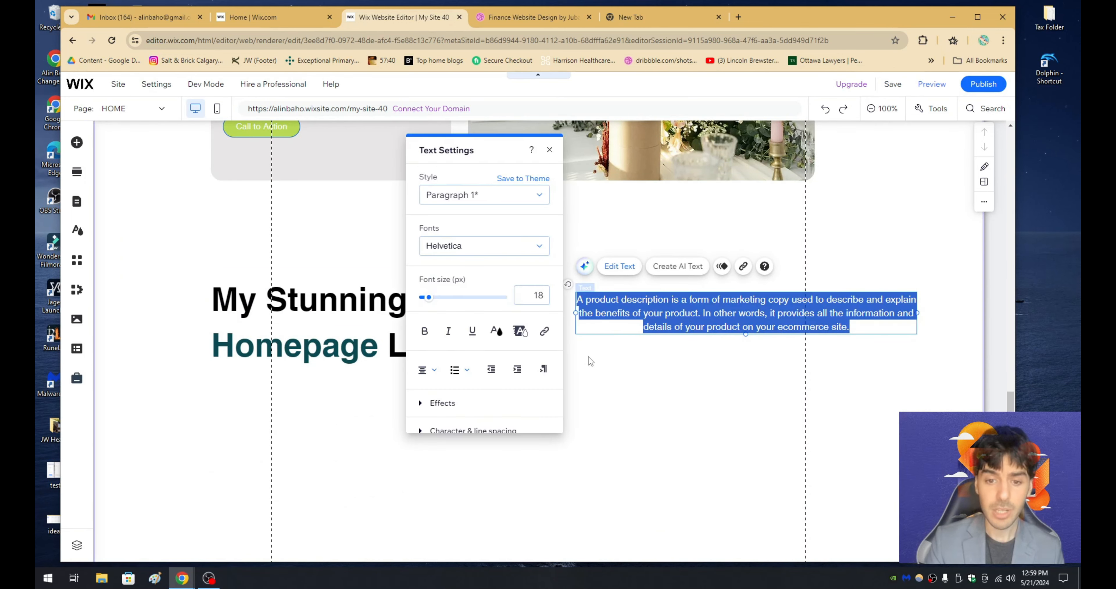
left_click(422, 370)
left_click(643, 343)
left_click(617, 319)
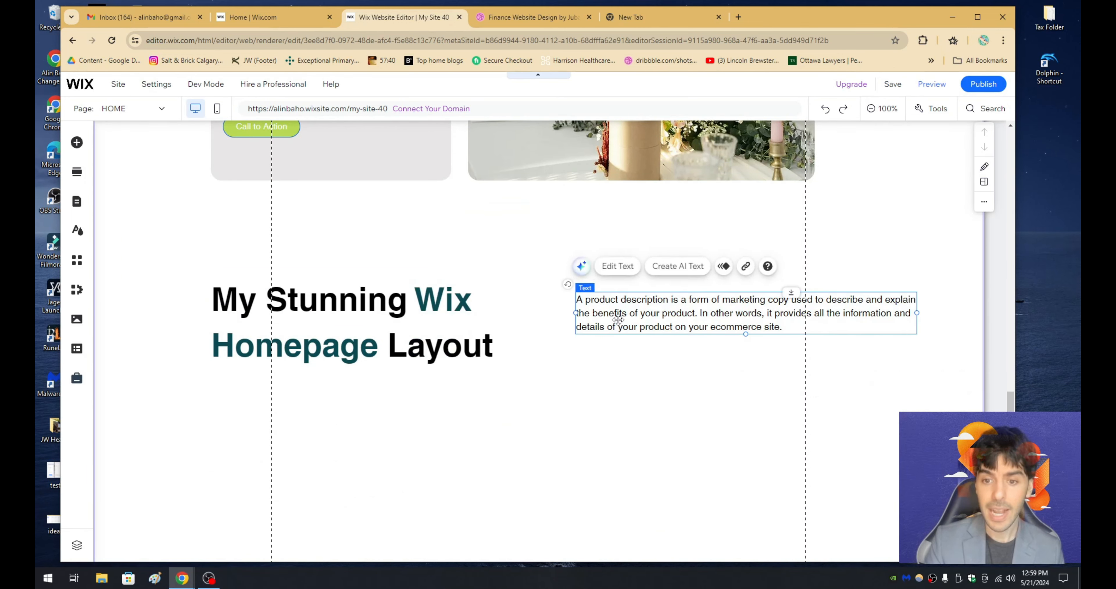
left_click_drag(616, 319, 621, 306)
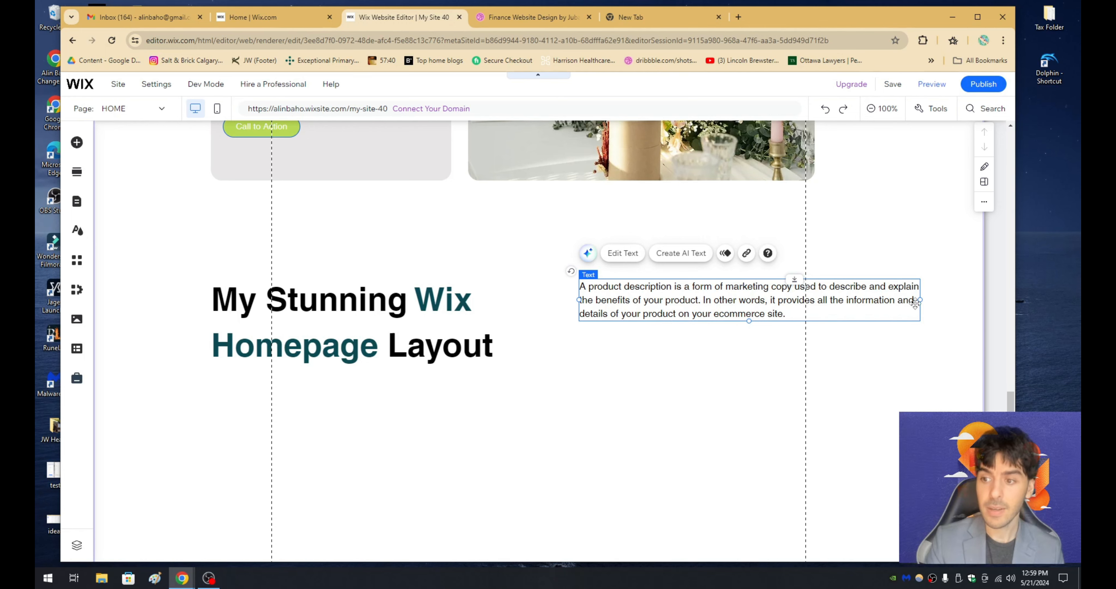
left_click_drag(915, 303, 814, 310)
left_click_drag(737, 314, 757, 328)
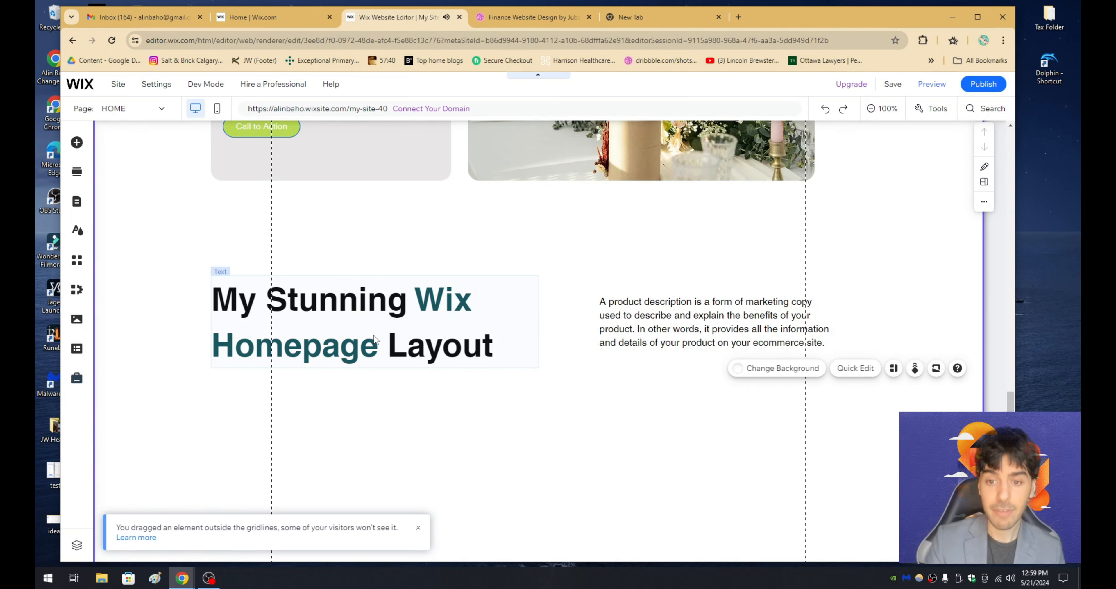
- Set the "My Stunning Wix Homepage Layout" heading to 40 px and narrow its box so the first line breaks after "Wix"
key("ctrl+Tab")
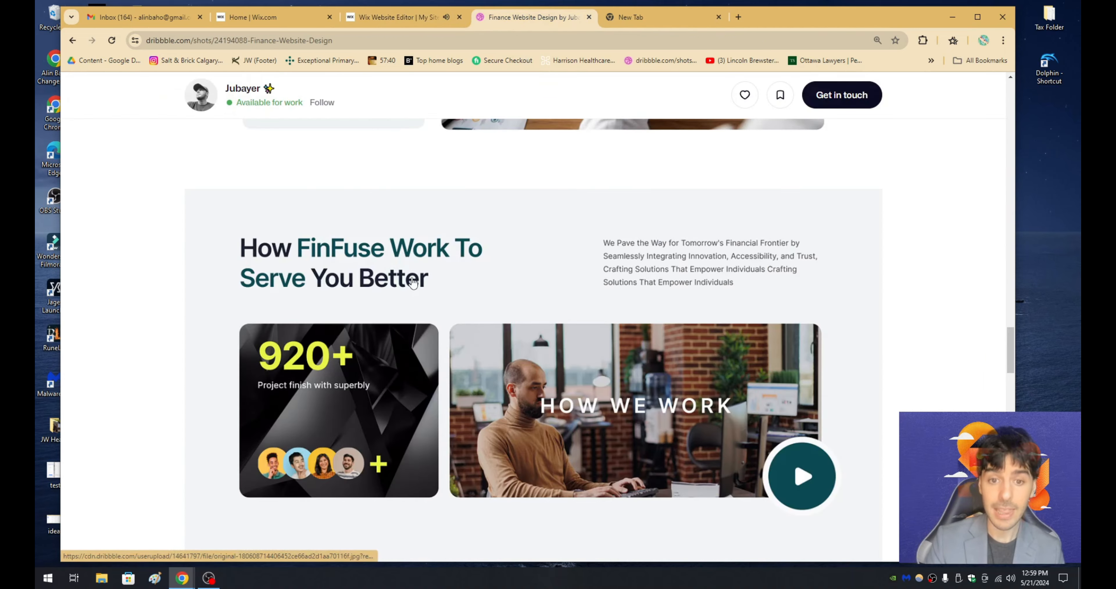
left_click(430, 21)
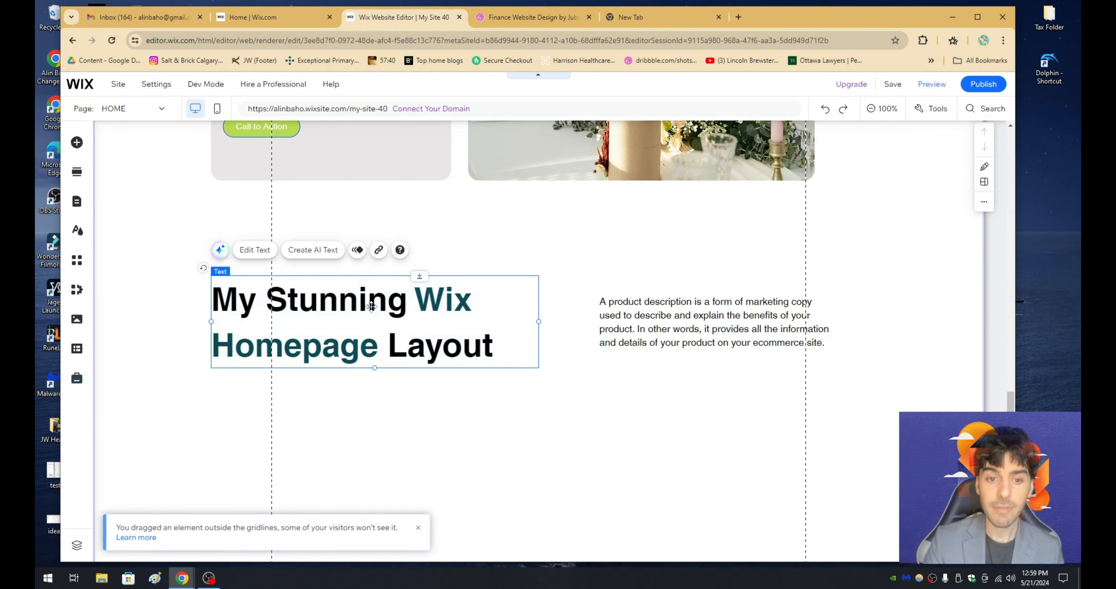
double_click(376, 314)
left_click(676, 296)
type("40")
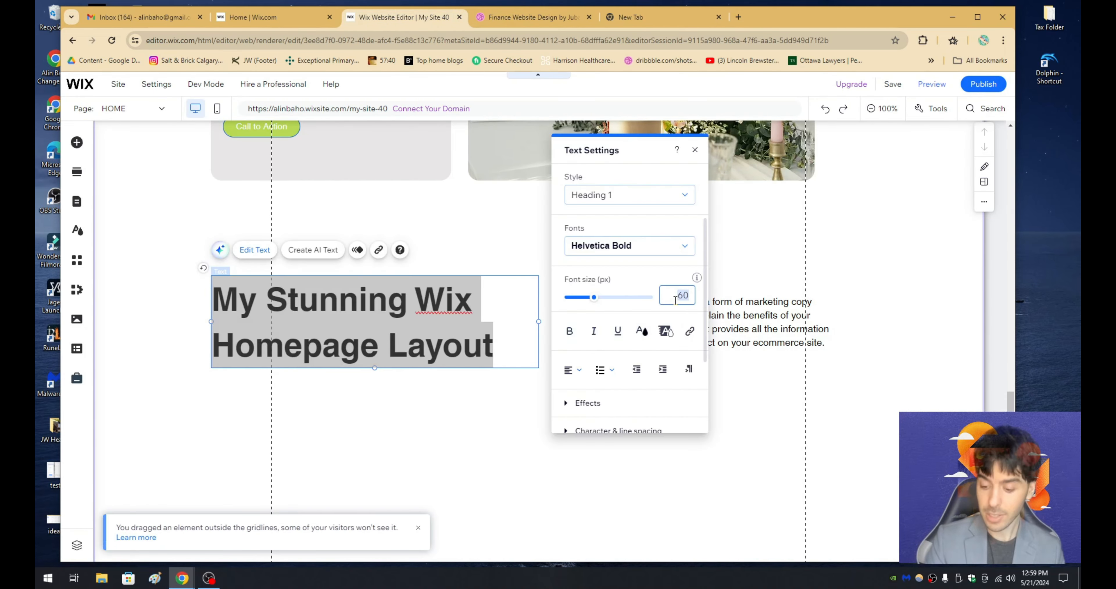
key("Escape")
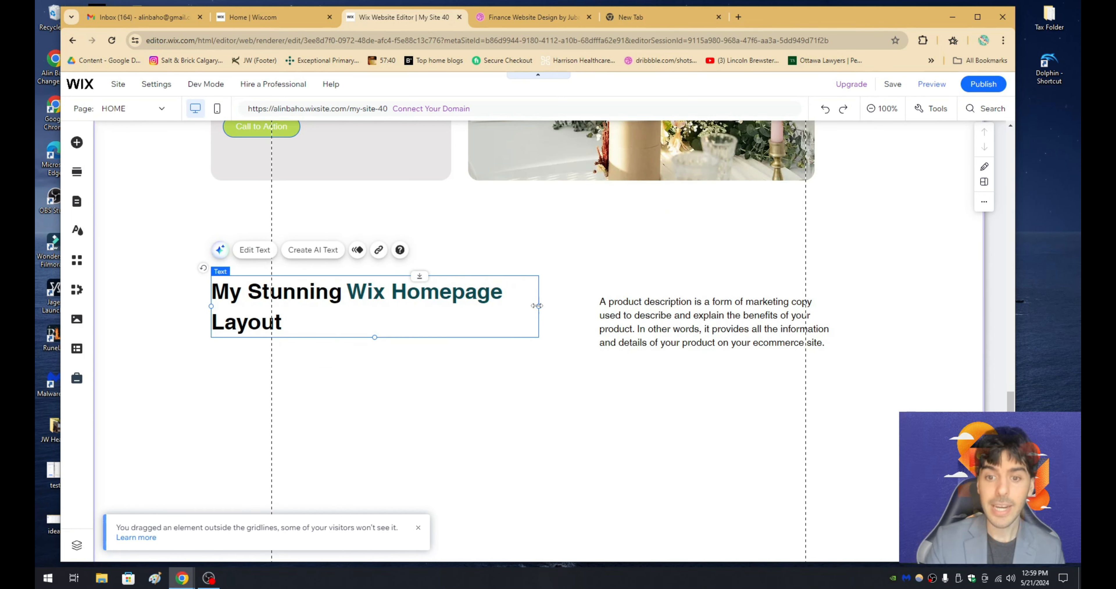
left_click_drag(538, 306, 397, 327)
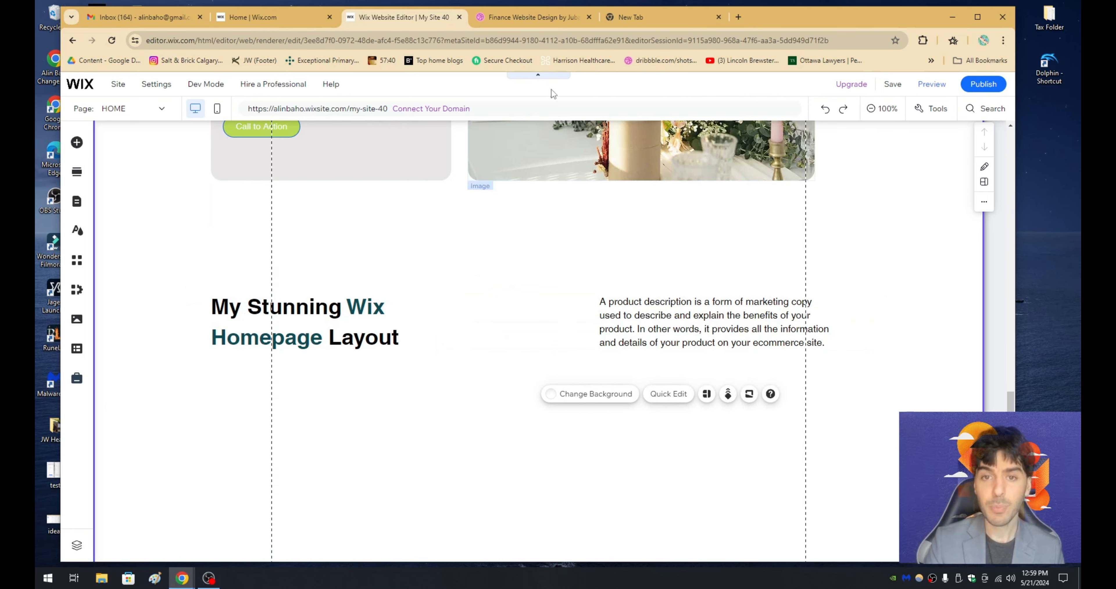
- Check the media row in the Dribbble design and add the jellyfish VideoBox below the paragraph in the Wix Editor
left_click(555, 24)
scroll(309, 422, "down", 2)
scroll(366, 314, "up", 1)
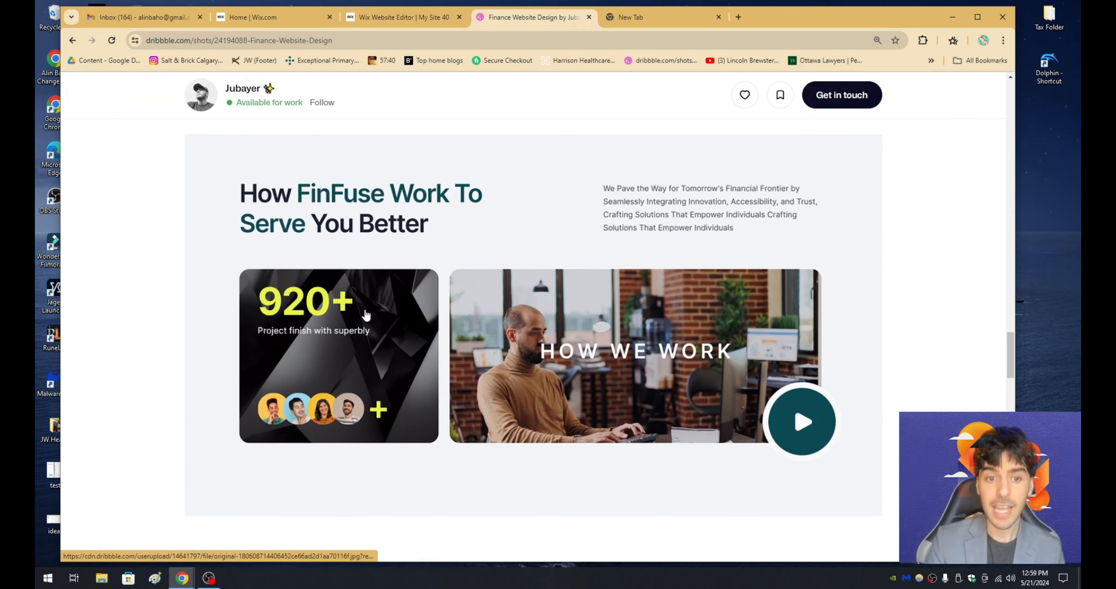
left_click(402, 19)
scroll(391, 306, "down", 1)
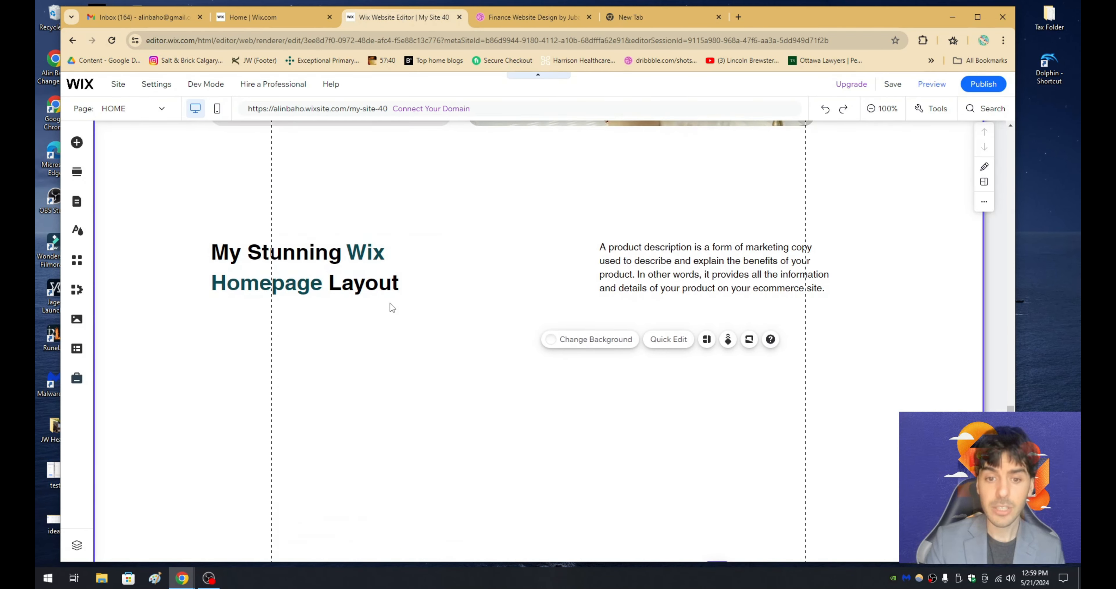
left_click(77, 143)
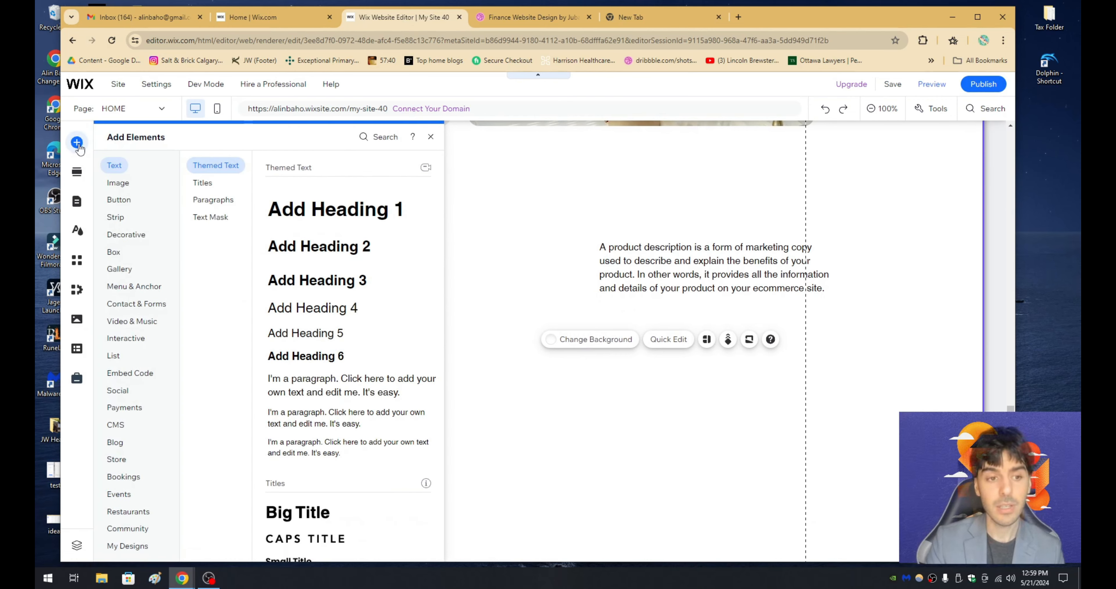
left_click(128, 324)
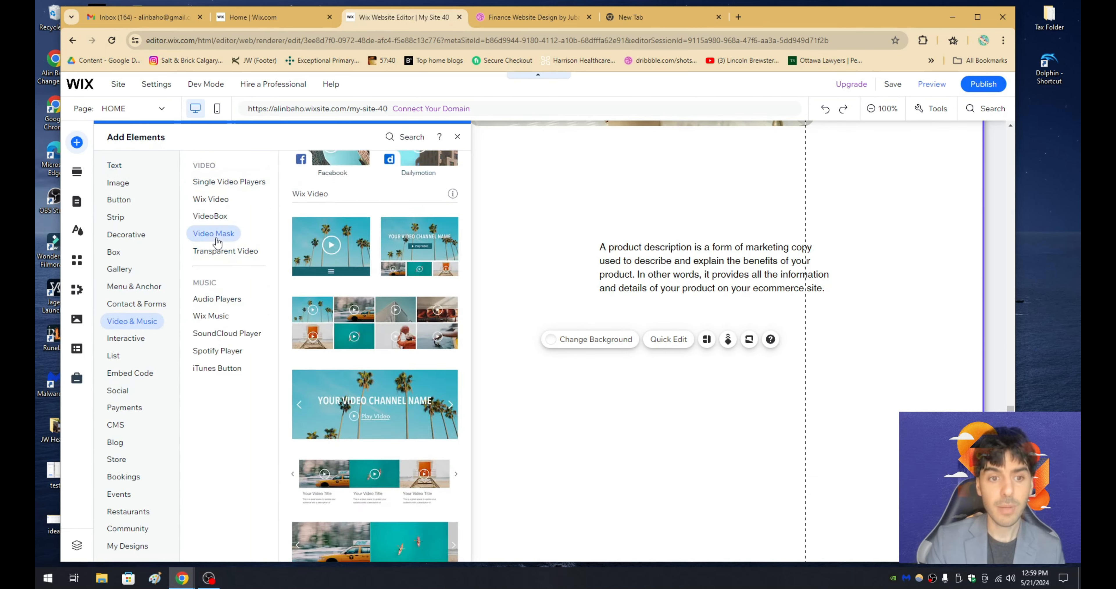
mouse_move(227, 254)
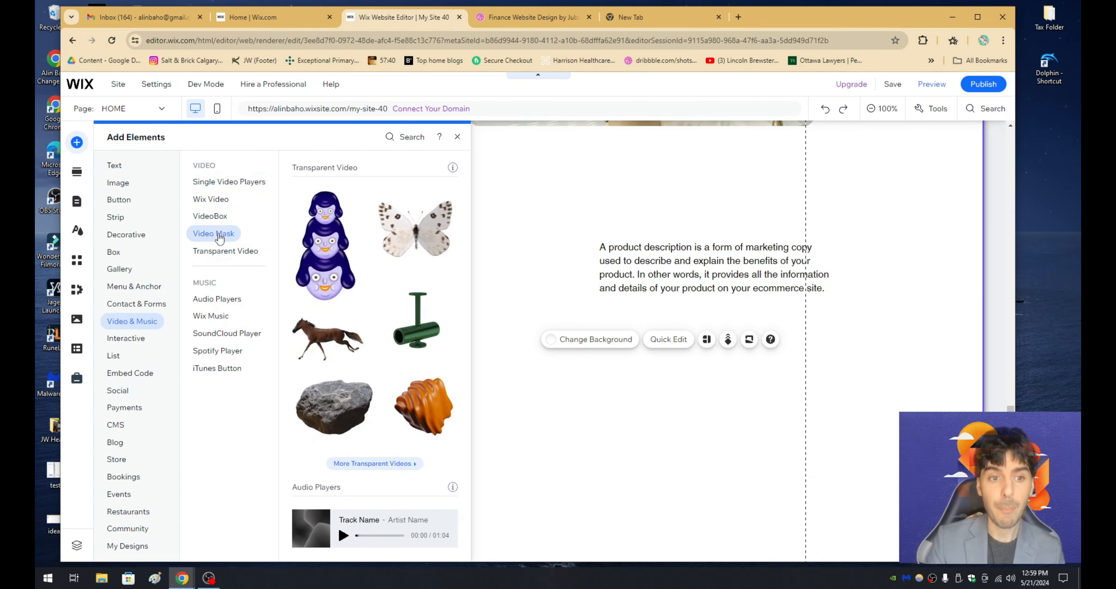
mouse_move(218, 221)
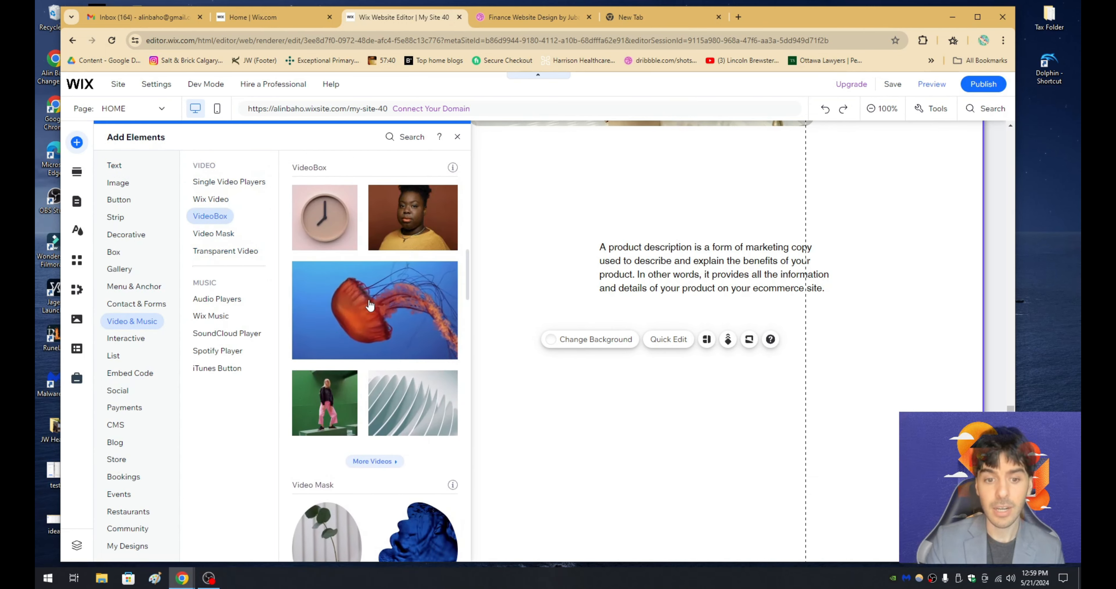
left_click_drag(383, 309, 701, 413)
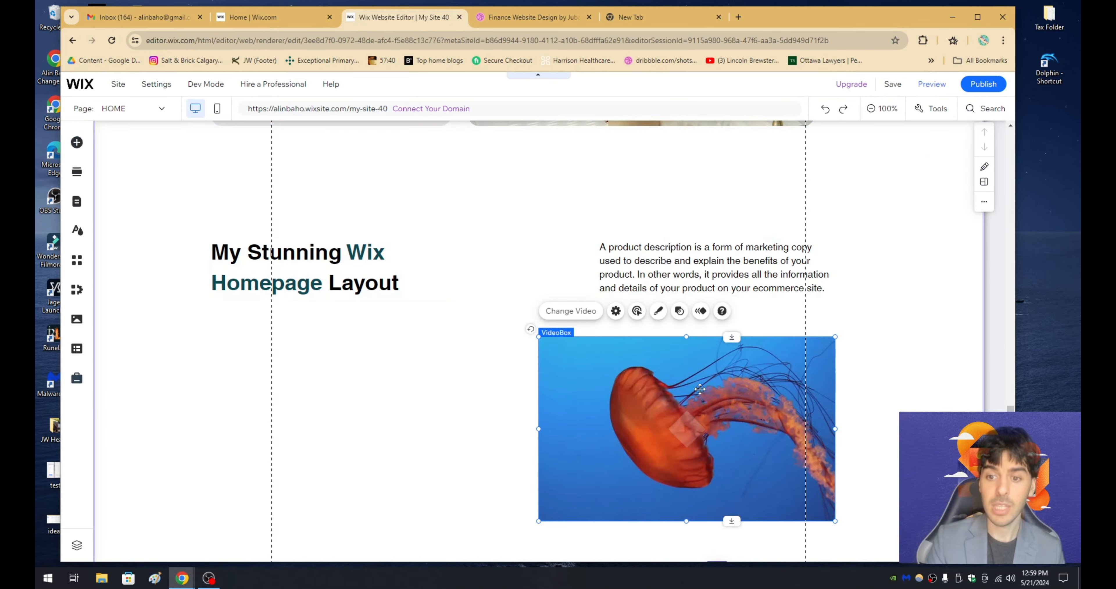
- Check the media row in the Dribbble design and widen the jellyfish VideoBox leftward to match its proportions in the Wix Editor
left_click(532, 21)
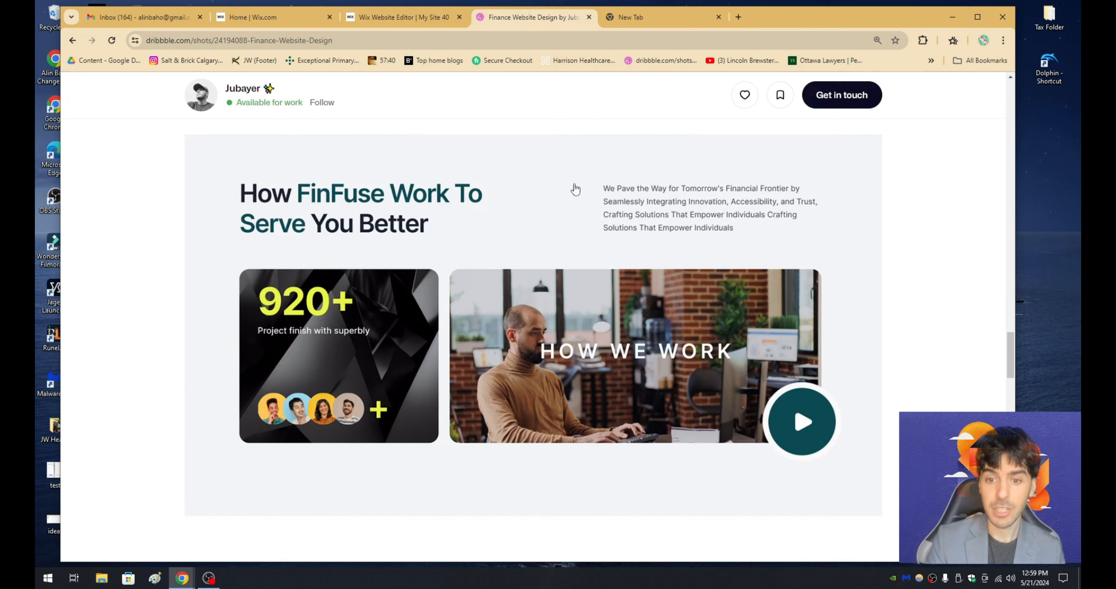
left_click(402, 17)
left_click_drag(538, 425, 421, 428)
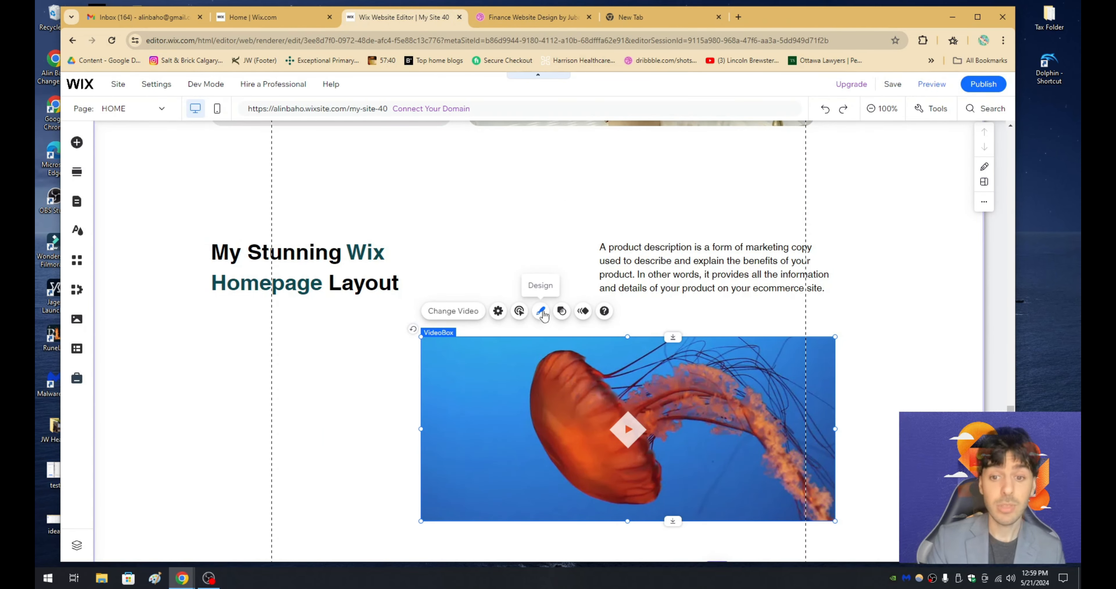
- Apply a contour to the jellyfish VideoBox with a 20 px radius on all four corners
left_click(541, 312)
left_click(264, 290)
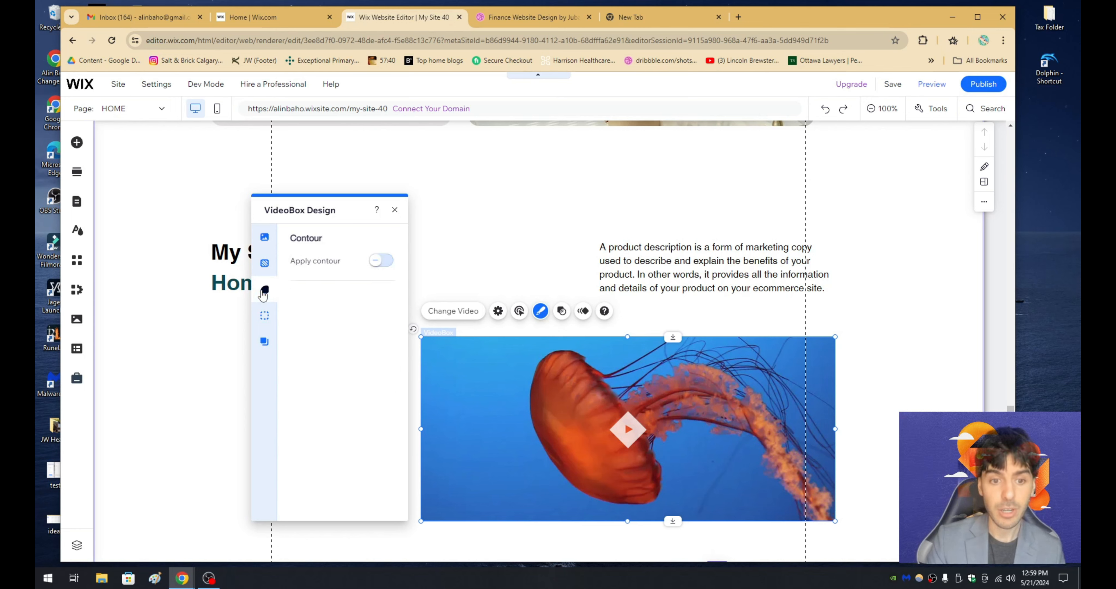
left_click(379, 261)
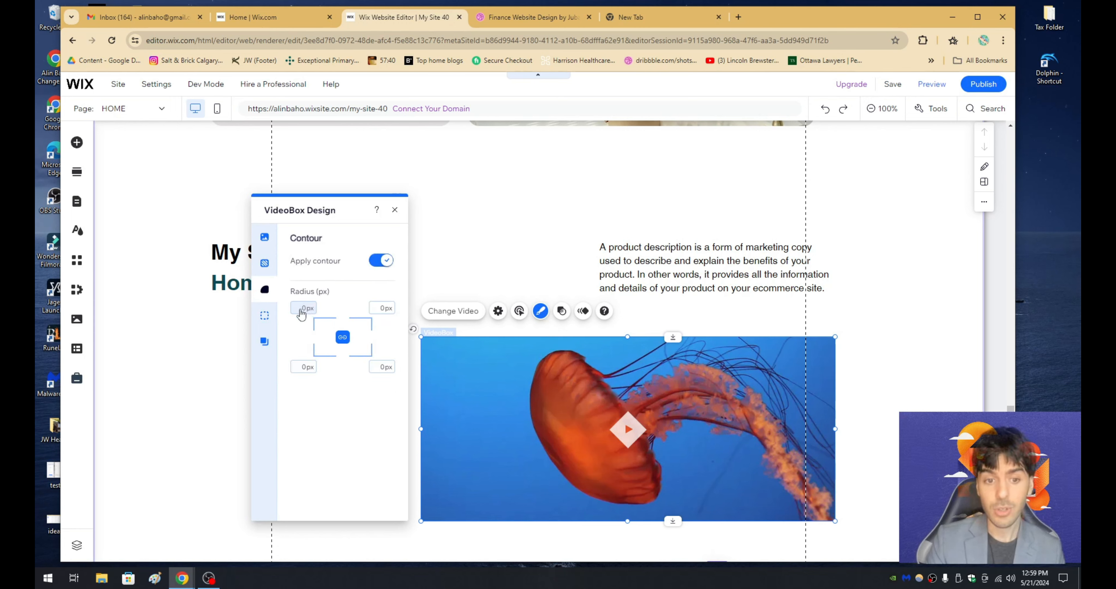
type("20")
key("Return")
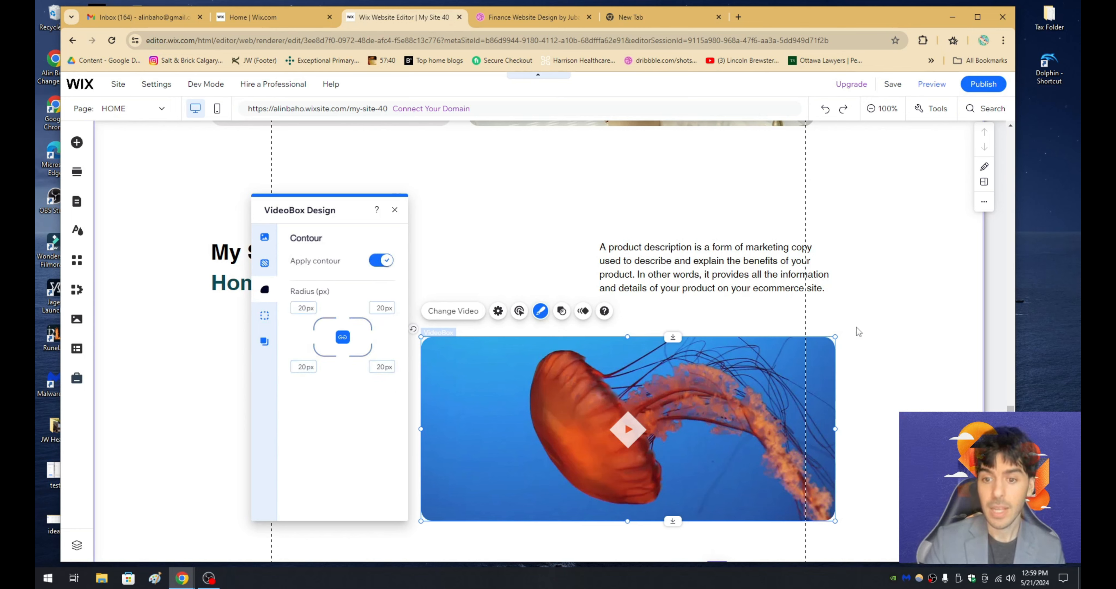
left_click(885, 304)
- Replace the video's diamond play button with the stacked-frames icon and make it slightly smaller
key("ctrl+Tab")
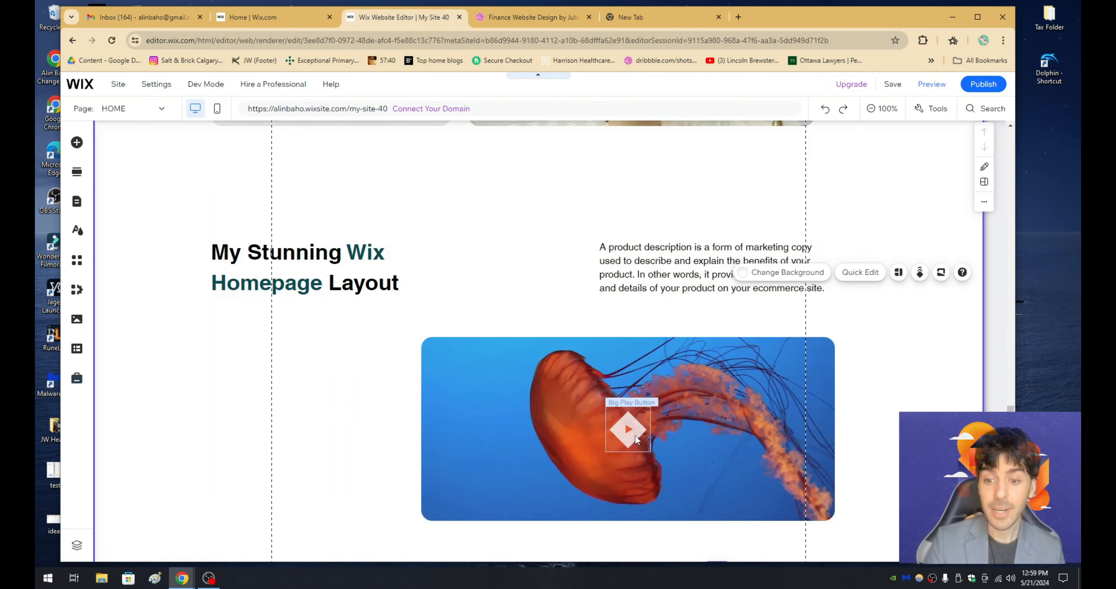
left_click(628, 429)
left_click(654, 380)
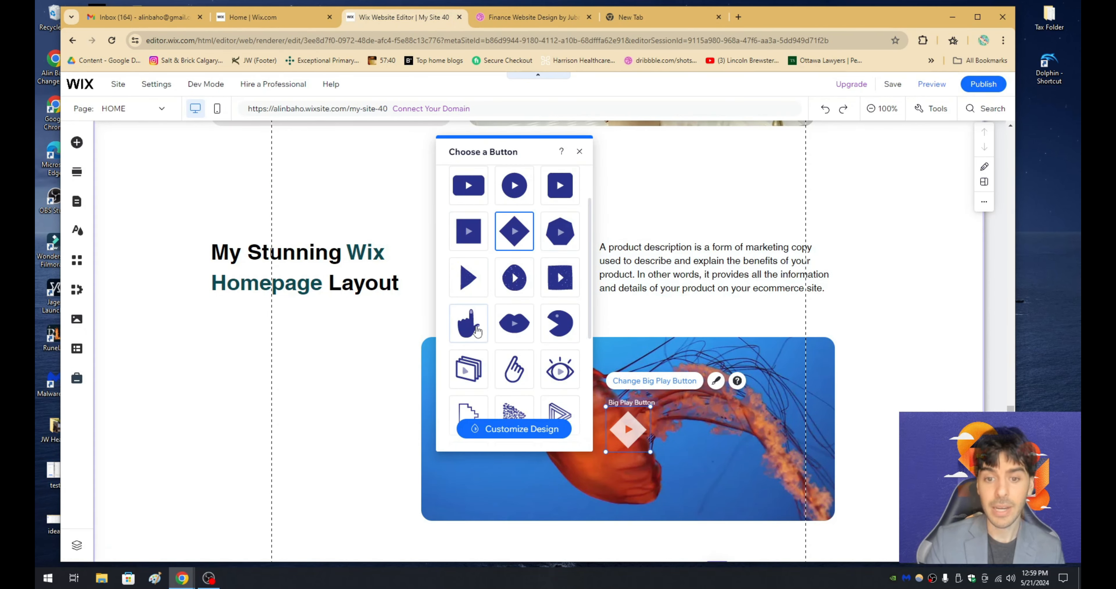
left_click(468, 369)
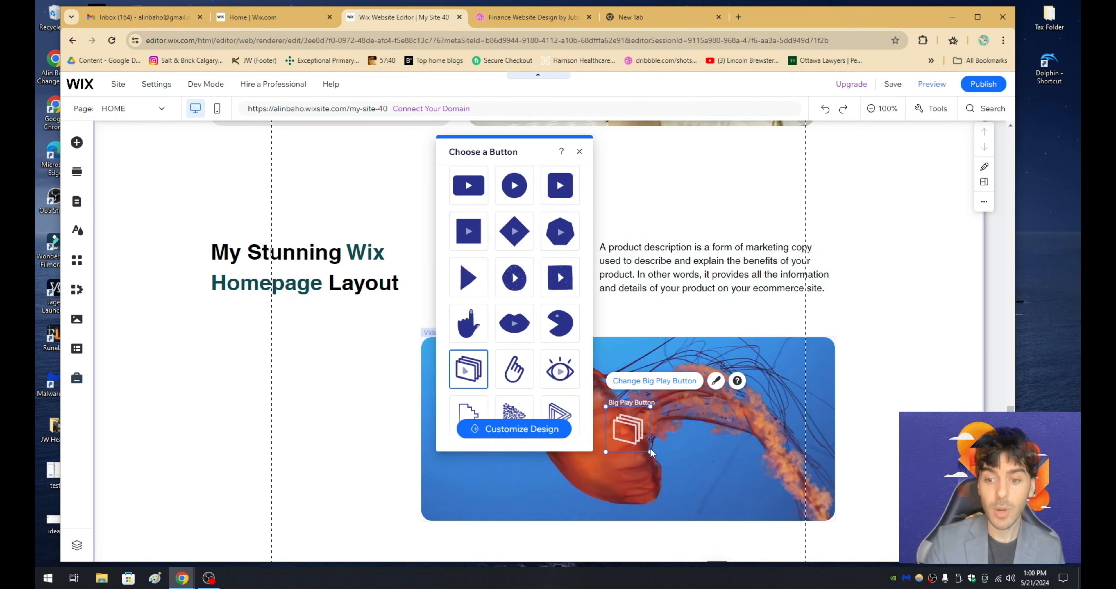
left_click_drag(650, 452, 646, 447)
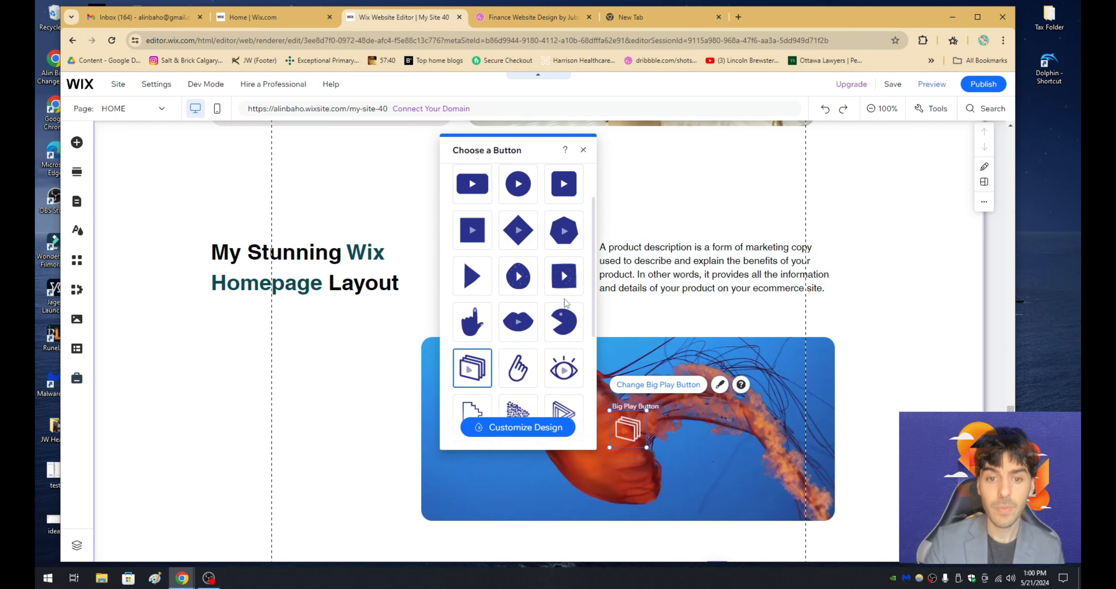
left_click(397, 318)
- Examine the 920+ card in the Dribbble design and review the image card rows above the new section in the Wix Editor
left_click(496, 23)
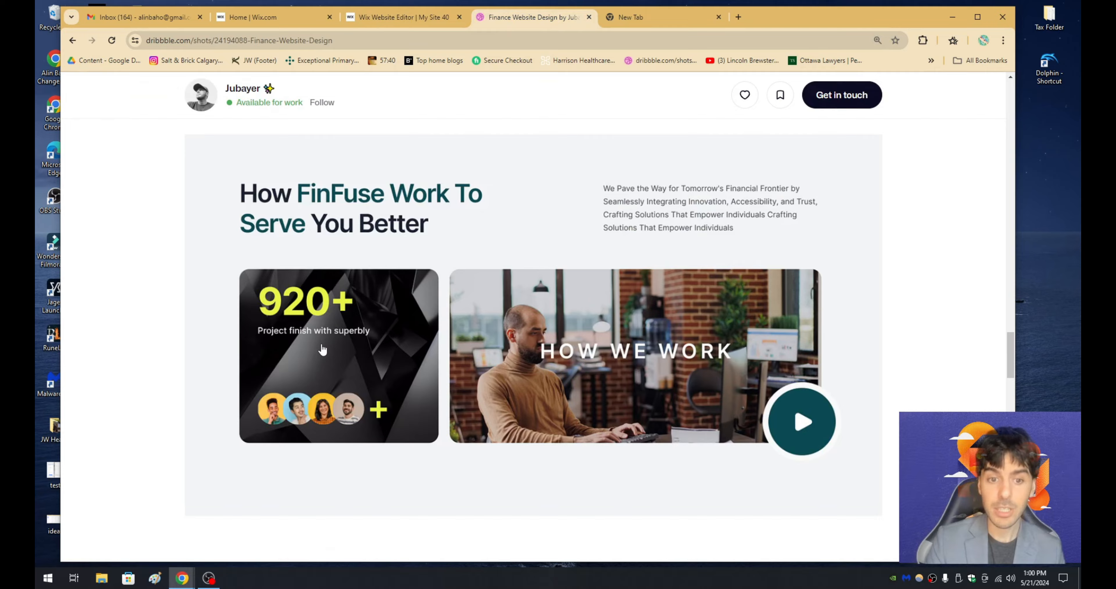
left_click(400, 23)
scroll(450, 214, "up", 5)
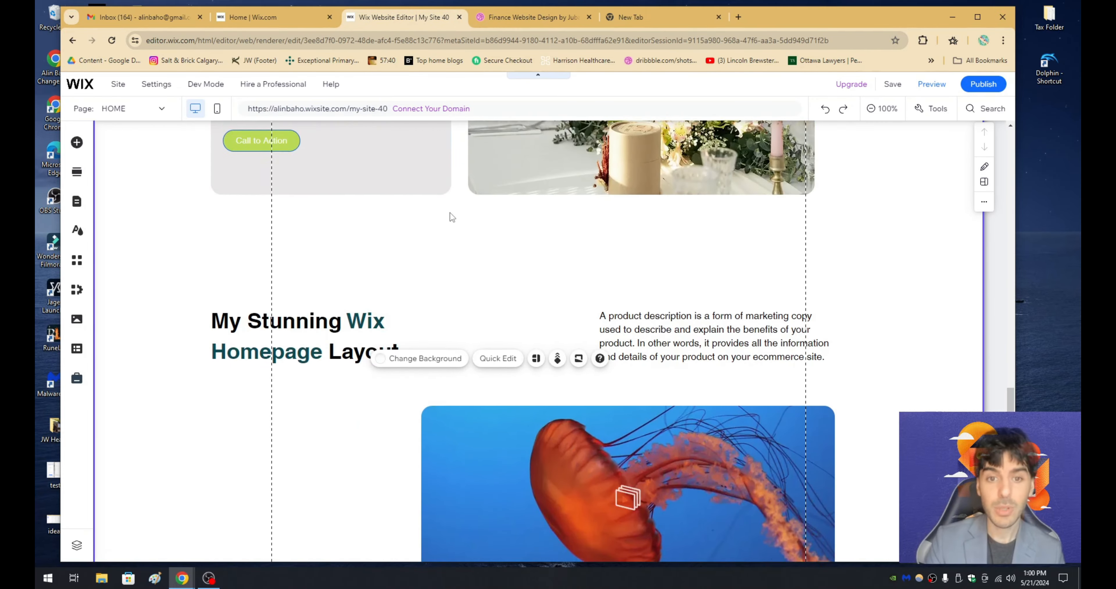
left_click(531, 260)
scroll(511, 261, "up", 3)
left_click(433, 266)
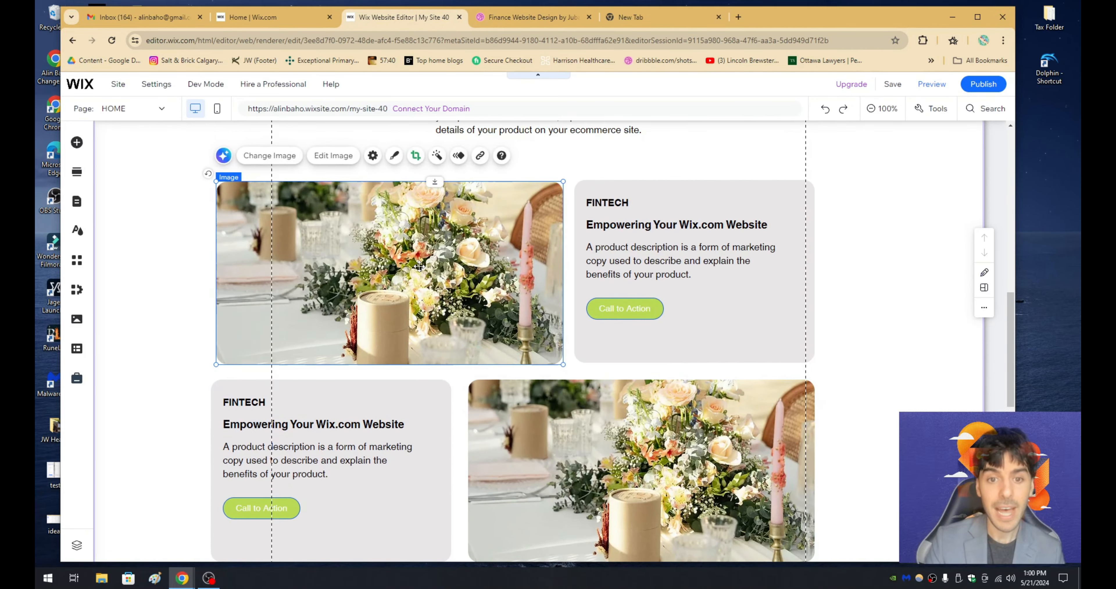
scroll(420, 267, "up", 5)
scroll(422, 267, "down", 10)
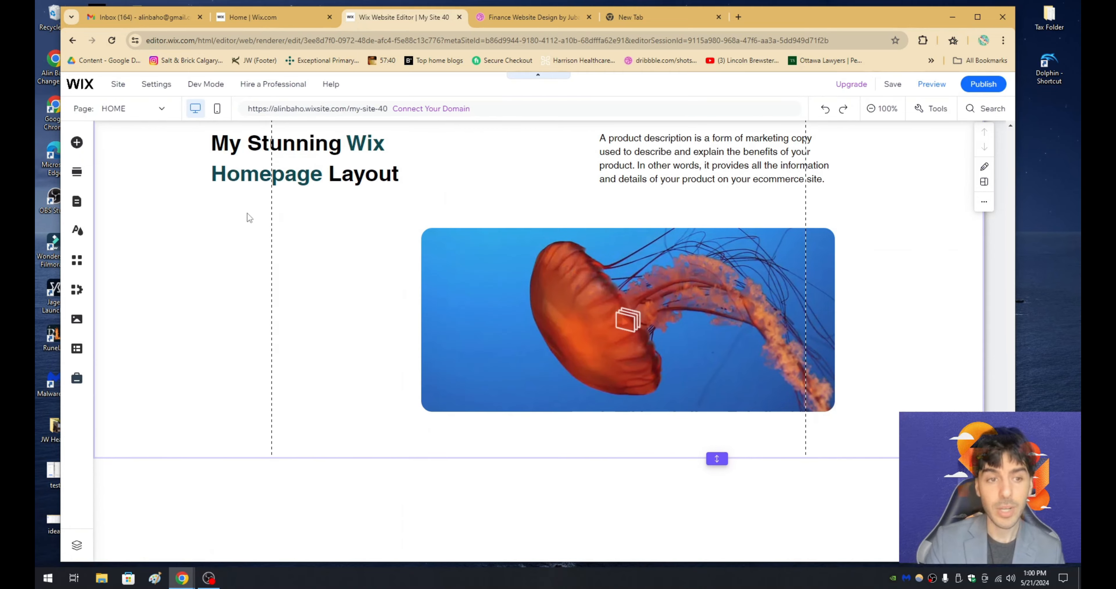
- Add the free Wix mother-and-daughter portrait image and scale it to fit the space to the left of the video
left_click(78, 143)
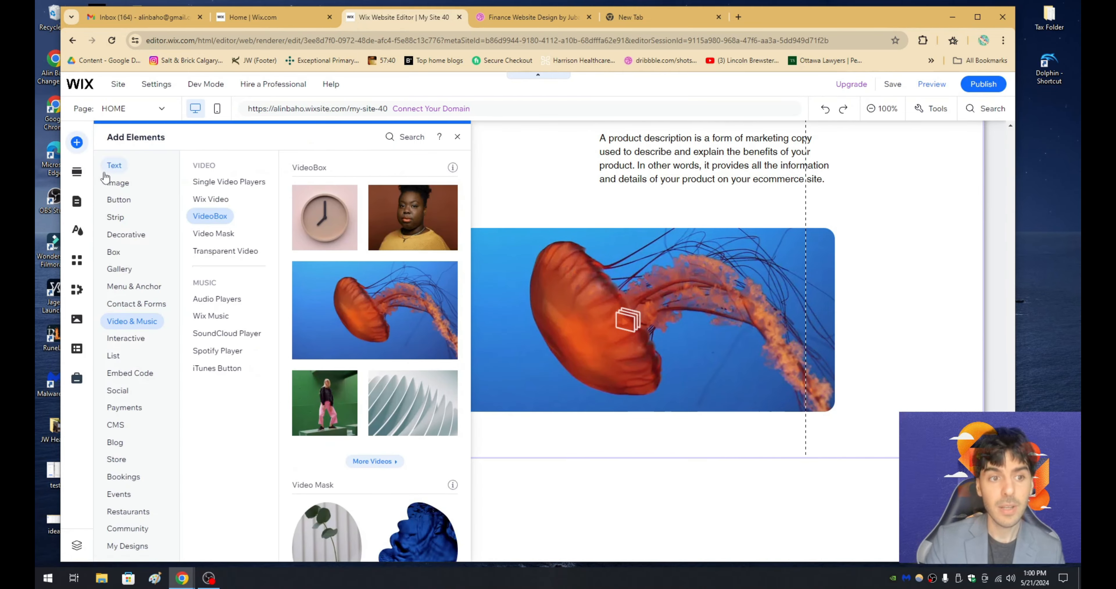
left_click(110, 184)
scroll(403, 302, "down", 5)
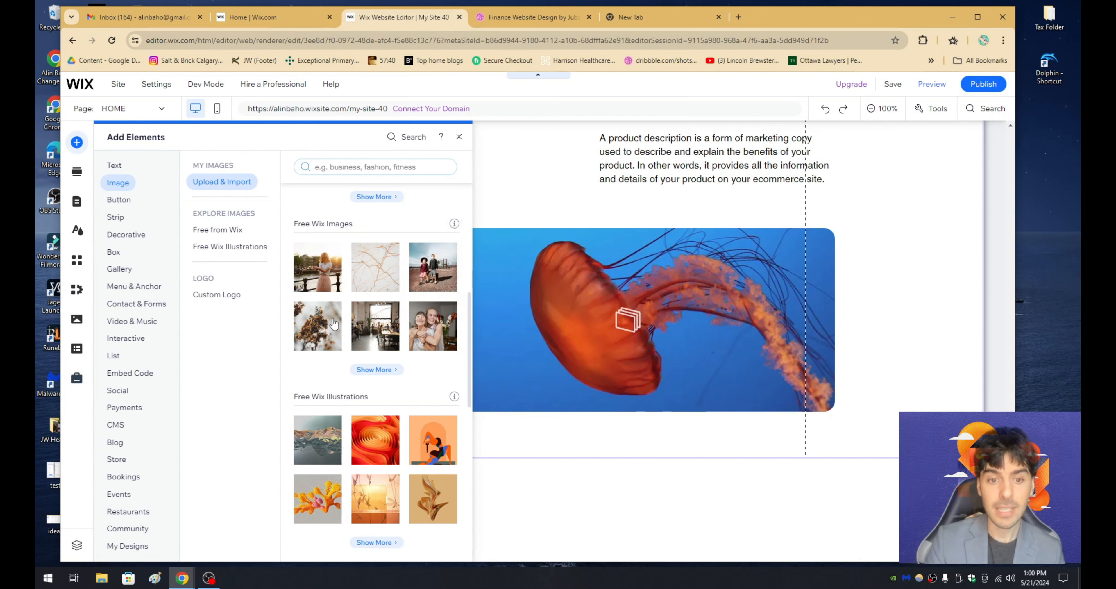
mouse_move(431, 321)
left_click_drag(432, 320, 344, 296)
left_click_drag(532, 446, 411, 367)
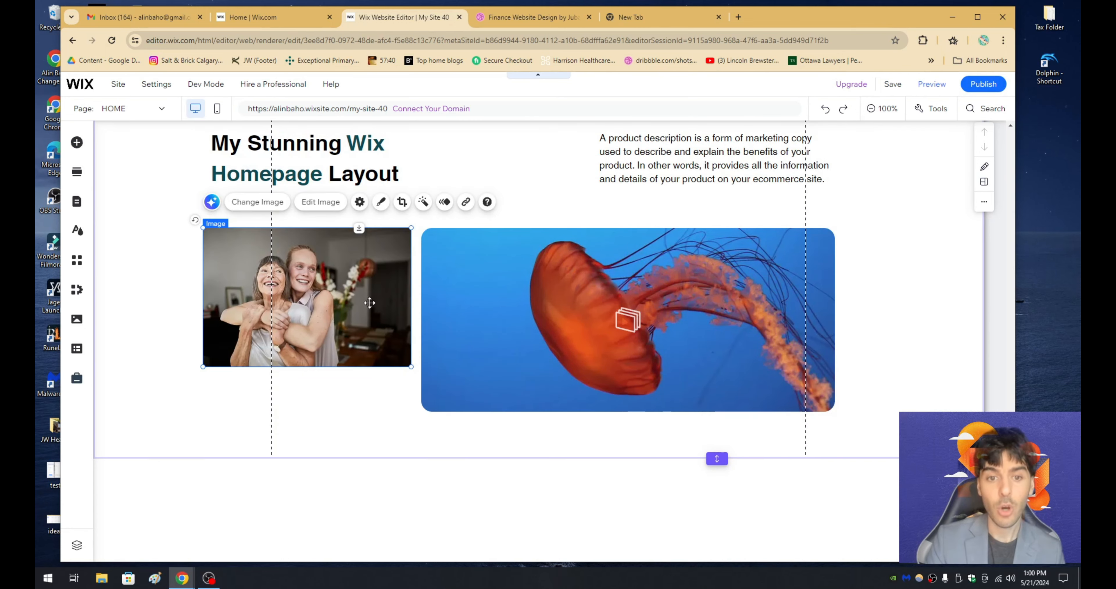
- Switch off Keep proportions to stretch the portrait image down to the video's bottom edge, and switch the option back on
left_click(359, 201)
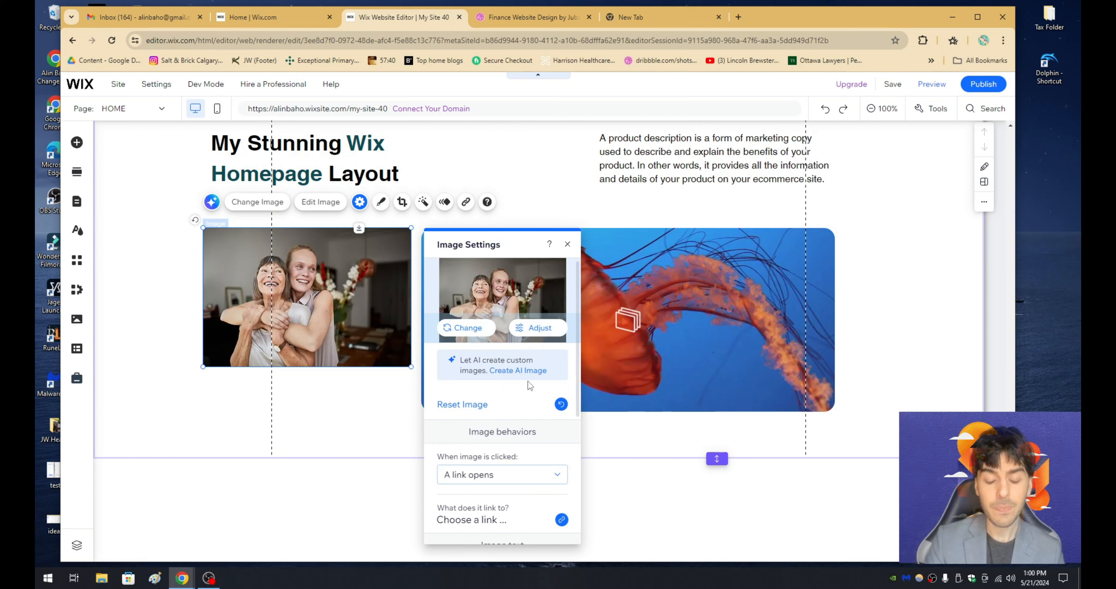
scroll(527, 389, "down", 1)
scroll(528, 395, "down", 5)
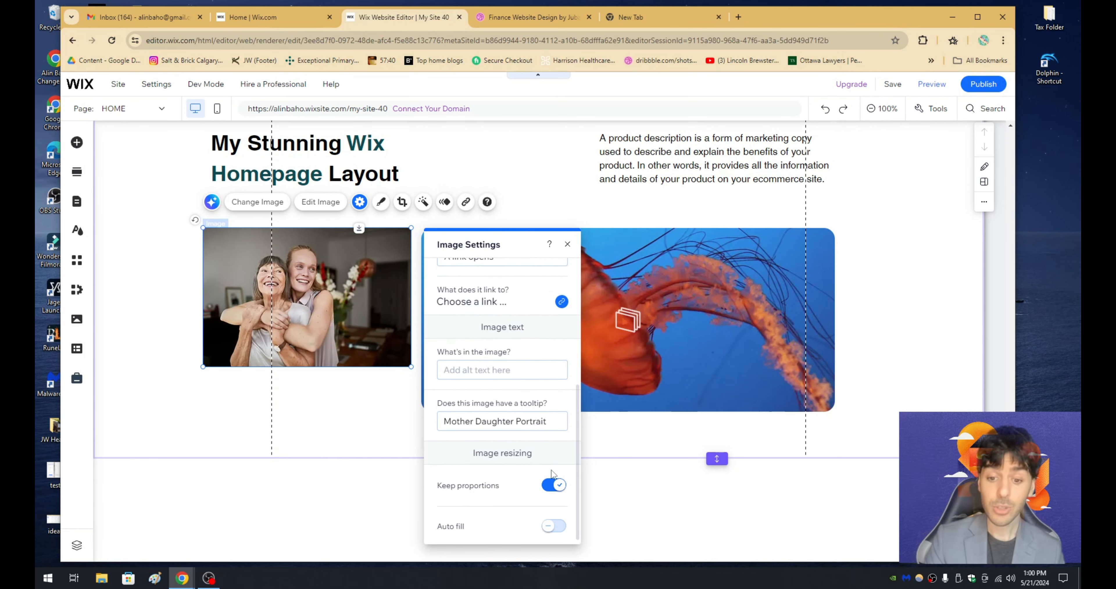
left_click_drag(308, 367, 321, 412)
left_click(553, 486)
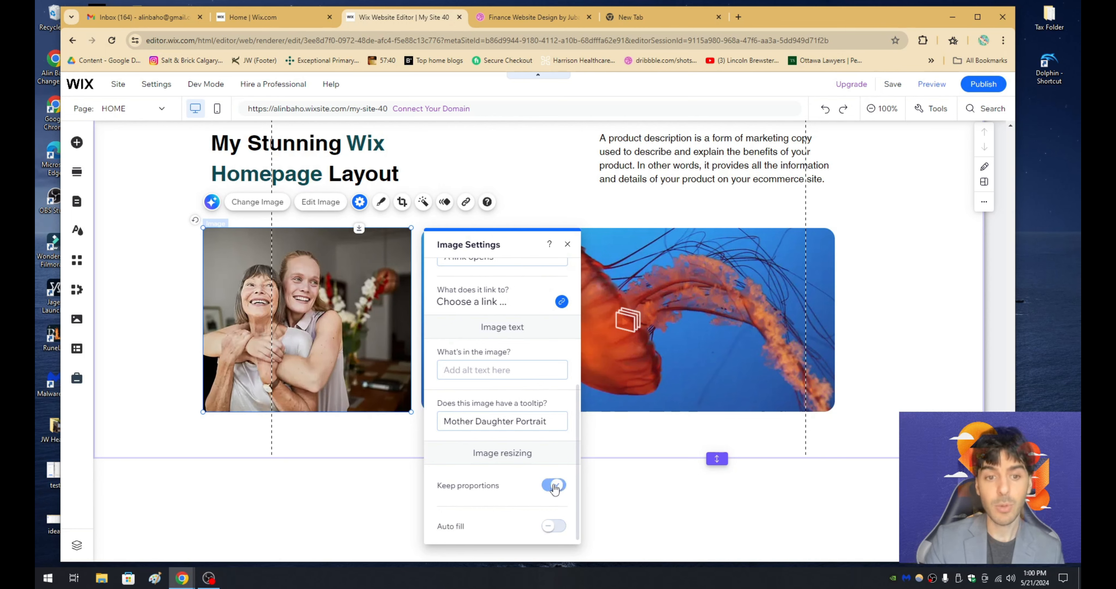
- Give the portrait image the second frame preset with no border and a 20 px radius on all corners
left_click(382, 210)
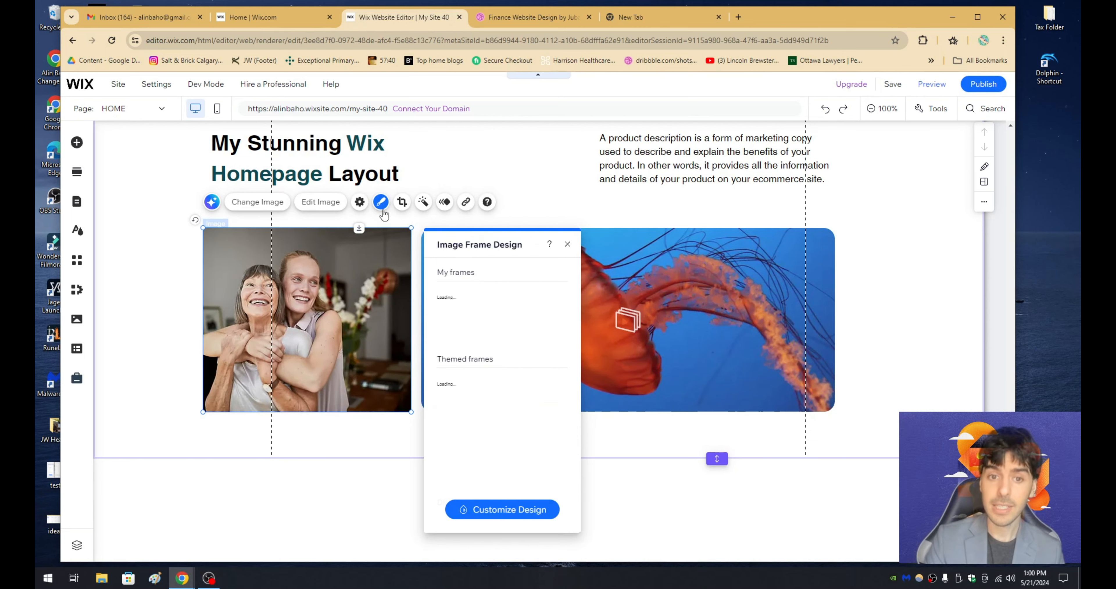
left_click(478, 511)
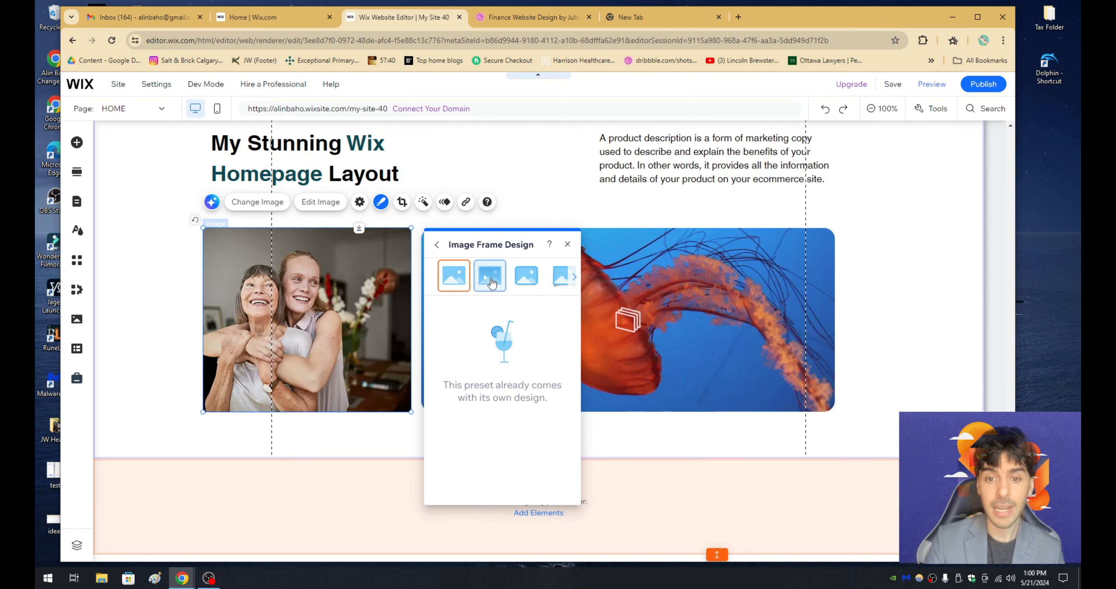
left_click(488, 283)
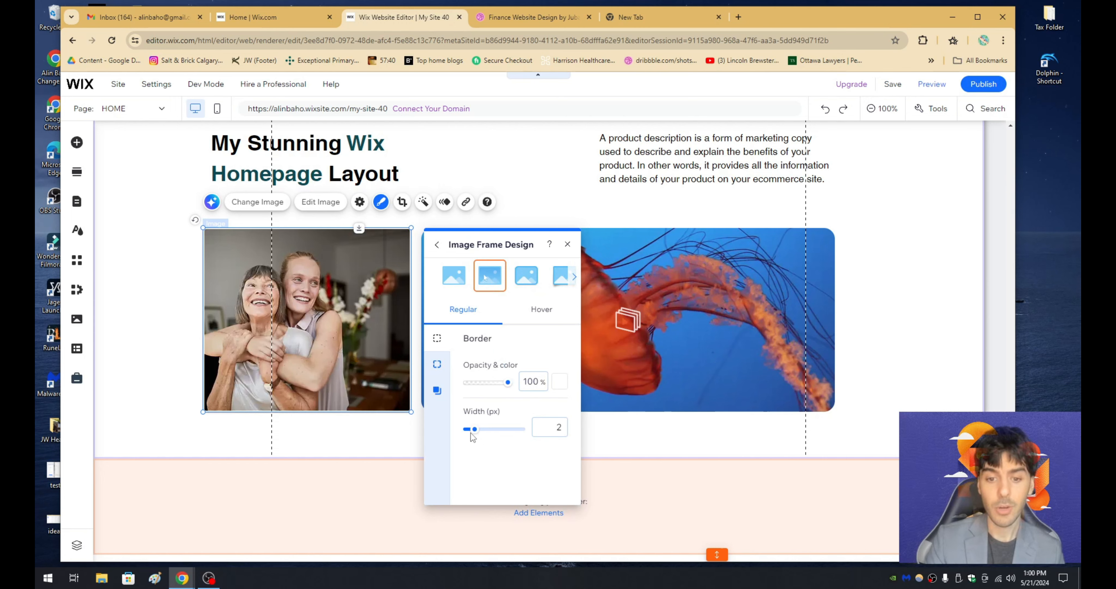
left_click_drag(471, 432, 462, 432)
left_click(437, 366)
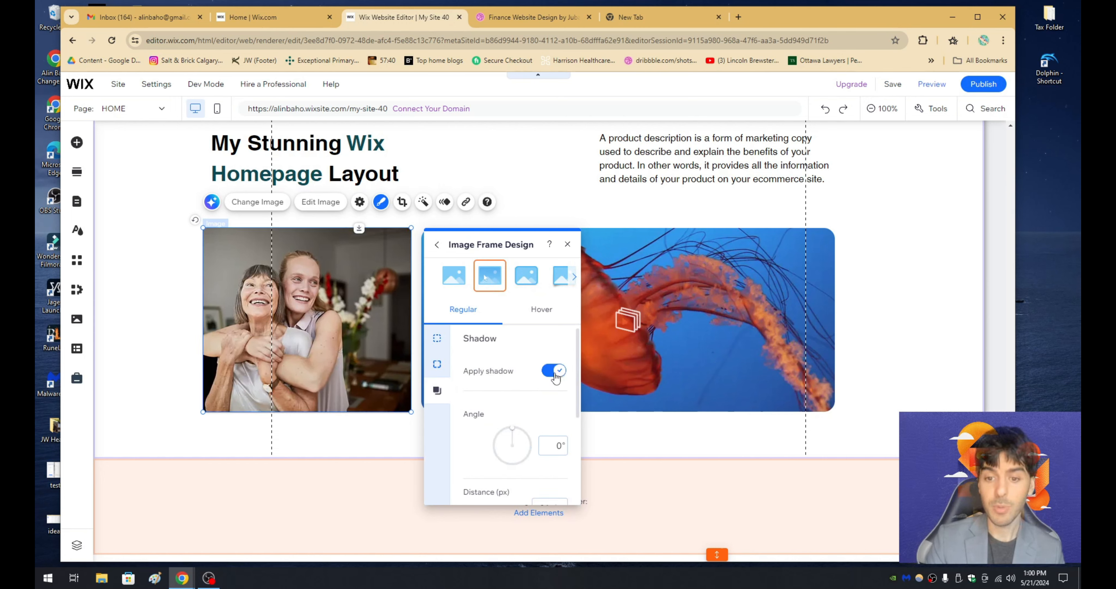
left_click(437, 366)
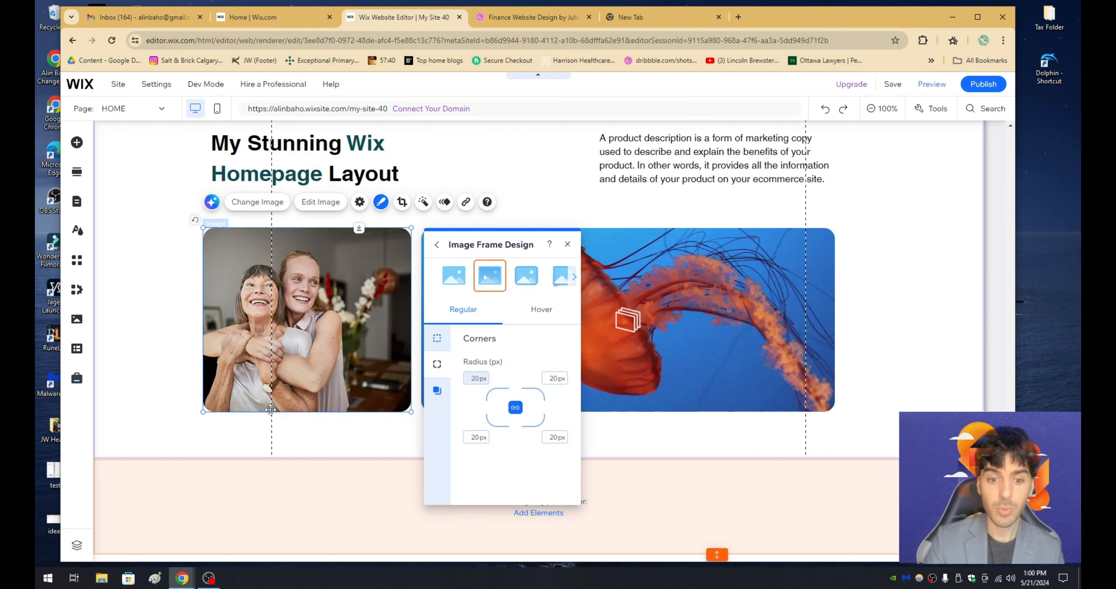
left_click(146, 388)
- Review the page built in the Wix Editor against the Dribbble design, from the hero section through to the customer testimonials
scroll(145, 389, "up", 3)
scroll(136, 396, "up", 15)
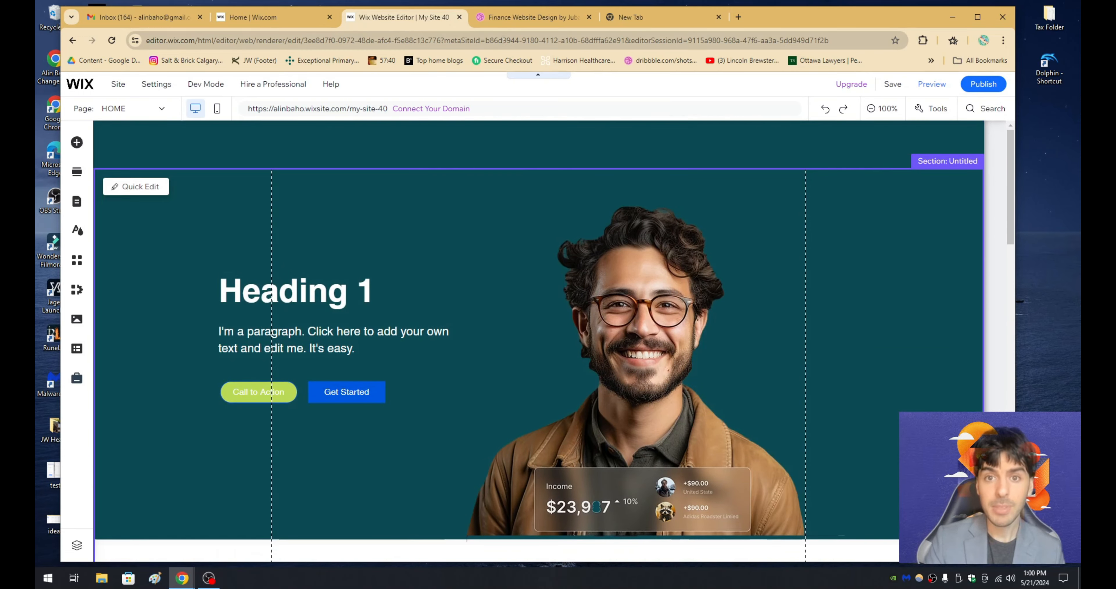
left_click(505, 19)
scroll(575, 277, "up", 15)
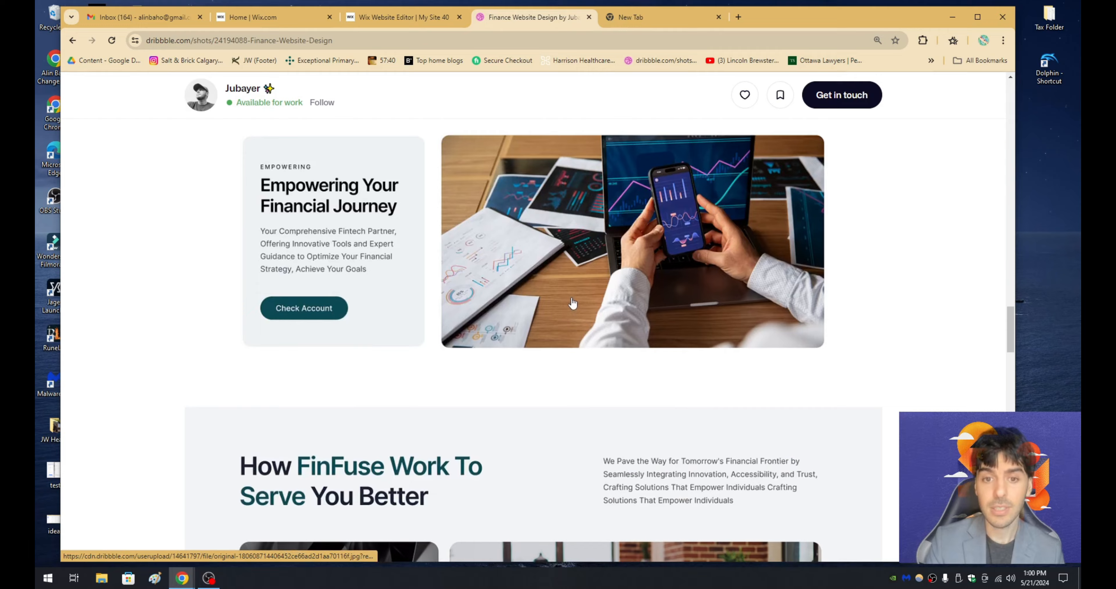
scroll(575, 338, "up", 10)
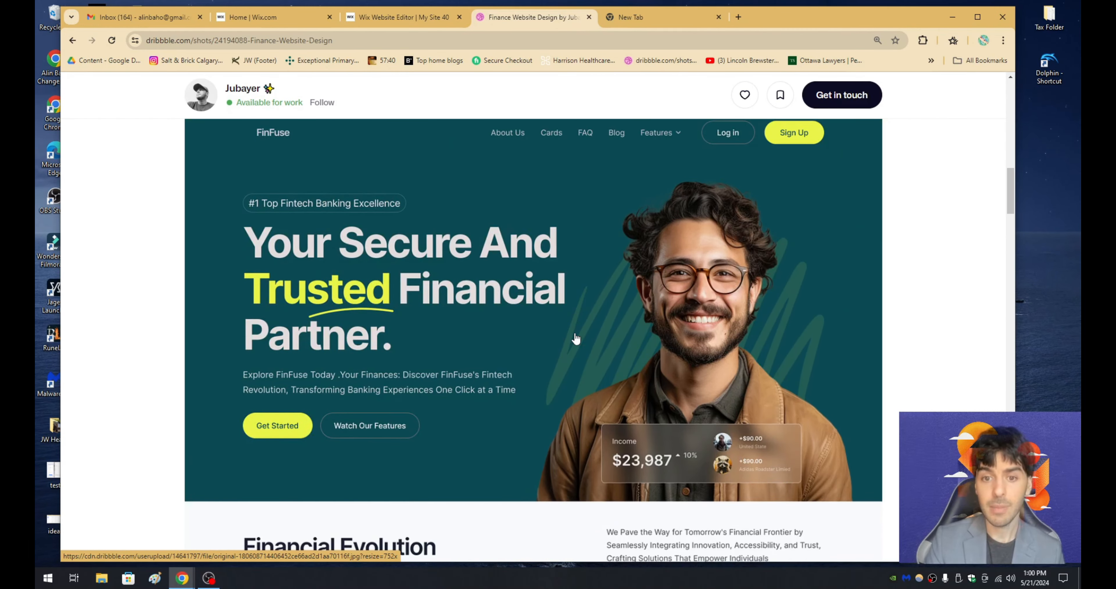
scroll(576, 338, "down", 6)
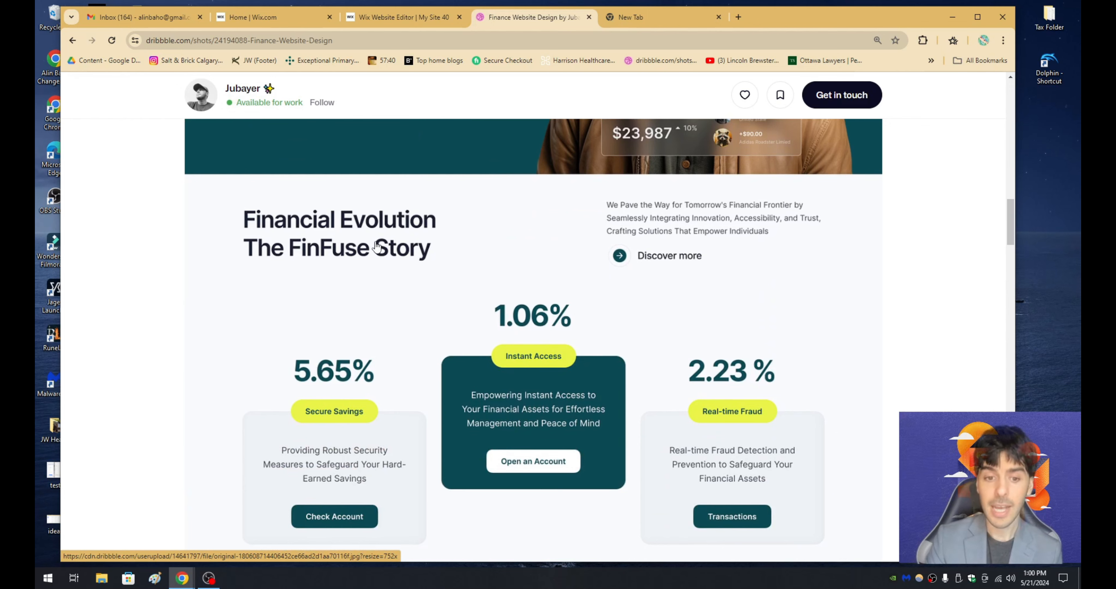
scroll(413, 330, "down", 2)
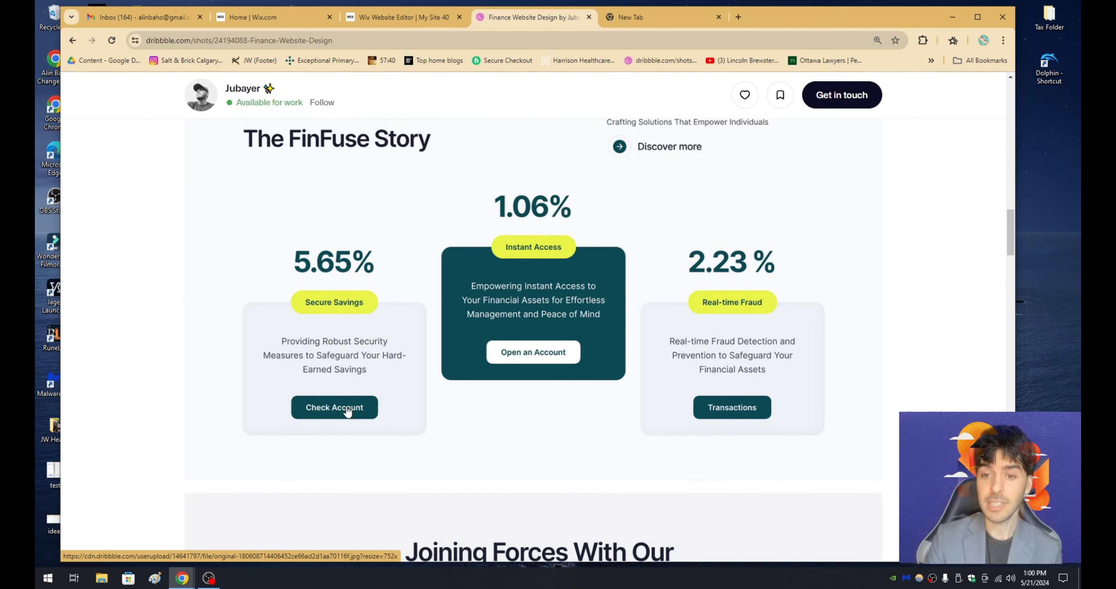
scroll(366, 382, "down", 10)
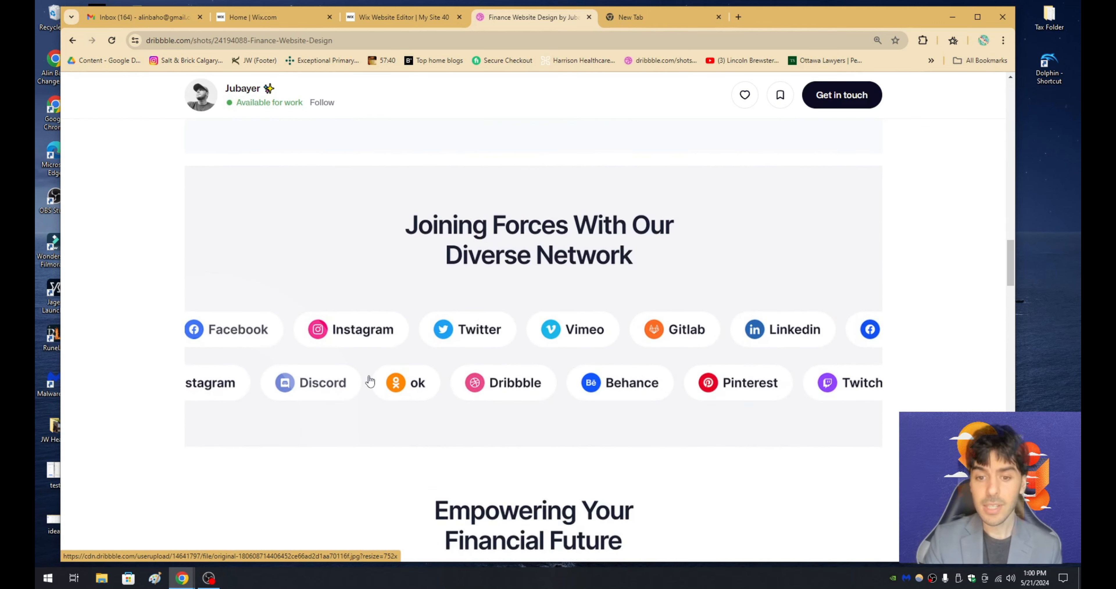
scroll(369, 381, "down", 6)
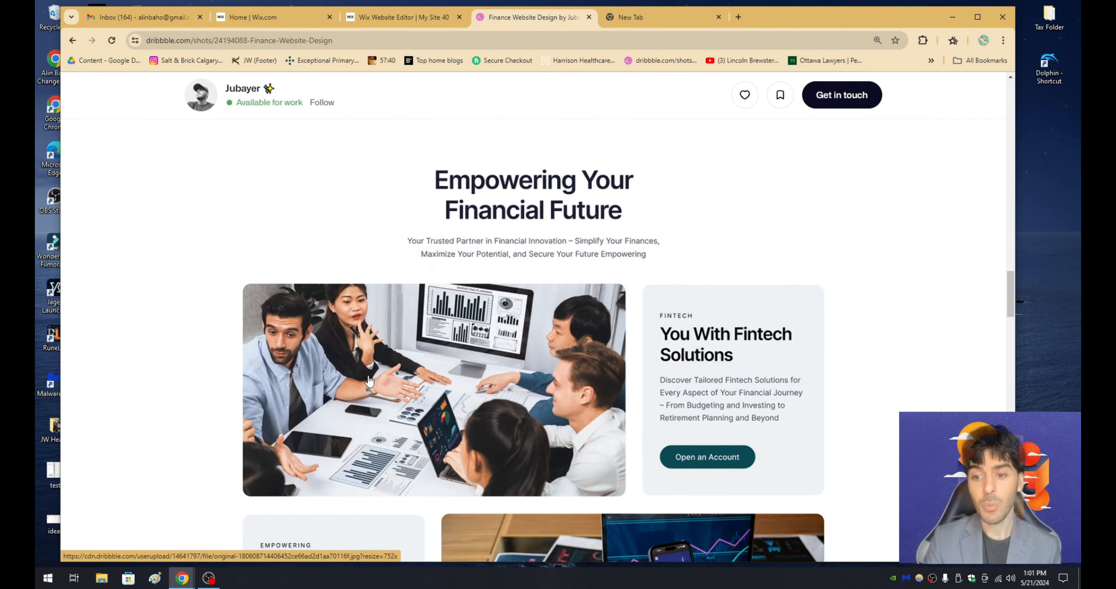
scroll(370, 380, "down", 4)
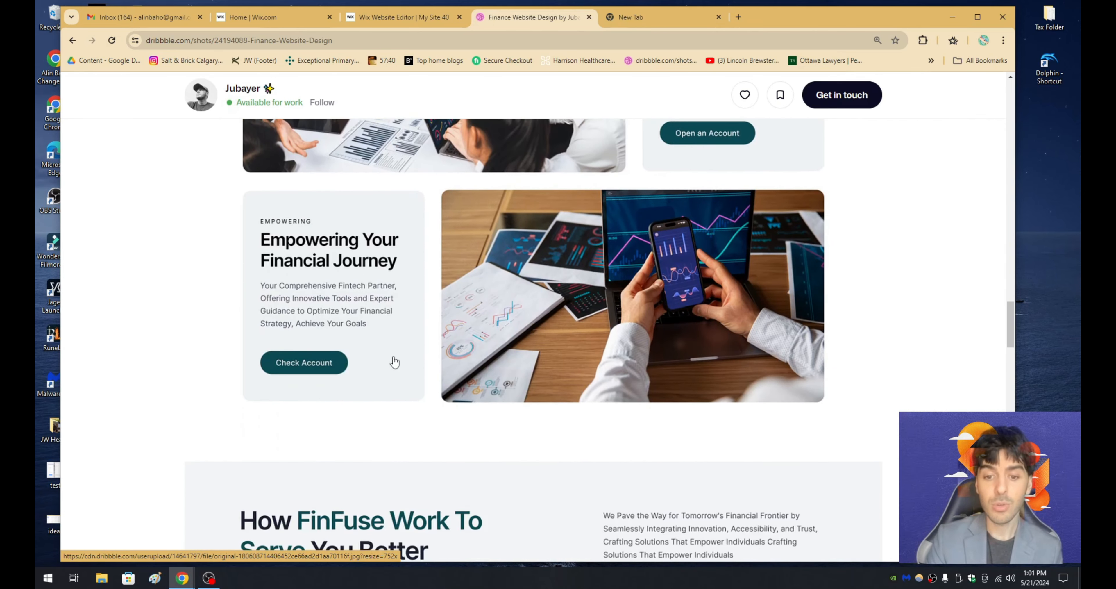
scroll(393, 363, "down", 8)
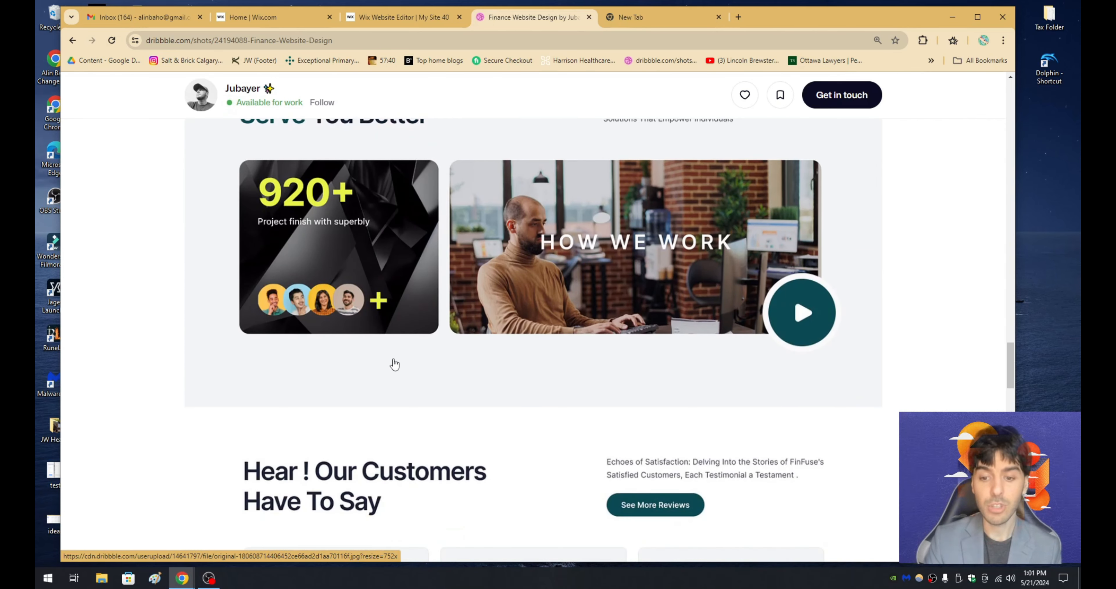
scroll(393, 364, "down", 5)
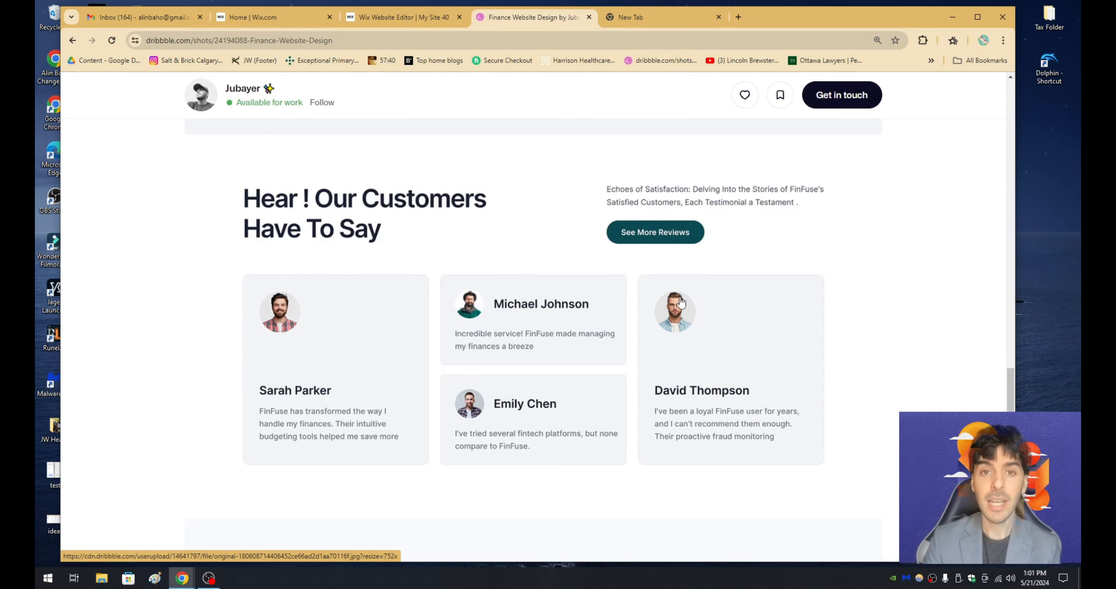
left_click(403, 17)
scroll(498, 297, "down", 10)
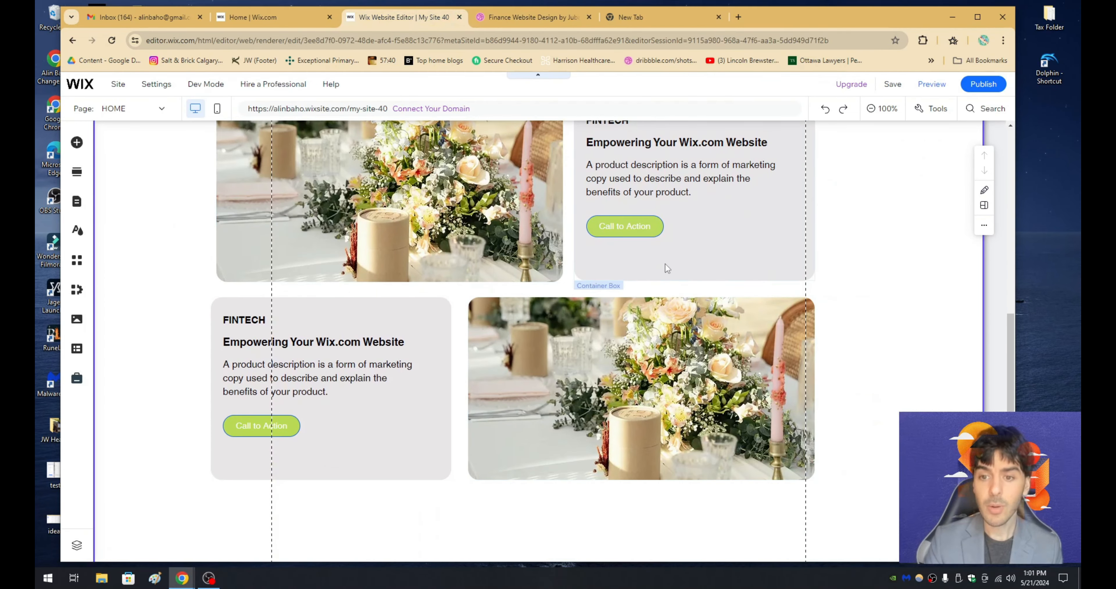
- Delete the button, paragraph, heading and FINTECH label from the upper grey card beside the flower image
scroll(665, 263, "up", 3)
left_click(678, 335)
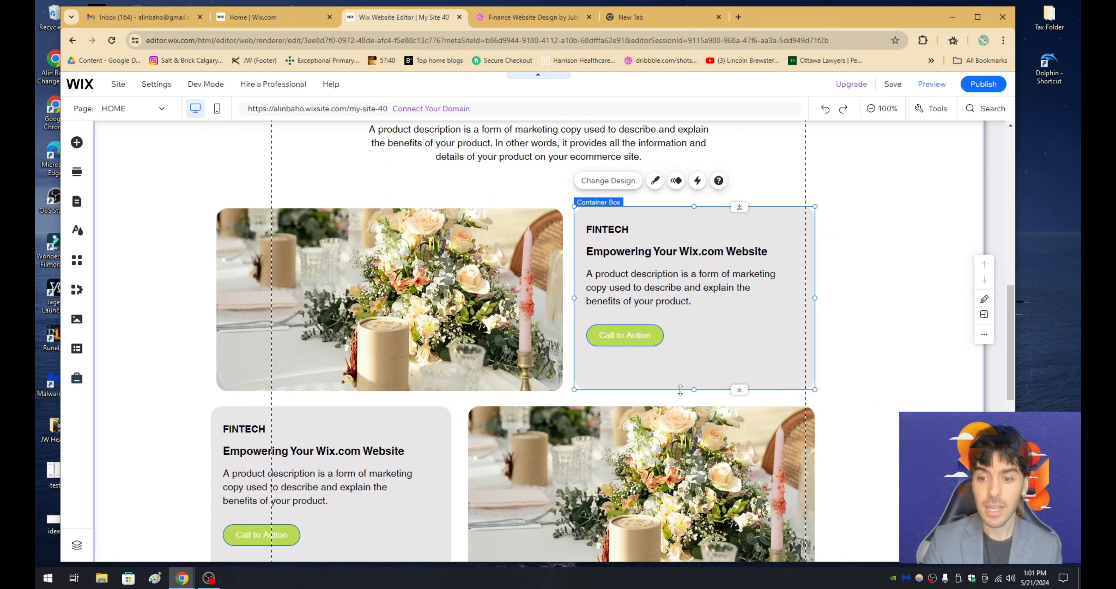
left_click(624, 334)
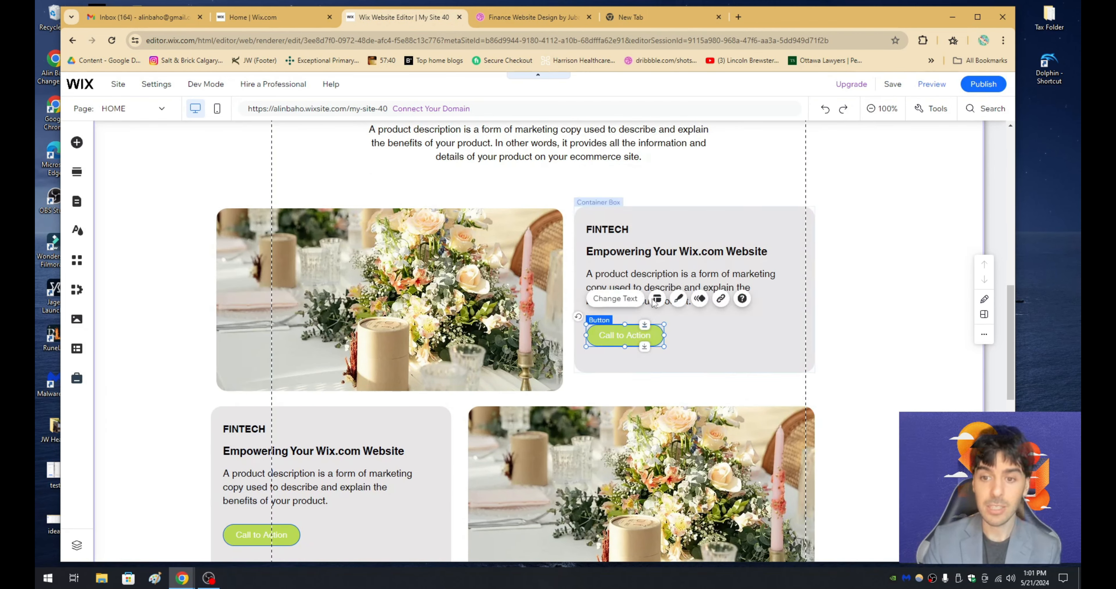
left_click(647, 282)
key("Delete")
left_click(640, 251)
key("Delete")
left_click(616, 230)
key("Delete")
left_click(669, 346)
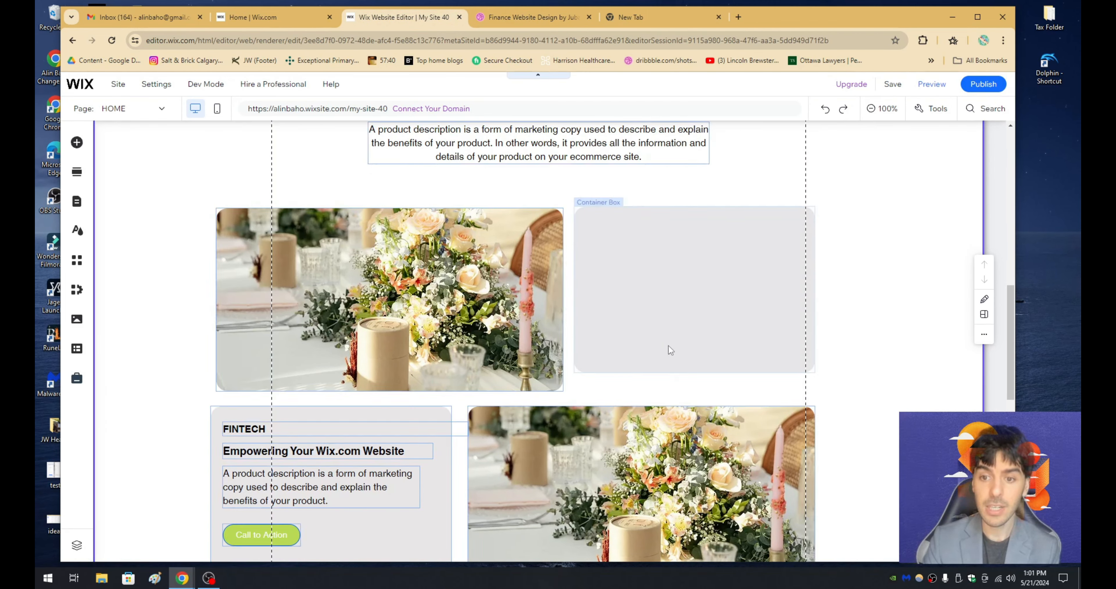
- Shrink the emptied grey container to about half its height, then duplicate it and place the copy directly below
left_click_drag(680, 371, 677, 295)
right_click(648, 275)
left_click(668, 282)
left_click(636, 350)
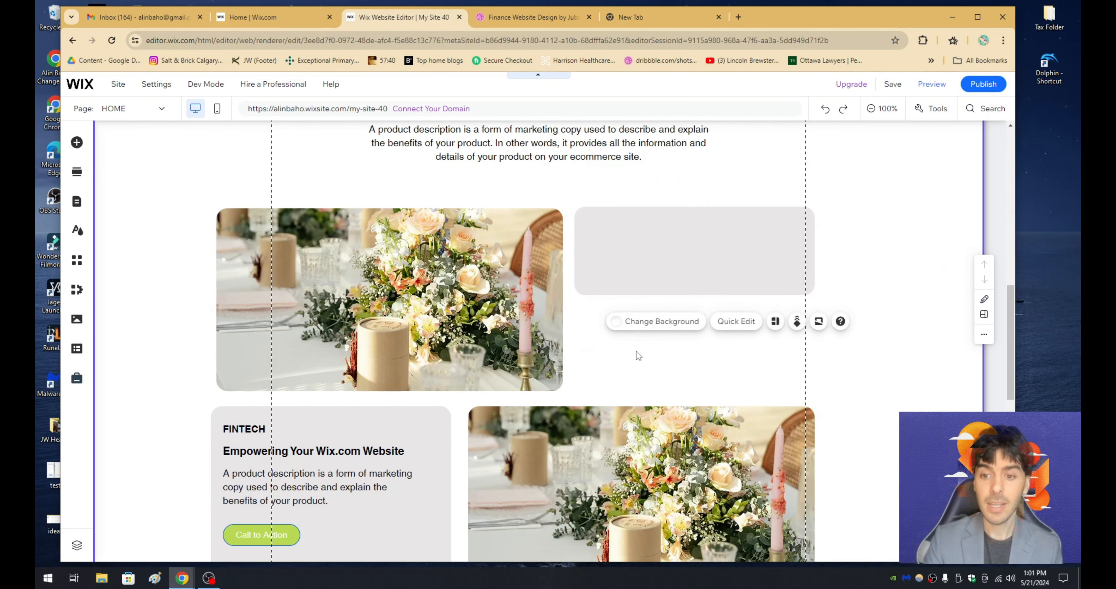
right_click(636, 350)
left_click(675, 334)
left_click_drag(729, 392, 652, 344)
left_click(710, 190)
- Switch to the Dribbble finance design, look back up to its hero, and open Dribbble's Web Design category
left_click(537, 17)
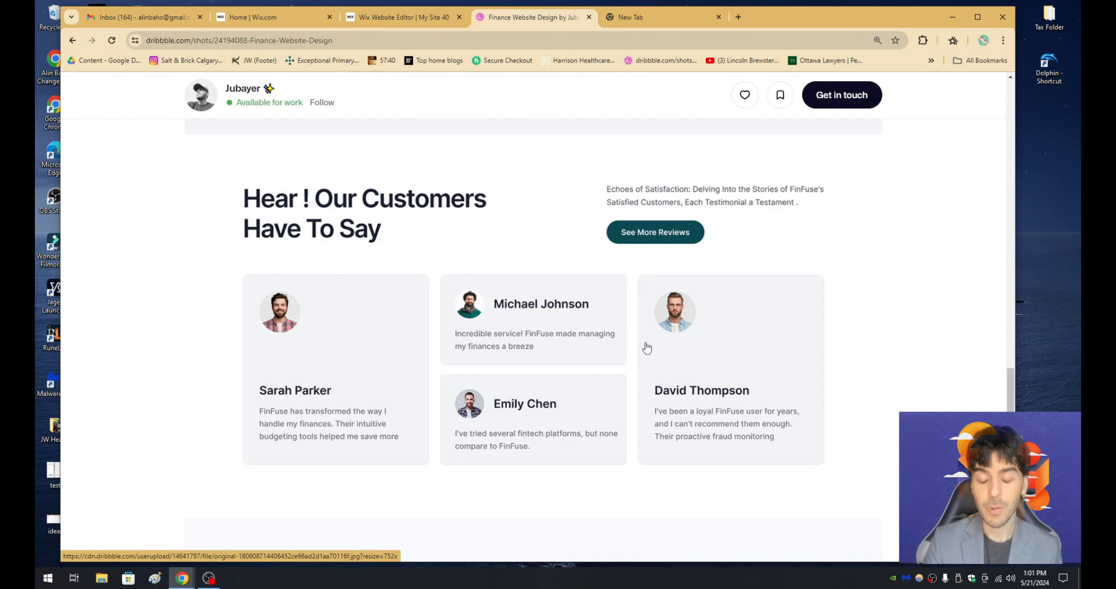
scroll(576, 349, "up", 15)
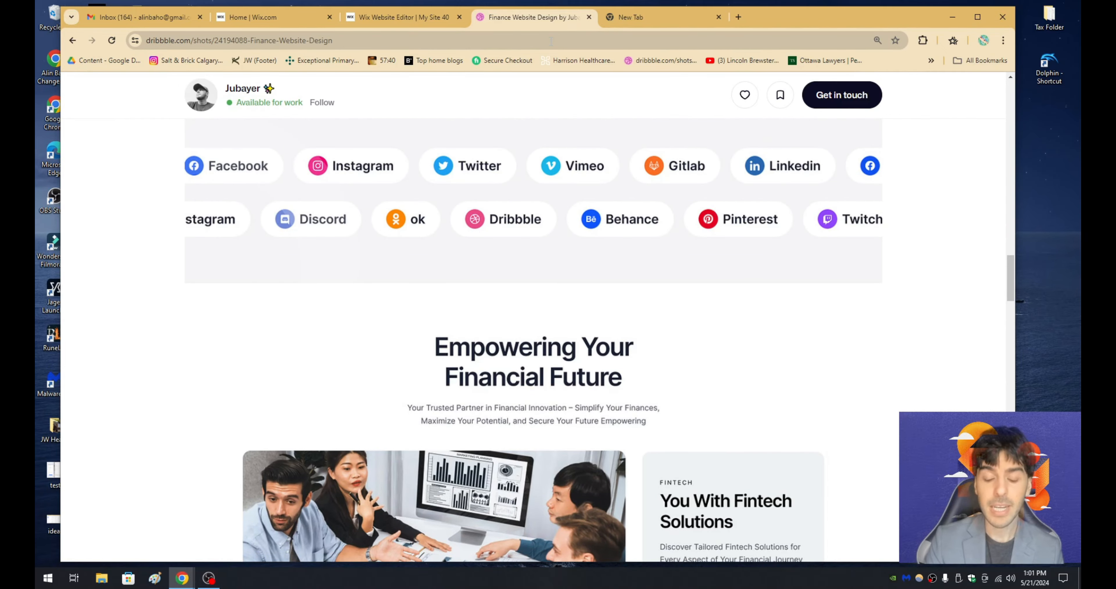
scroll(568, 252, "up", 10)
left_click(526, 43)
type("d")
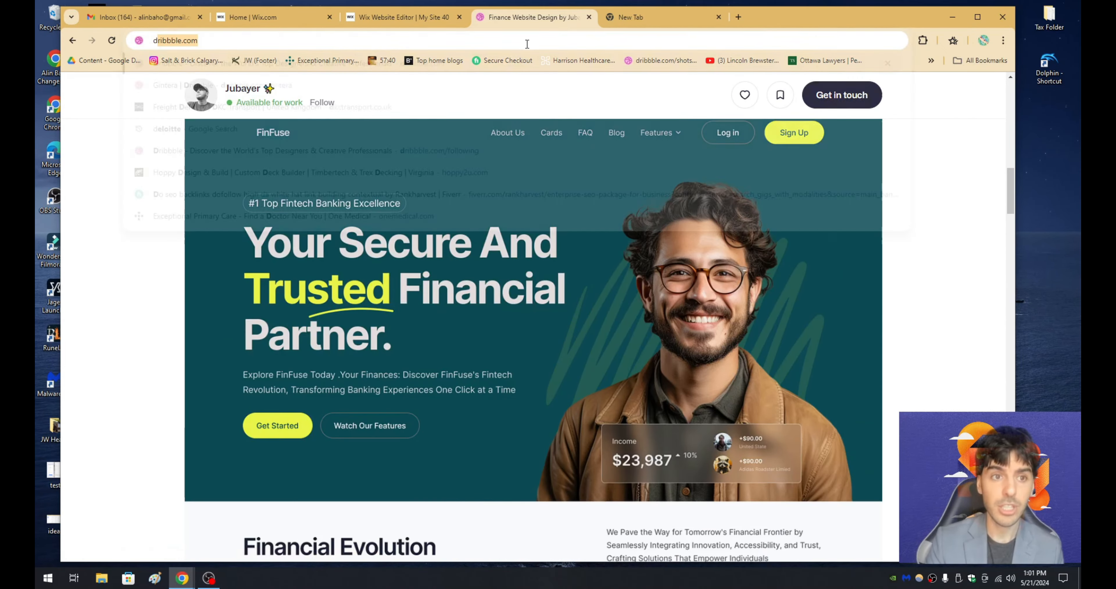
type("r")
key("Return")
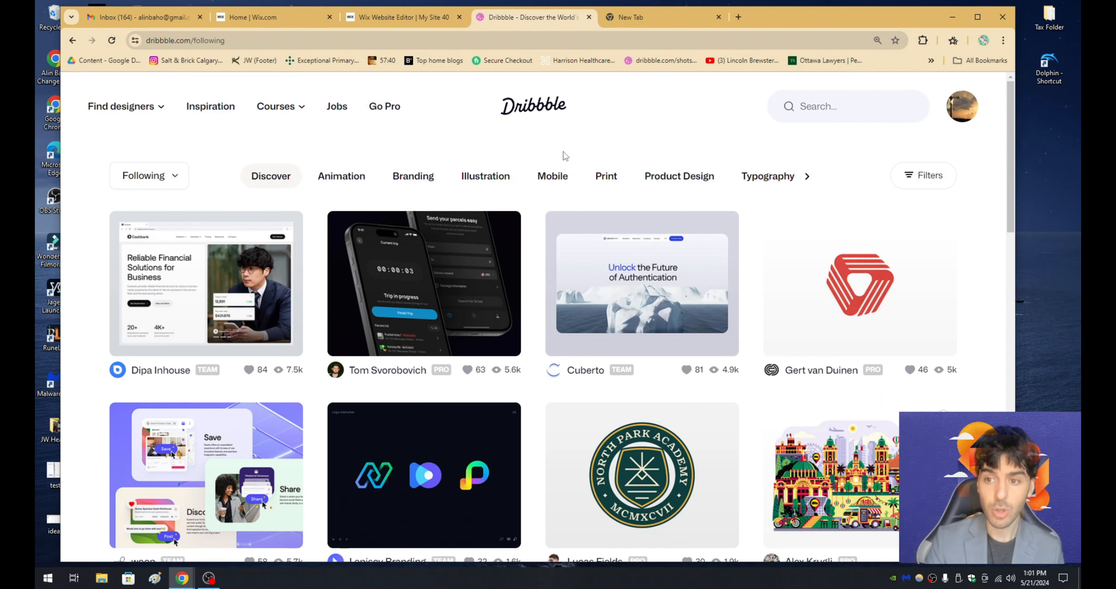
left_click(807, 178)
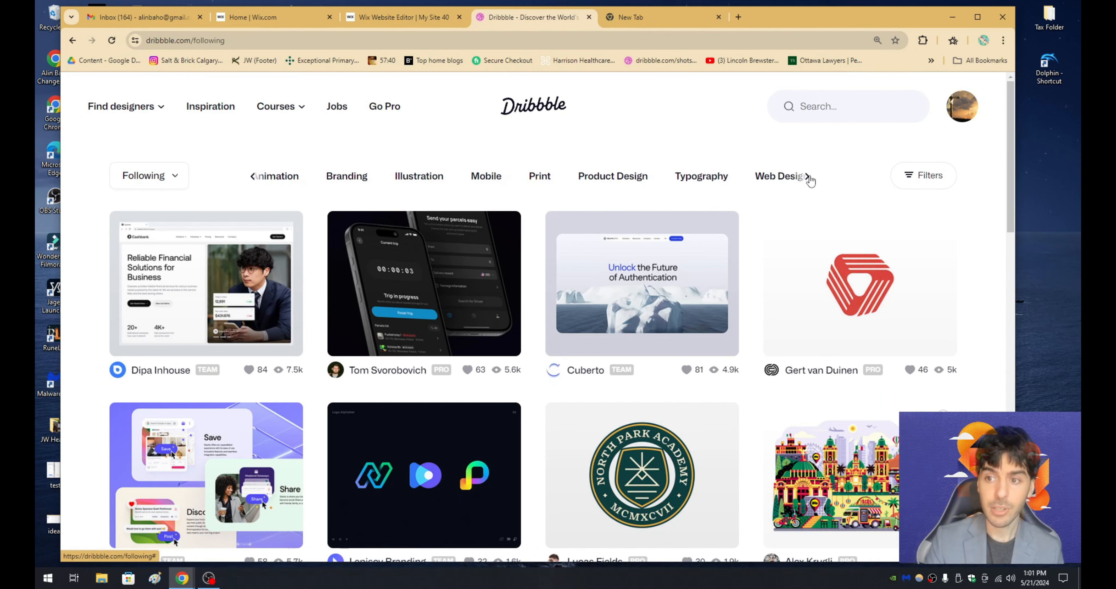
left_click(785, 181)
- Browse the Web Design shots and examine Rw Studio's Marathon design, from the hero to the studio's other work
scroll(554, 229, "down", 5)
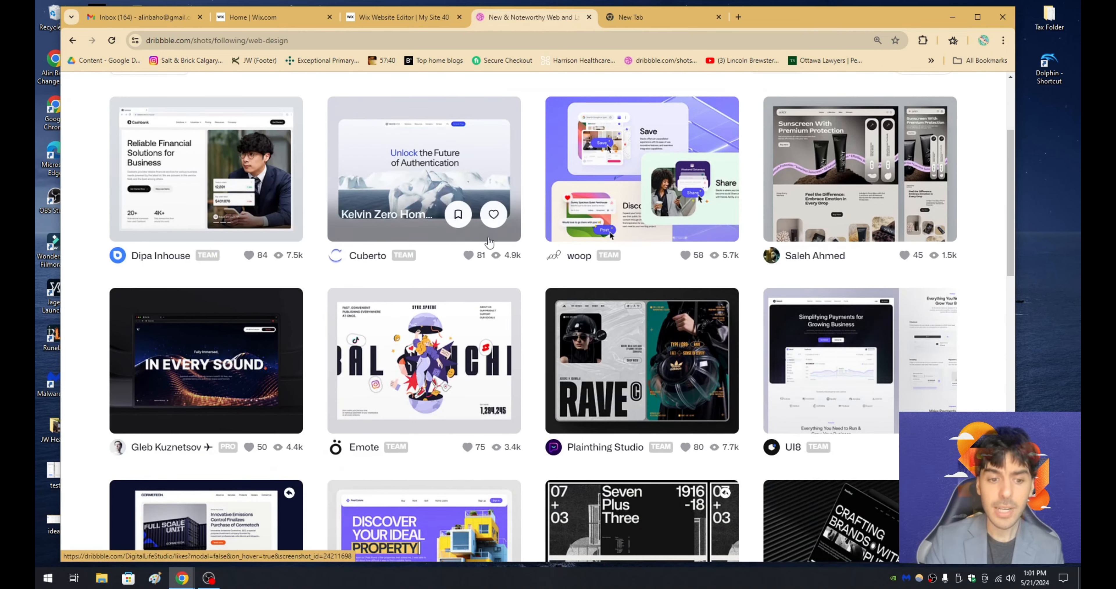
scroll(609, 123, "down", 5)
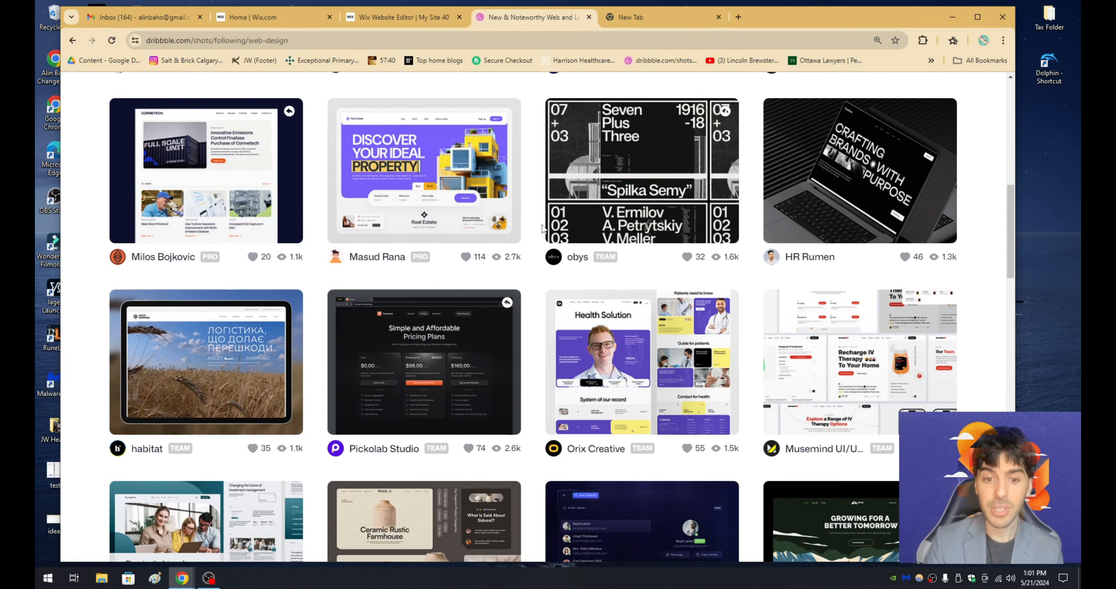
scroll(542, 227, "down", 3)
scroll(542, 224, "down", 4)
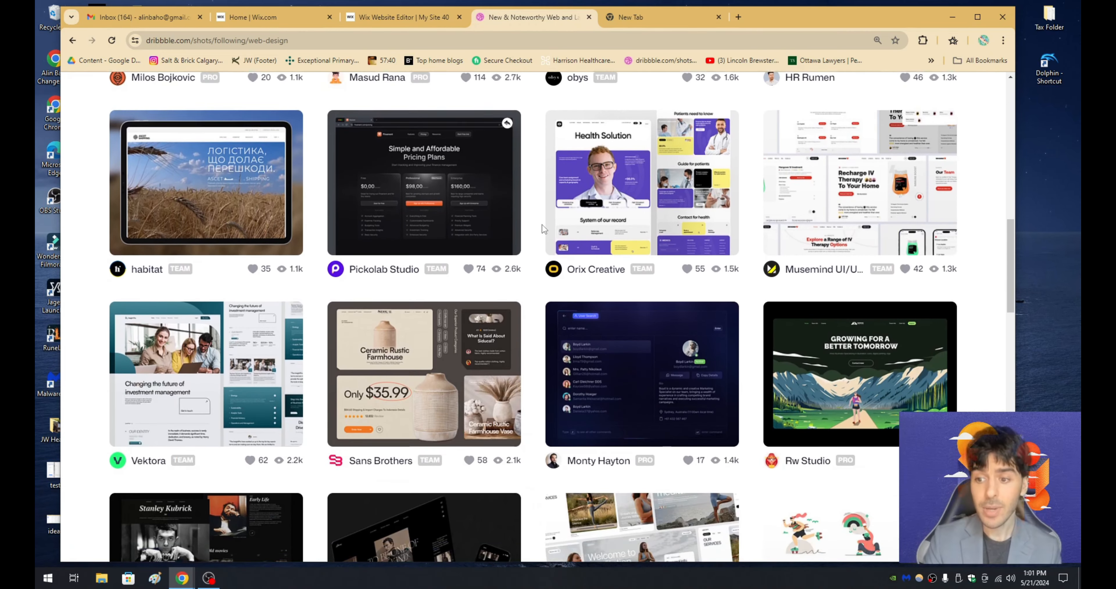
left_click(859, 277)
scroll(625, 287, "down", 2)
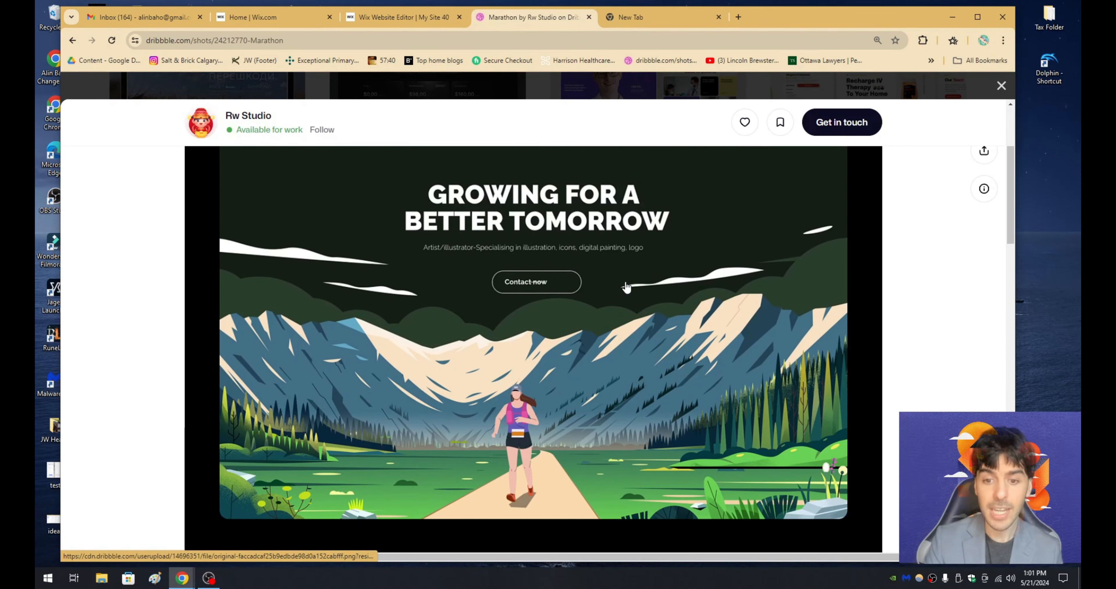
scroll(626, 286, "down", 5)
scroll(628, 287, "up", 5)
scroll(628, 286, "down", 10)
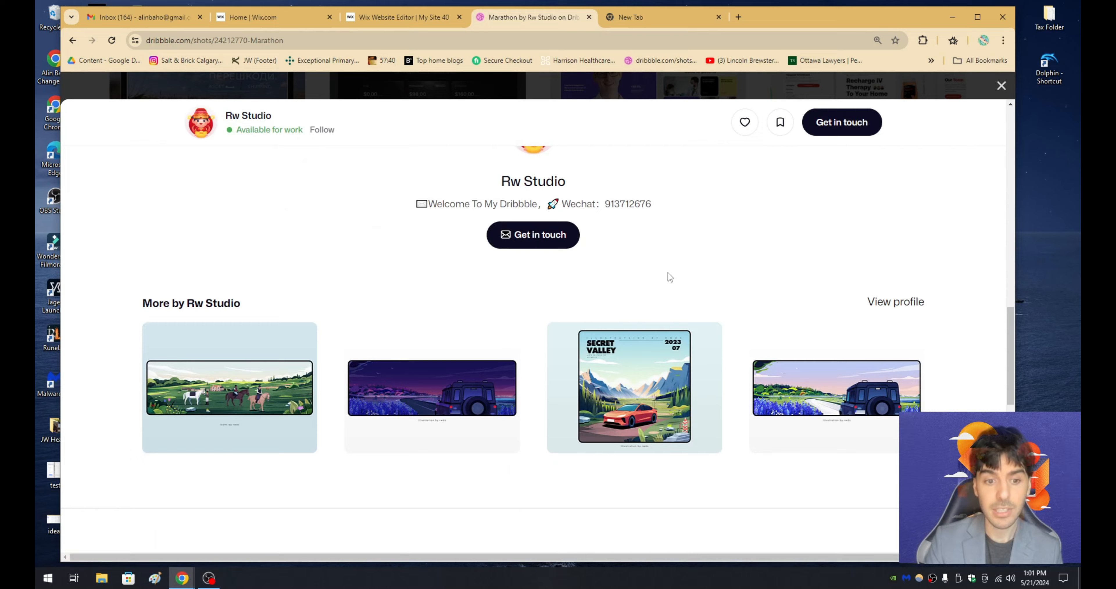
scroll(668, 277, "up", 10)
scroll(666, 298, "up", 2)
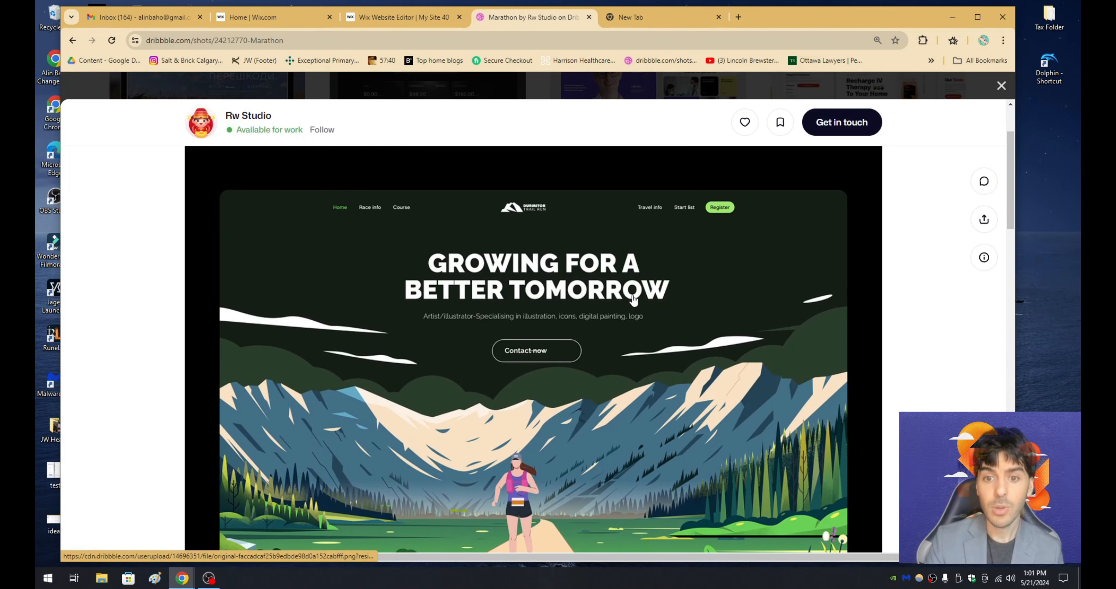
scroll(766, 203, "down", 2)
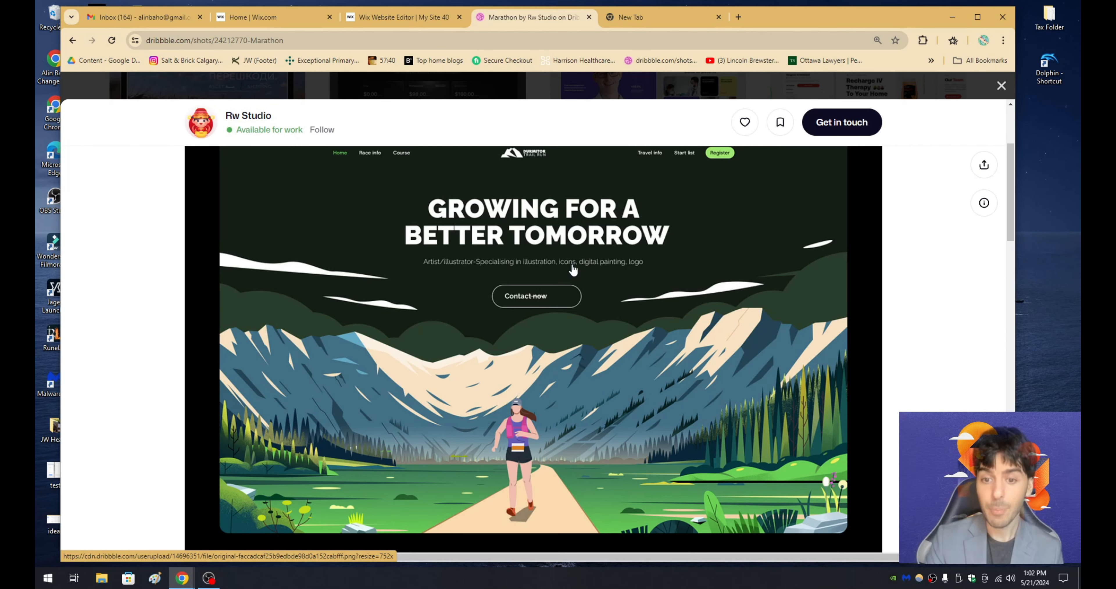
scroll(541, 305, "down", 4)
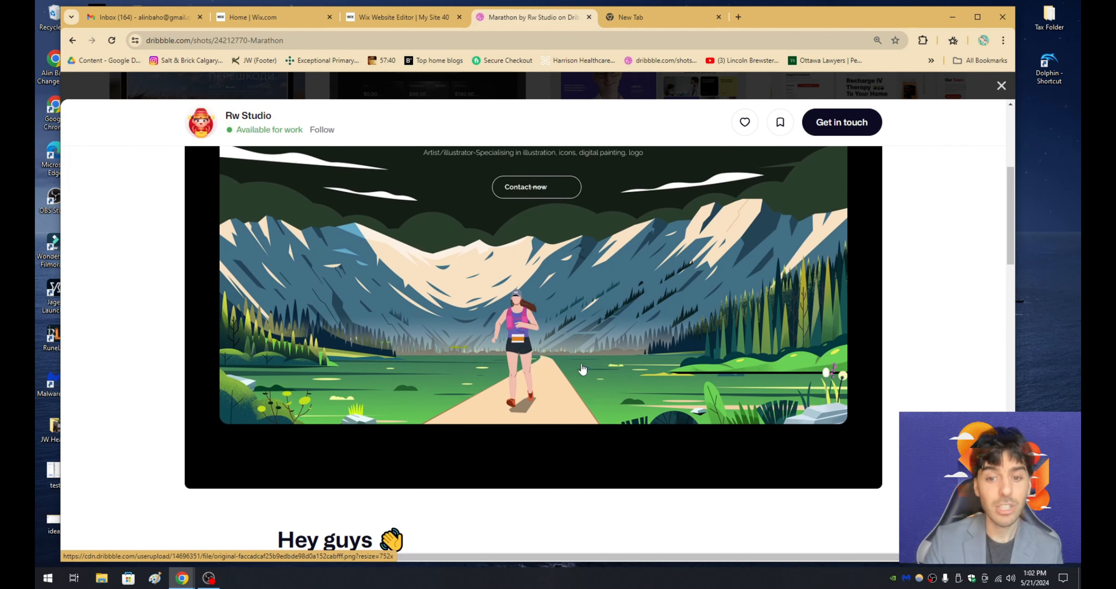
scroll(693, 305, "up", 6)
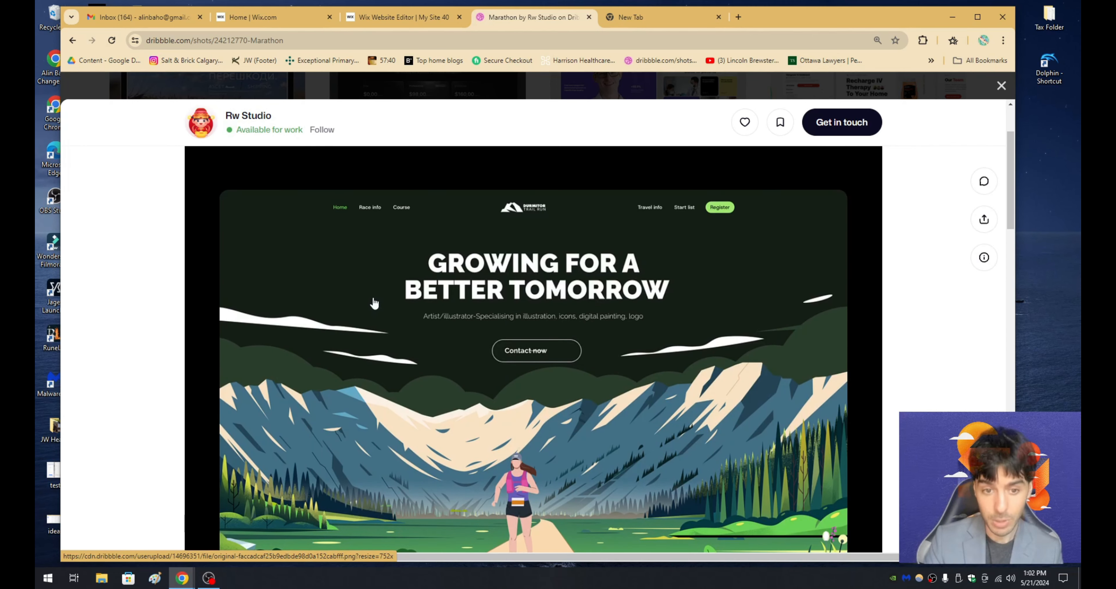
- Close the Marathon shot, open QClay's Meditation Web Service shot and examine its page layouts
key("Escape")
scroll(522, 207, "down", 8)
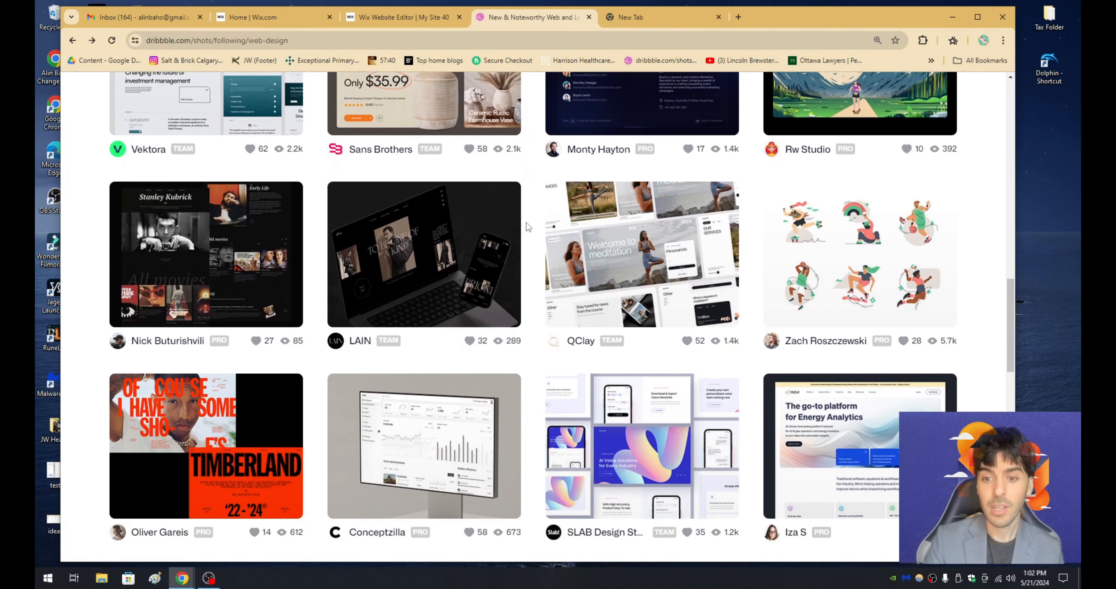
left_click(584, 264)
scroll(452, 326, "down", 3)
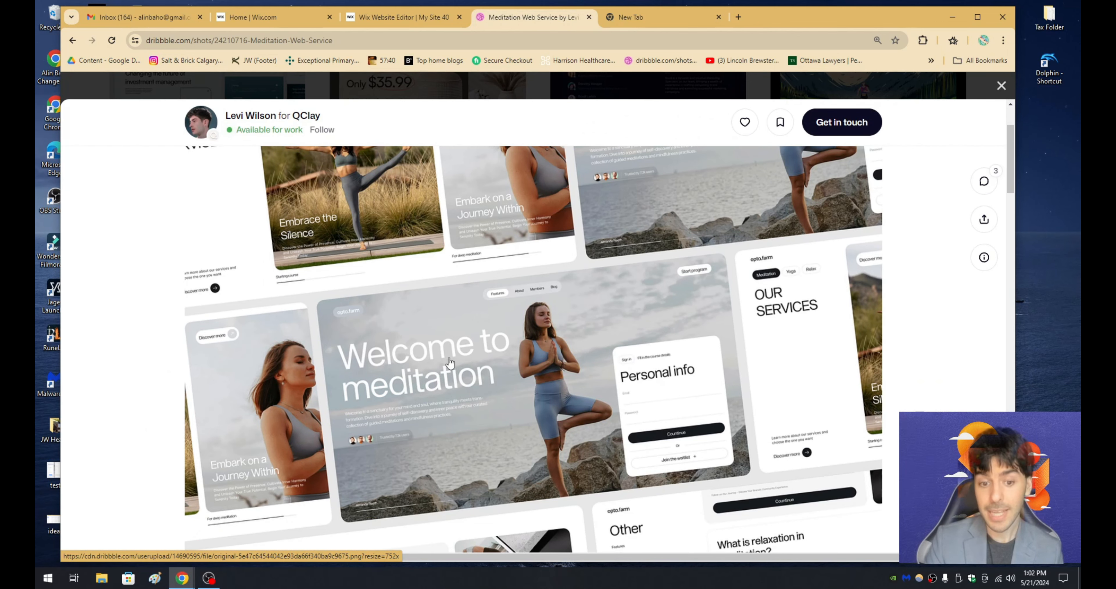
scroll(724, 361, "down", 1)
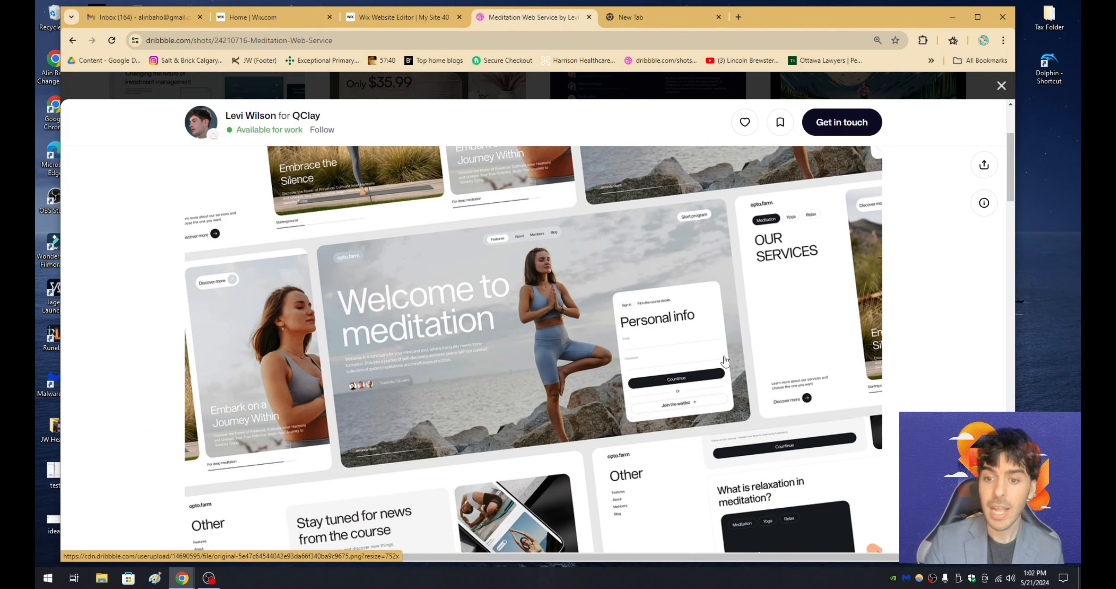
scroll(687, 372, "down", 2)
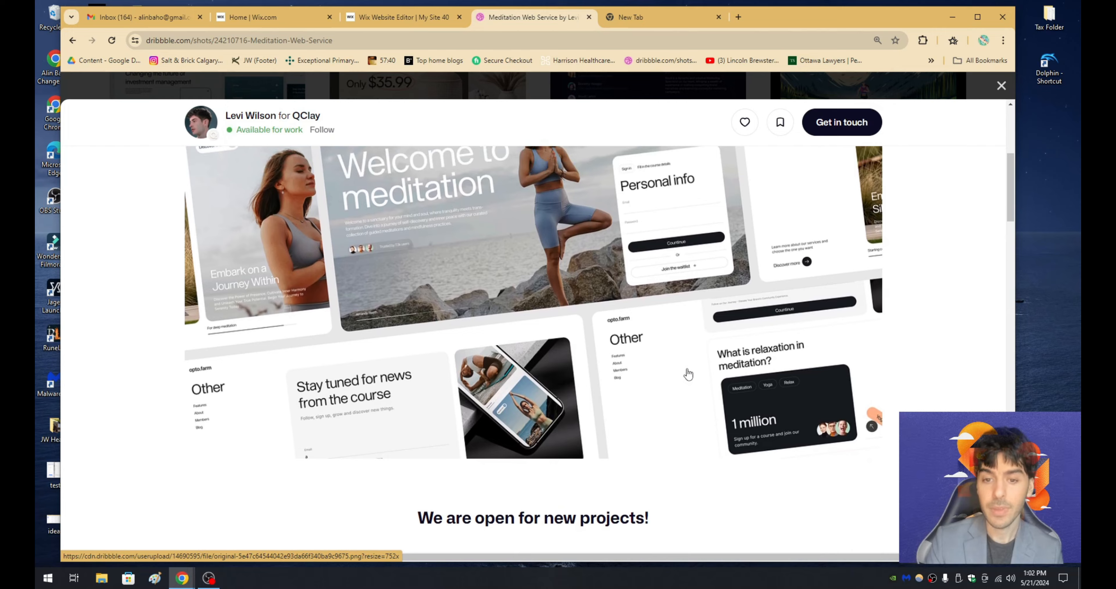
scroll(688, 372, "up", 2)
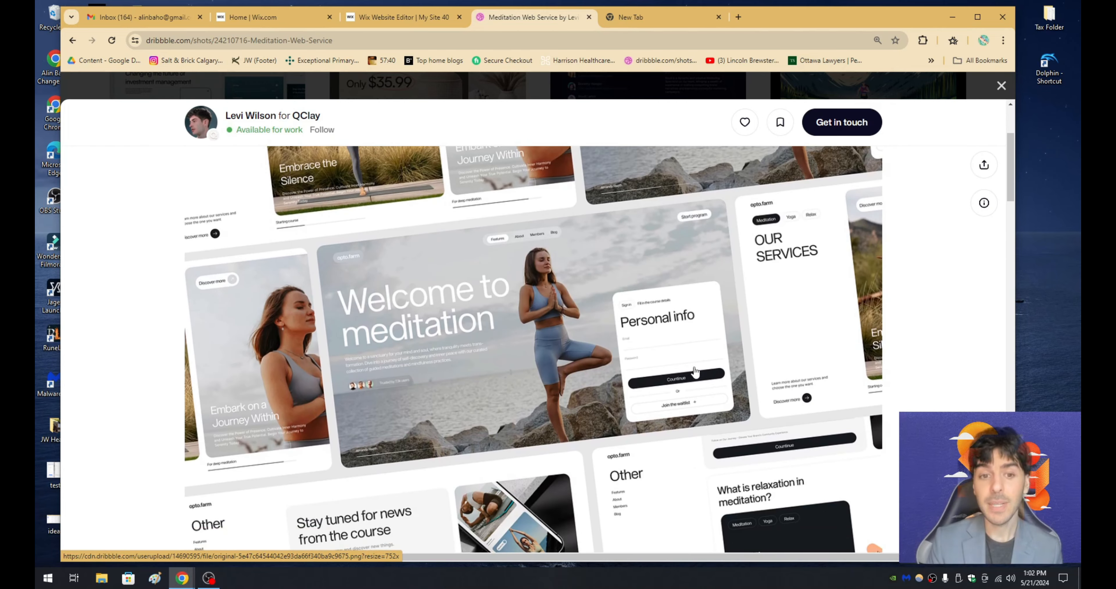